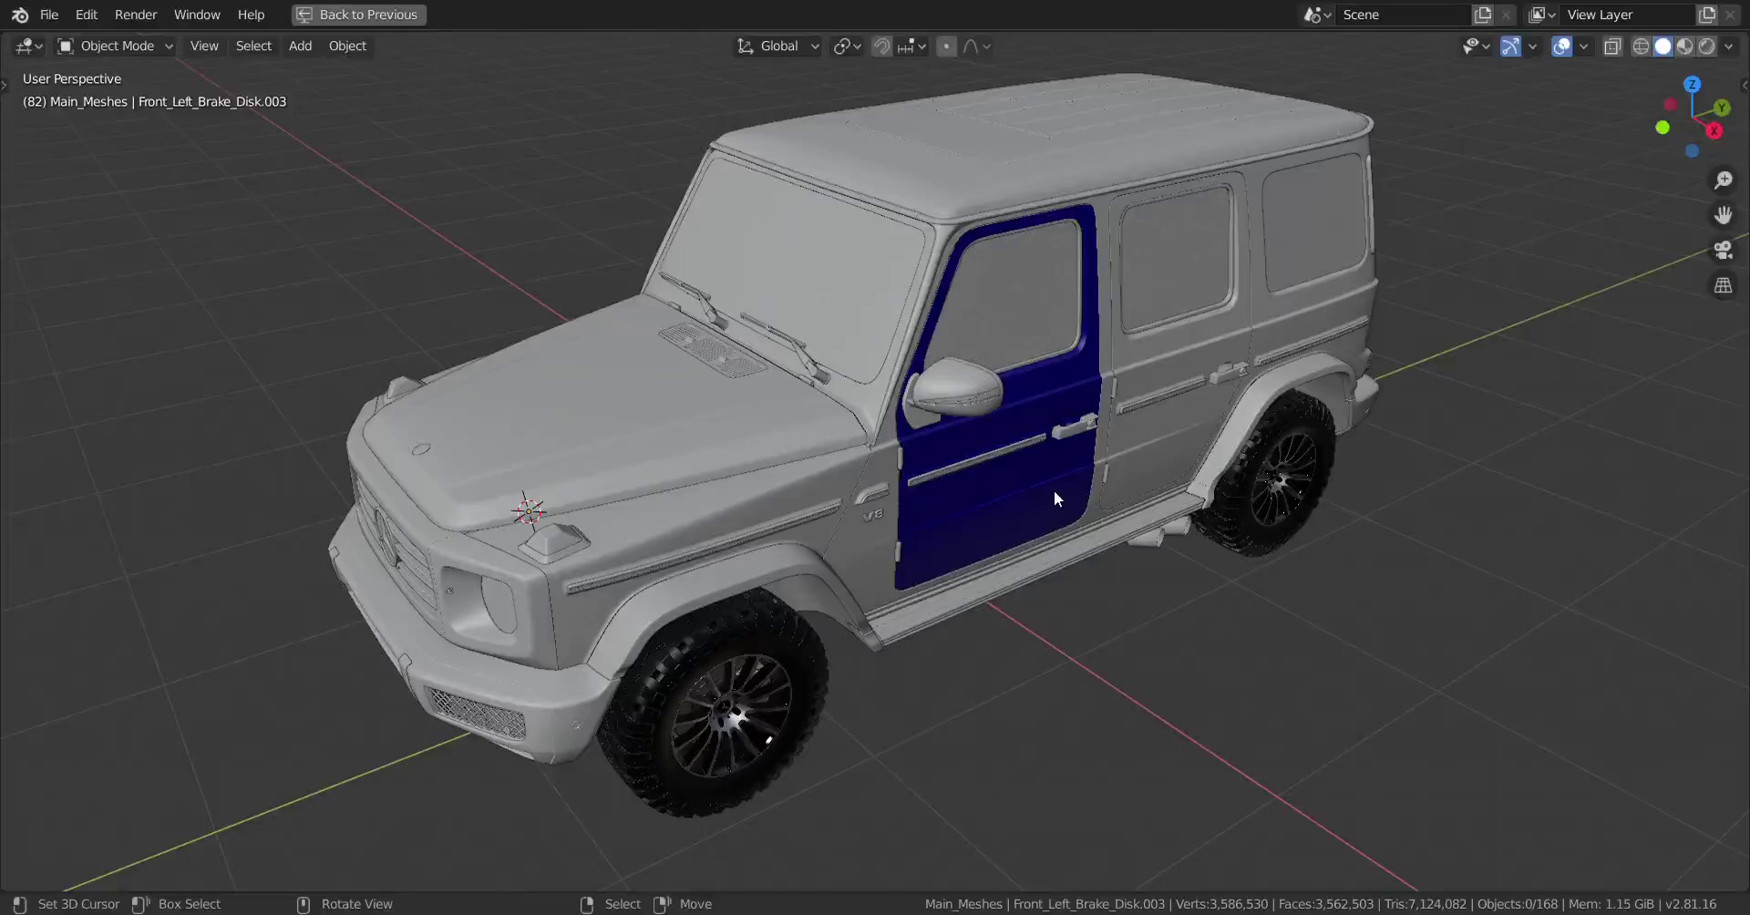
Restore the full multi-editor workspace from the maximized 3D viewport of the car.
middle_drag(906, 508, 973, 524)
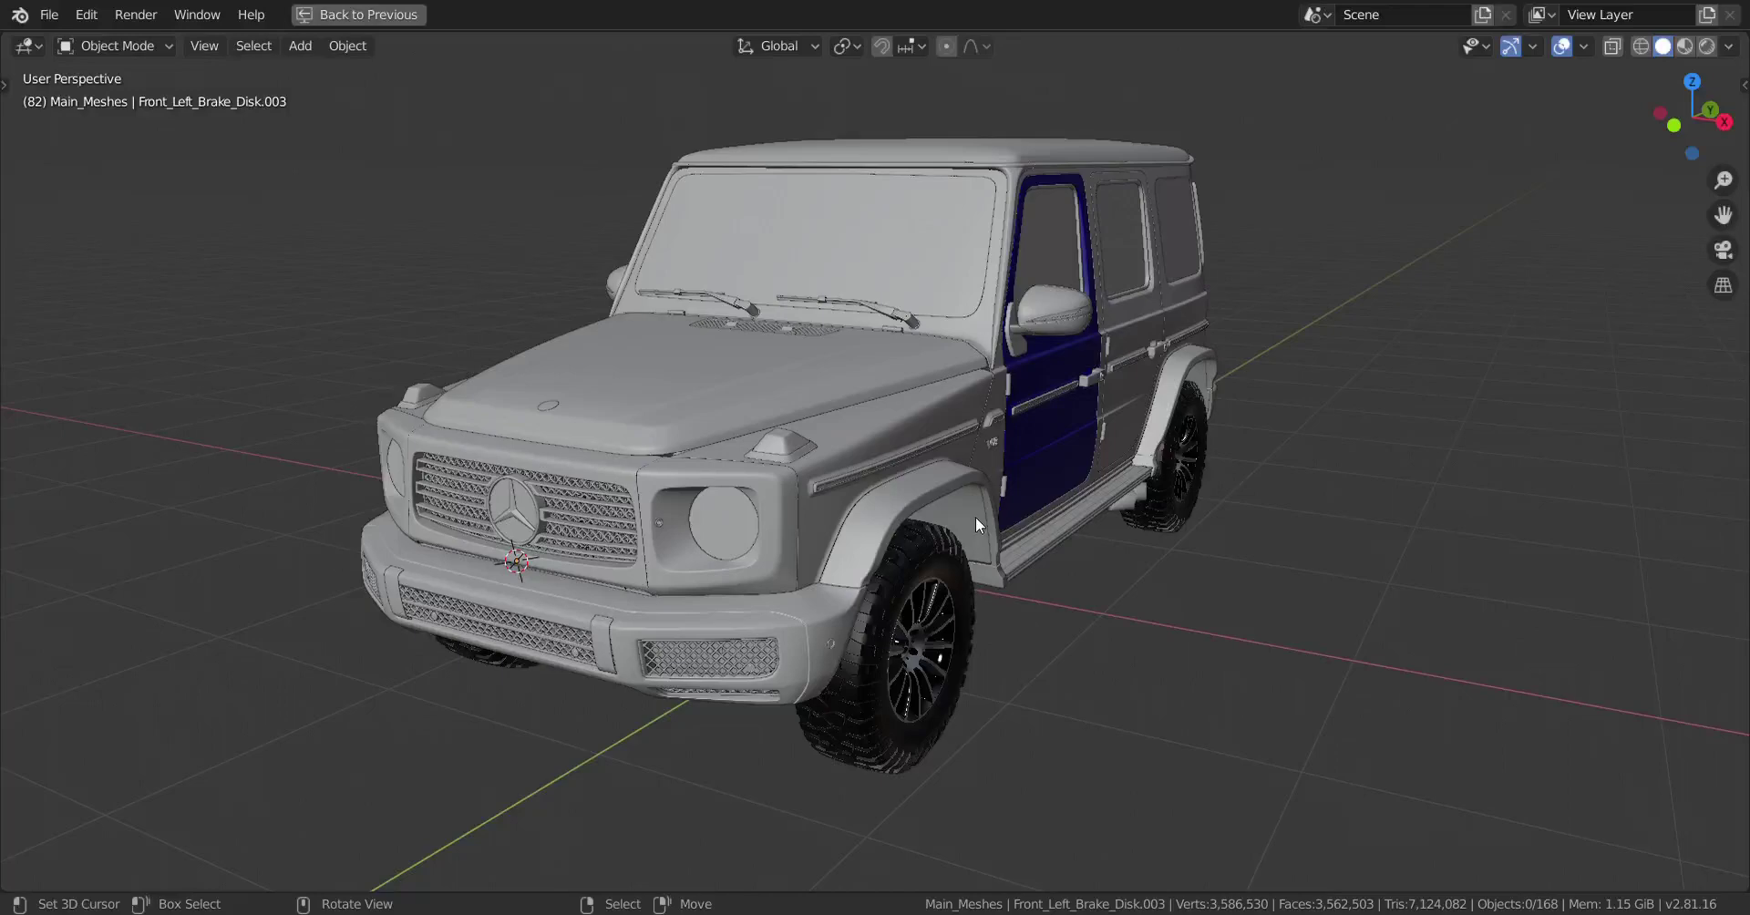
middle_drag(948, 538, 813, 545)
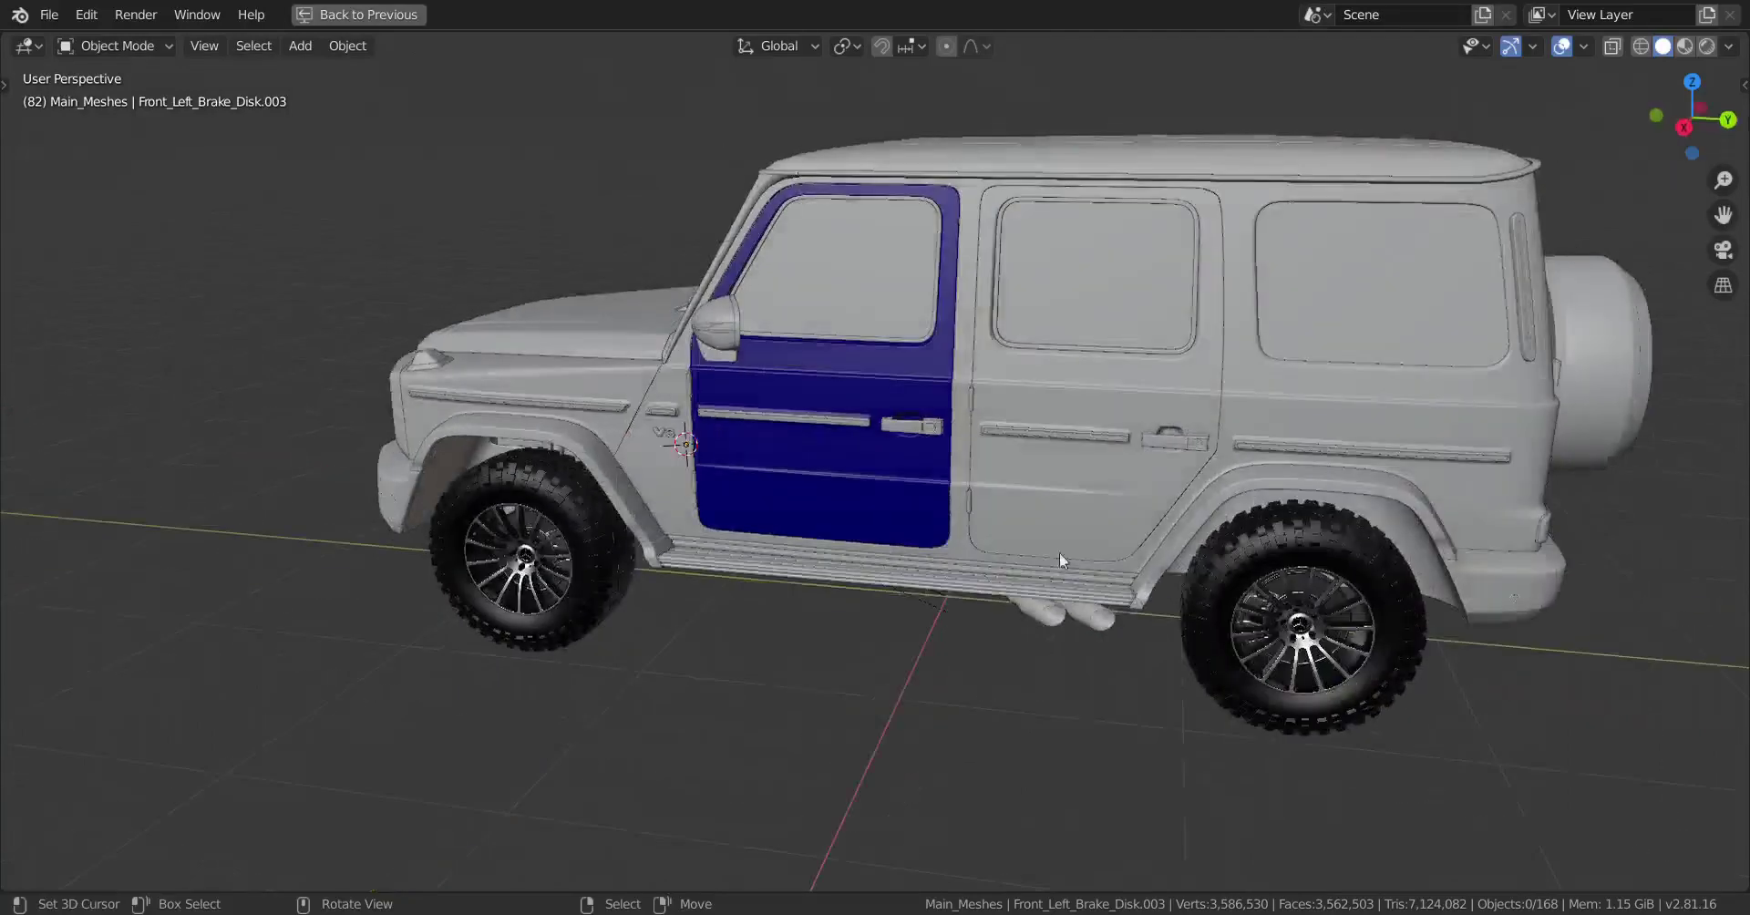
middle_drag(1071, 552, 966, 545)
scroll(957, 561, up, 1)
key(ctrl+space)
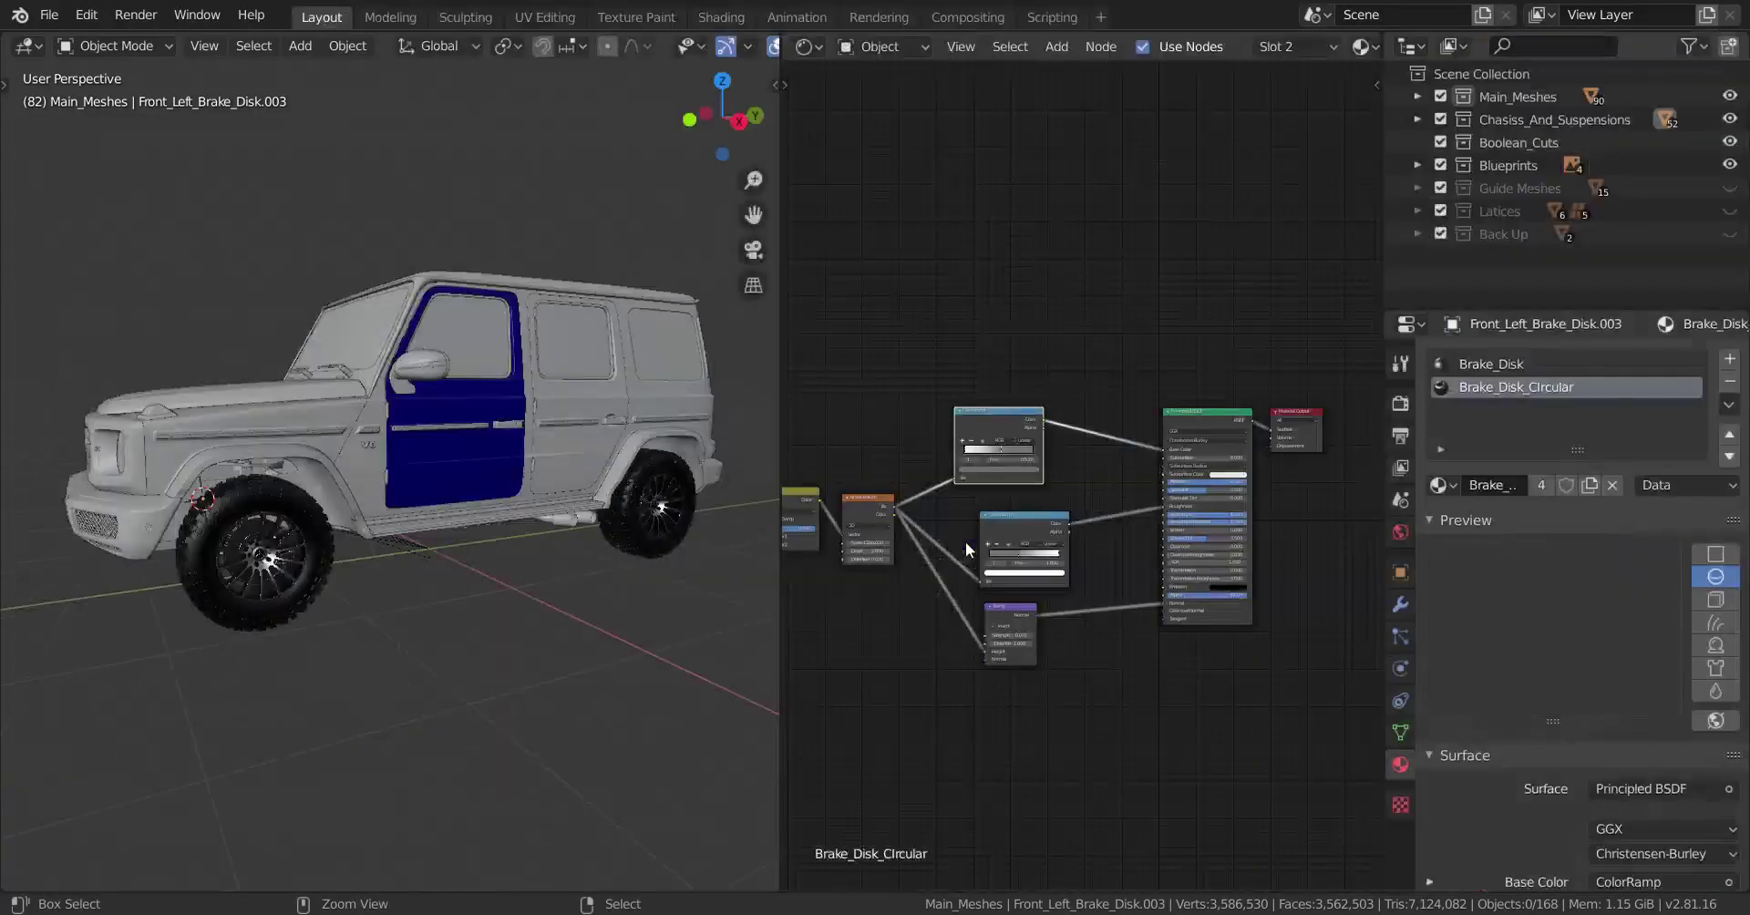
Select the car's windshield and isolate it in local view.
middle_drag(572, 518, 499, 537)
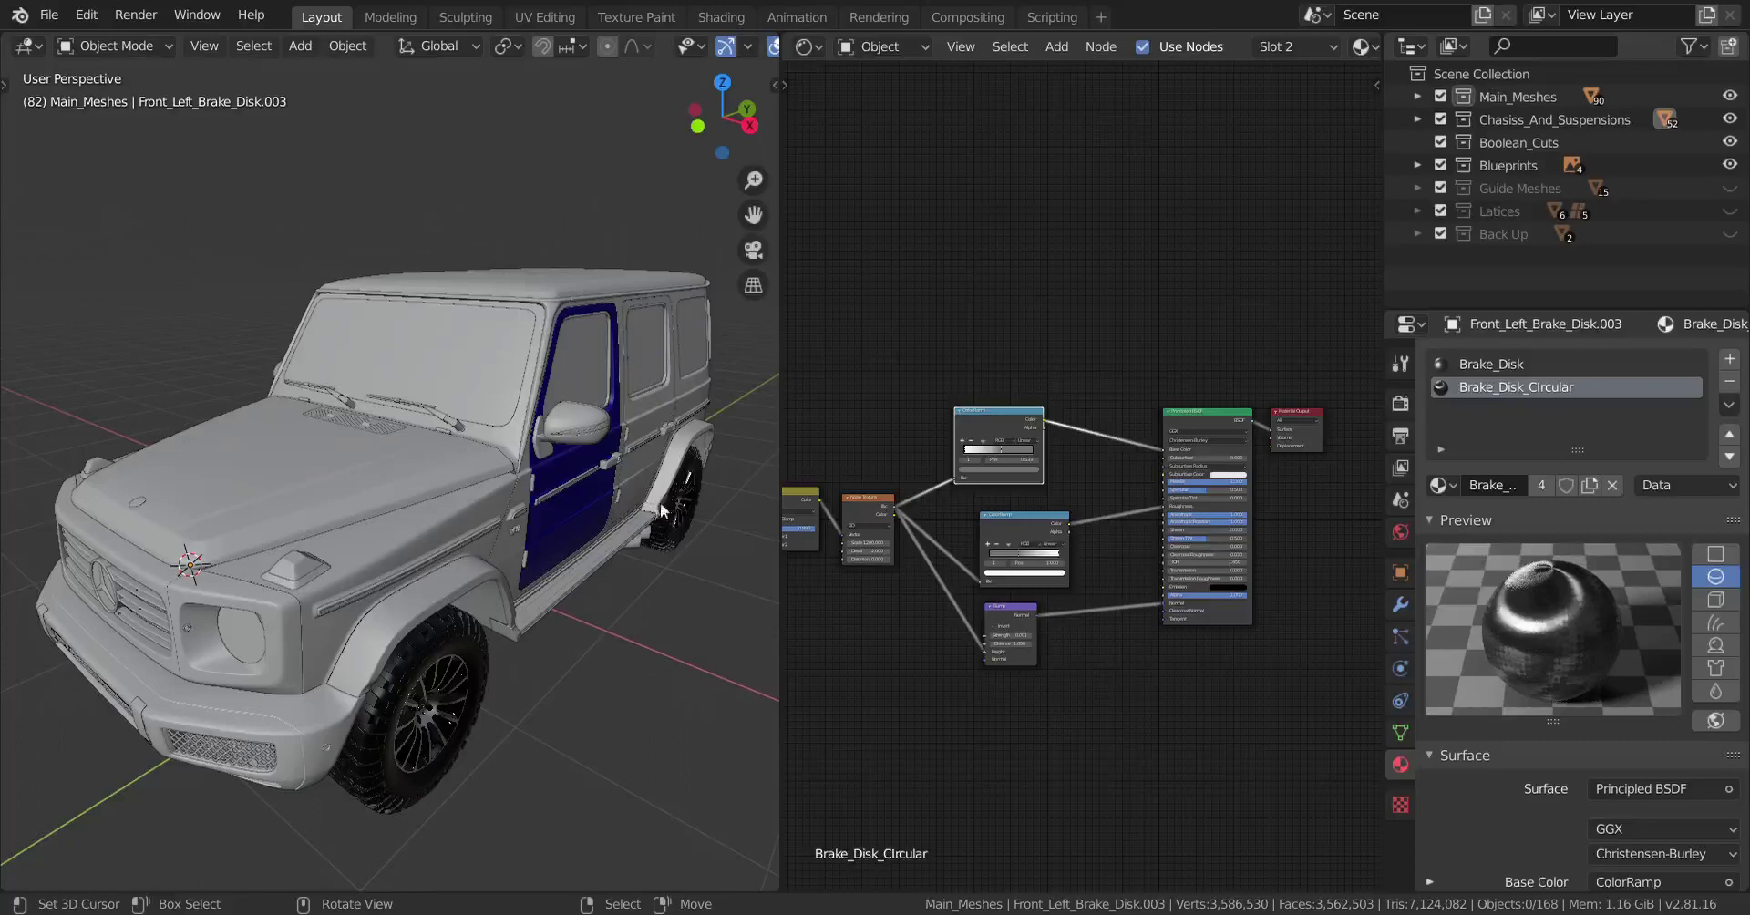
scroll(550, 543, up, 5)
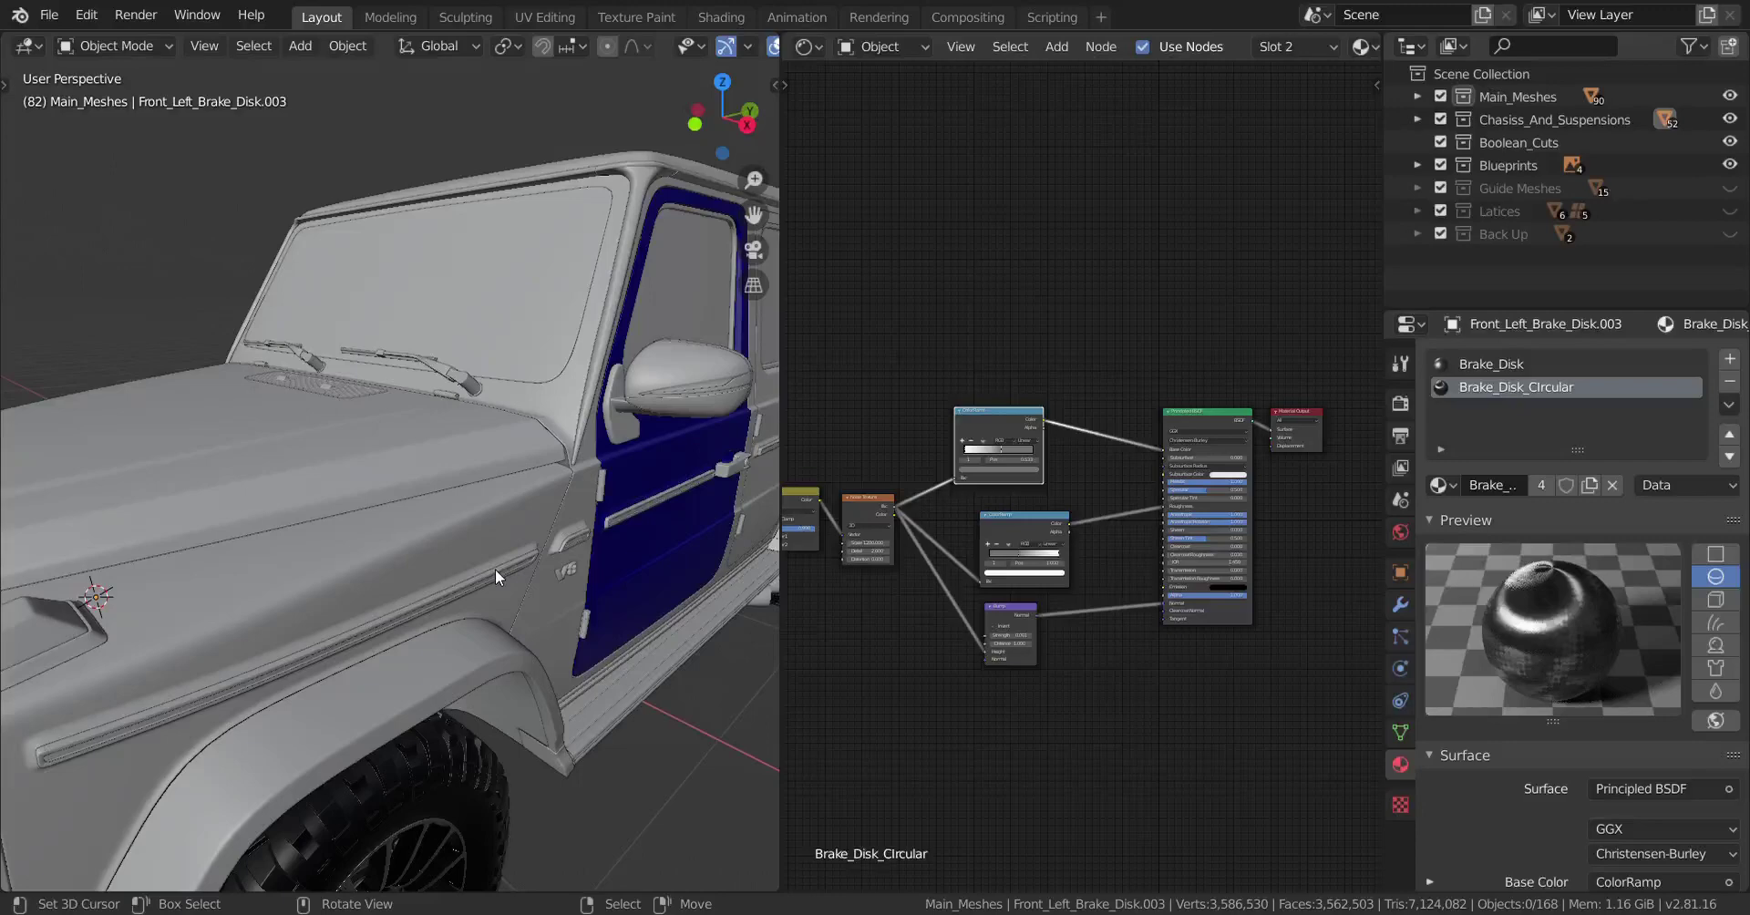
middle_drag(584, 532, 757, 525)
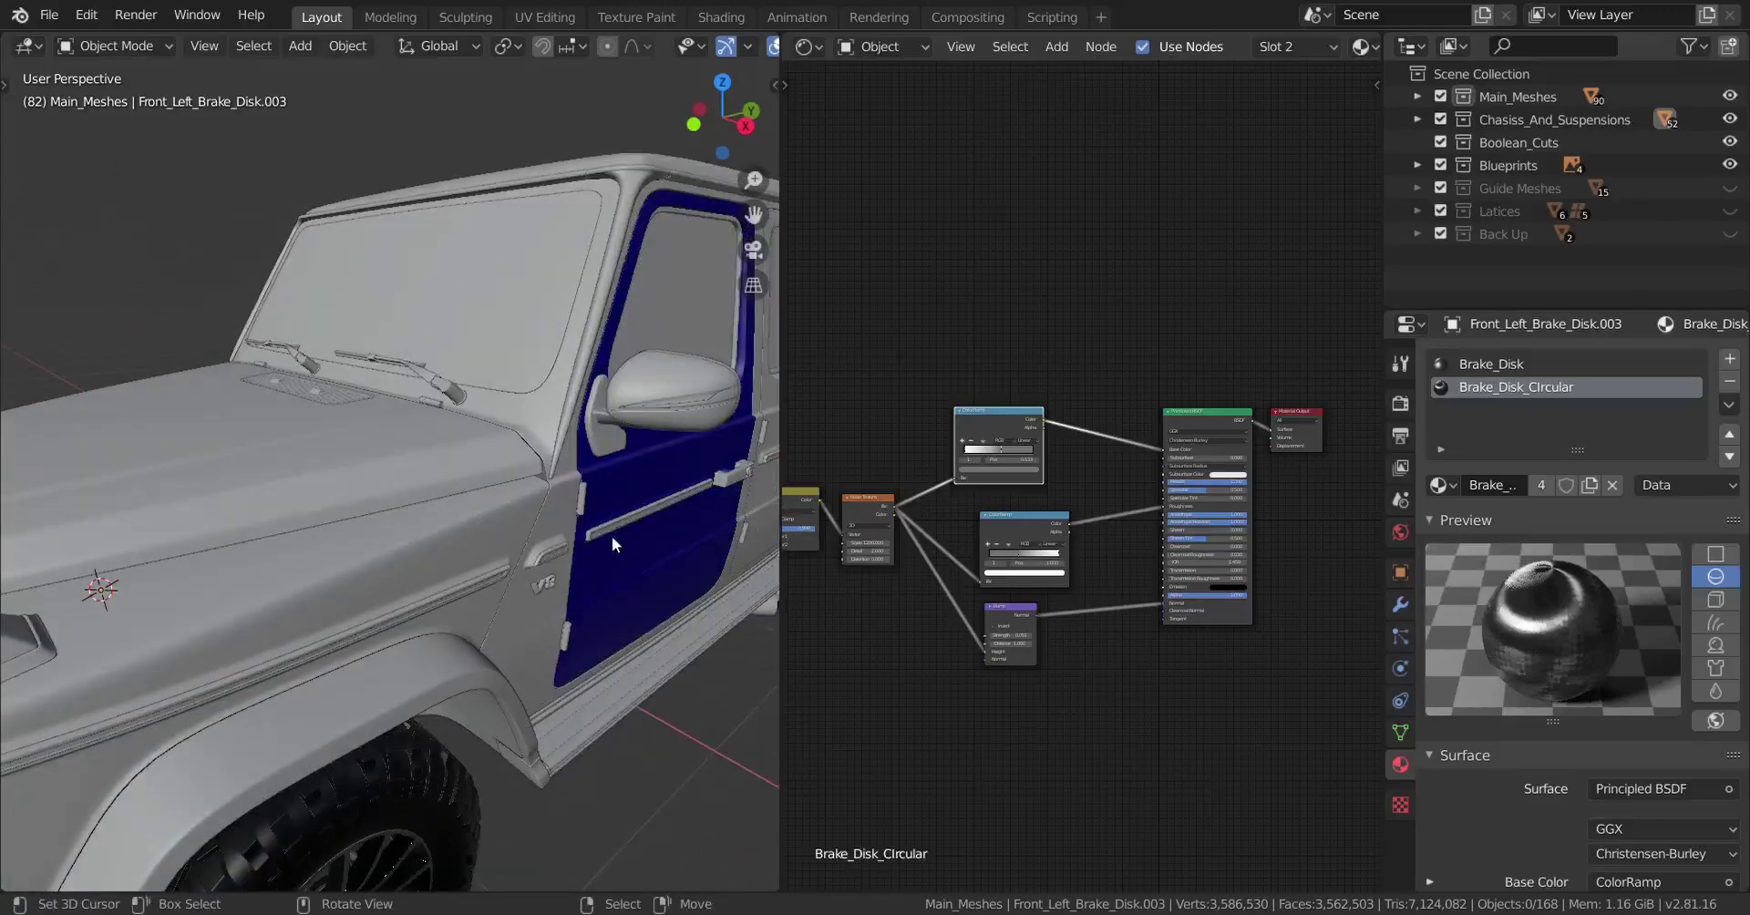
shift+middle_drag(374, 400, 310, 592)
scroll(365, 547, up, 2)
right_click(391, 527)
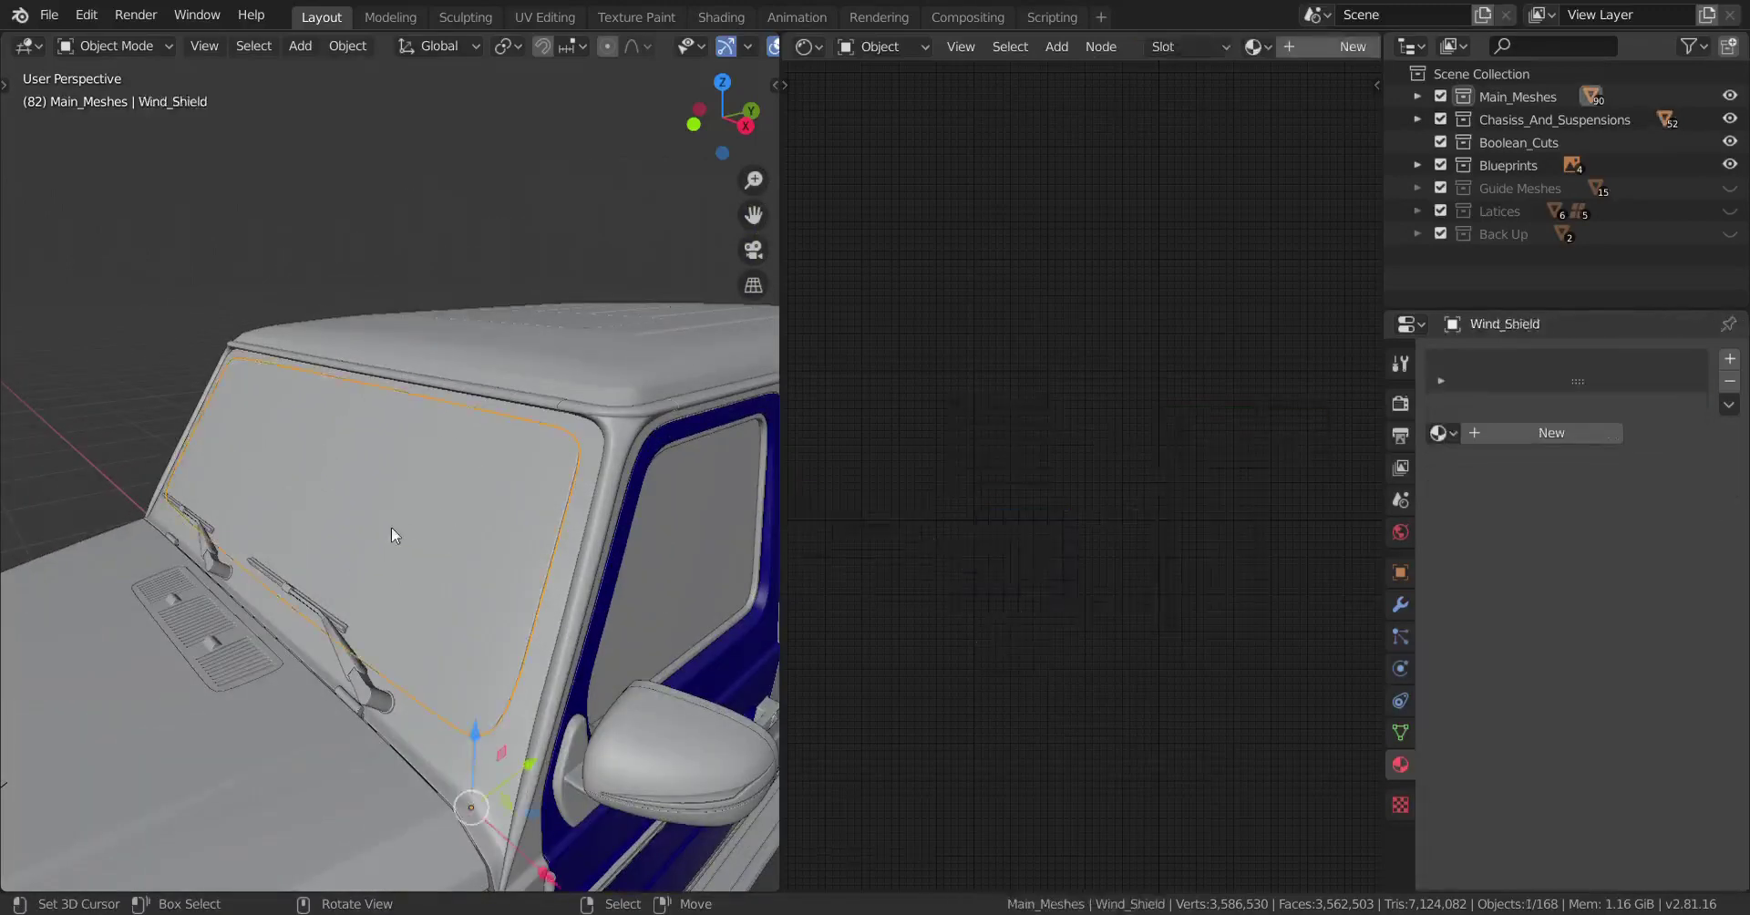
mouse_move(392, 527)
middle_down()
mouse_move(413, 529)
mouse_move(387, 545)
mouse_move(424, 536)
mouse_move(397, 541)
middle_up()
key(KP_Divide)
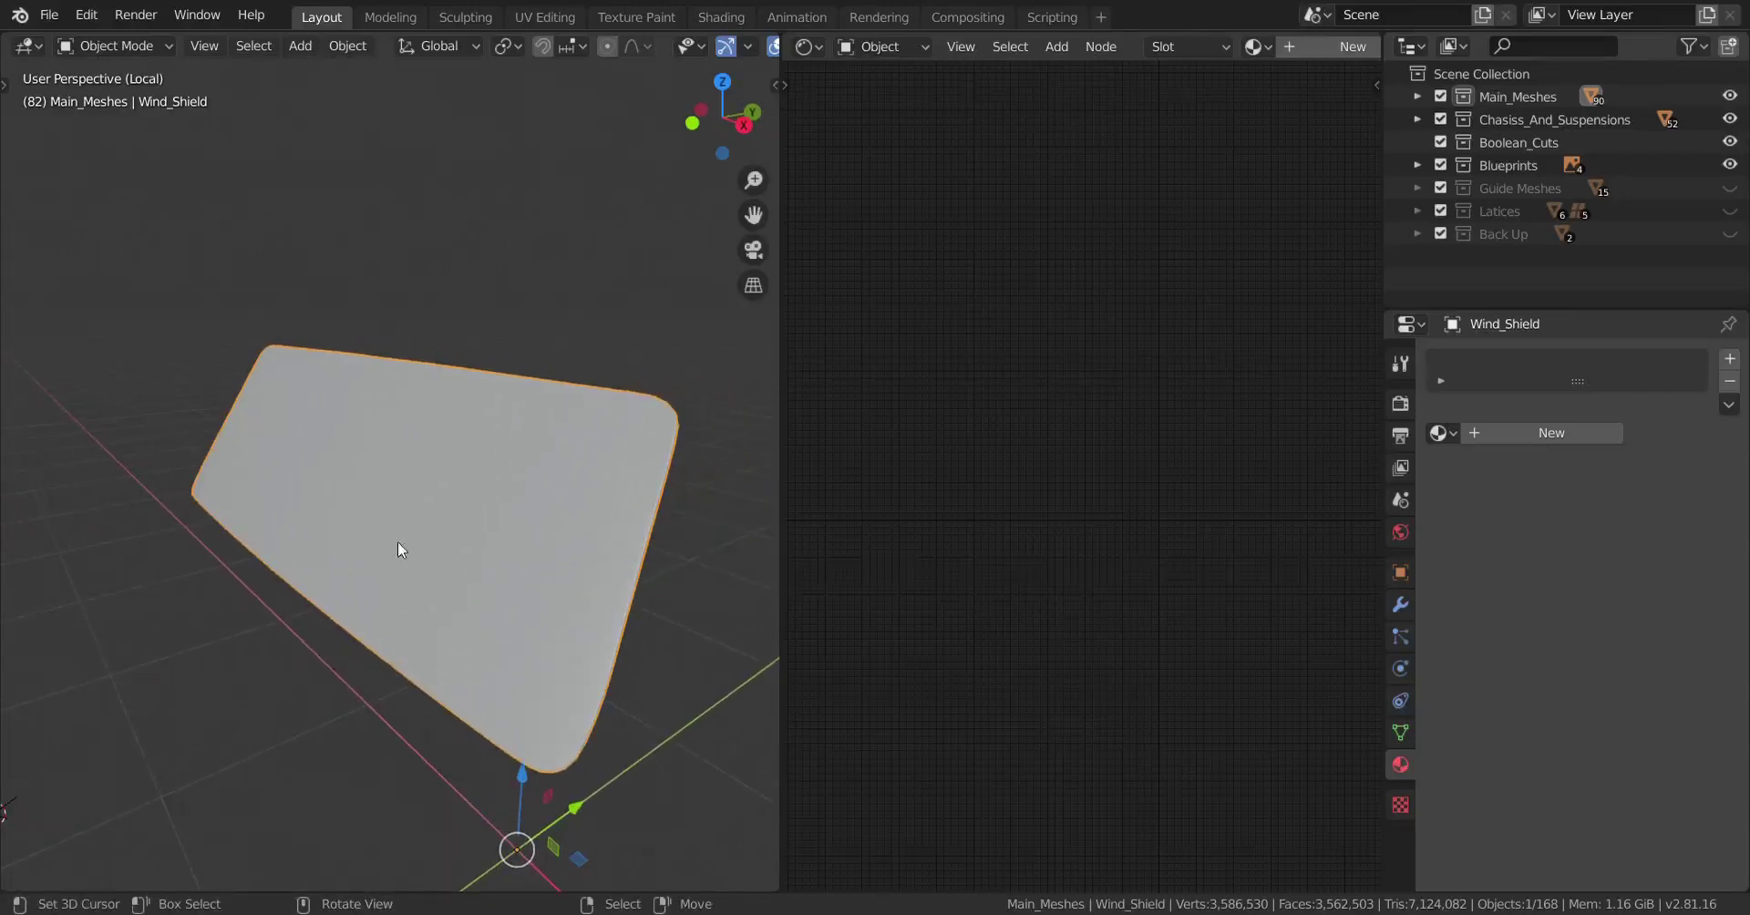
Create a new material named Glass_Clear on the windshield.
click(1541, 432)
click(1512, 441)
text(G)
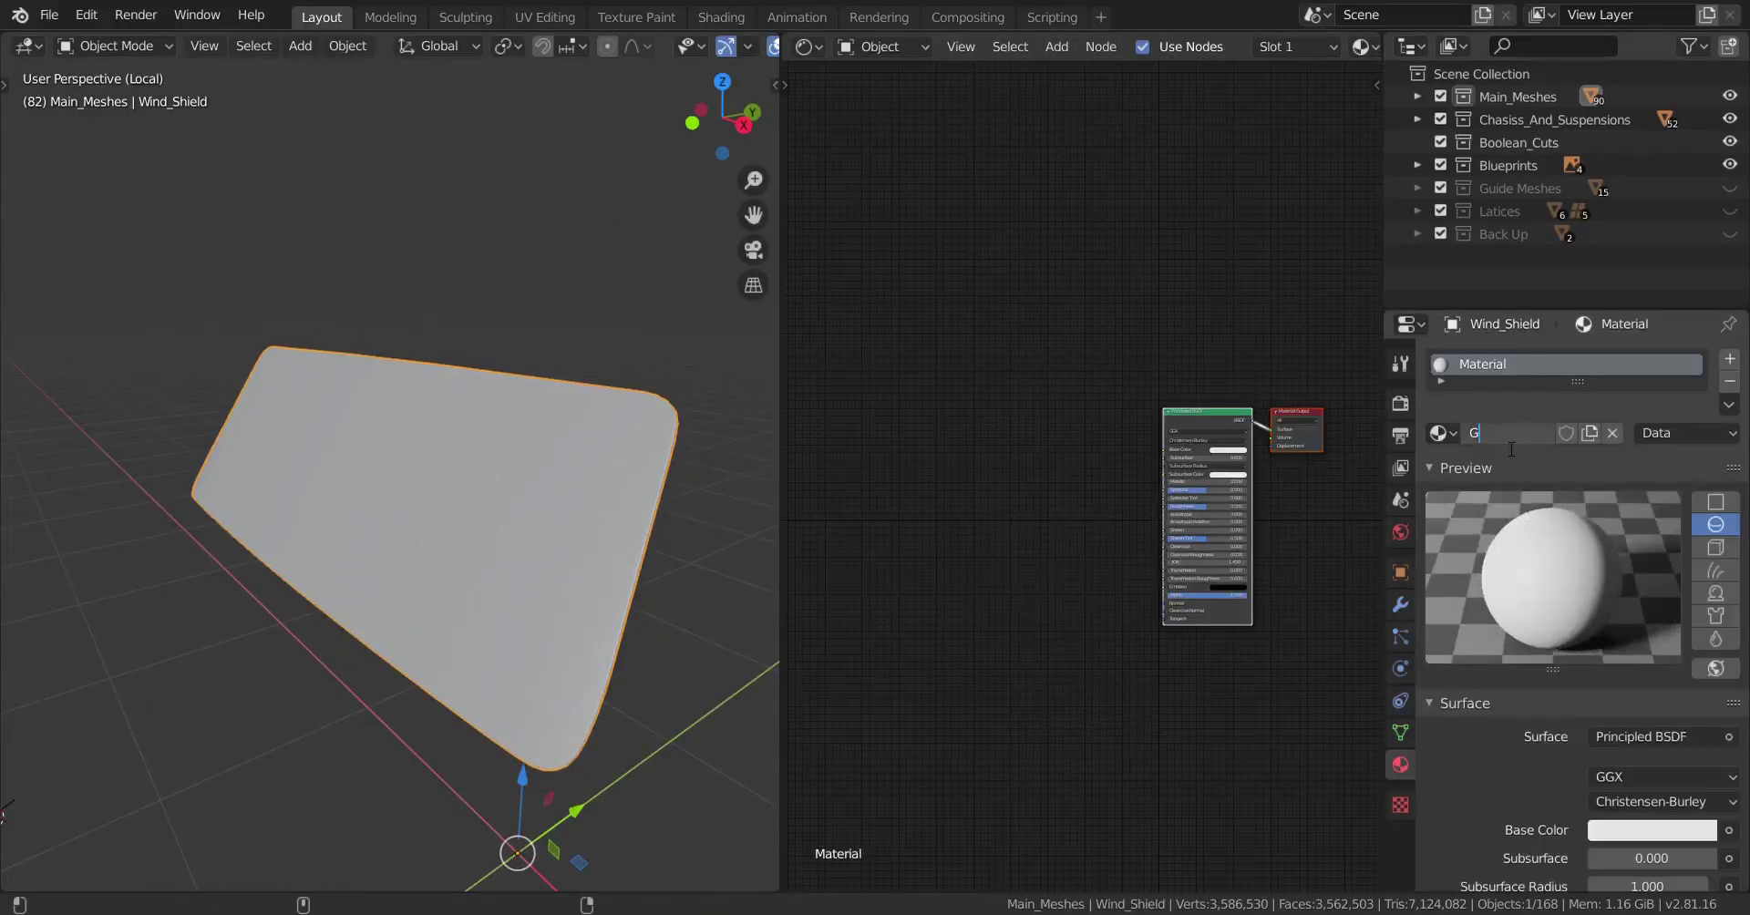
text(lass_Clear)
key(Return)
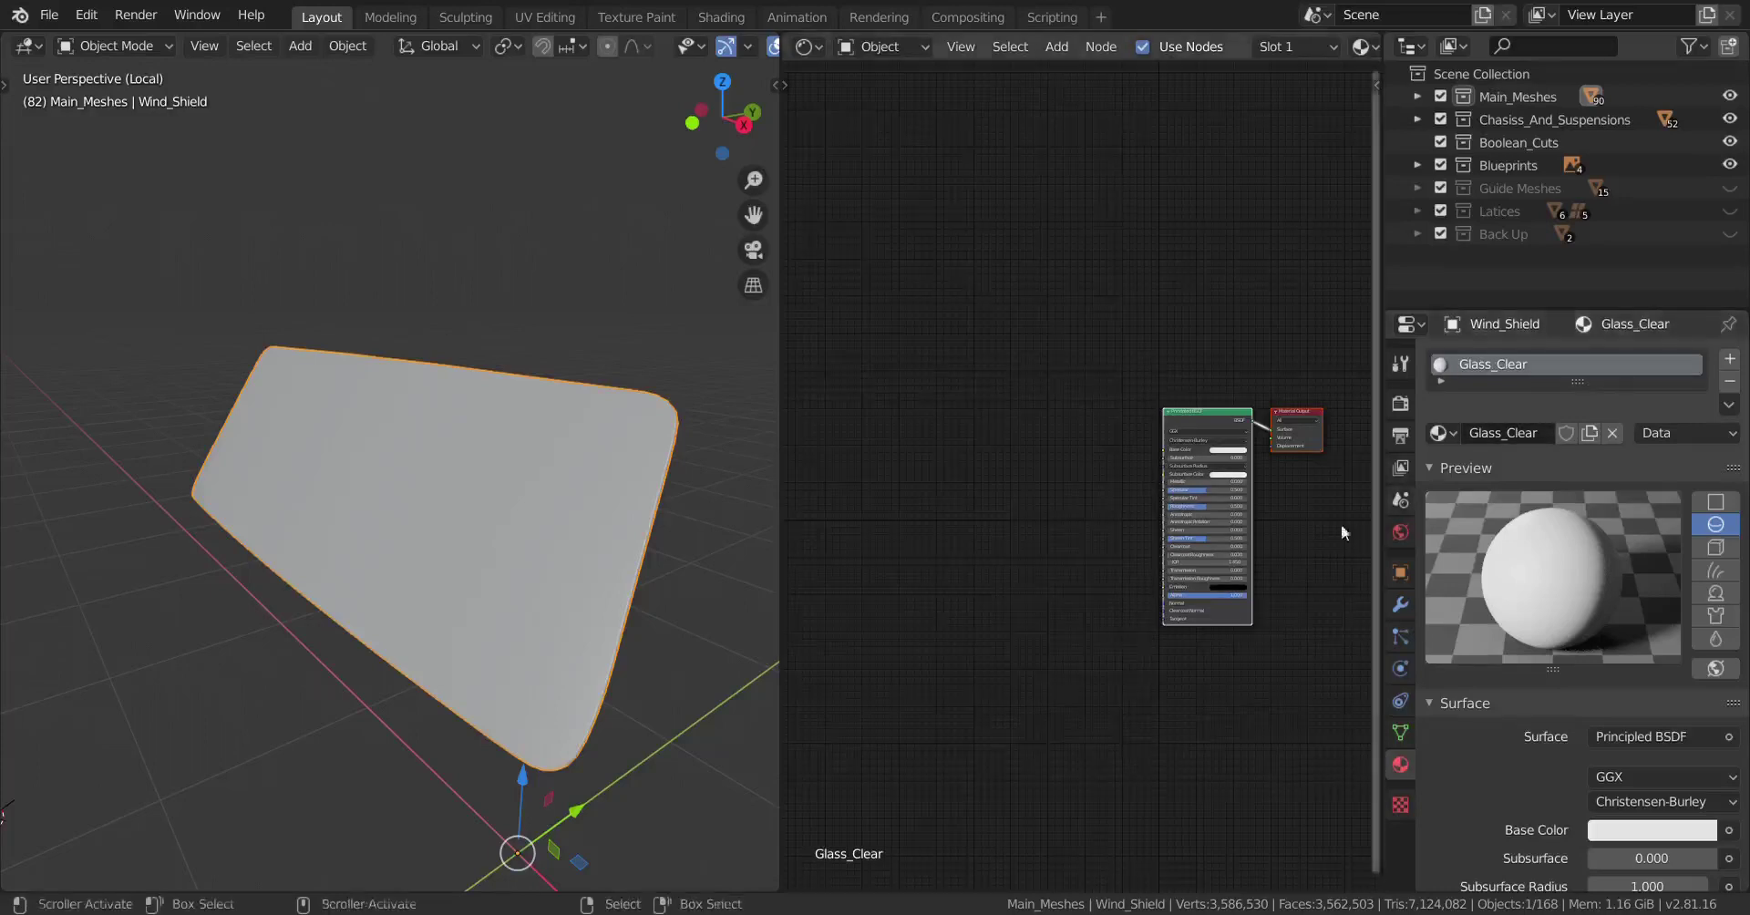
Set the Principled BSDF's Transmission to 1.000 and Roughness to 0.000 for the Glass_Clear material.
scroll(1341, 524, up, 2)
drag(1092, 381, 996, 390)
scroll(995, 385, up, 2)
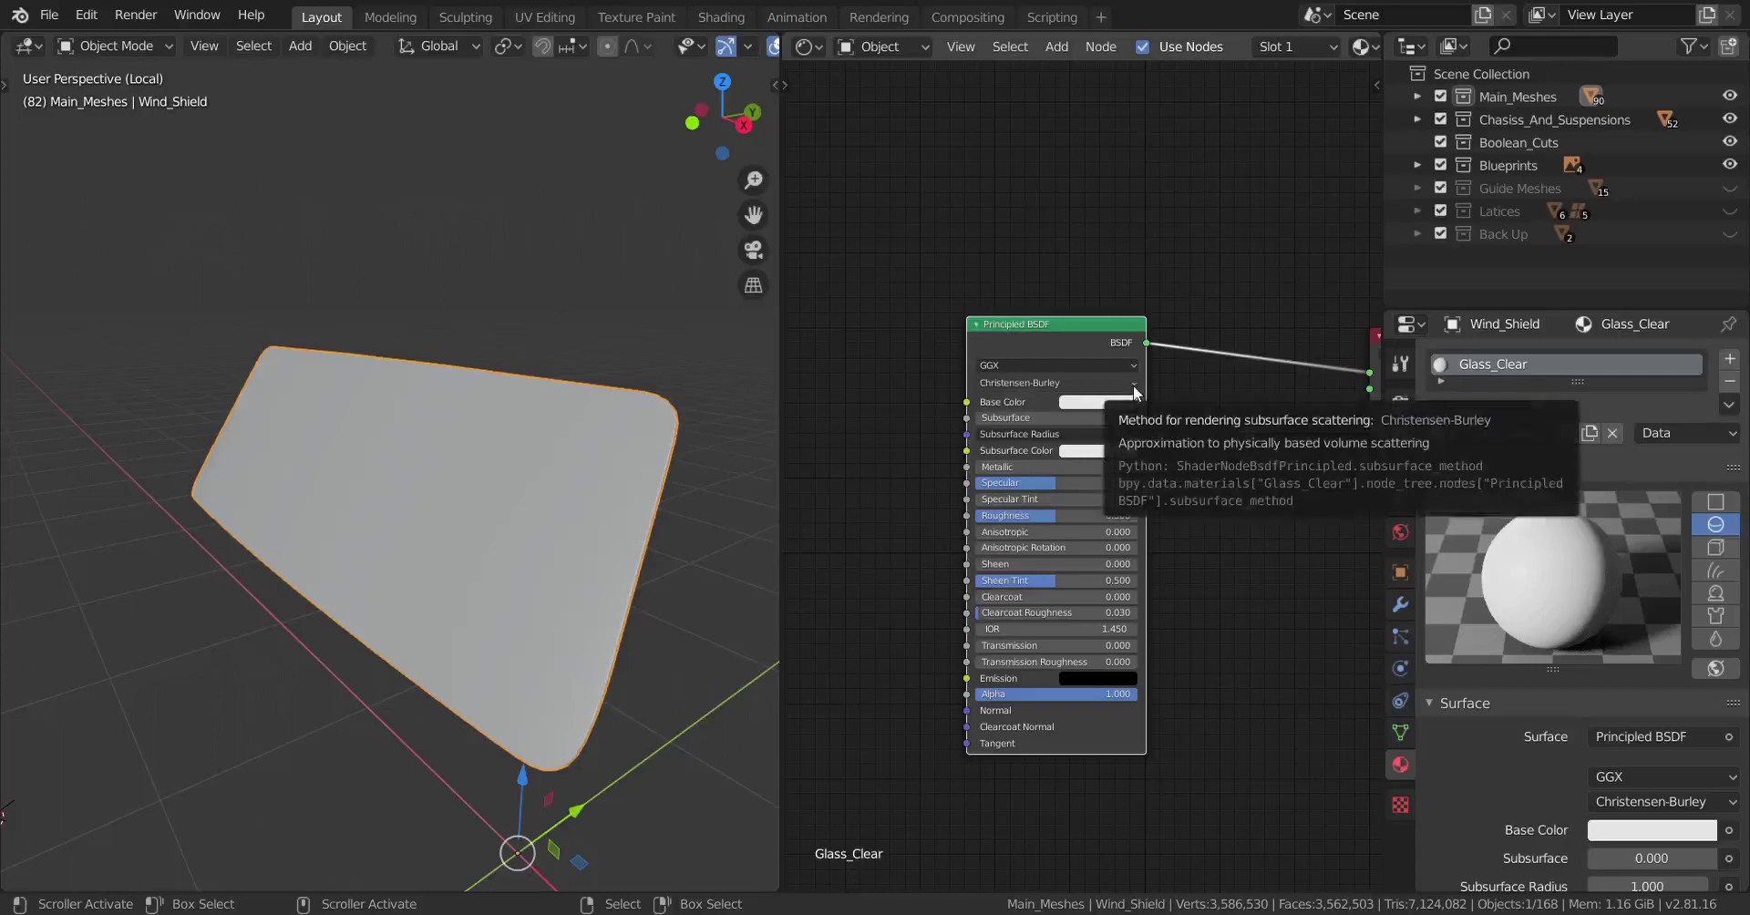
scroll(1126, 465, up, 2)
middle_drag(1133, 495, 1114, 462)
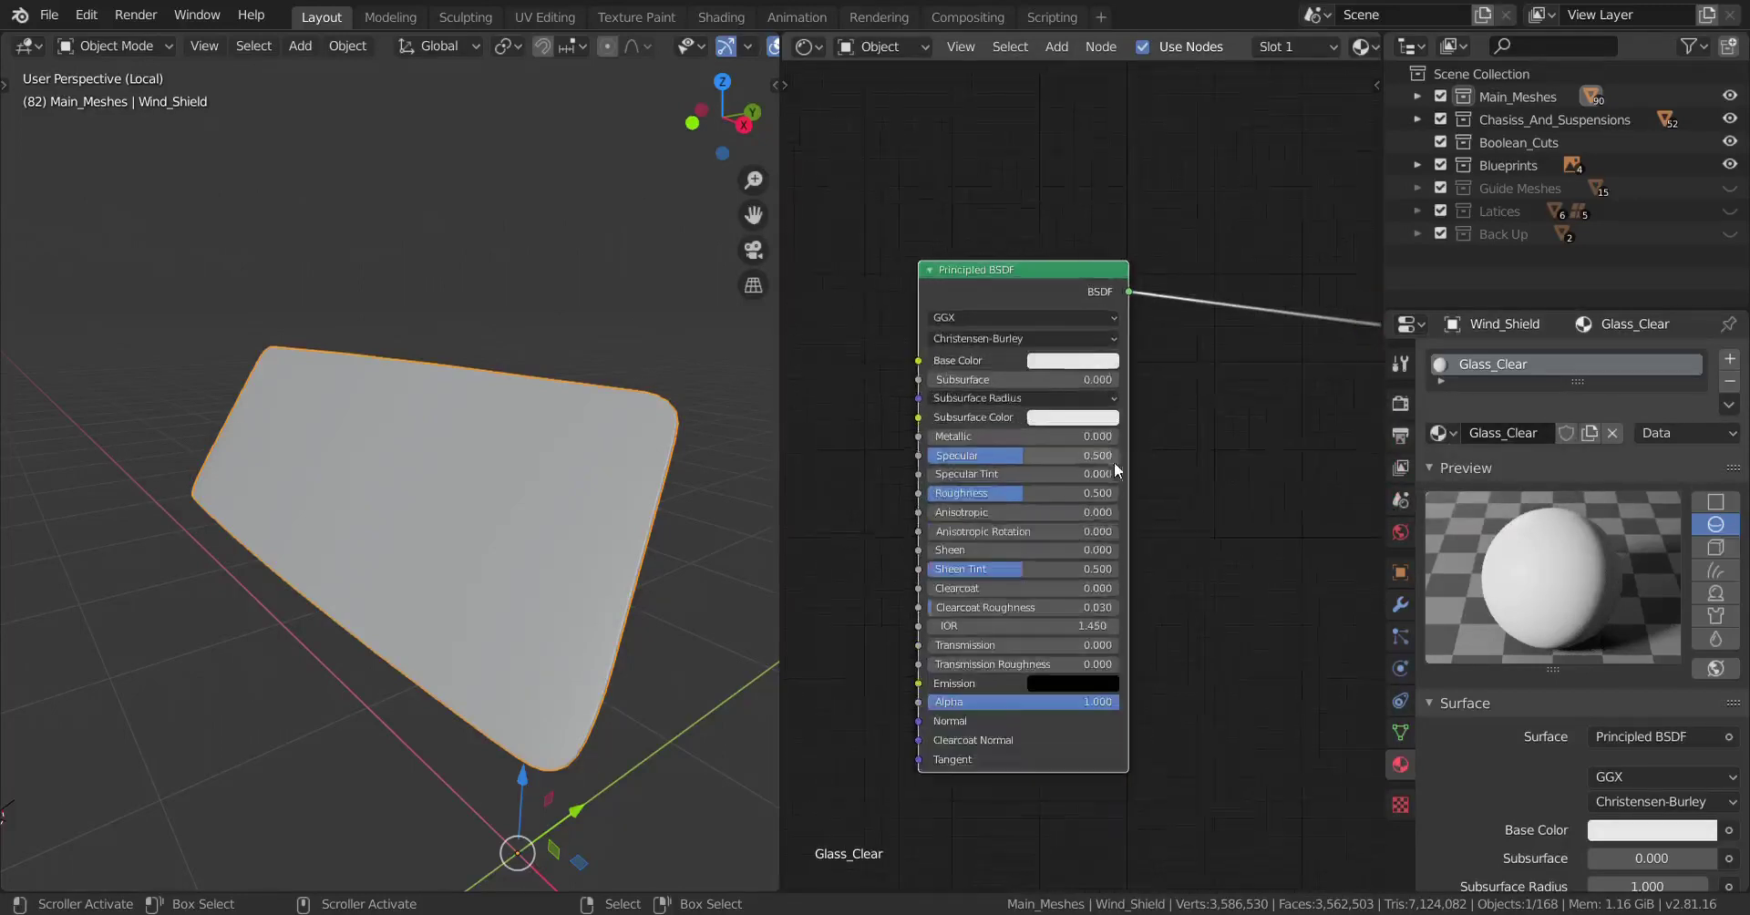
middle_drag(1108, 537, 1107, 489)
drag(978, 600, 1149, 594)
scroll(1199, 586, up, 1)
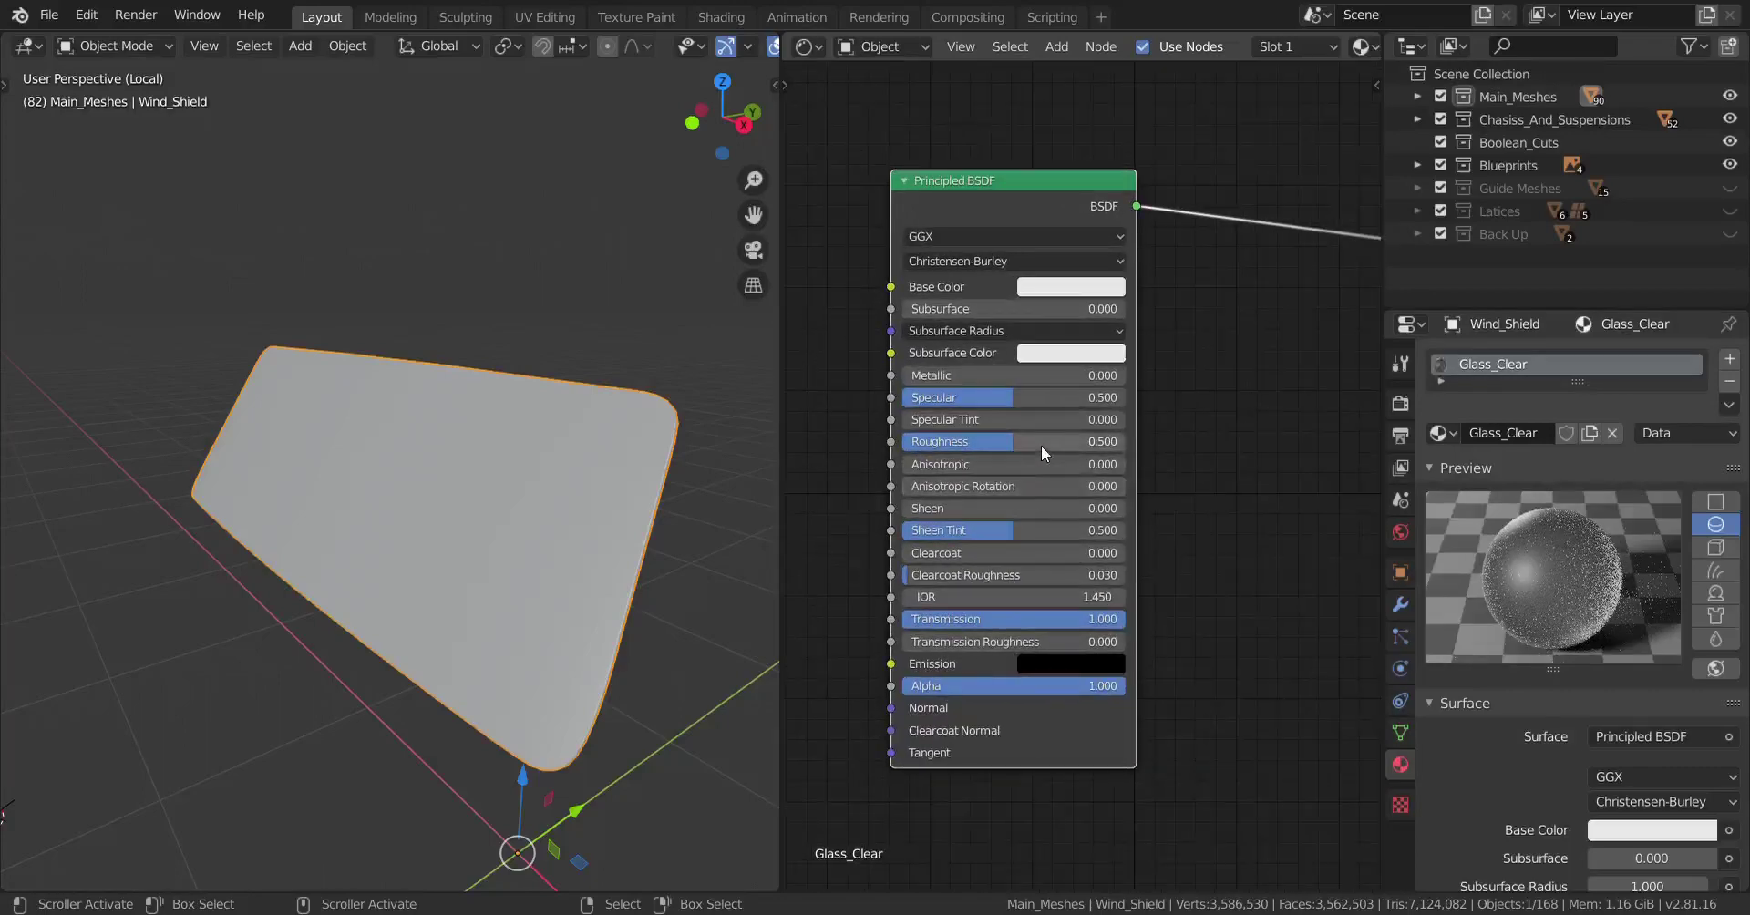
drag(1041, 445, 948, 445)
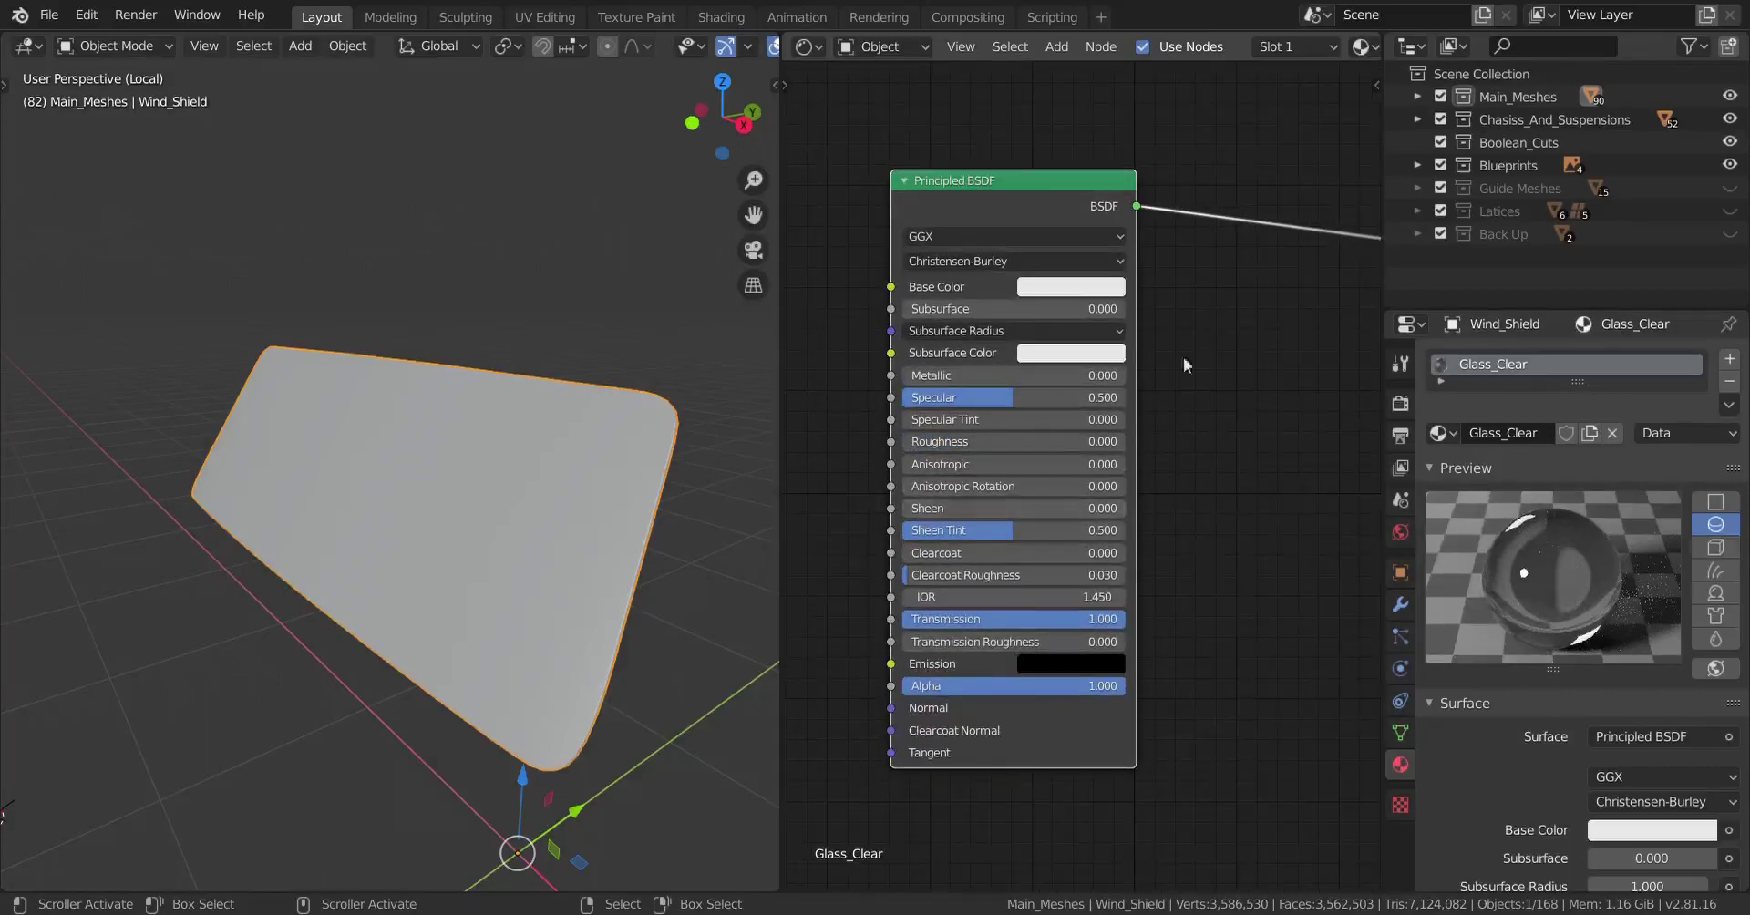
Make room before the Material Output and insert a Mix Shader on the link from the Principled BSDF.
scroll(1109, 489, down, 1)
middle_drag(1108, 488, 1008, 484)
scroll(1012, 483, down, 1)
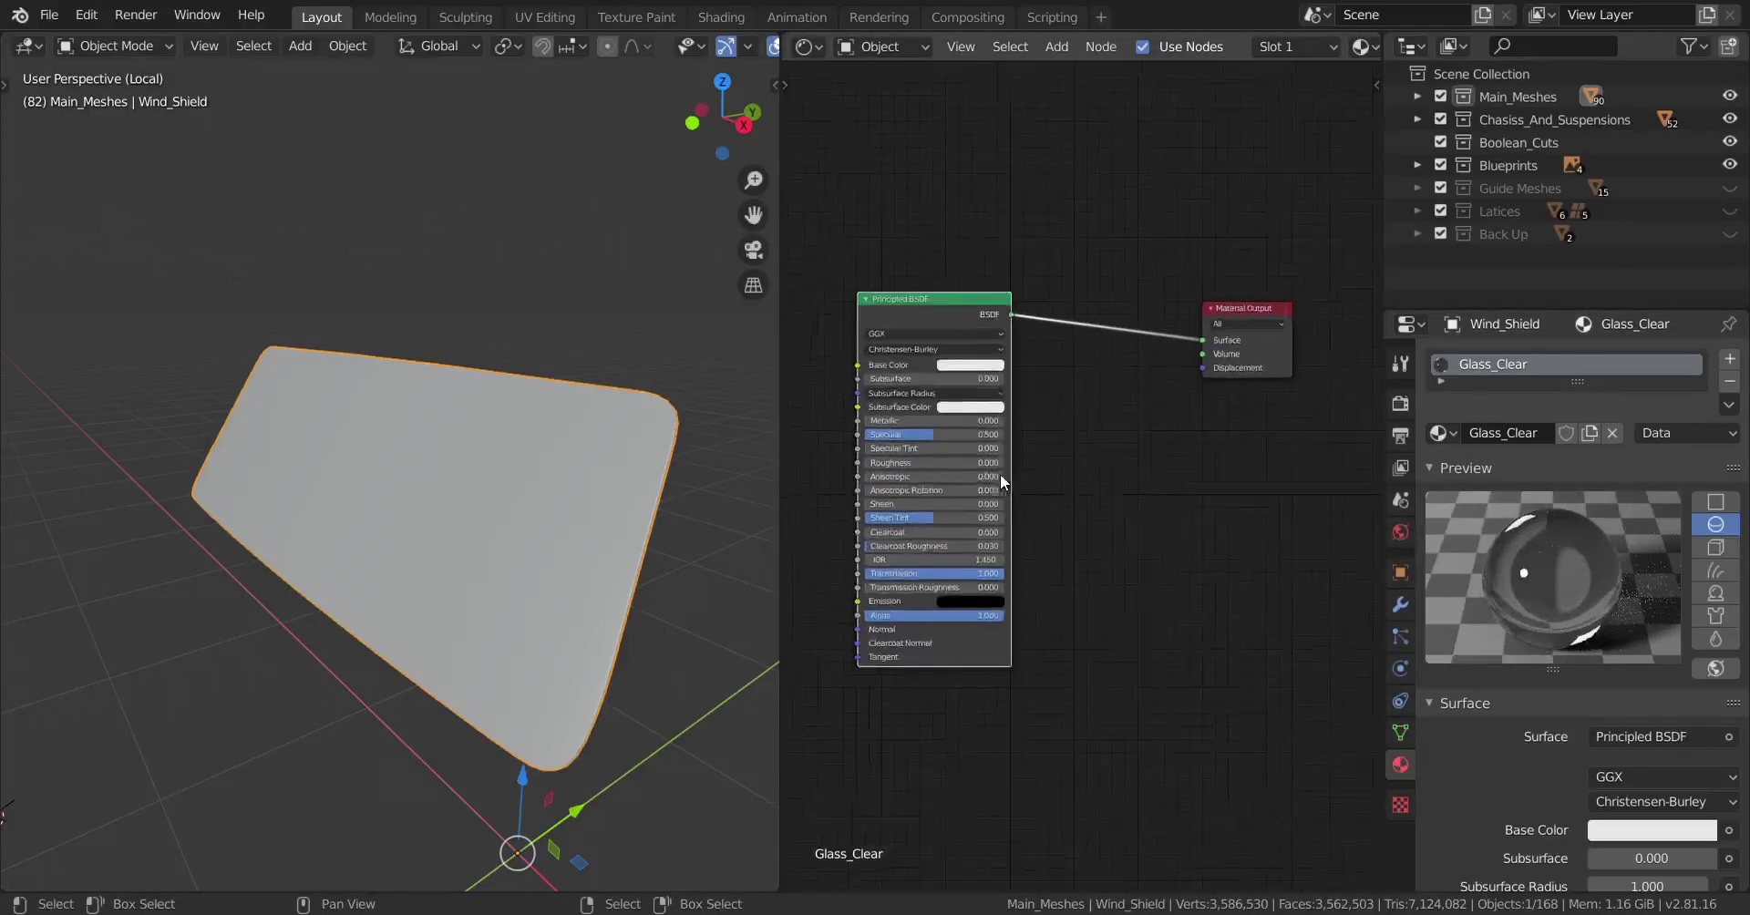
drag(1261, 302, 1353, 292)
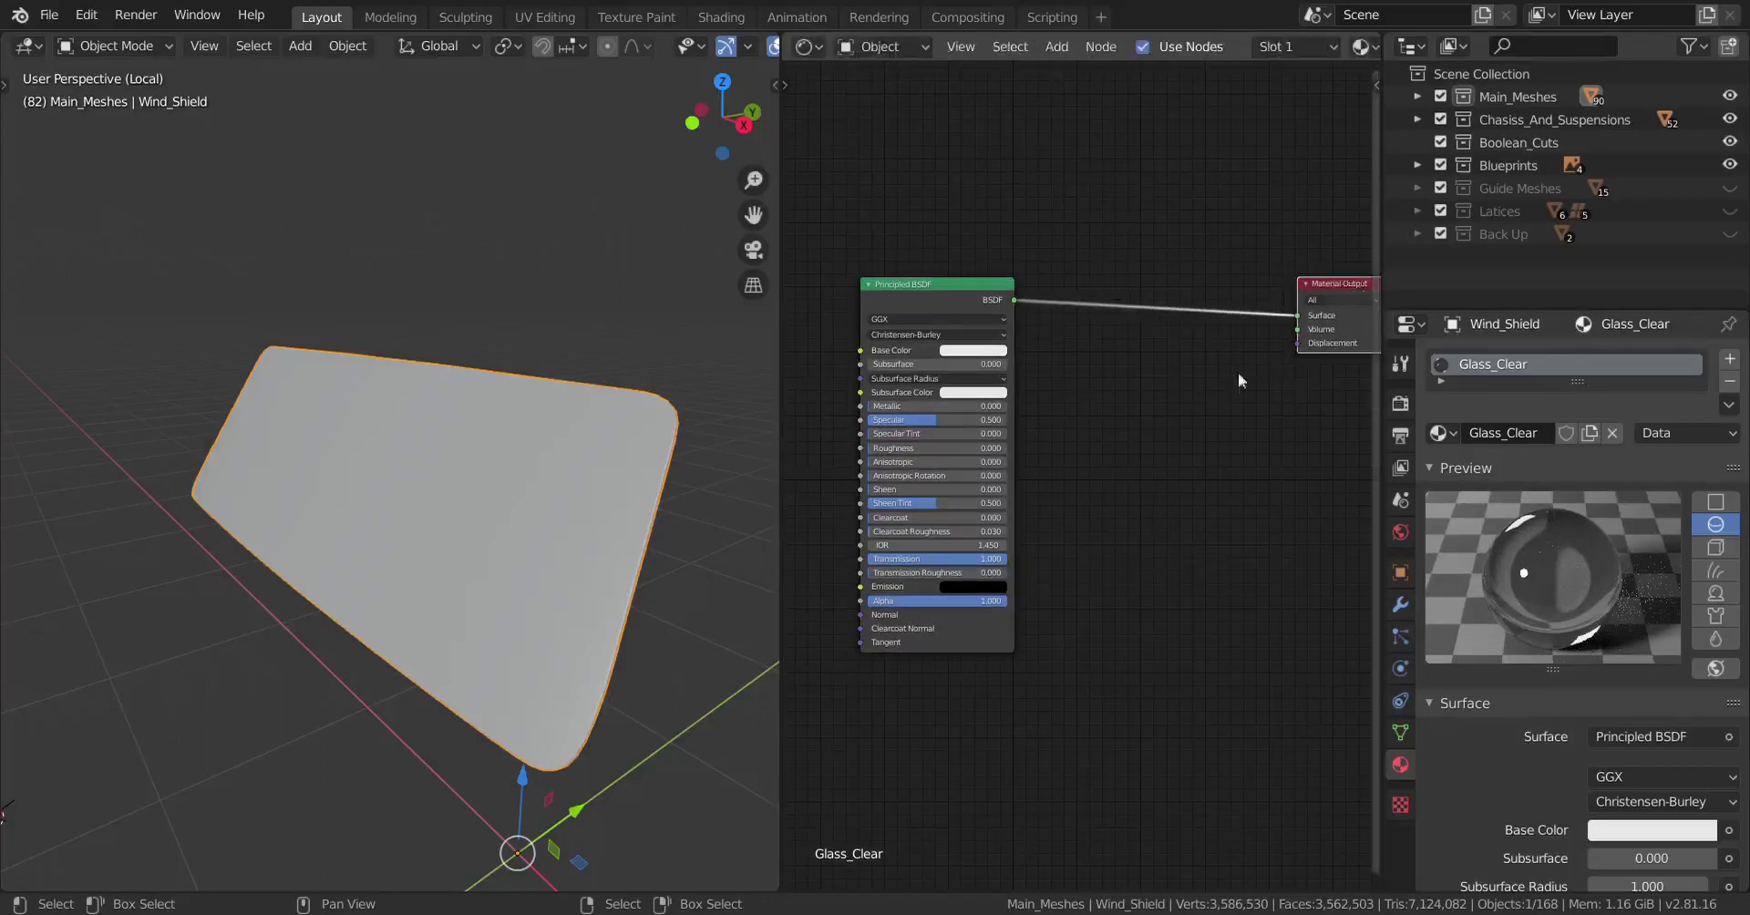
key(shift+a)
mouse_move(1188, 459)
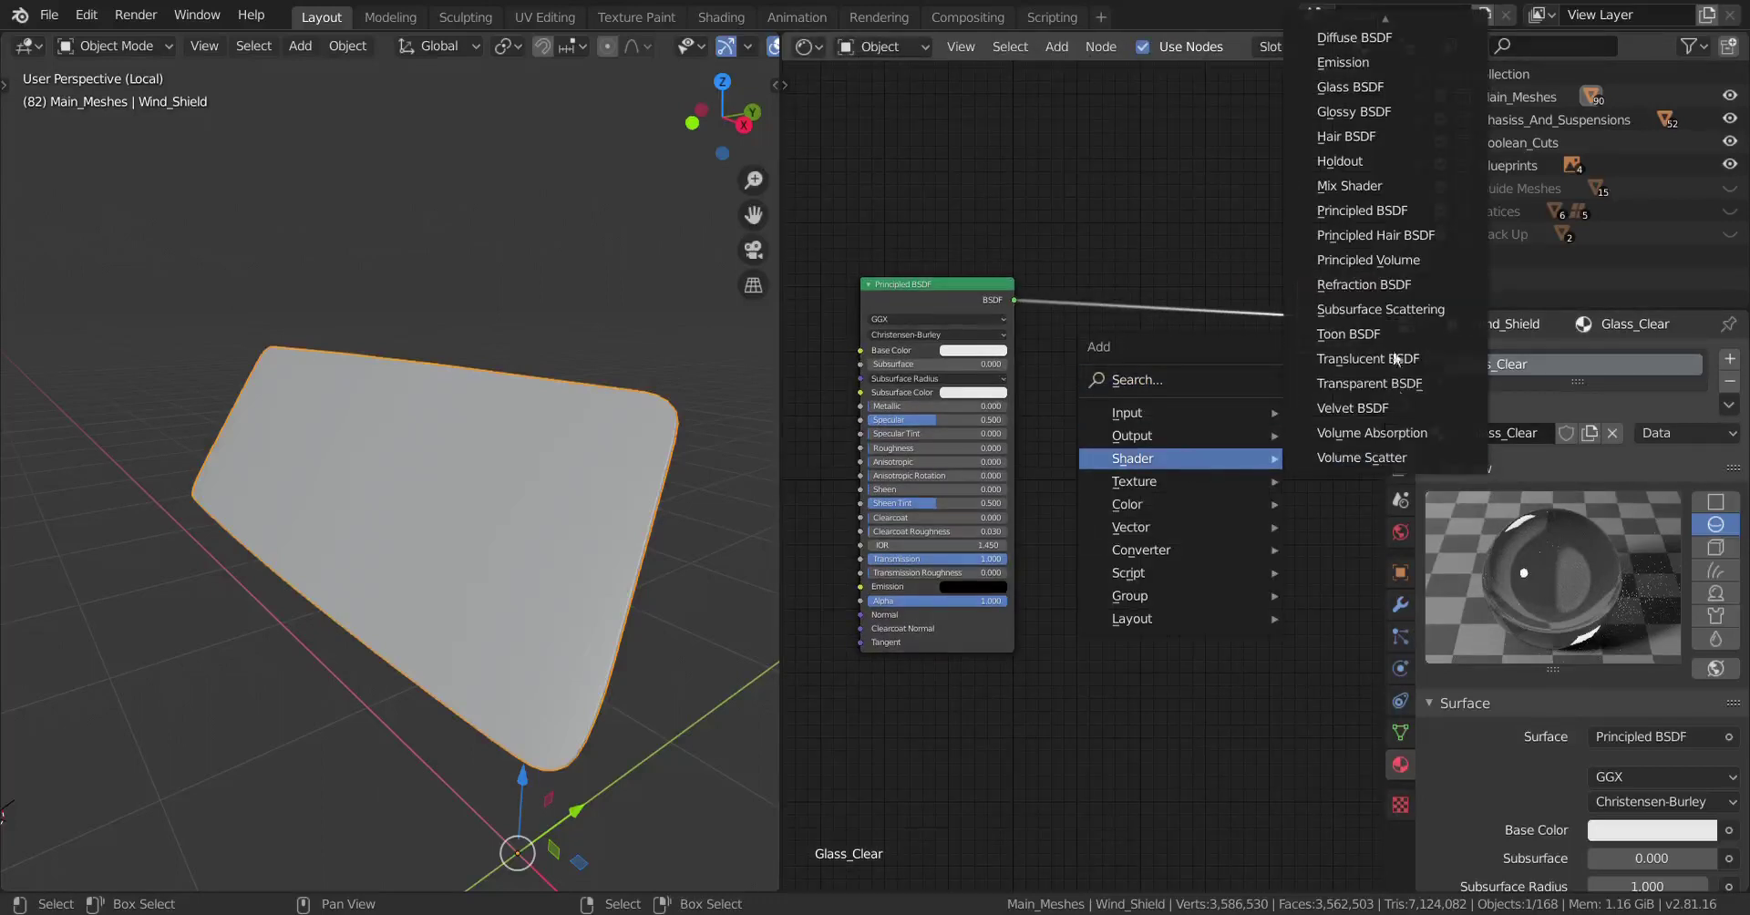
click(1322, 189)
click(1176, 297)
middle_drag(1151, 414, 1227, 397)
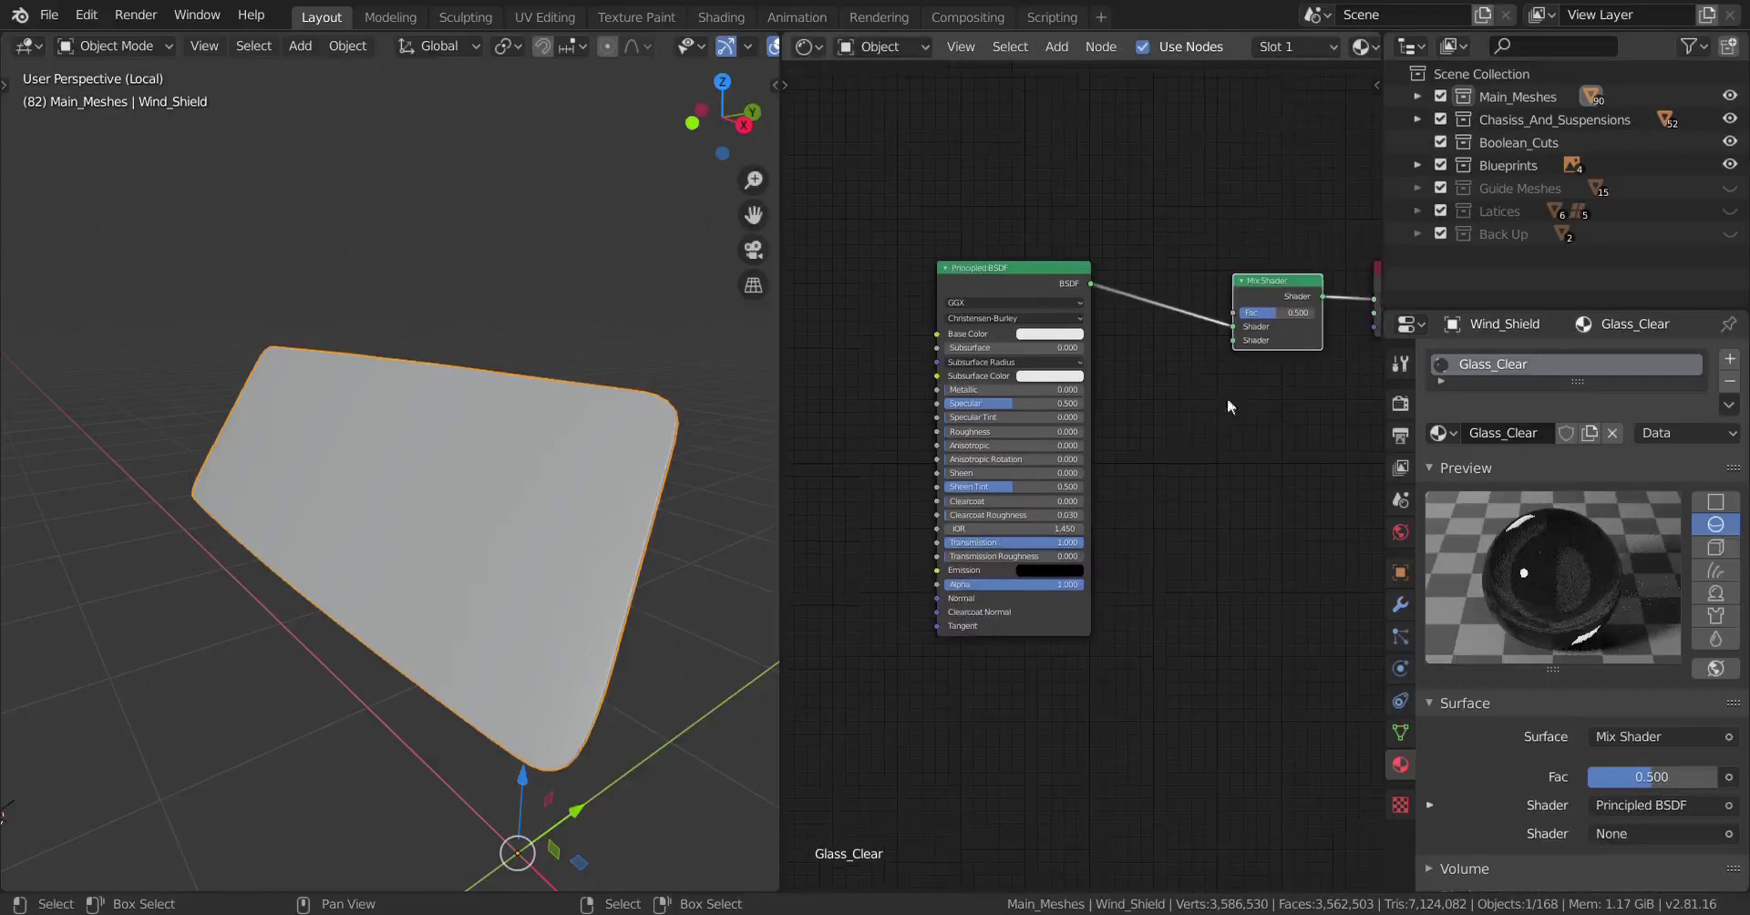
Add a Transparent BSDF below the Principled BSDF and connect it to the Mix Shader's second shader input.
key(shift+a)
mouse_move(1157, 498)
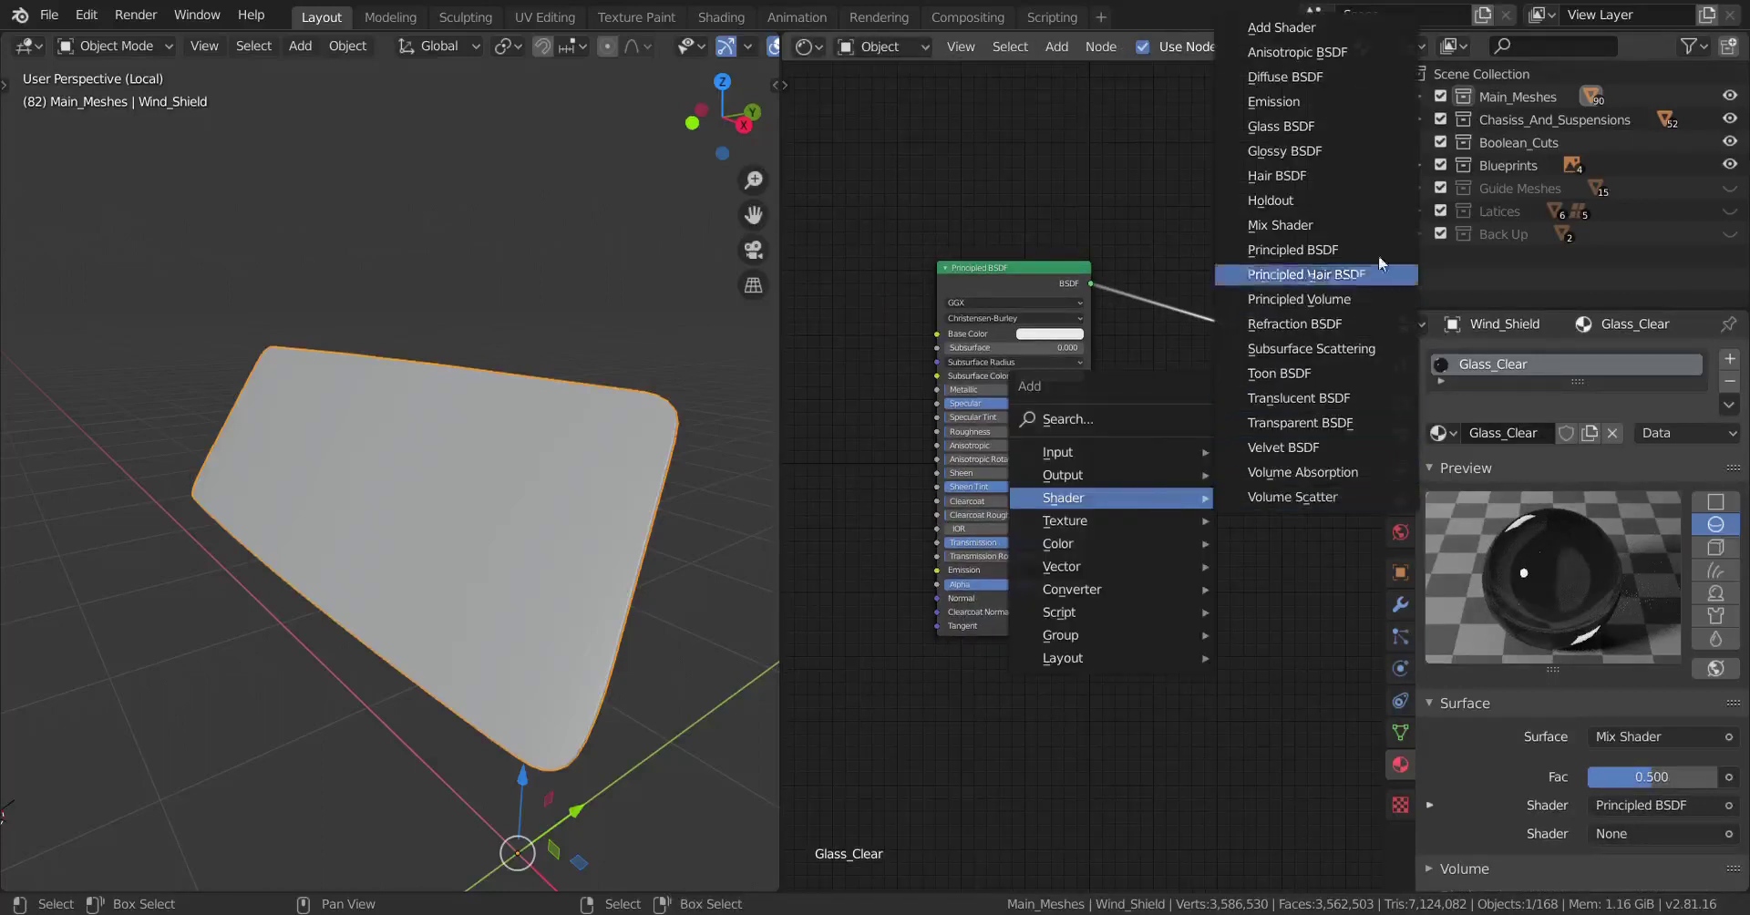
click(1314, 432)
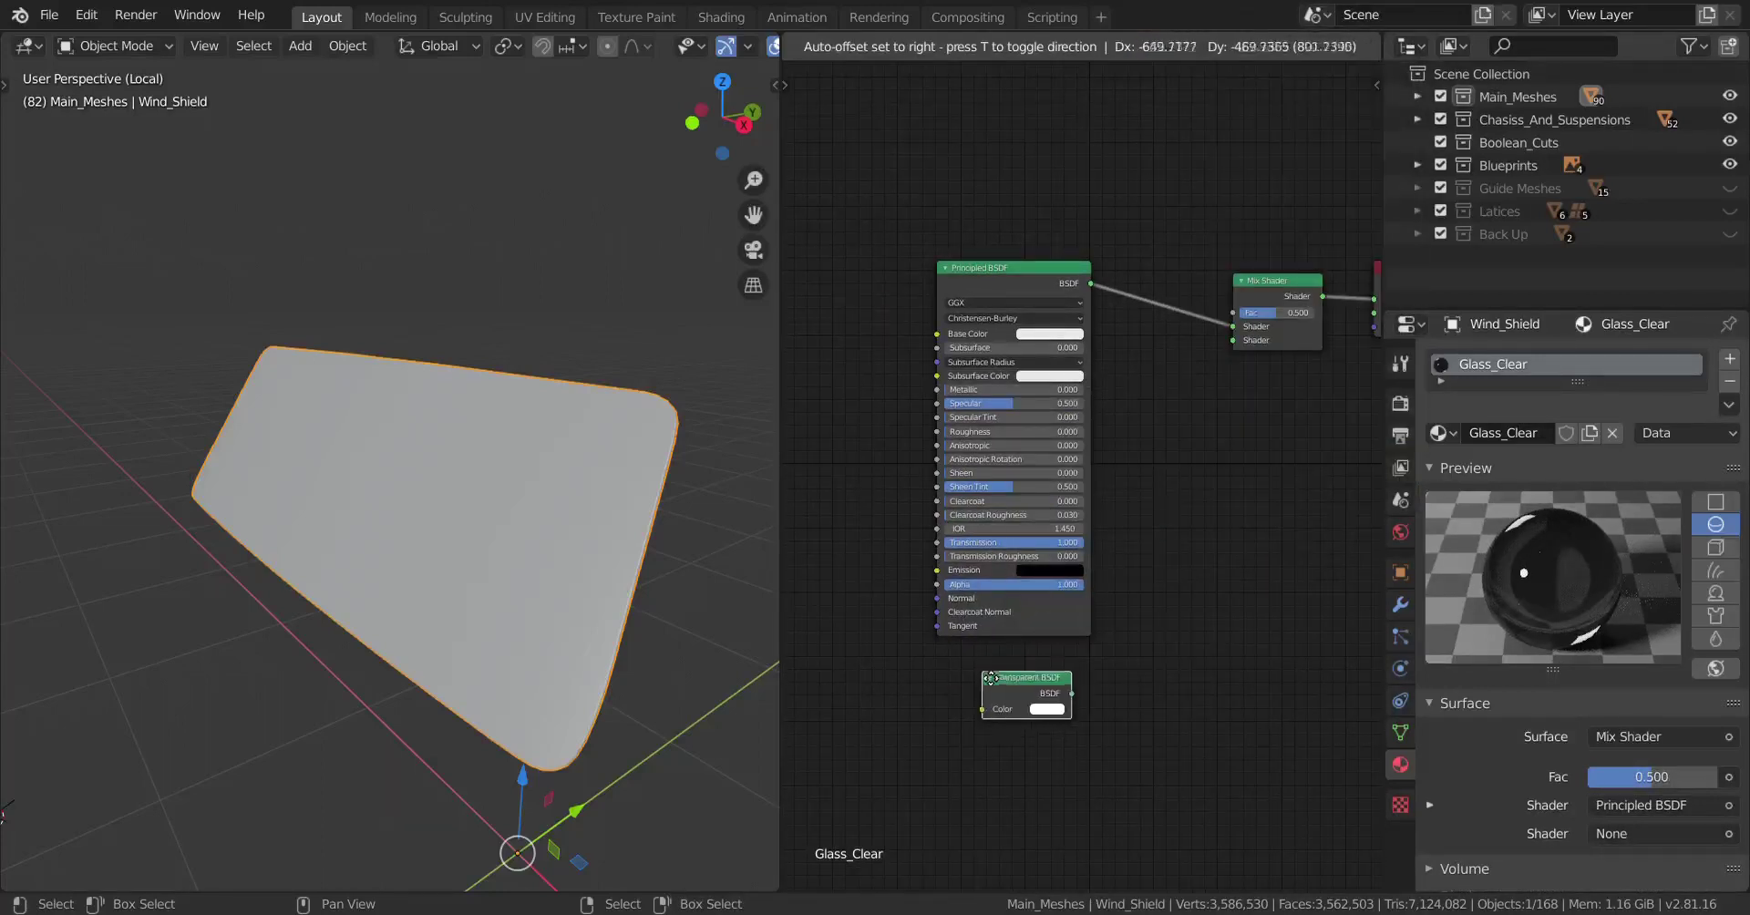
click(1094, 692)
drag(1090, 687, 1245, 339)
Add a Light Path node above the Principled BSDF and link its Is Shadow Ray output to the Mix Shader's Fac.
middle_drag(1218, 351, 1176, 556)
key(shift+a)
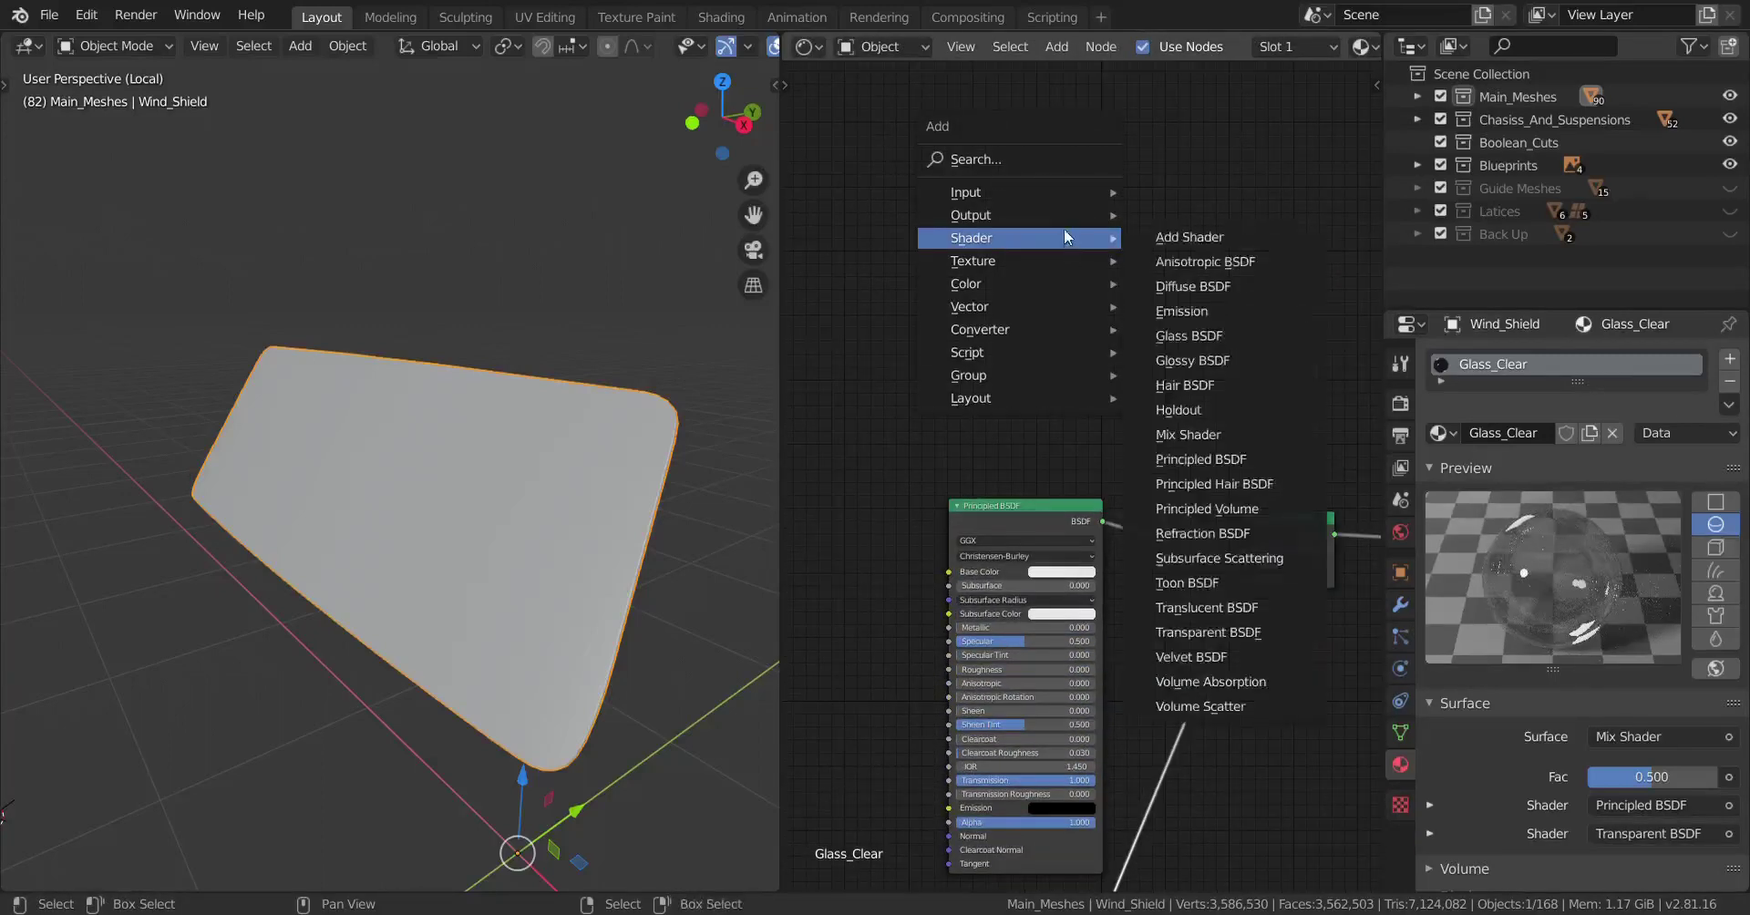
mouse_move(1030, 192)
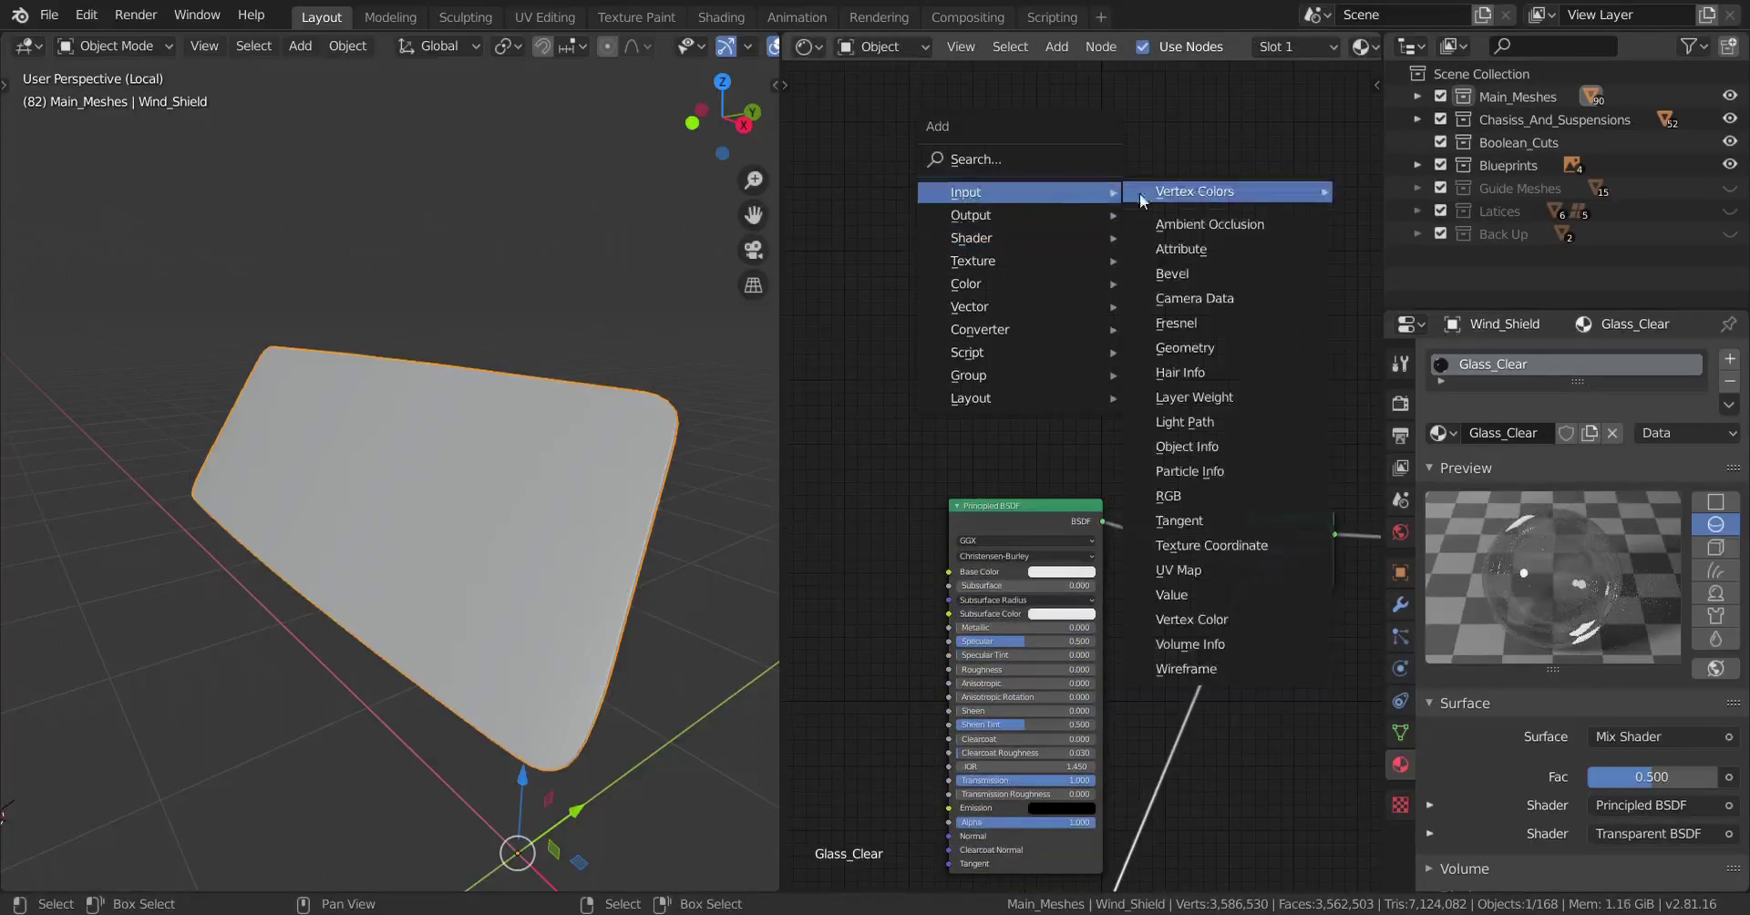
click(1191, 421)
click(1092, 303)
scroll(1092, 303, up, 1)
scroll(1084, 347, up, 1)
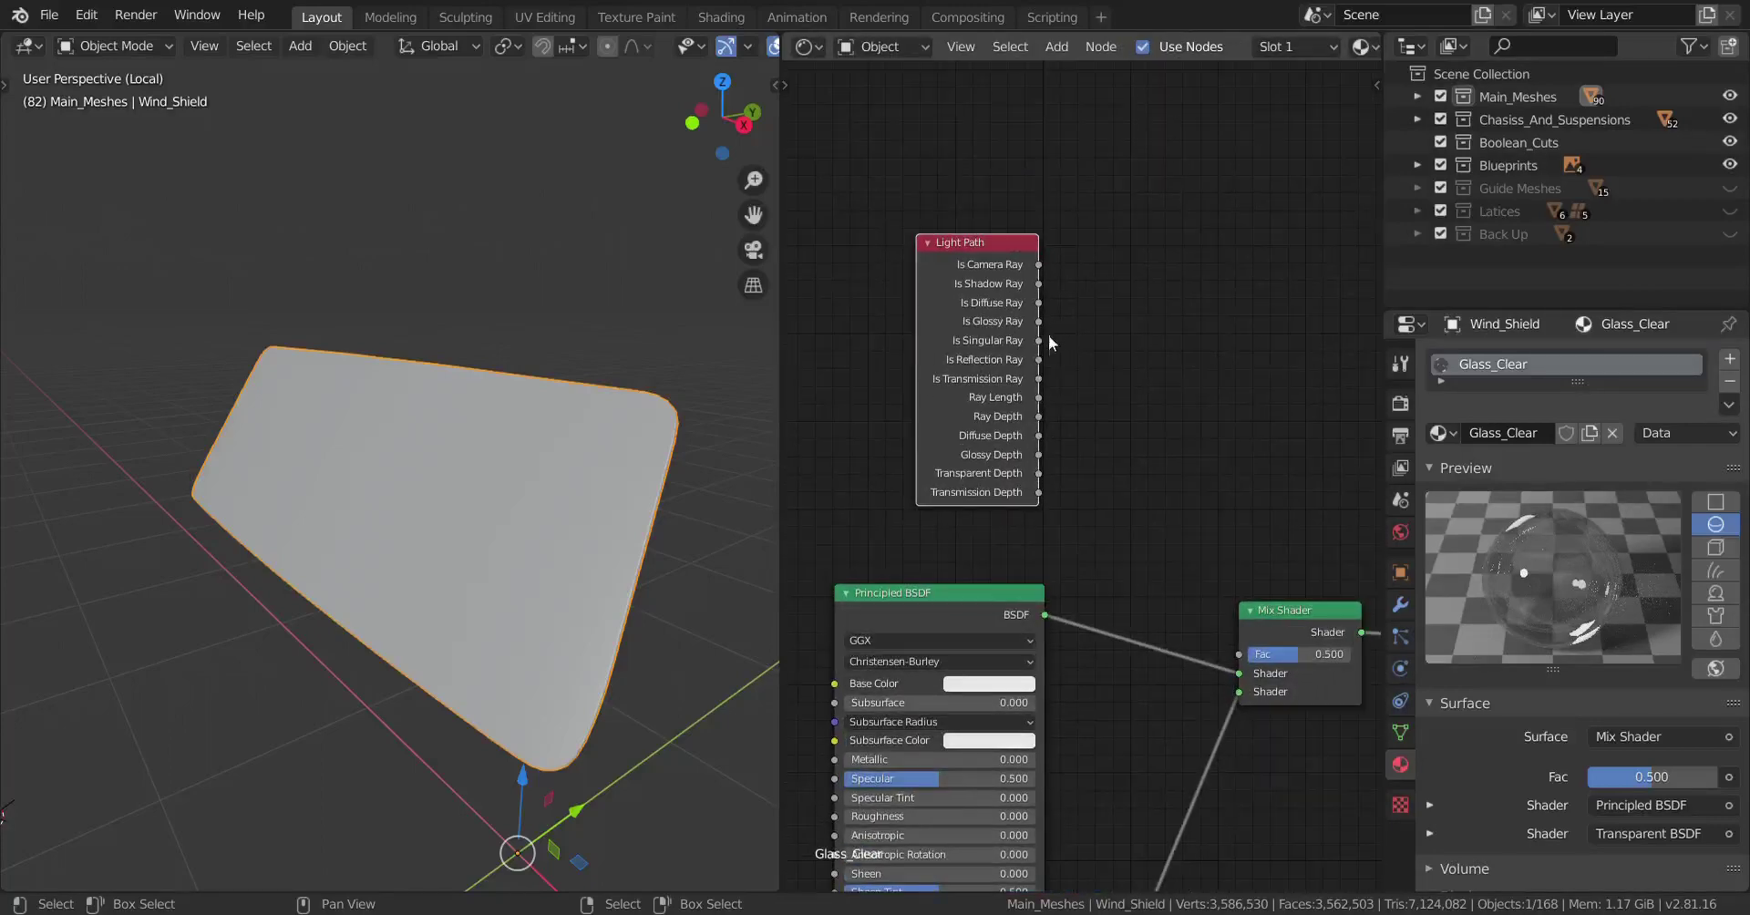
drag(1039, 284, 1243, 653)
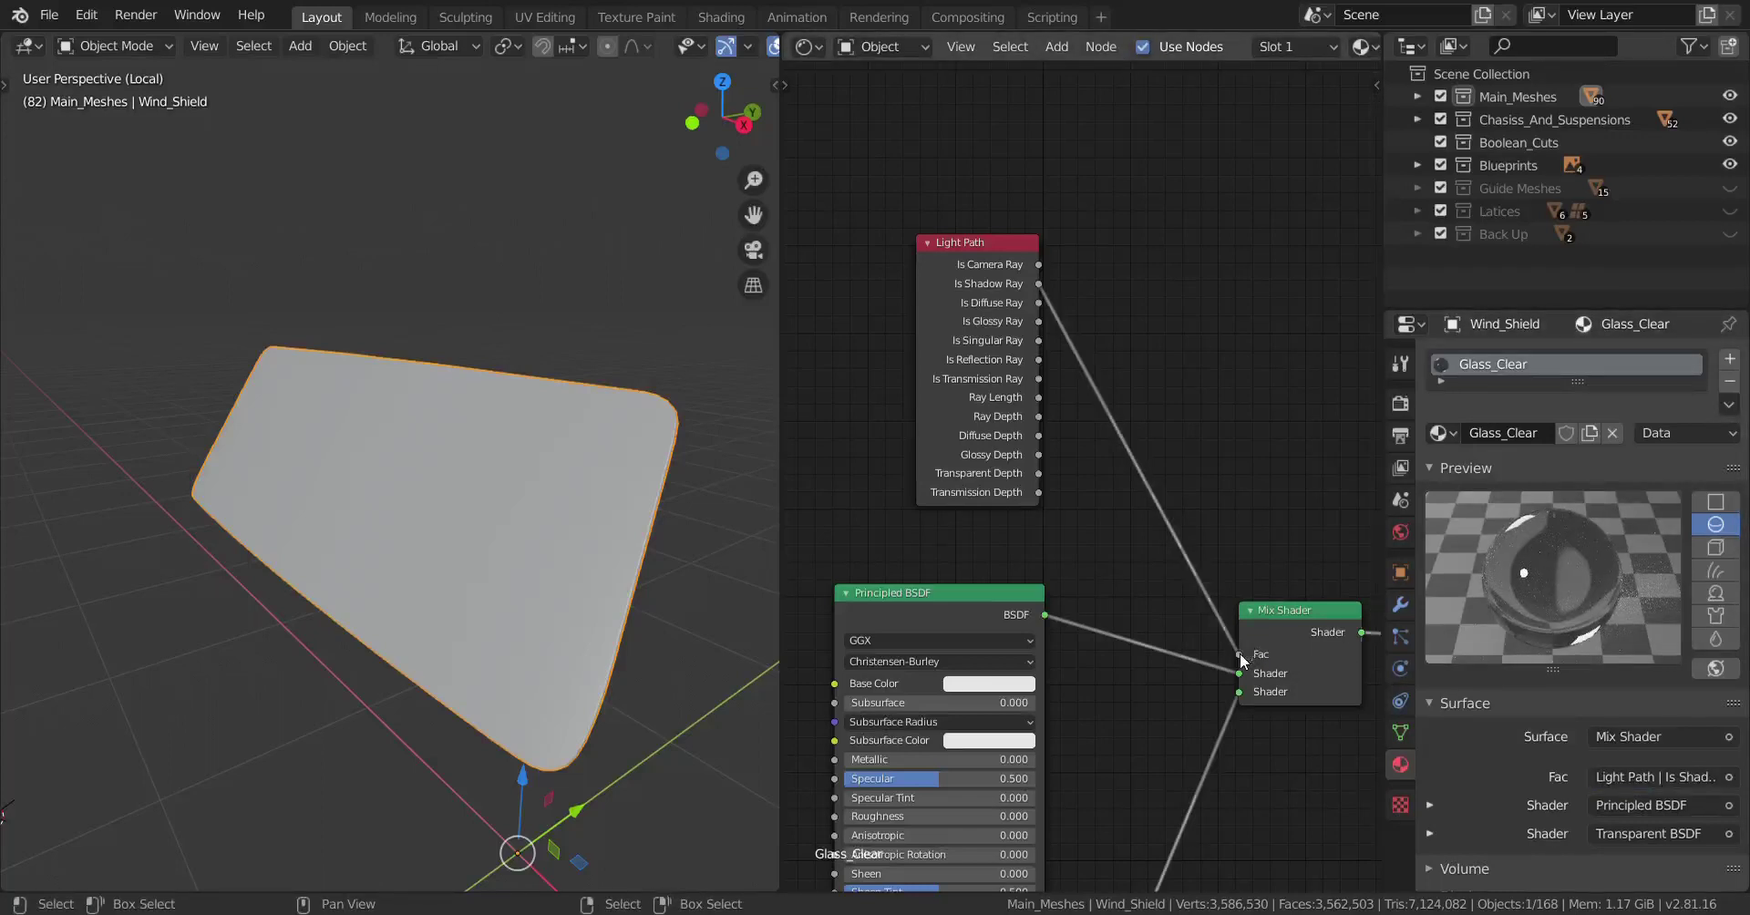
drag(1239, 652, 1190, 510)
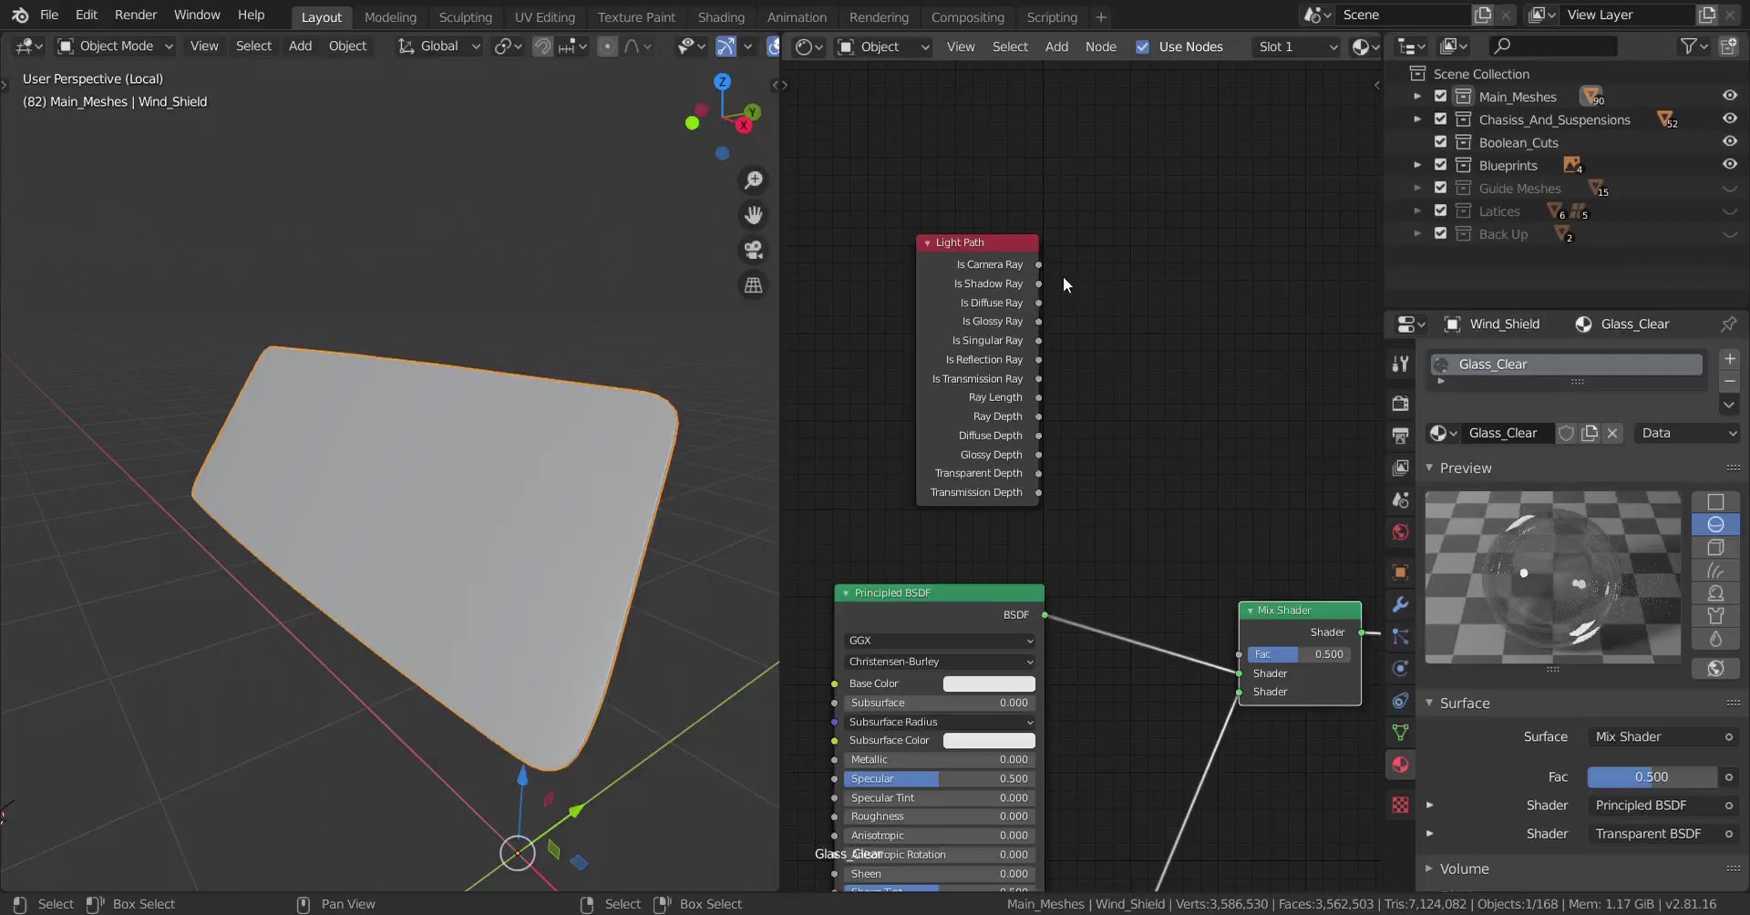
drag(1041, 286, 1238, 659)
Examine the Transparent BSDF's color and the Principled BSDF's base color as tint controls for the glass.
middle_drag(1151, 671, 1122, 336)
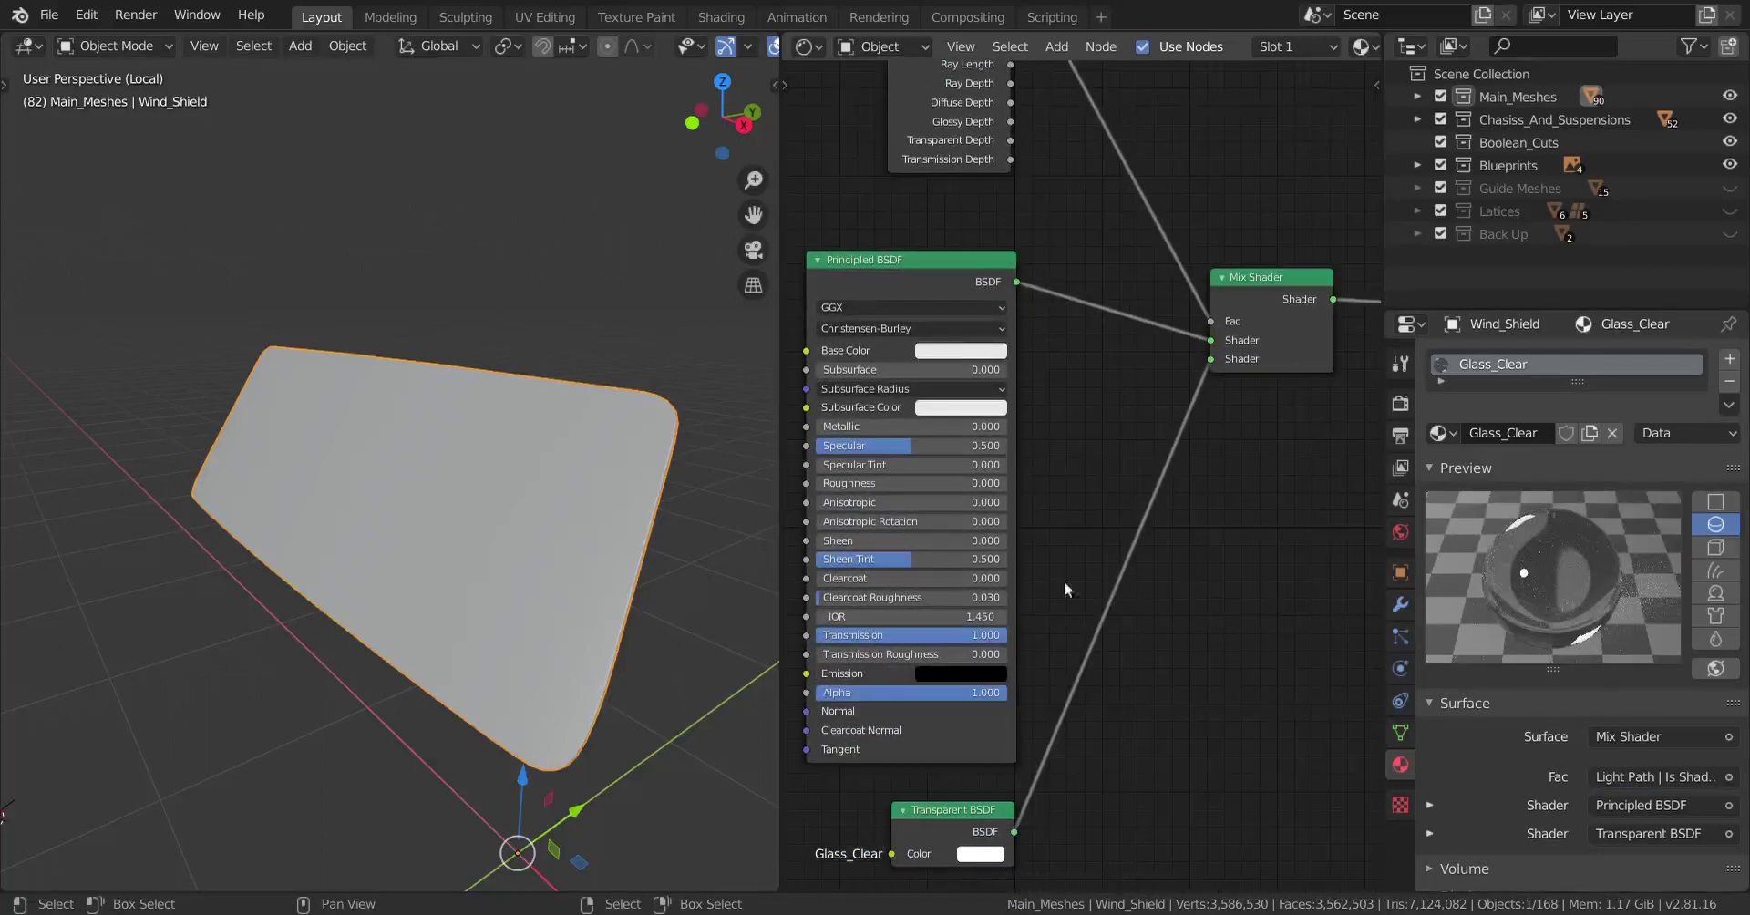
middle_drag(1065, 587, 1079, 495)
scroll(1077, 493, down, 1)
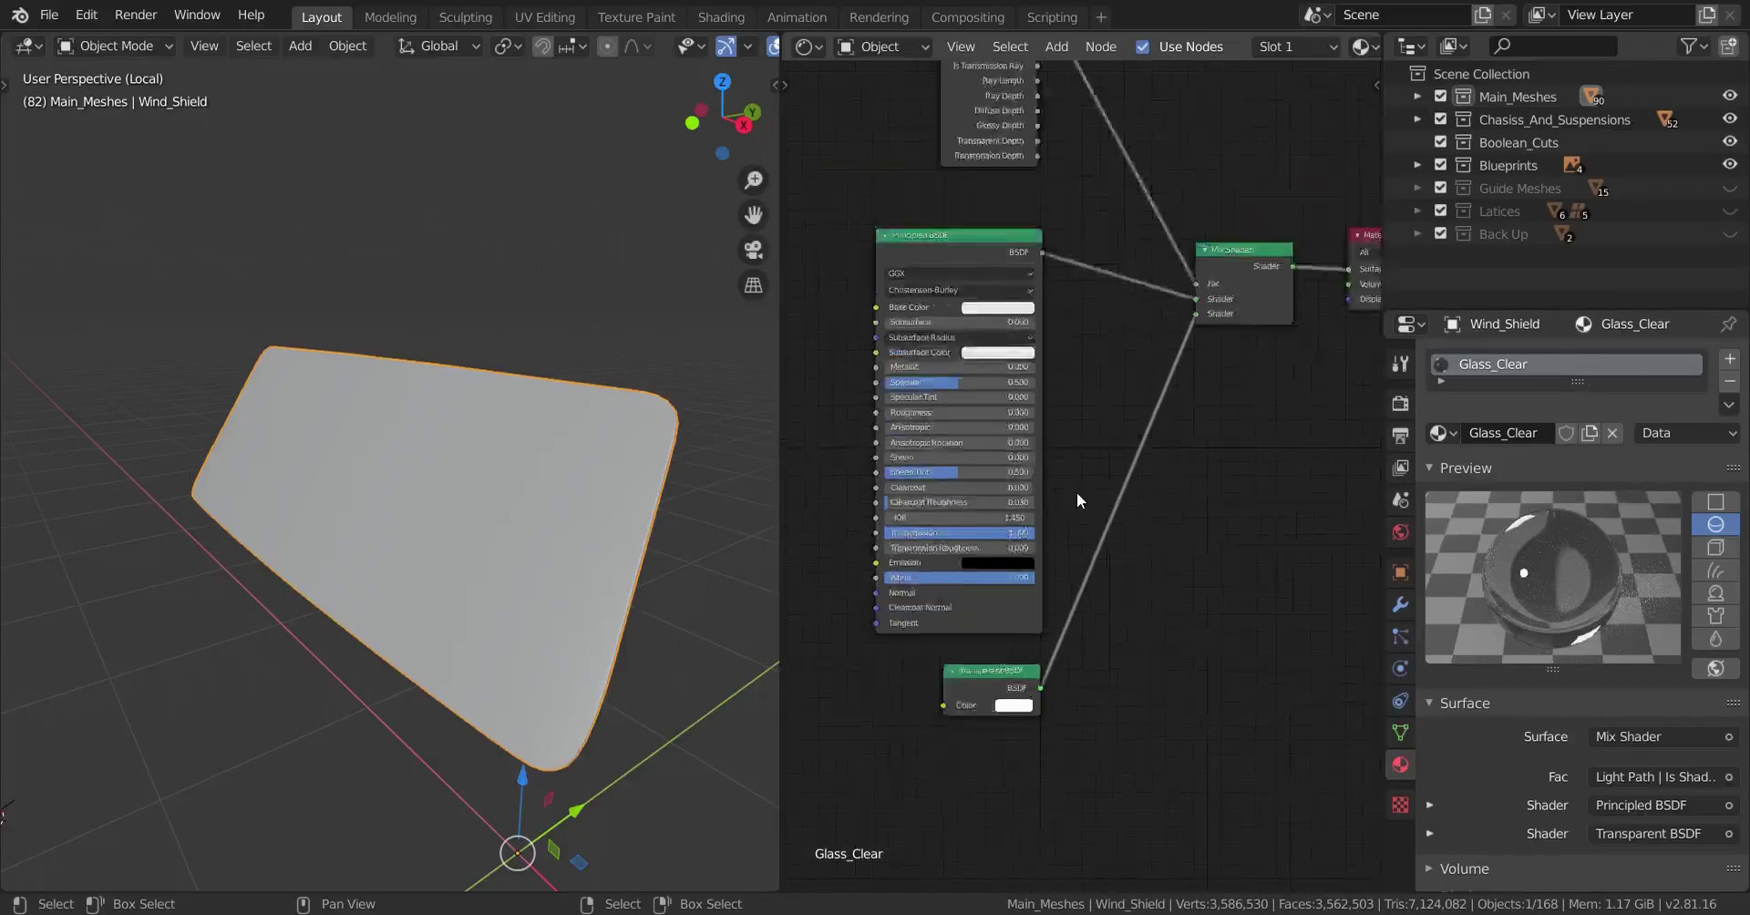
scroll(1076, 492, up, 2)
click(995, 786)
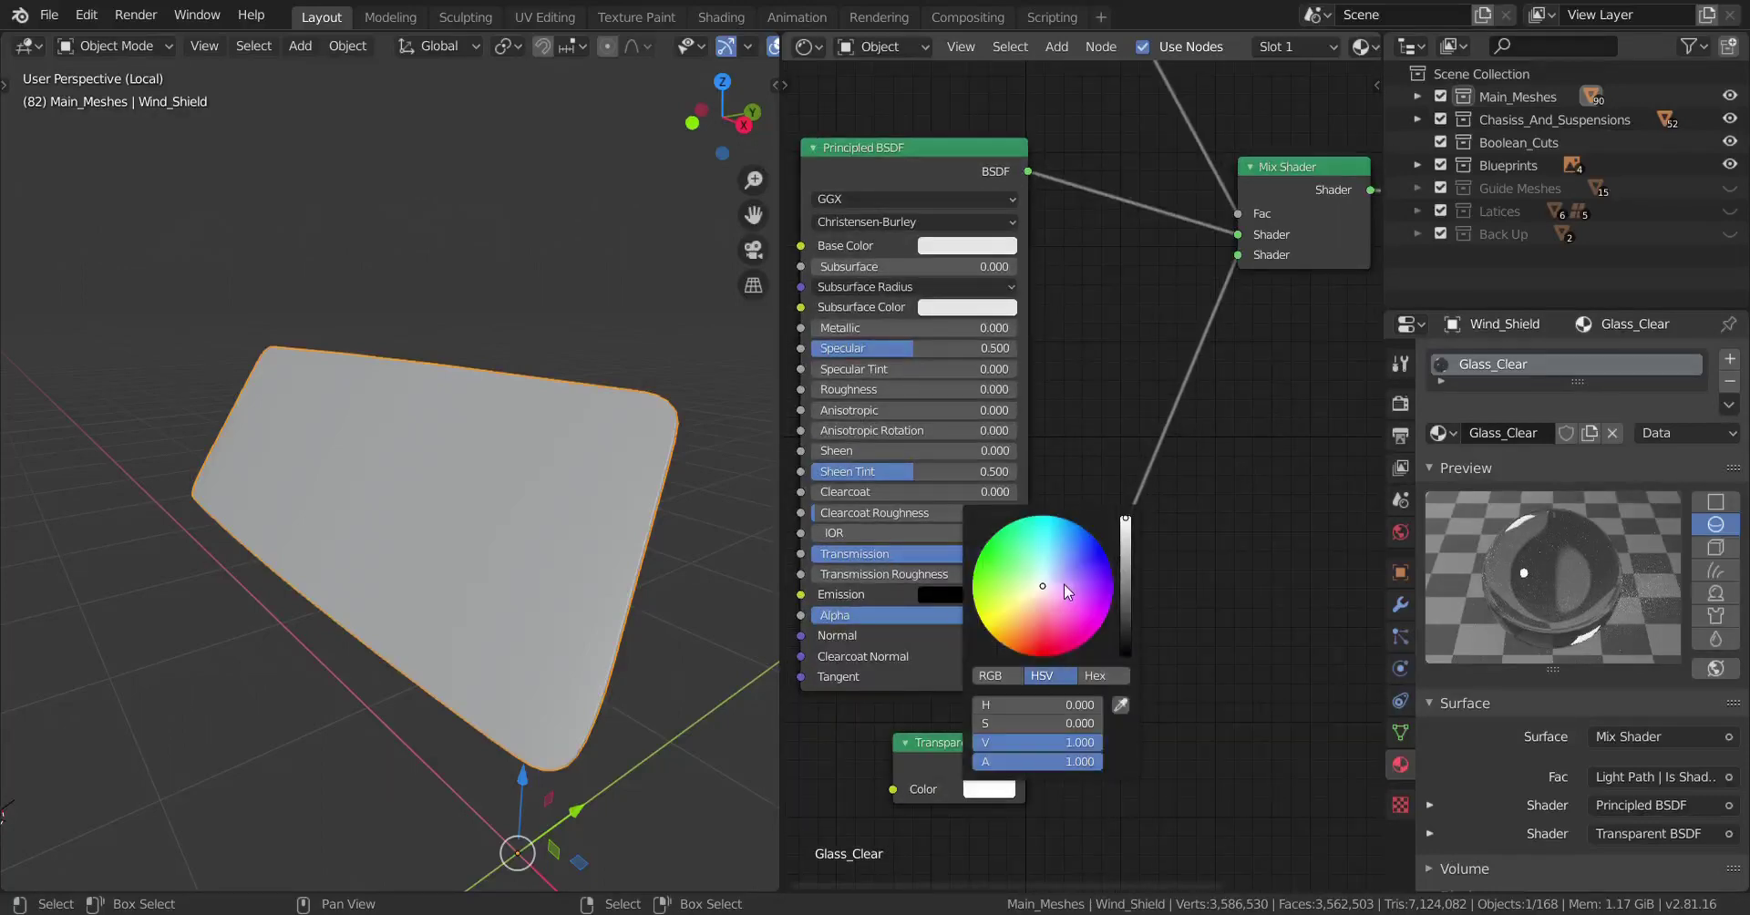
mouse_move(1050, 577)
mouse_down()
mouse_move(1086, 532)
mouse_move(1040, 540)
mouse_move(1042, 585)
mouse_up()
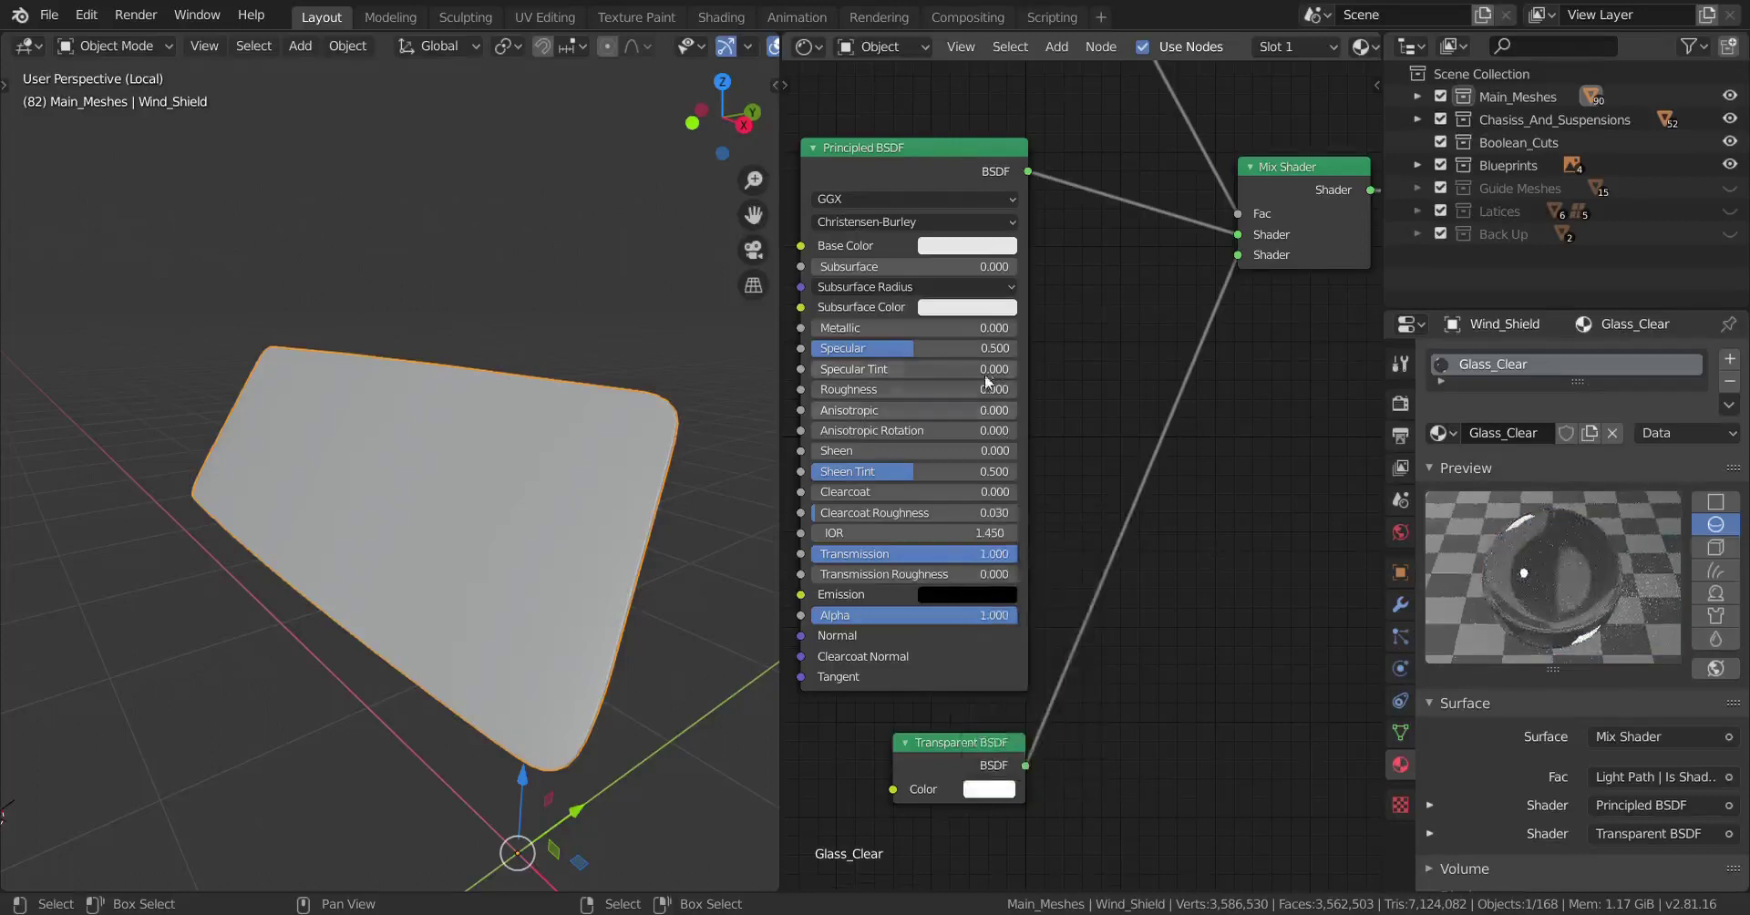
click(949, 252)
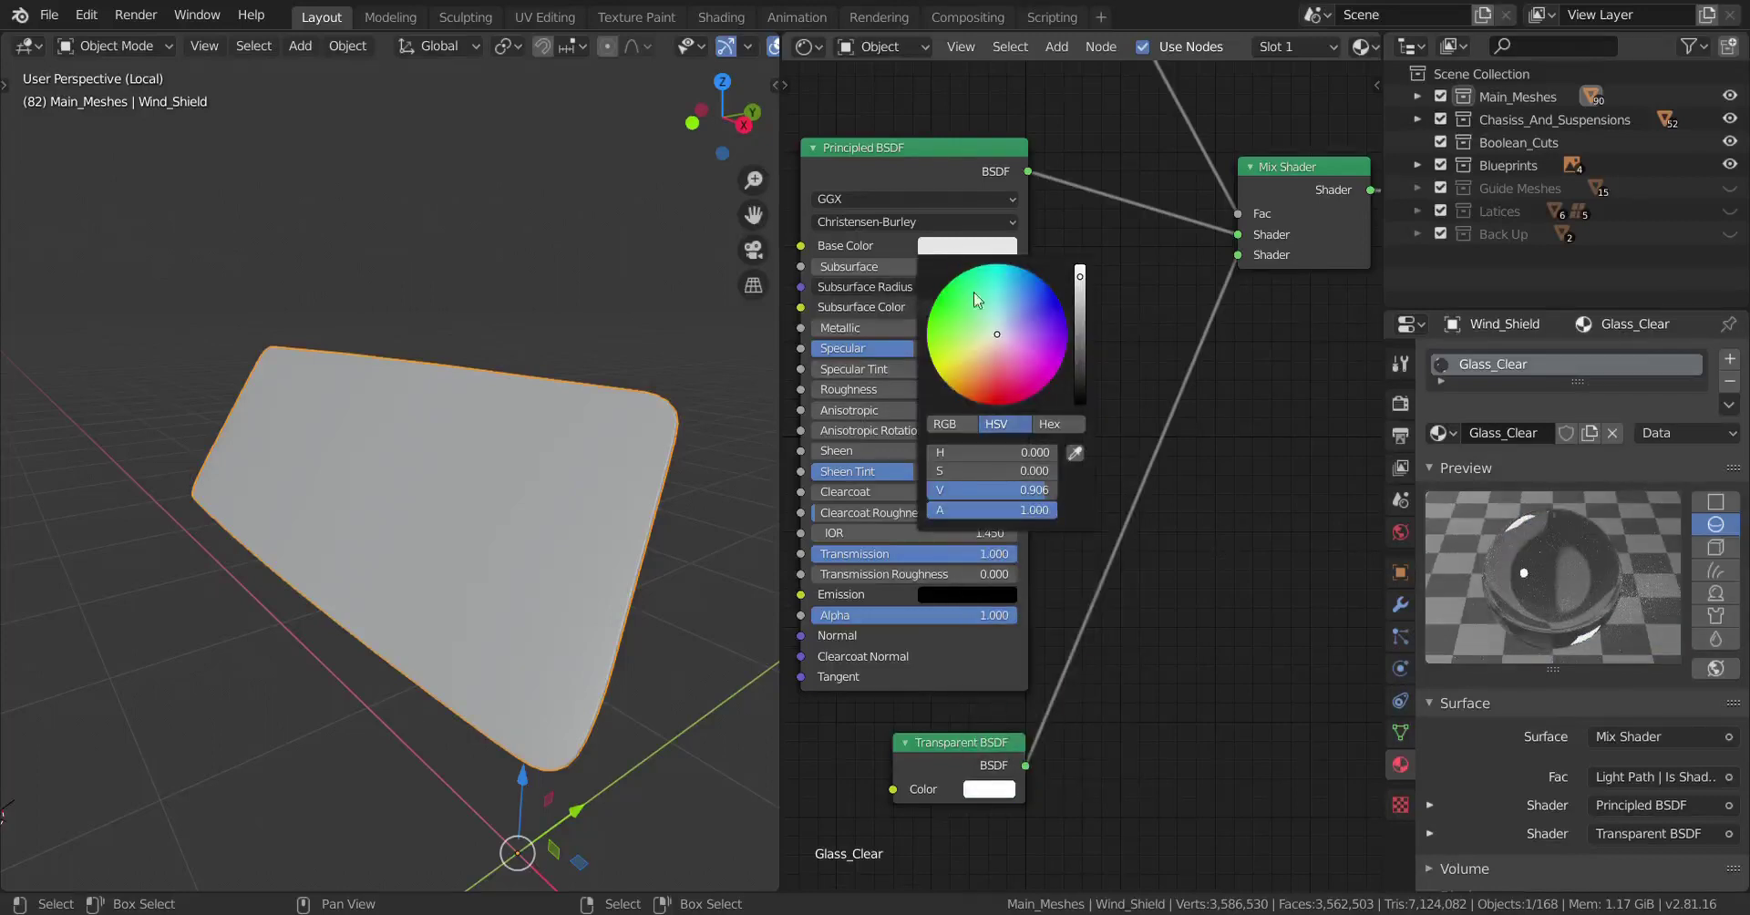
mouse_move(998, 345)
mouse_down()
mouse_move(1009, 382)
mouse_move(997, 334)
mouse_up()
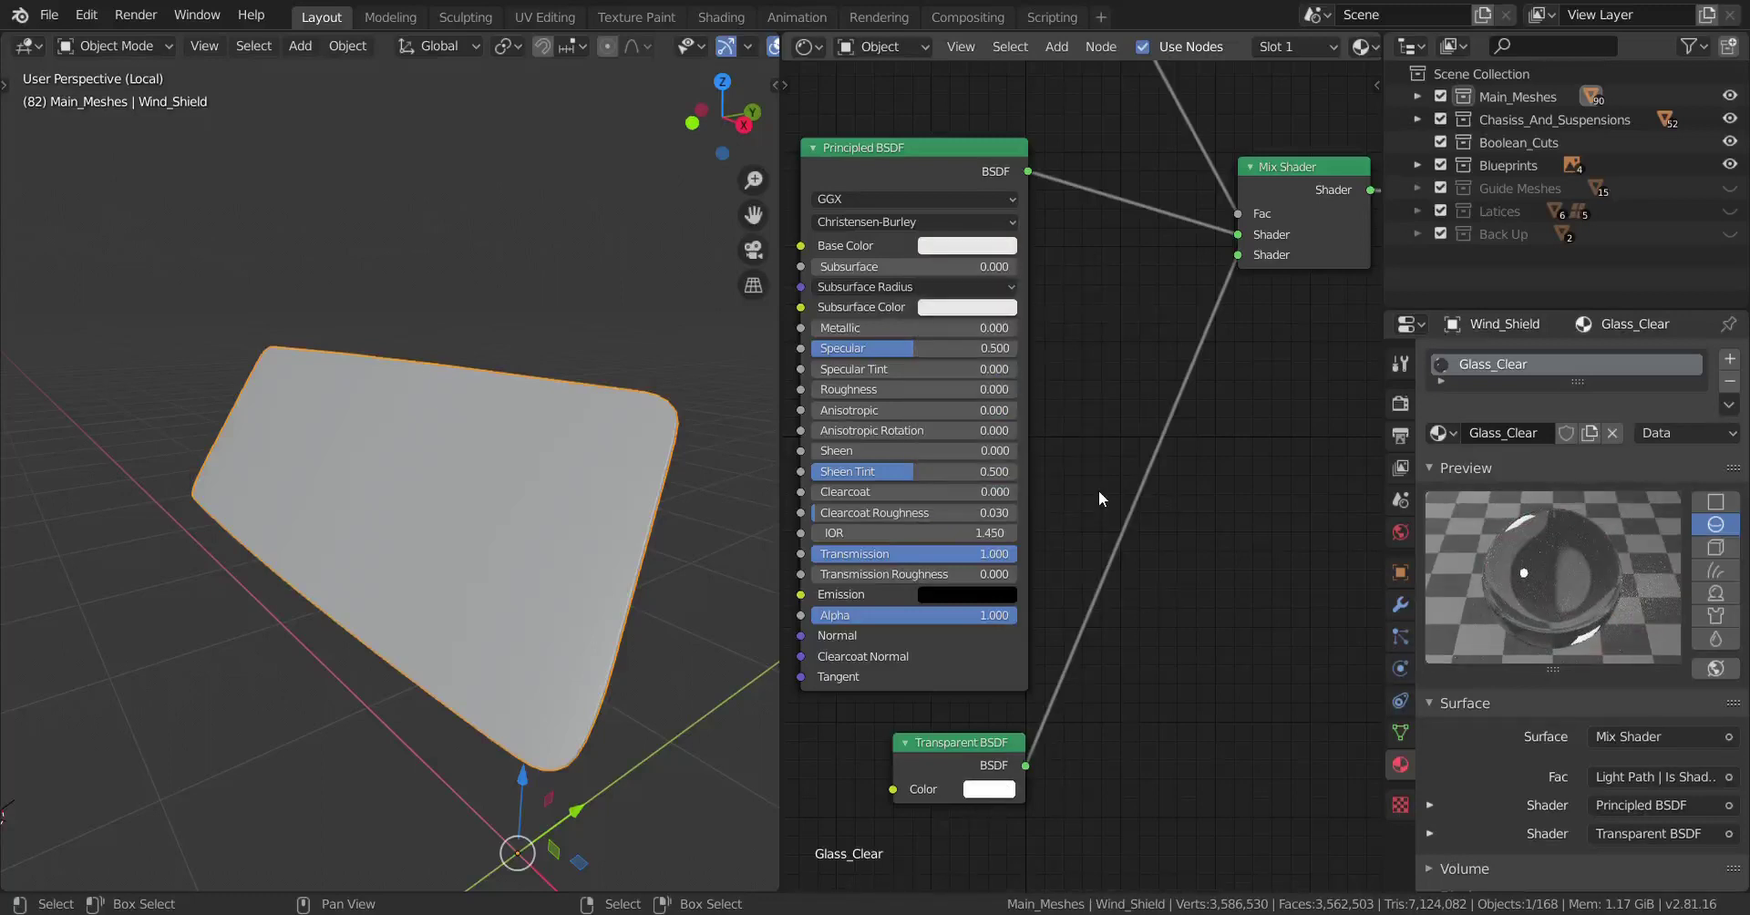
scroll(1079, 364, down, 3)
middle_drag(1080, 365, 1163, 434)
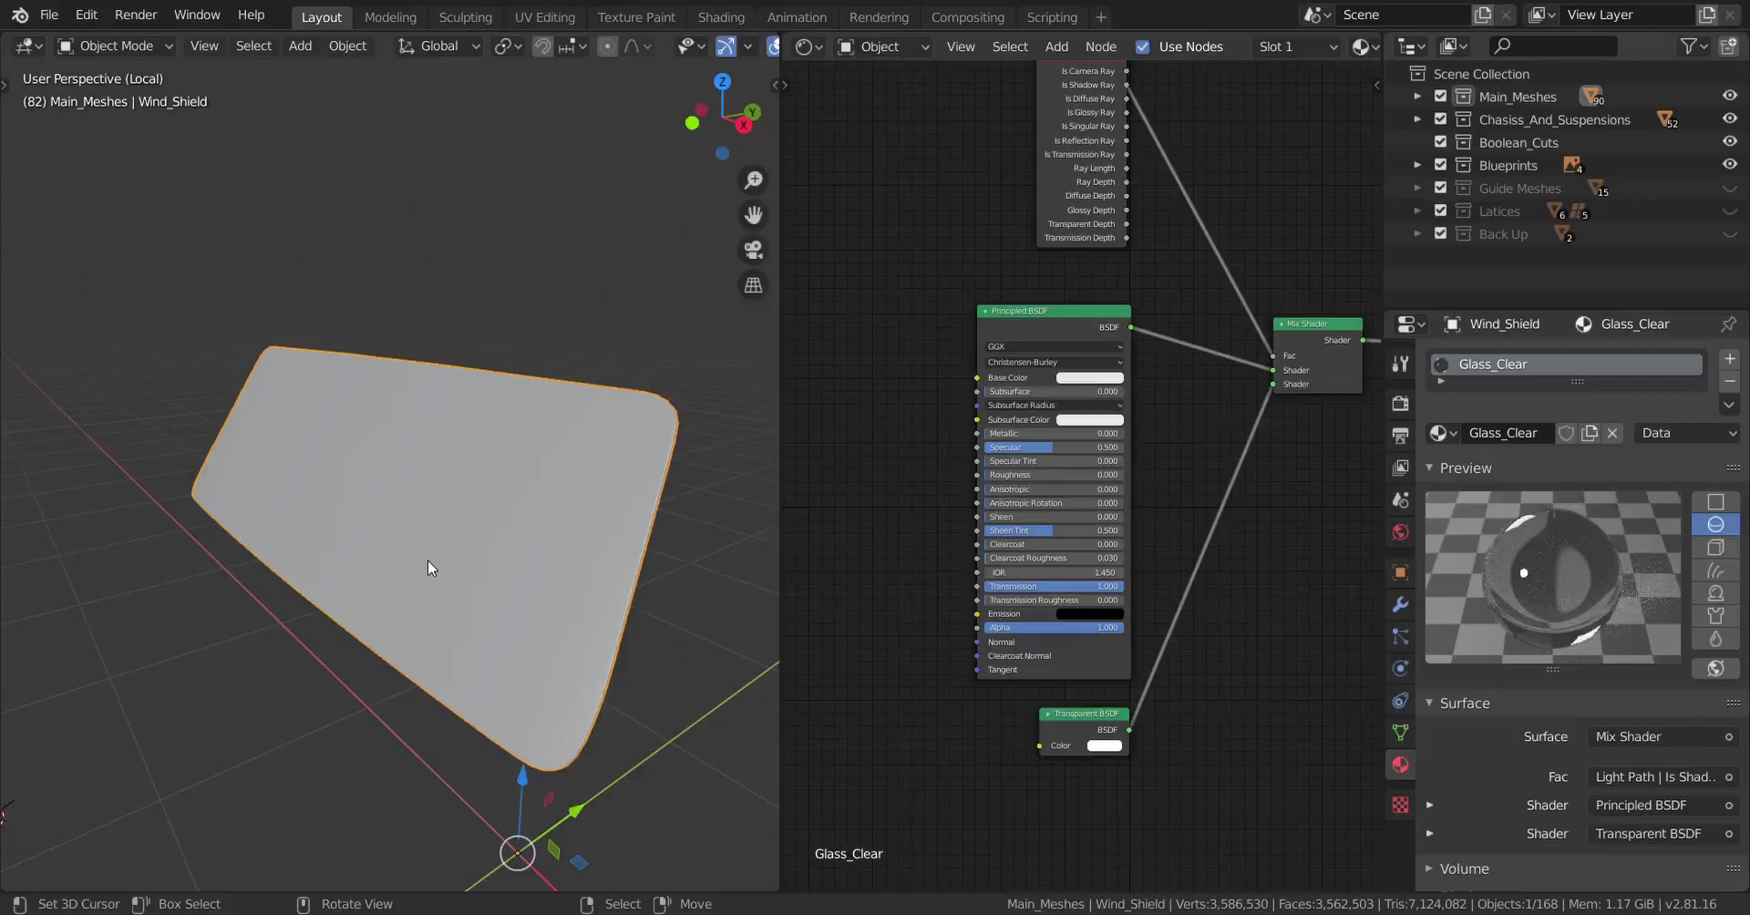
Preview the isolated windshield's glass material in rendered viewport shading.
key(z)
click(430, 368)
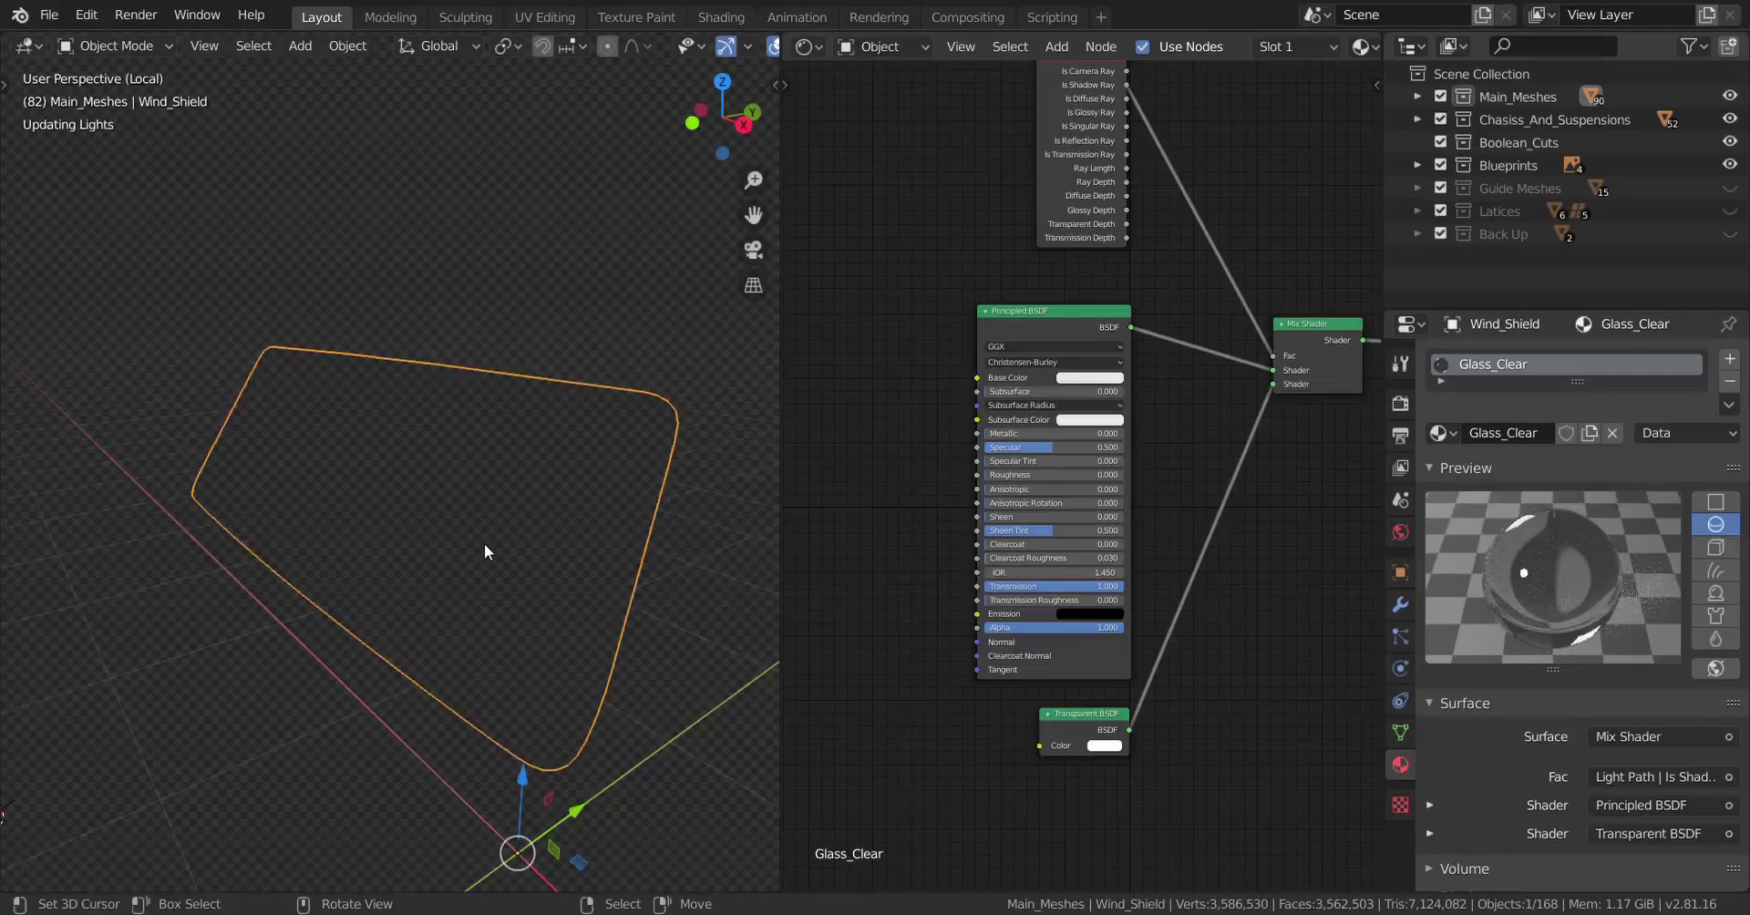
mouse_move(484, 544)
middle_down()
mouse_move(451, 598)
mouse_move(527, 615)
mouse_move(385, 552)
mouse_move(183, 563)
mouse_move(211, 600)
mouse_move(190, 576)
mouse_move(339, 576)
mouse_move(254, 585)
middle_up()
Return the viewport to solid shading, exit local view to show the whole car and deselect everything.
key(z)
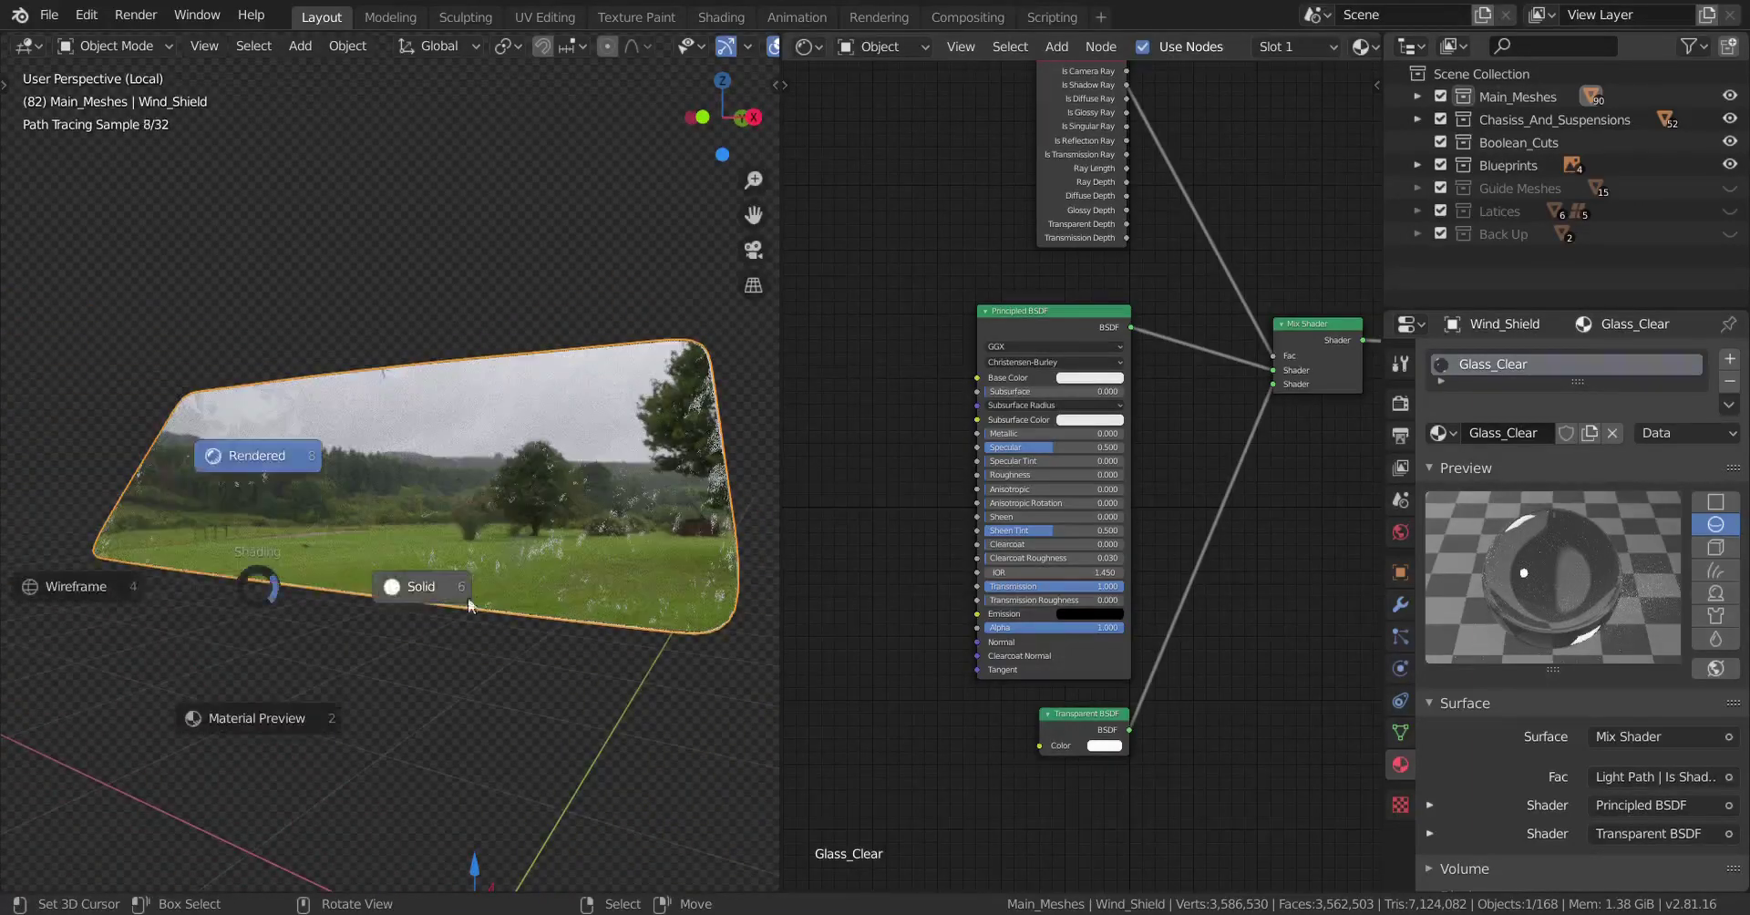
click(484, 593)
mouse_move(484, 593)
middle_down()
mouse_move(394, 587)
mouse_move(488, 680)
mouse_move(566, 693)
mouse_move(434, 675)
mouse_move(496, 671)
mouse_move(458, 659)
middle_up()
key(KP_Divide)
key(alt+a)
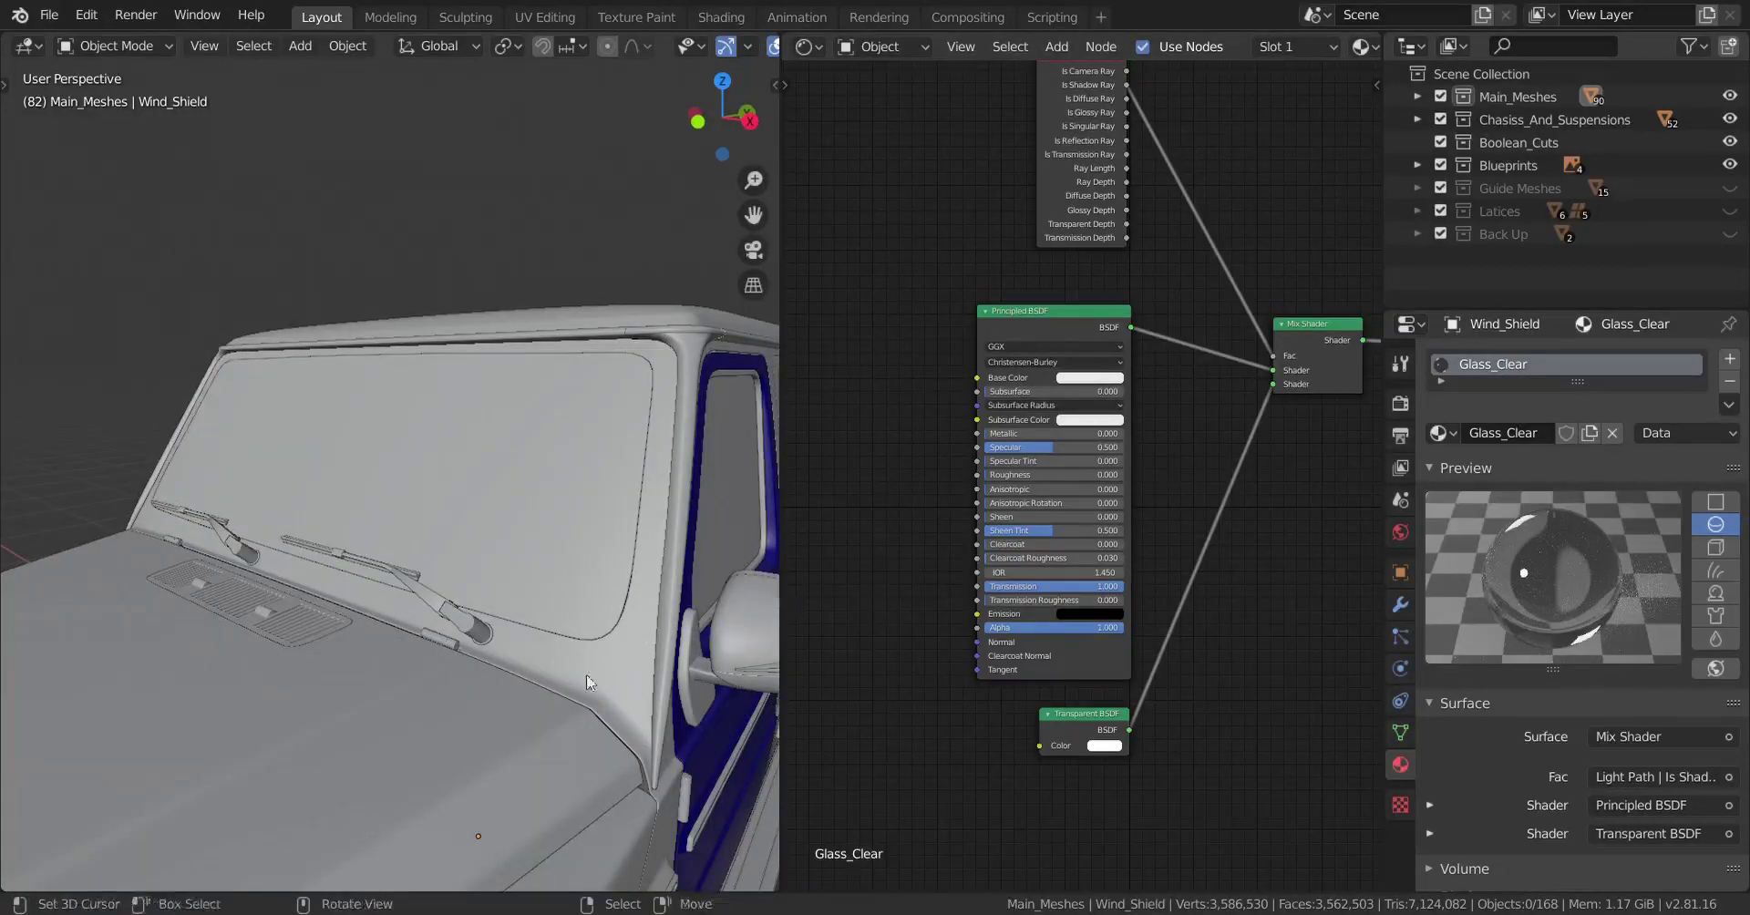
Select the fender top light body on the hood's front corner, isolate it in local view and frame one of its rims.
middle_drag(588, 679, 341, 636)
middle_drag(357, 666, 360, 633)
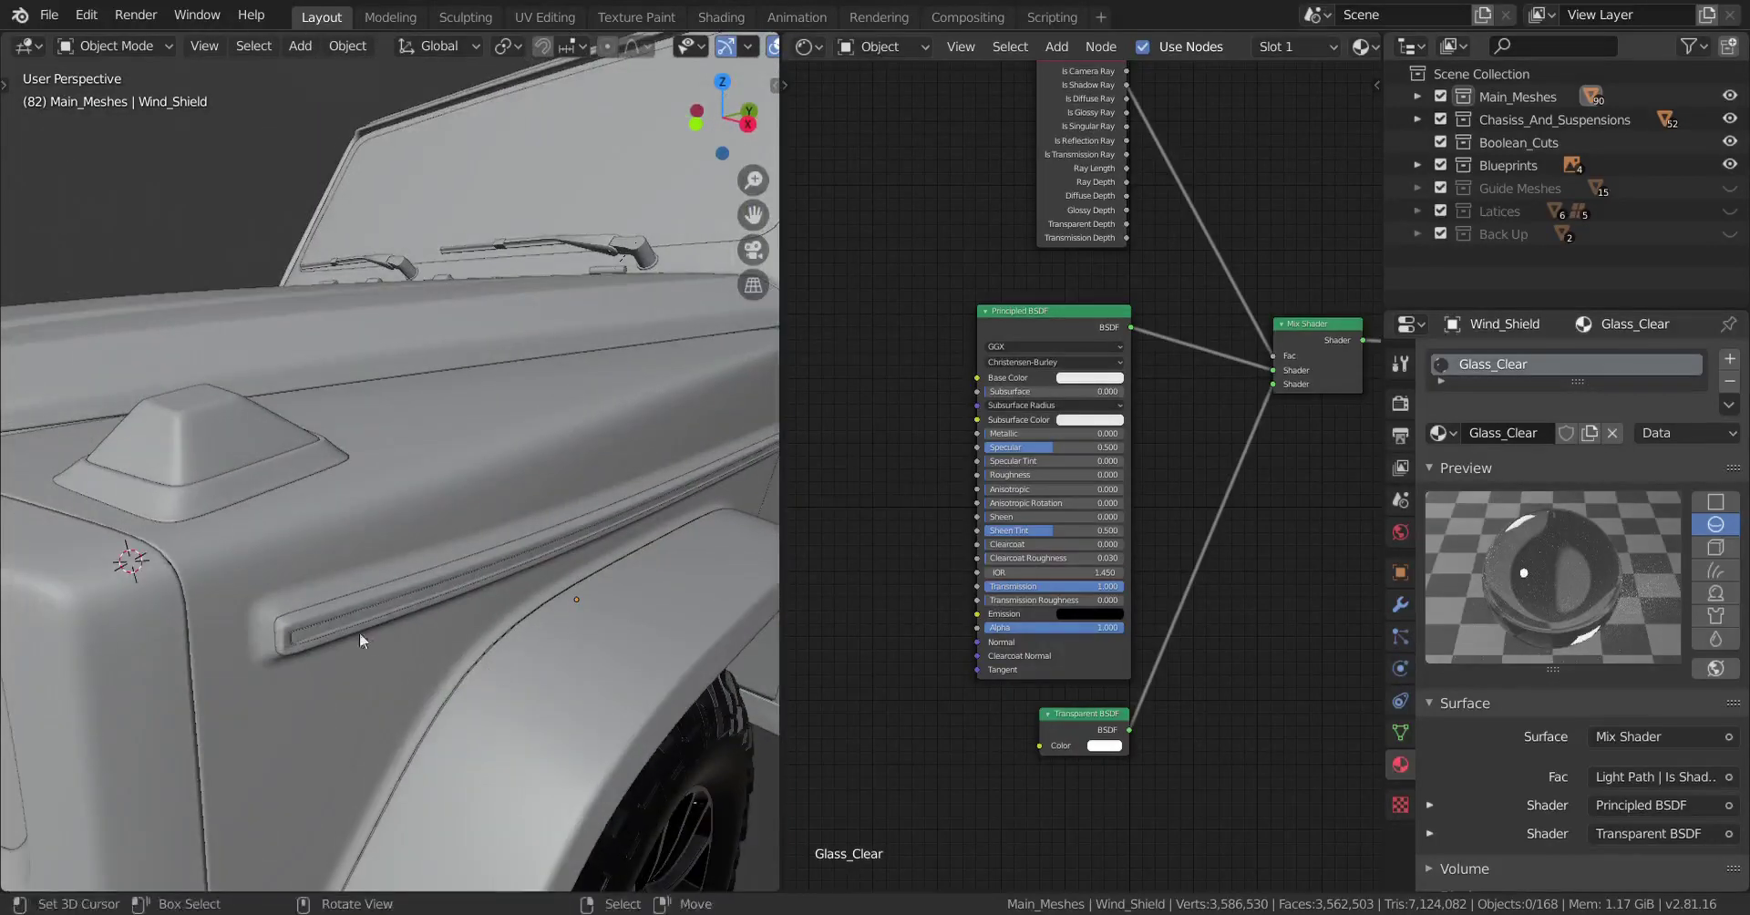
click(304, 614)
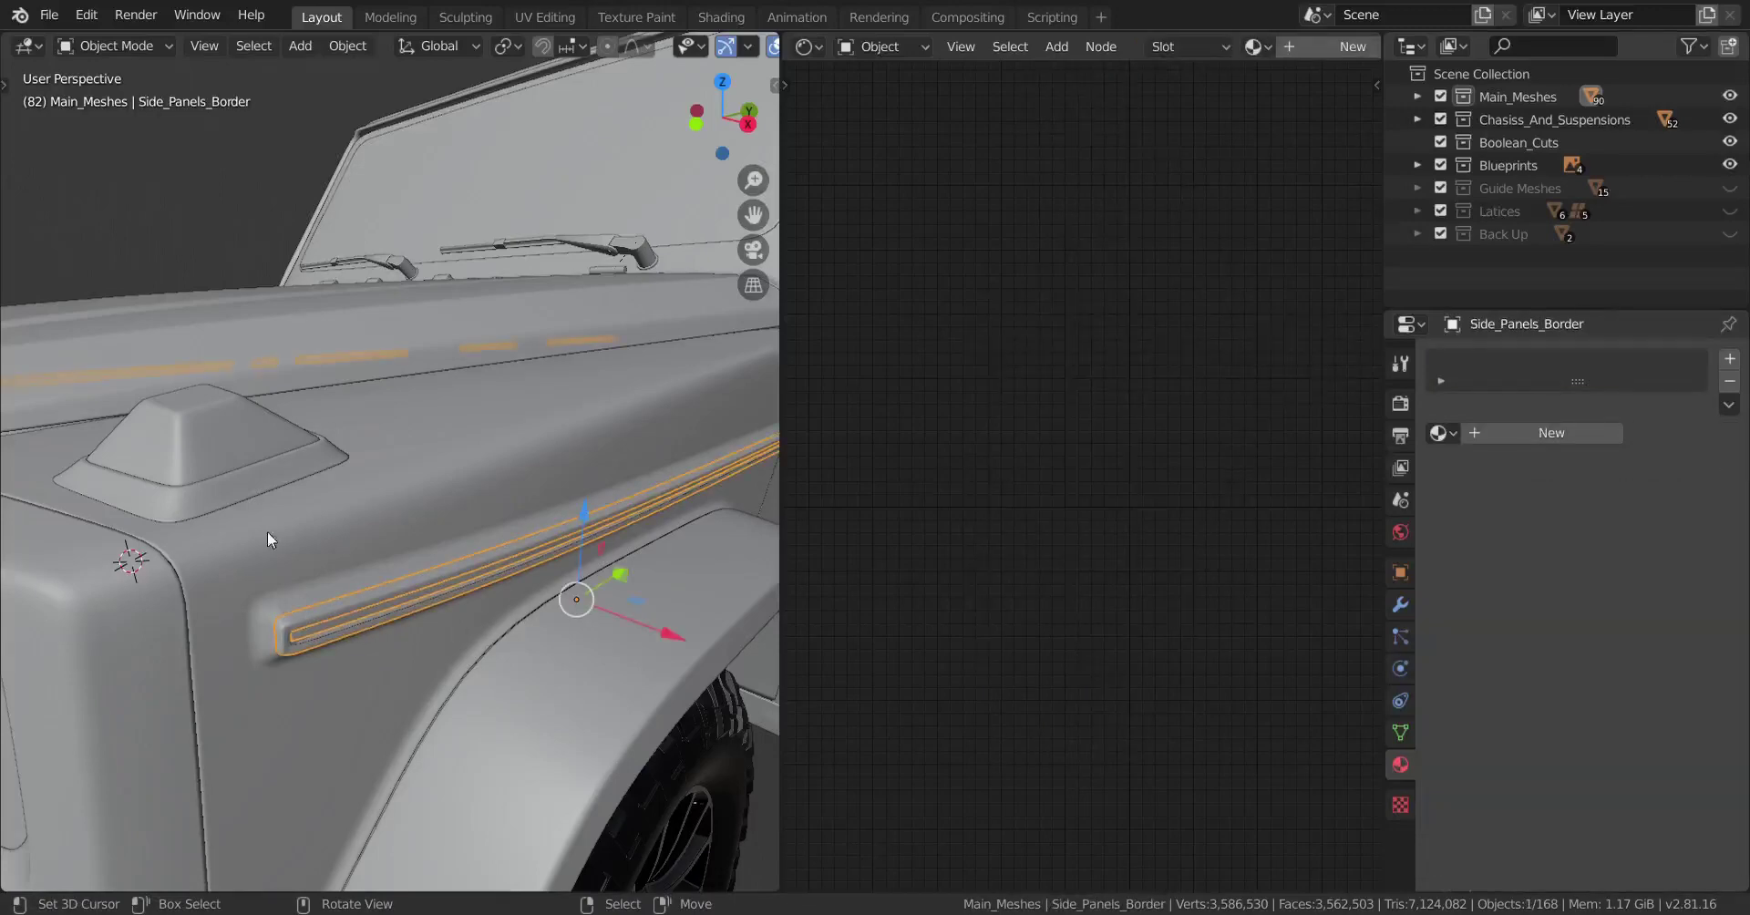
click(216, 496)
key(KP_Decimal)
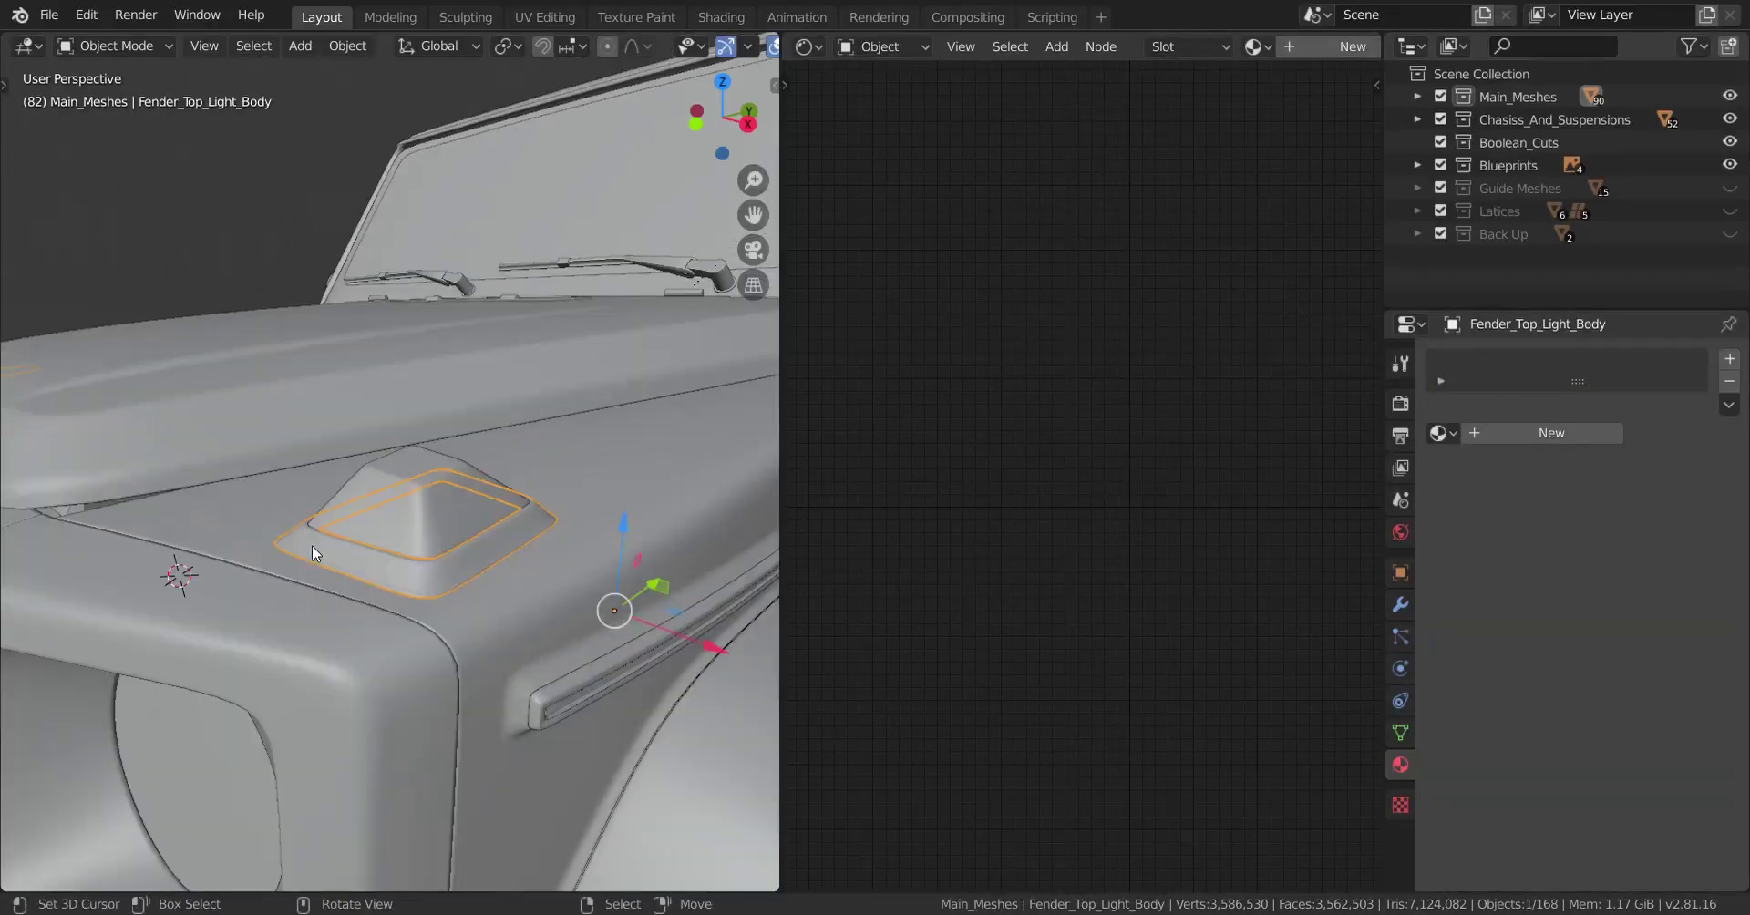
key(KP_Divide)
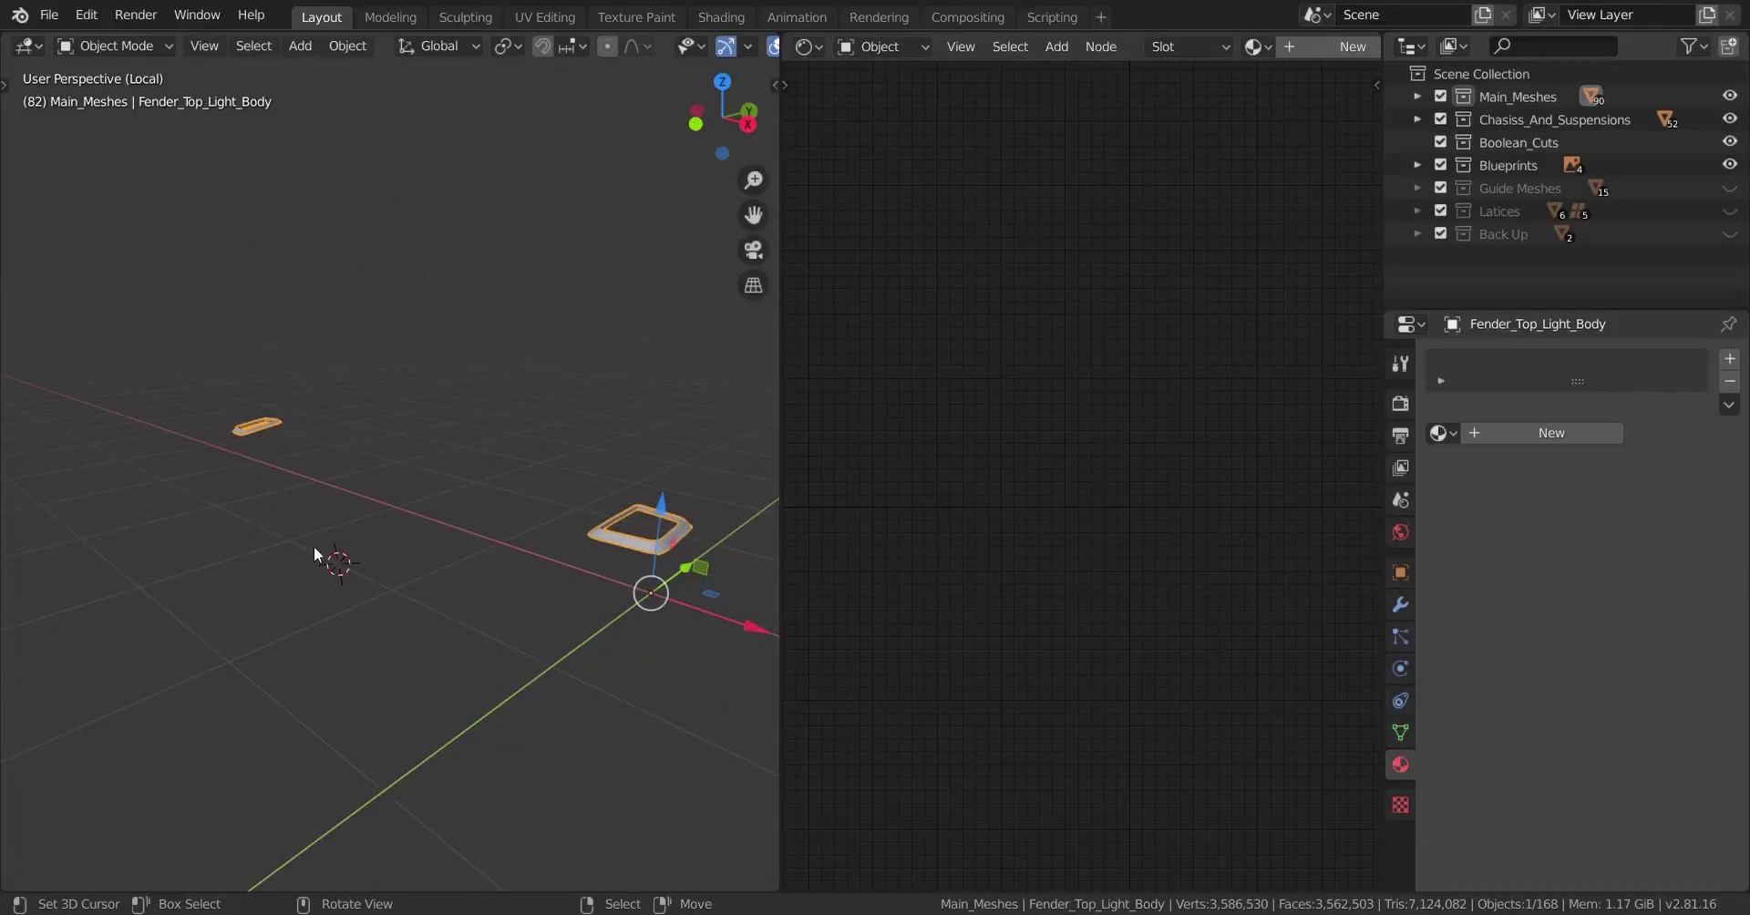
key(Tab)
key(KP_Decimal)
key(Tab)
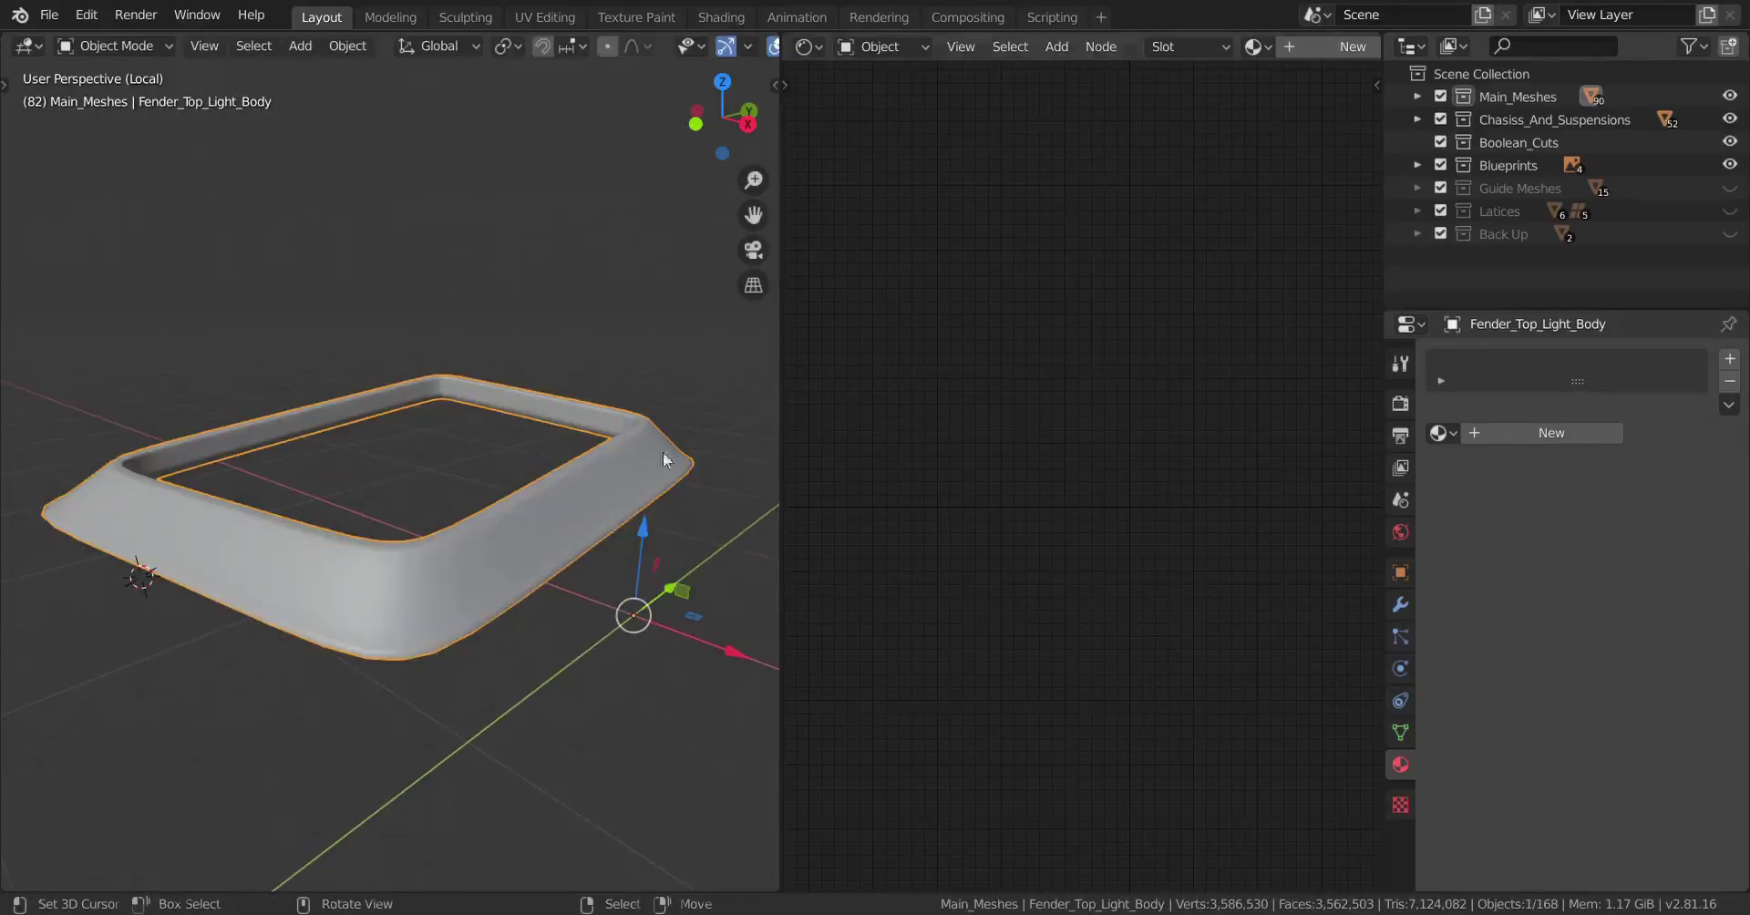
Create a new material for the fender top light body and name it Plastic_Black.
click(1516, 430)
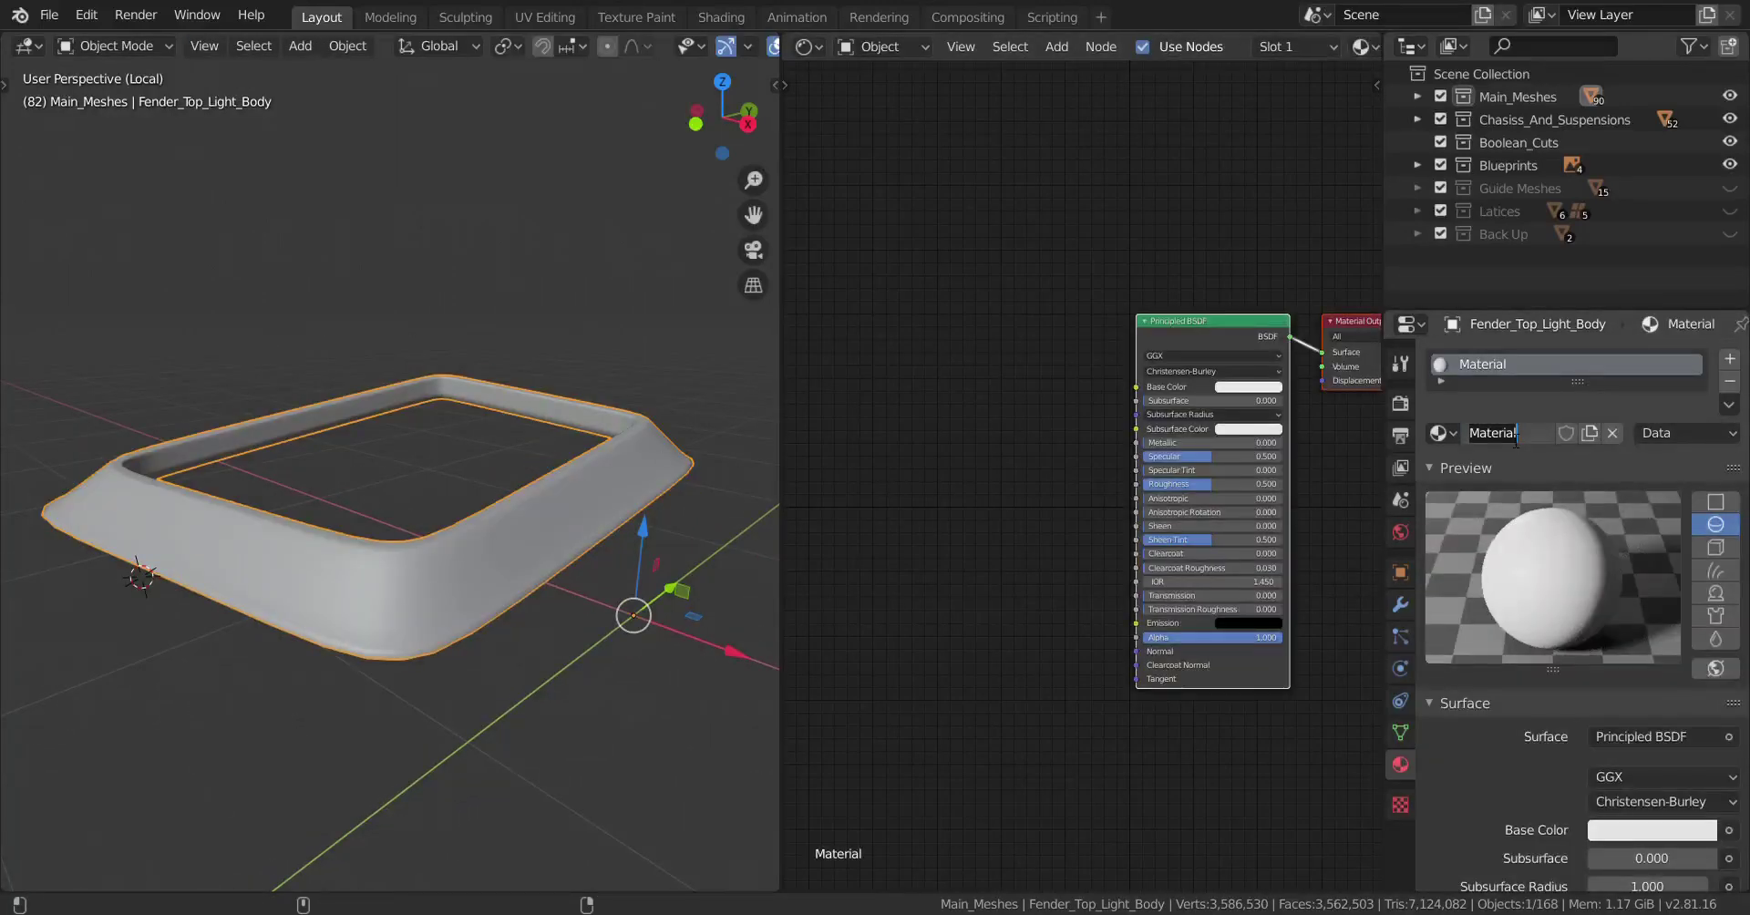
click(1515, 430)
text(Plastic_)
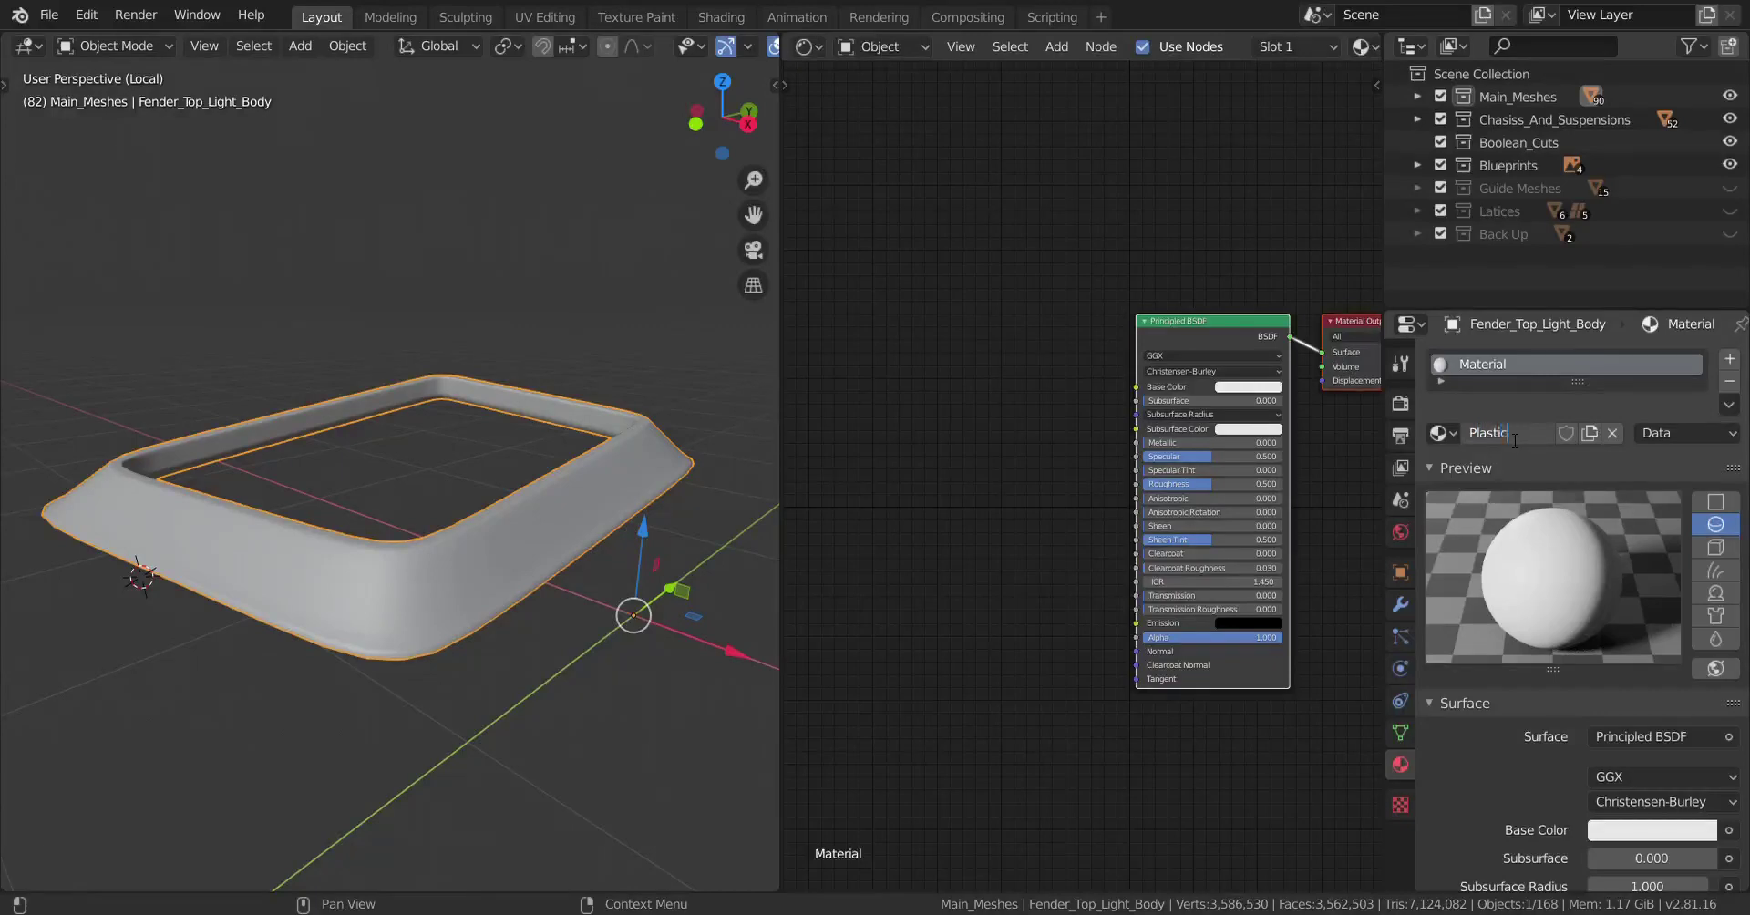
text(Black)
key(Return)
Move the Principled BSDF node farther away from the Material Output node.
middle_drag(1167, 592, 1050, 607)
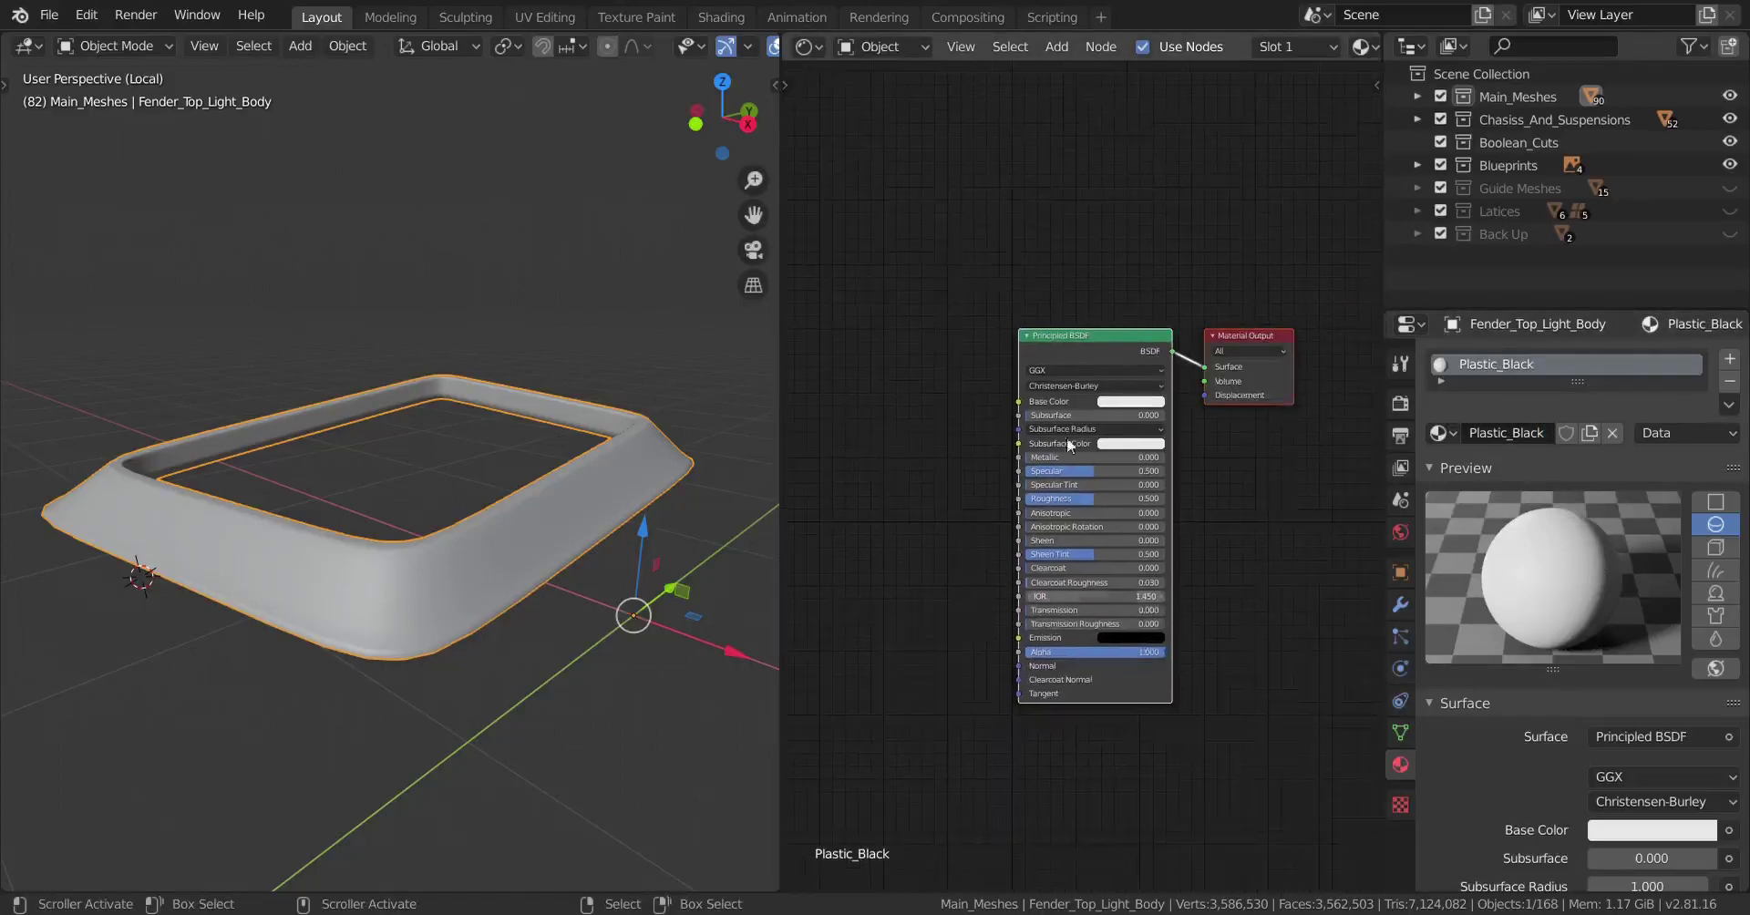
drag(1061, 361, 906, 363)
middle_drag(1126, 383, 1327, 383)
scroll(1313, 392, up, 4)
middle_drag(1243, 458, 1106, 450)
scroll(1107, 450, up, 3)
middle_drag(992, 430, 992, 416)
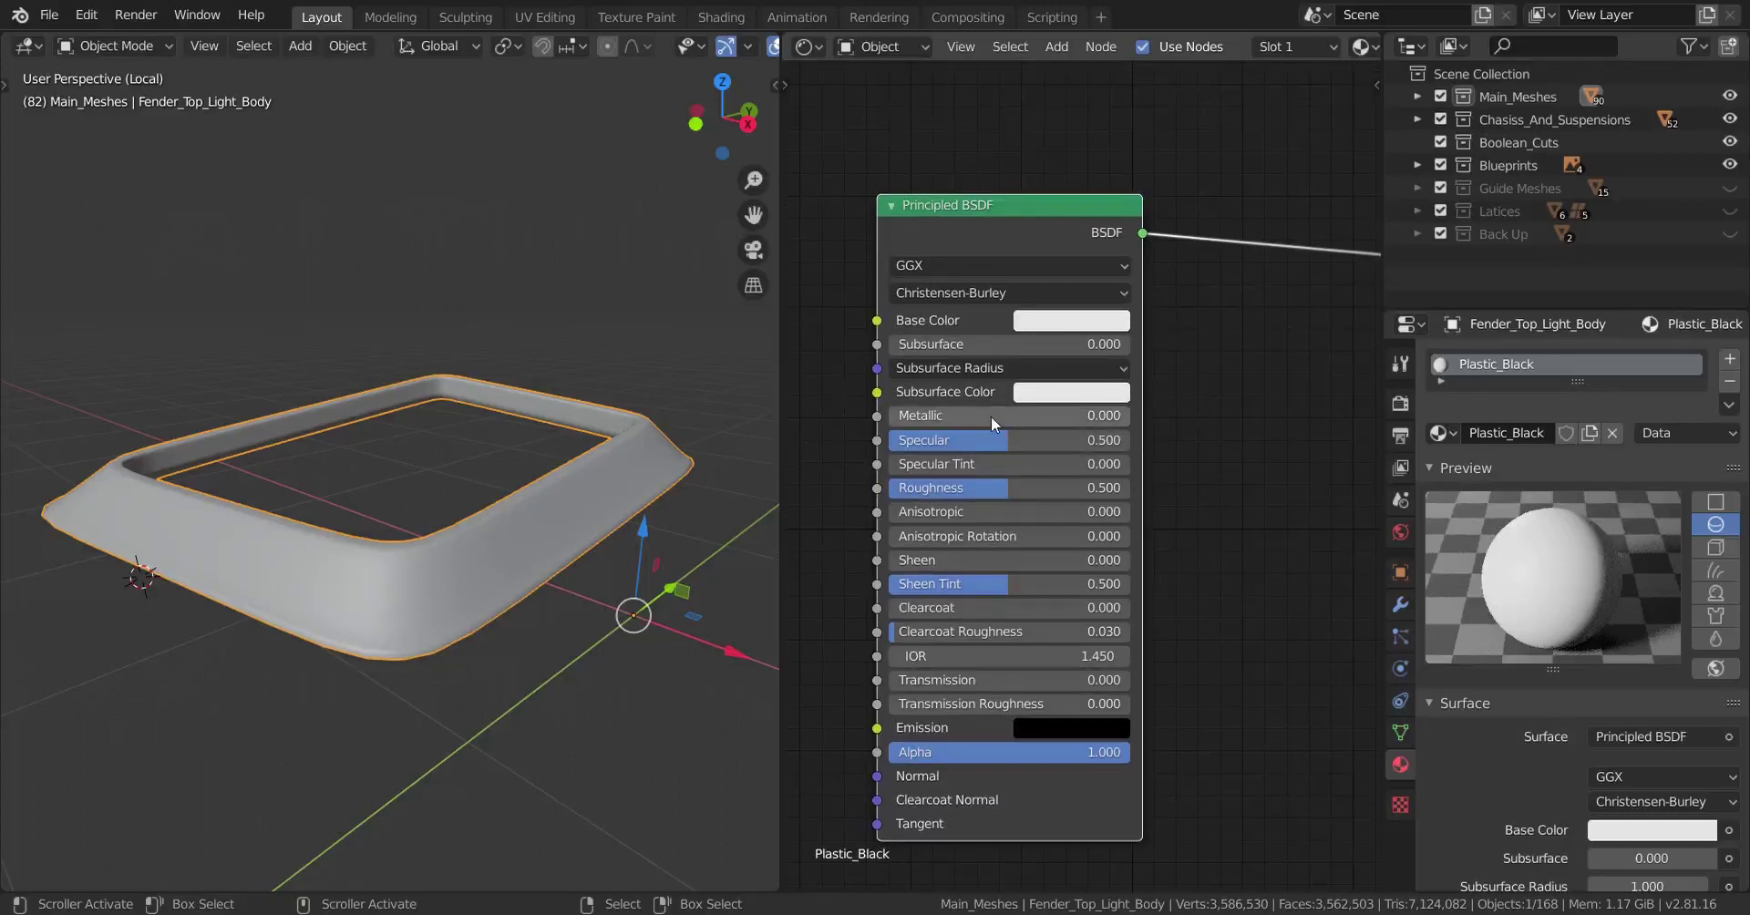
mouse_move(989, 416)
mouse_down()
mouse_move(1084, 416)
mouse_move(992, 419)
mouse_up()
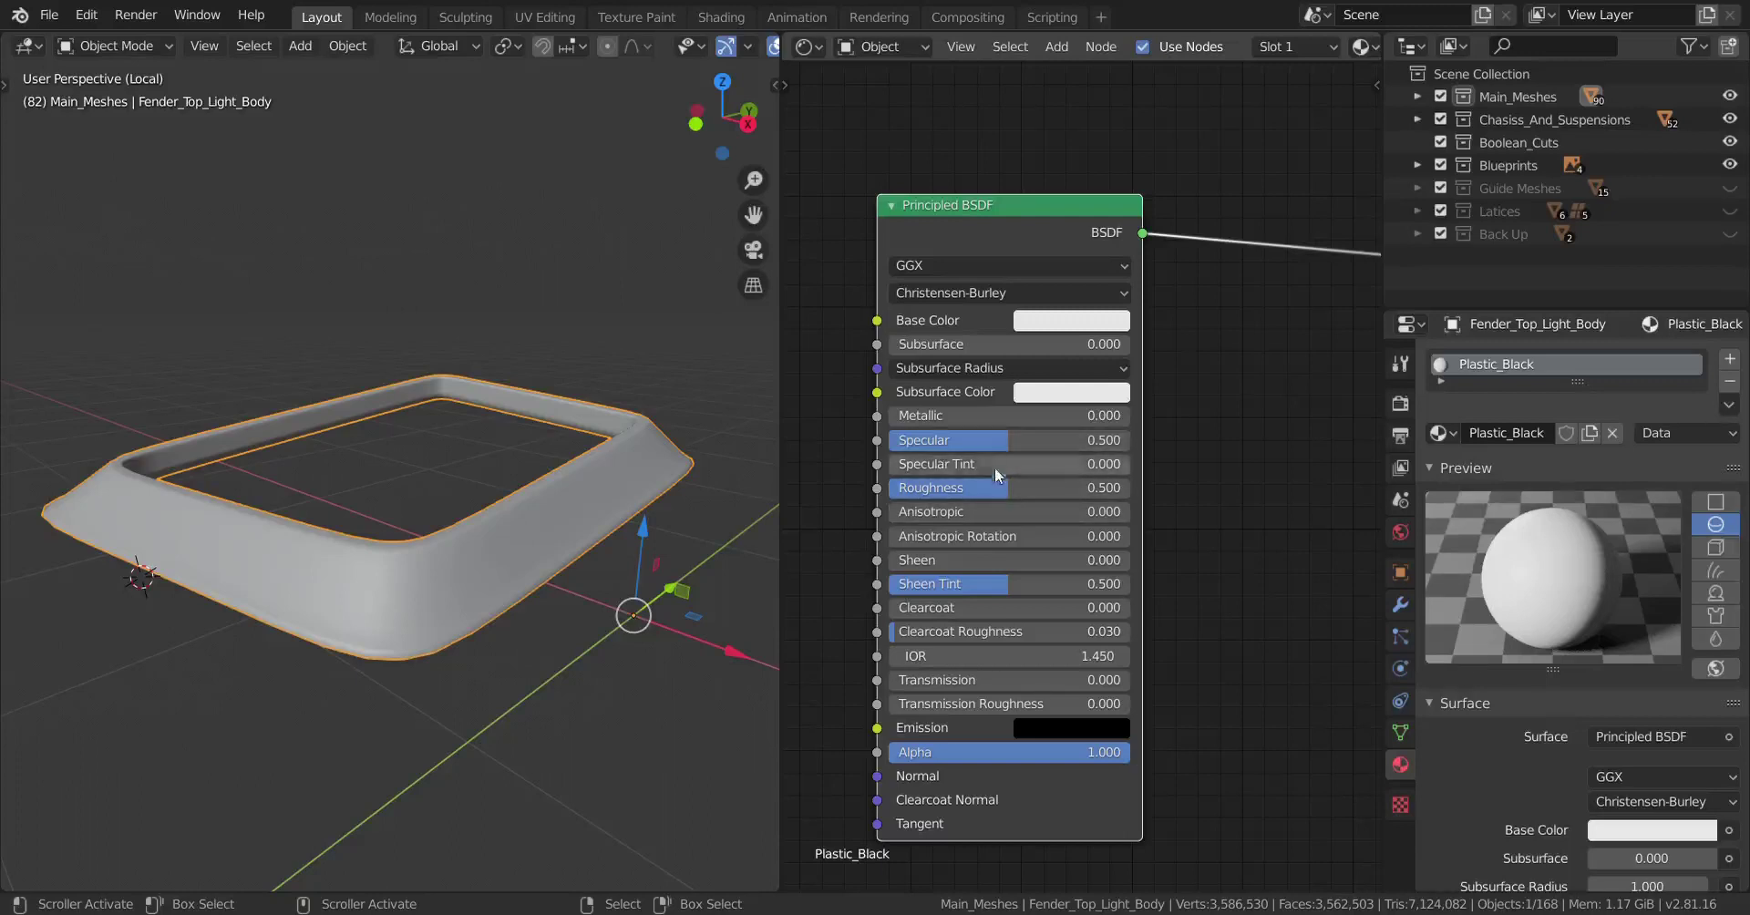
Darken the Principled BSDF's base color to near black.
click(1048, 320)
click(1056, 319)
scroll(1076, 372, down, 15)
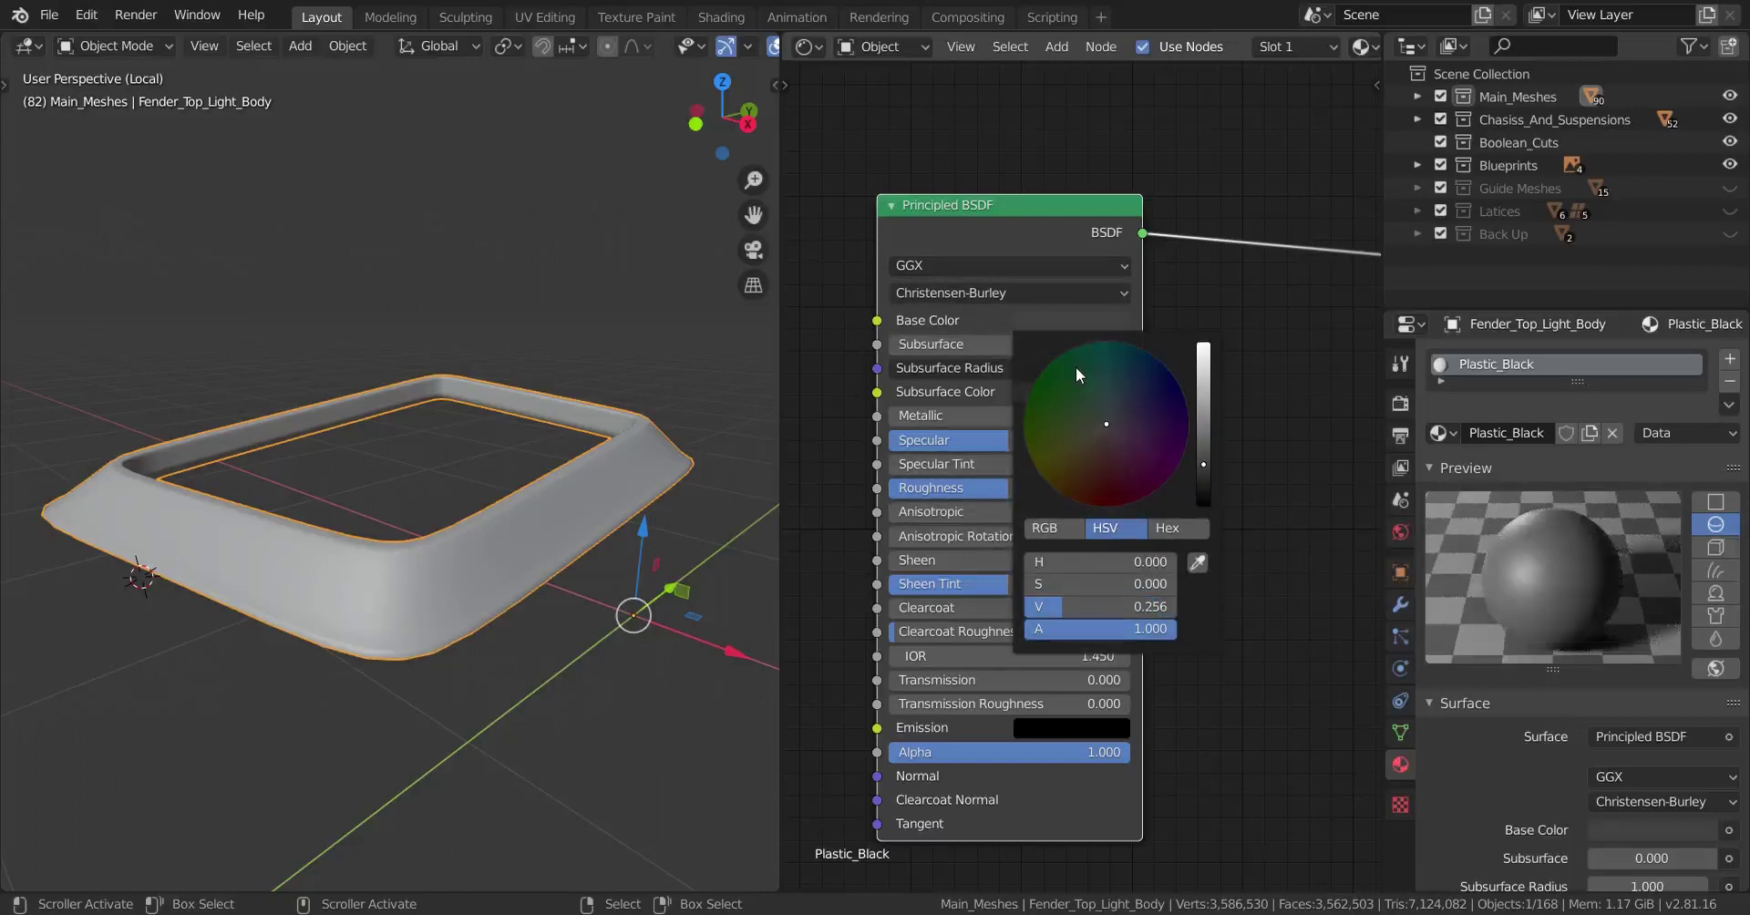
scroll(1076, 367, down, 1)
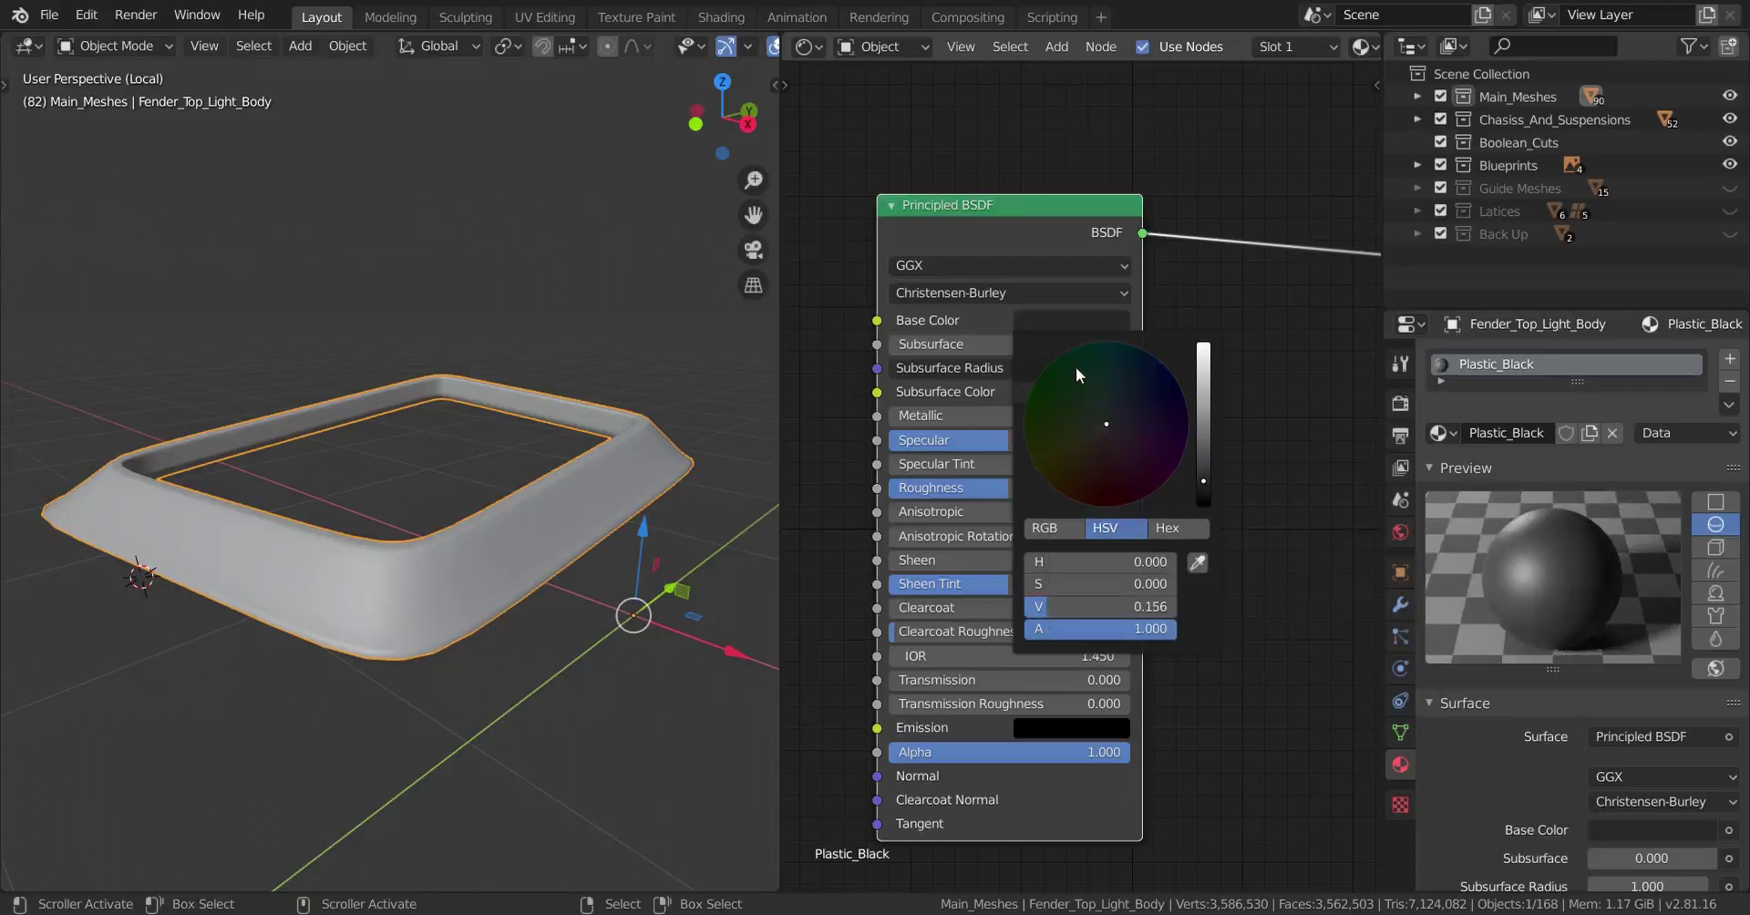
scroll(1076, 366, down, 1)
scroll(1076, 367, down, 1)
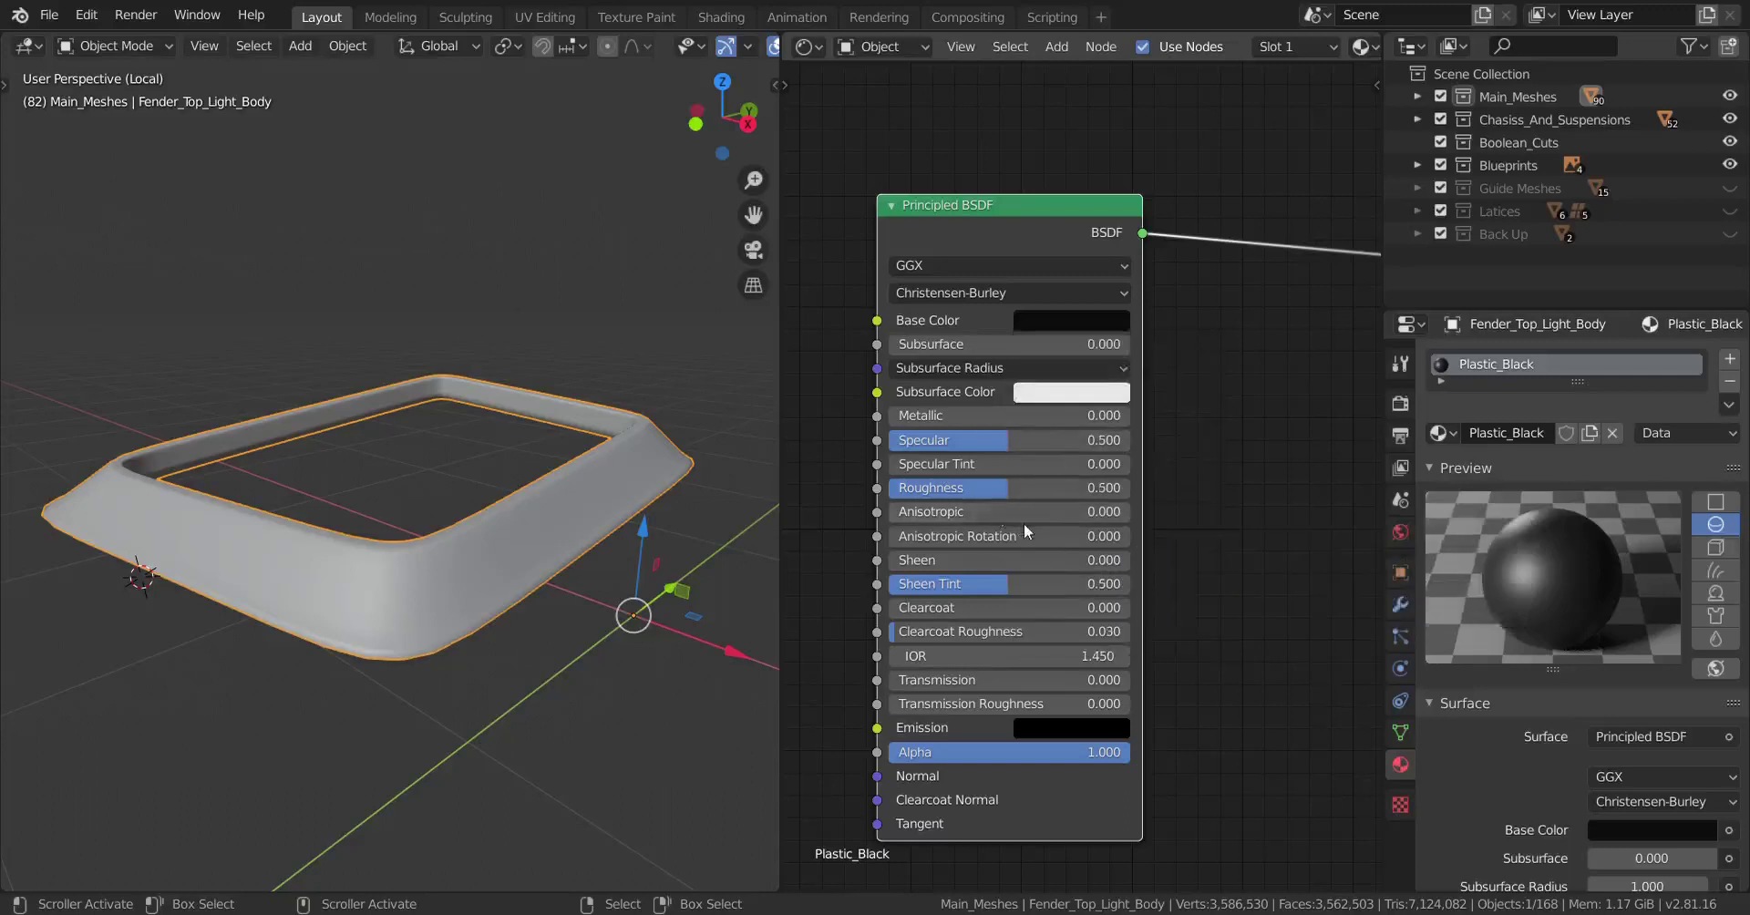
Add a Noise Texture node in the empty area to the left of the Principled BSDF.
middle_drag(1040, 523, 1086, 494)
scroll(1112, 519, up, 1)
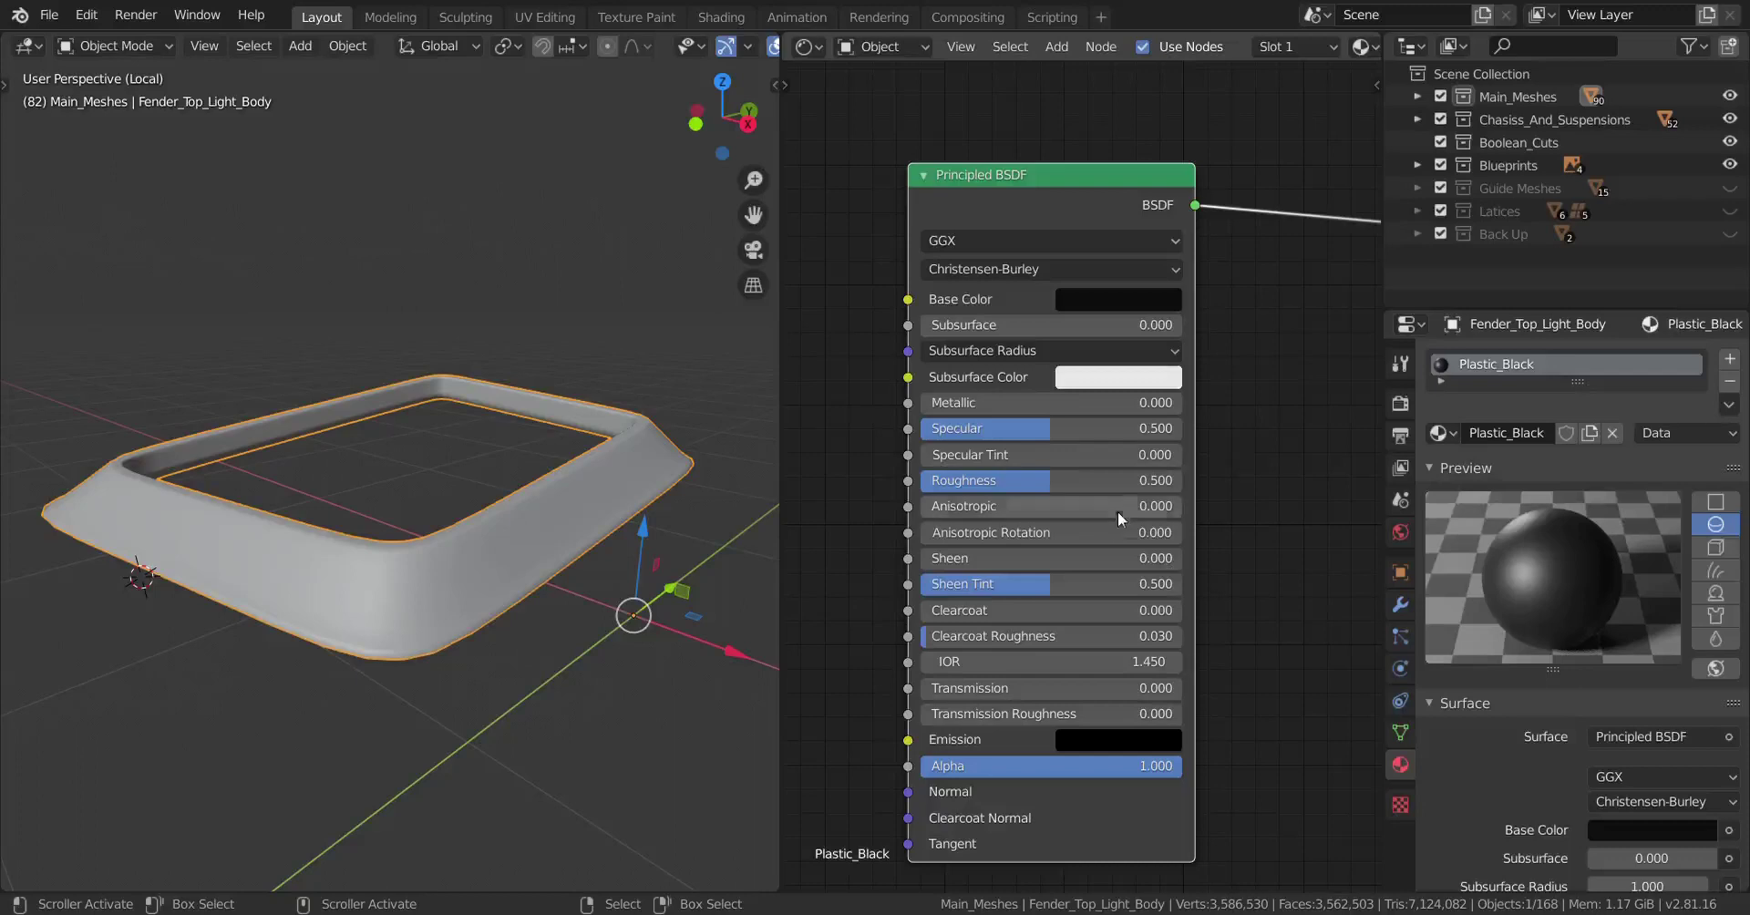
scroll(1153, 507, down, 3)
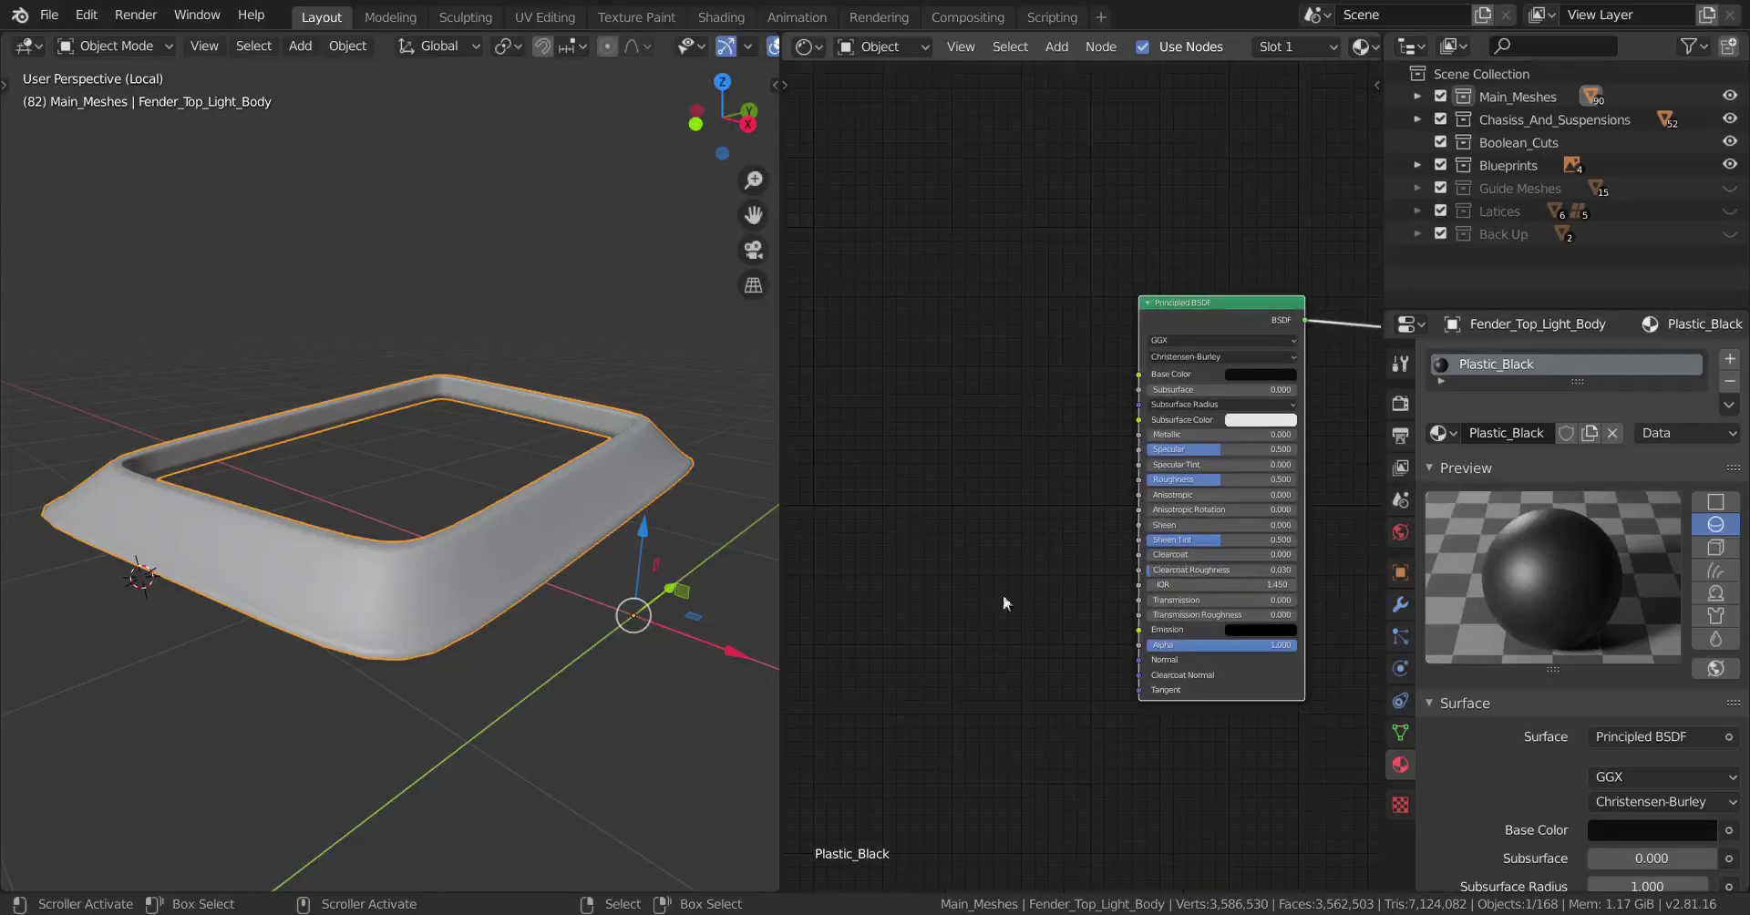
middle_drag(1003, 595, 1020, 572)
key(shift+a)
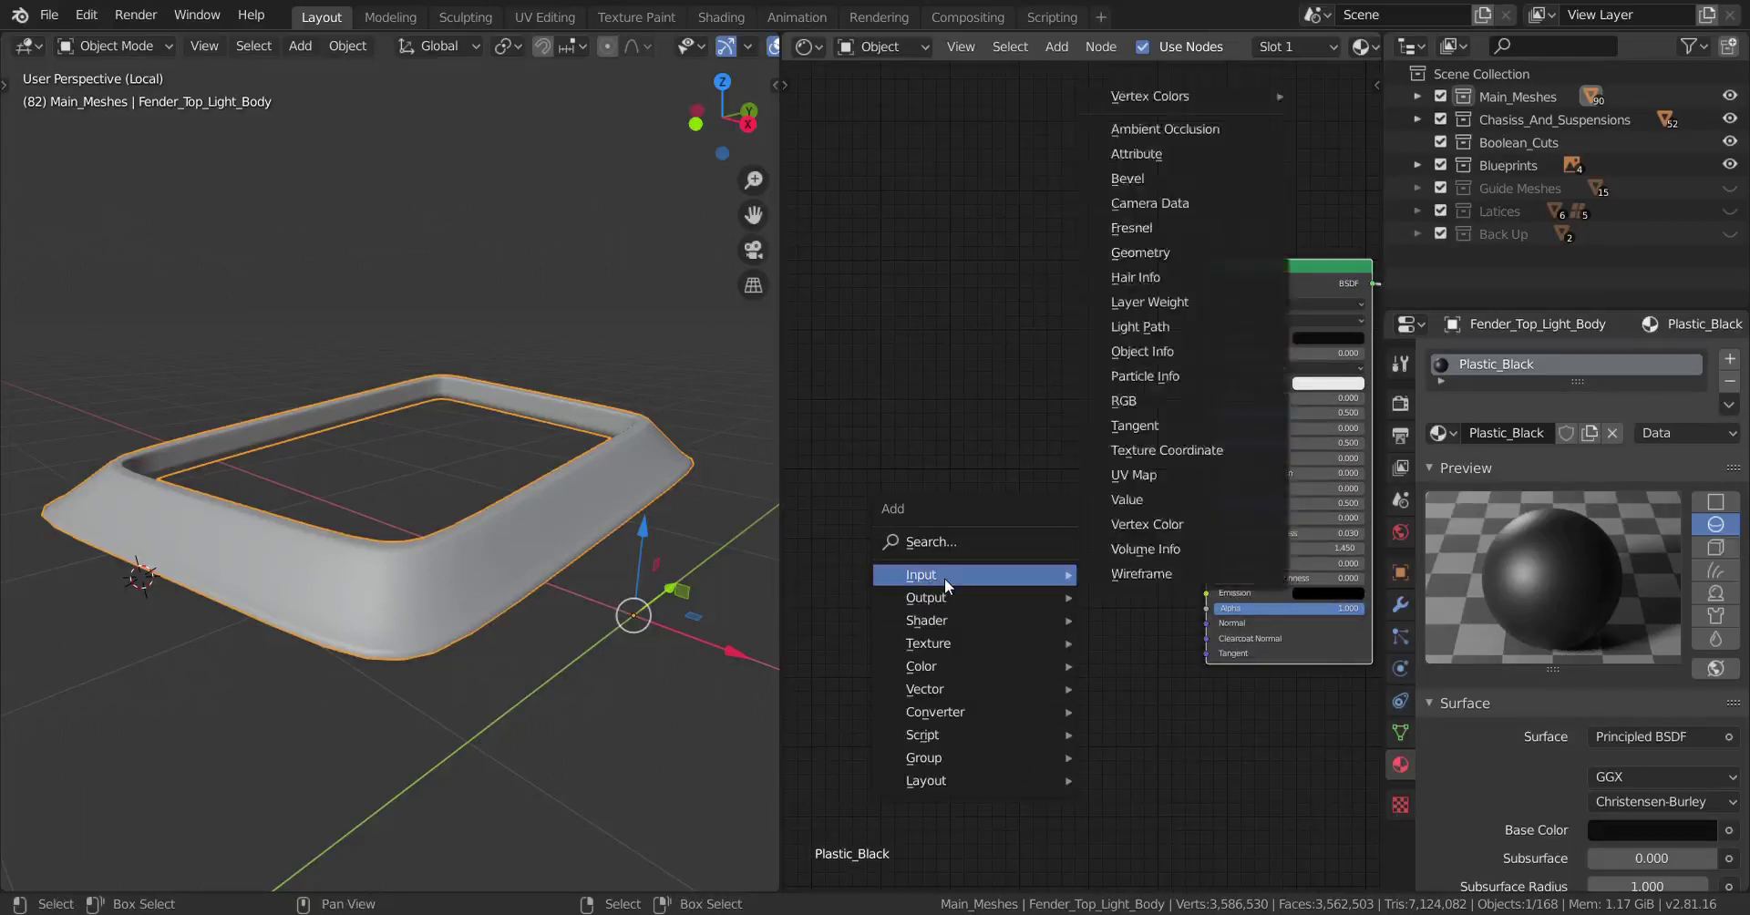
mouse_move(944, 635)
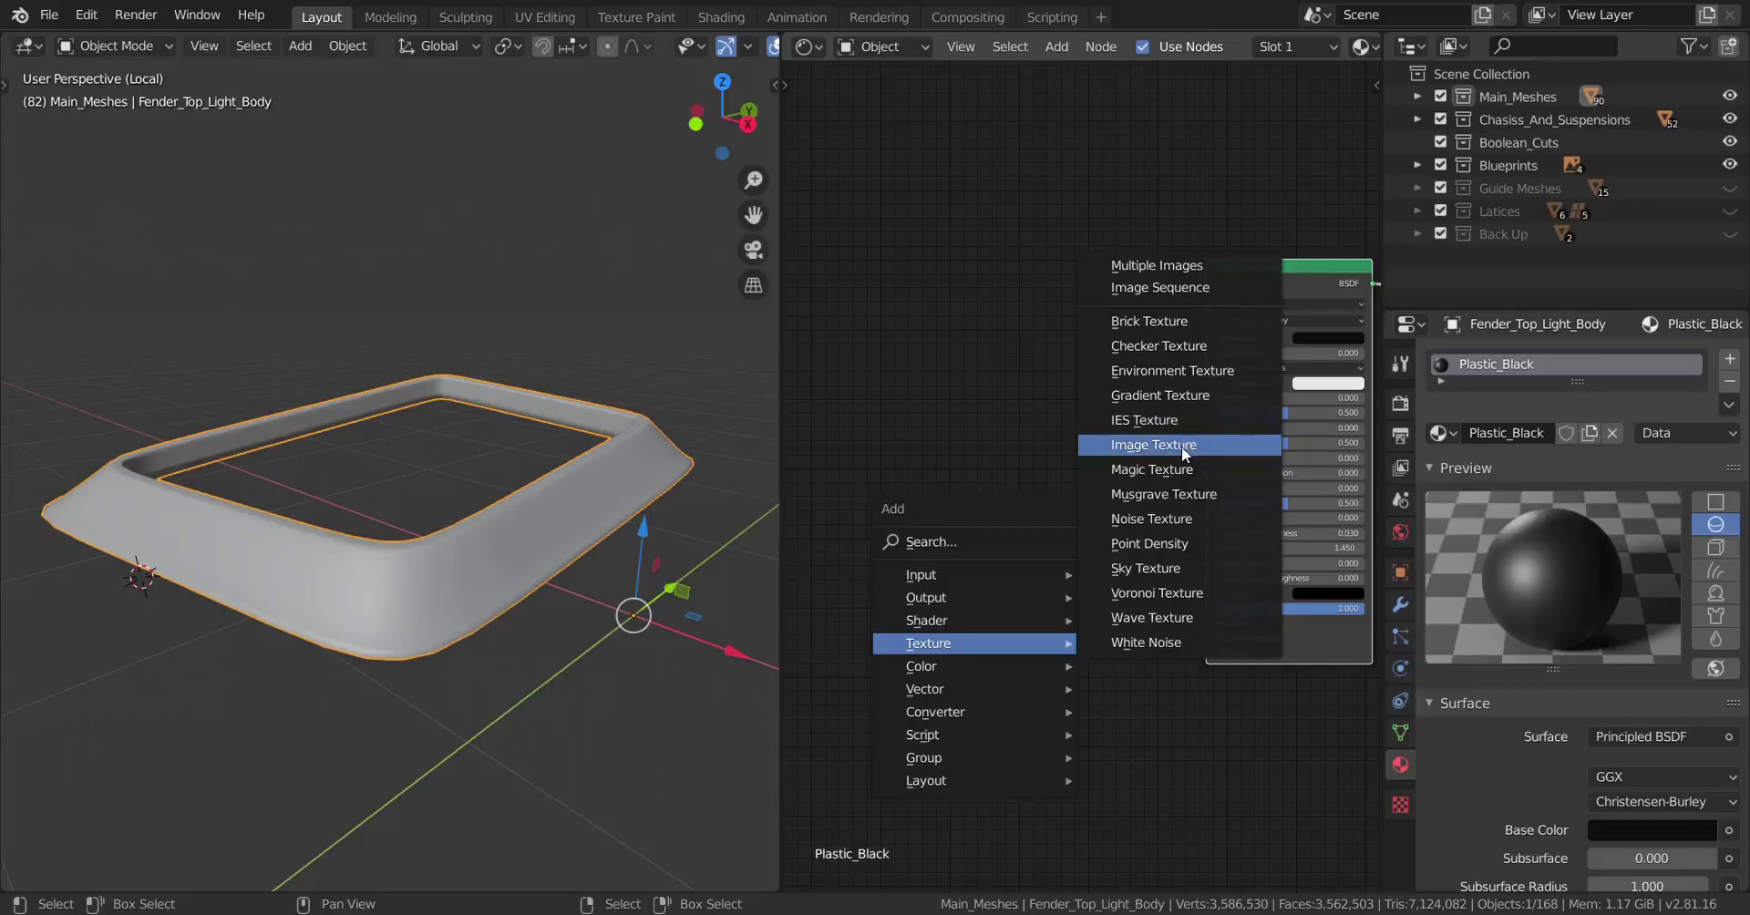
click(1151, 523)
click(857, 525)
middle_drag(921, 529, 1067, 458)
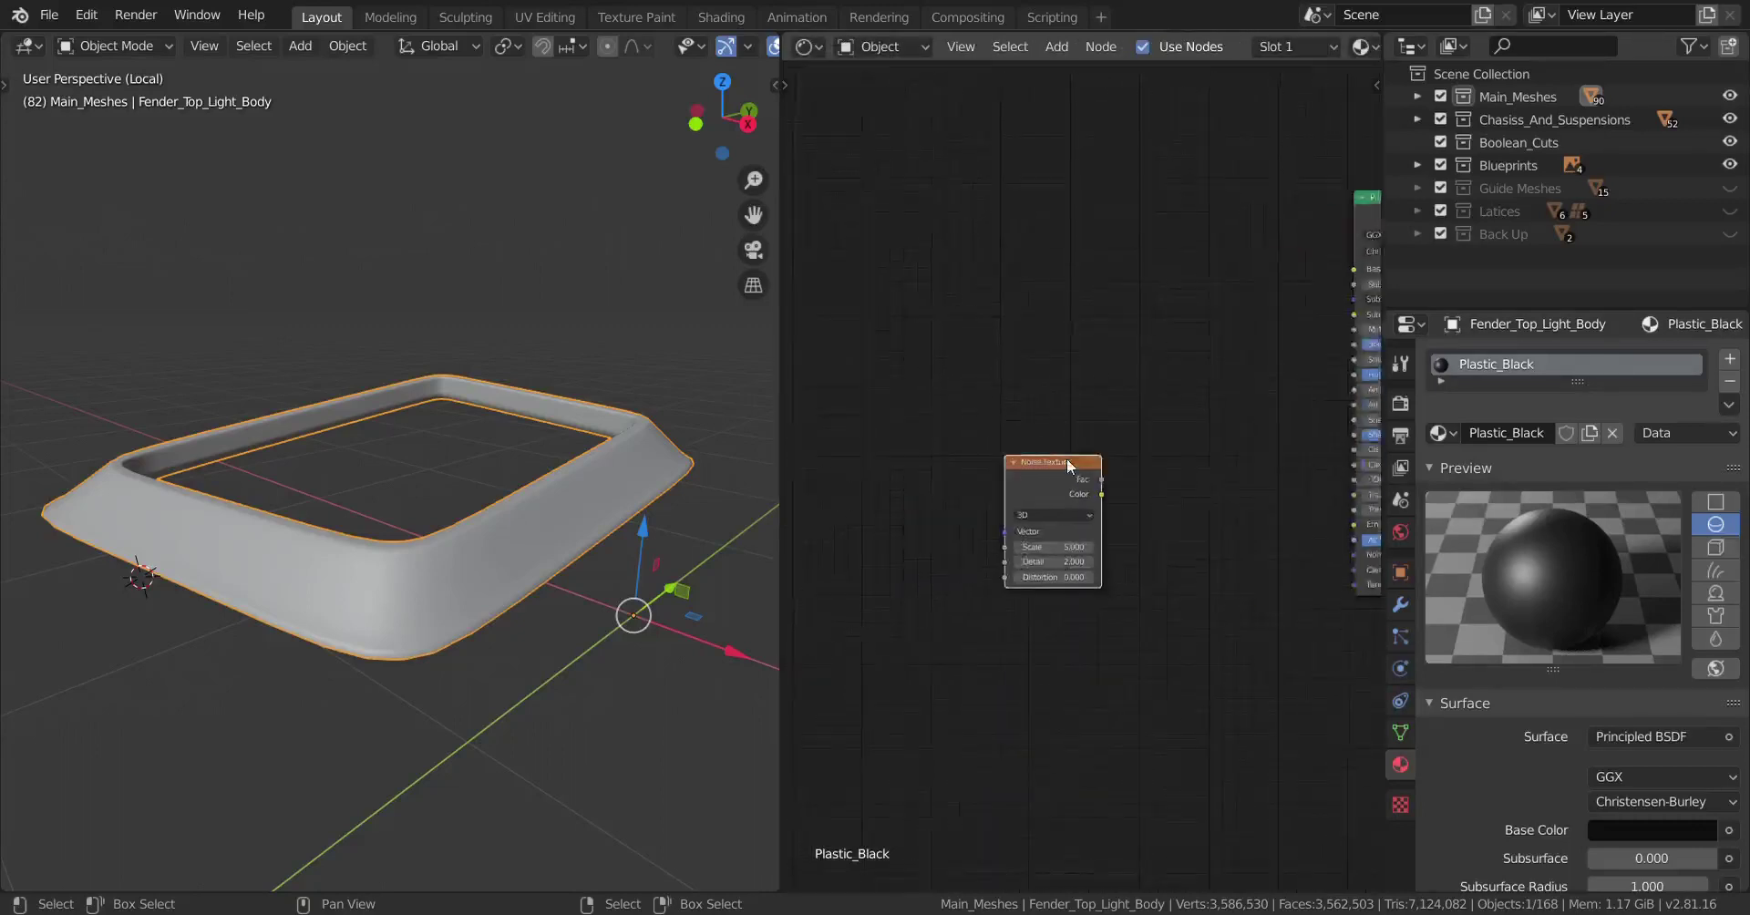
Set the Noise Texture's Scale to 2000 and attach a texture coordinate and Mapping setup to its Vector input.
scroll(1068, 465, up, 7)
click(1053, 602)
text(2000)
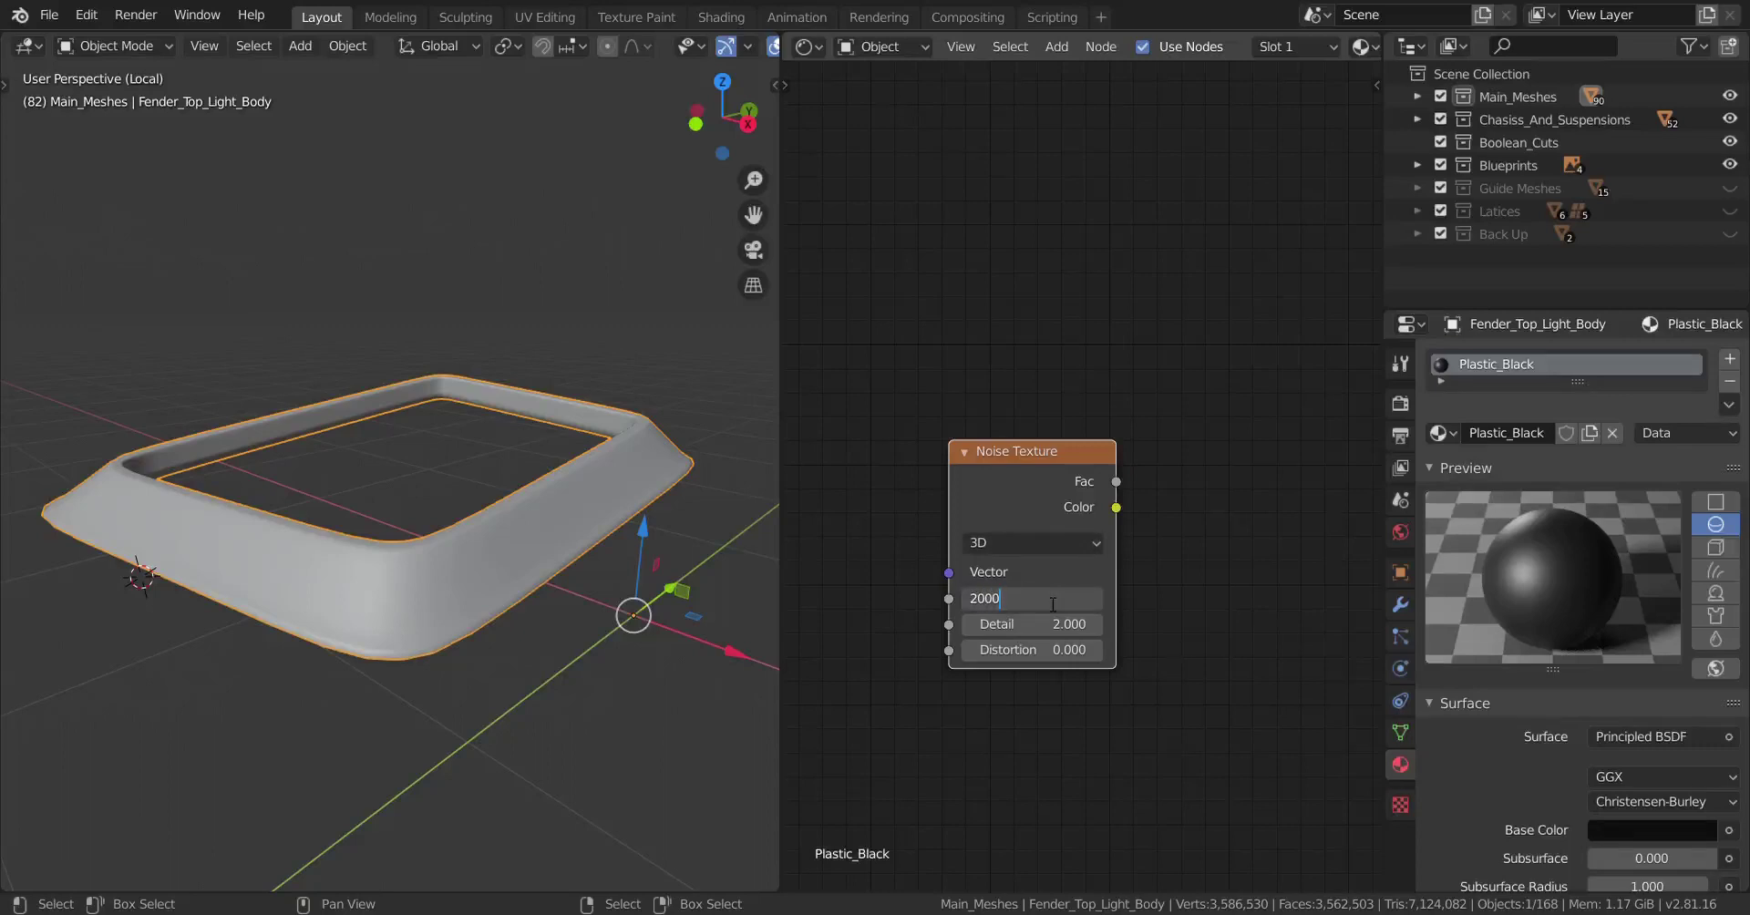
key(Return)
middle_drag(888, 543, 1128, 540)
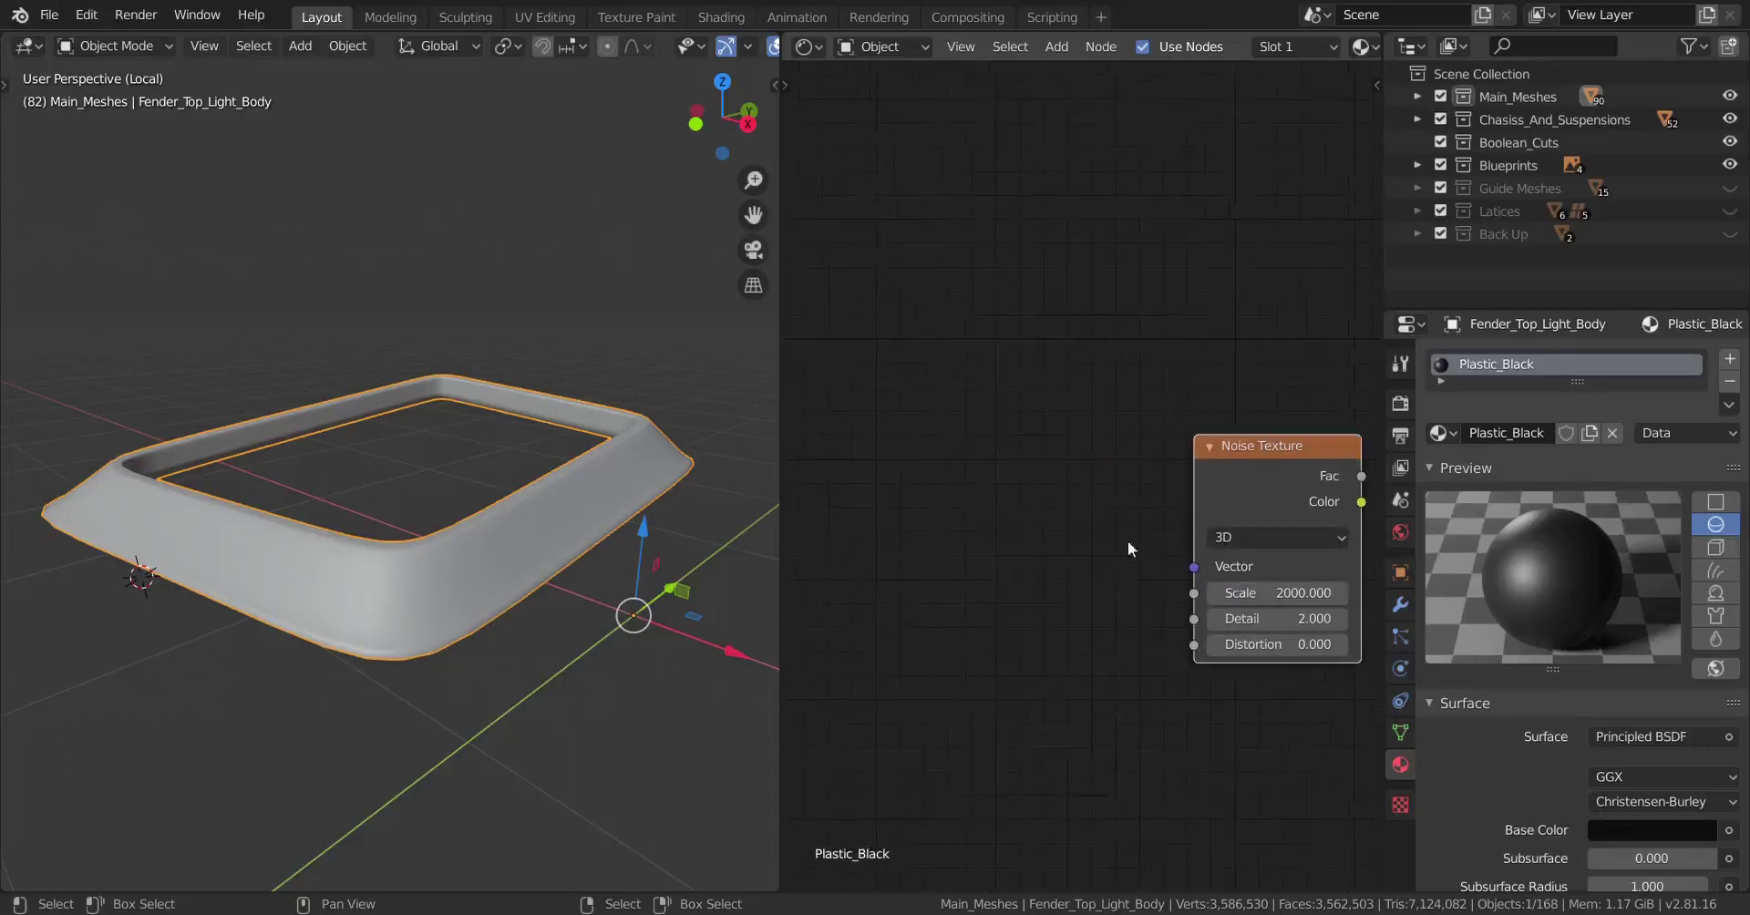
key(ctrl+t)
Add a Bump node after the Noise Texture and link the noise Fac output to its Height input.
middle_drag(1291, 525, 895, 536)
scroll(1144, 526, down, 3)
middle_drag(1141, 523, 1092, 527)
key(shift+a)
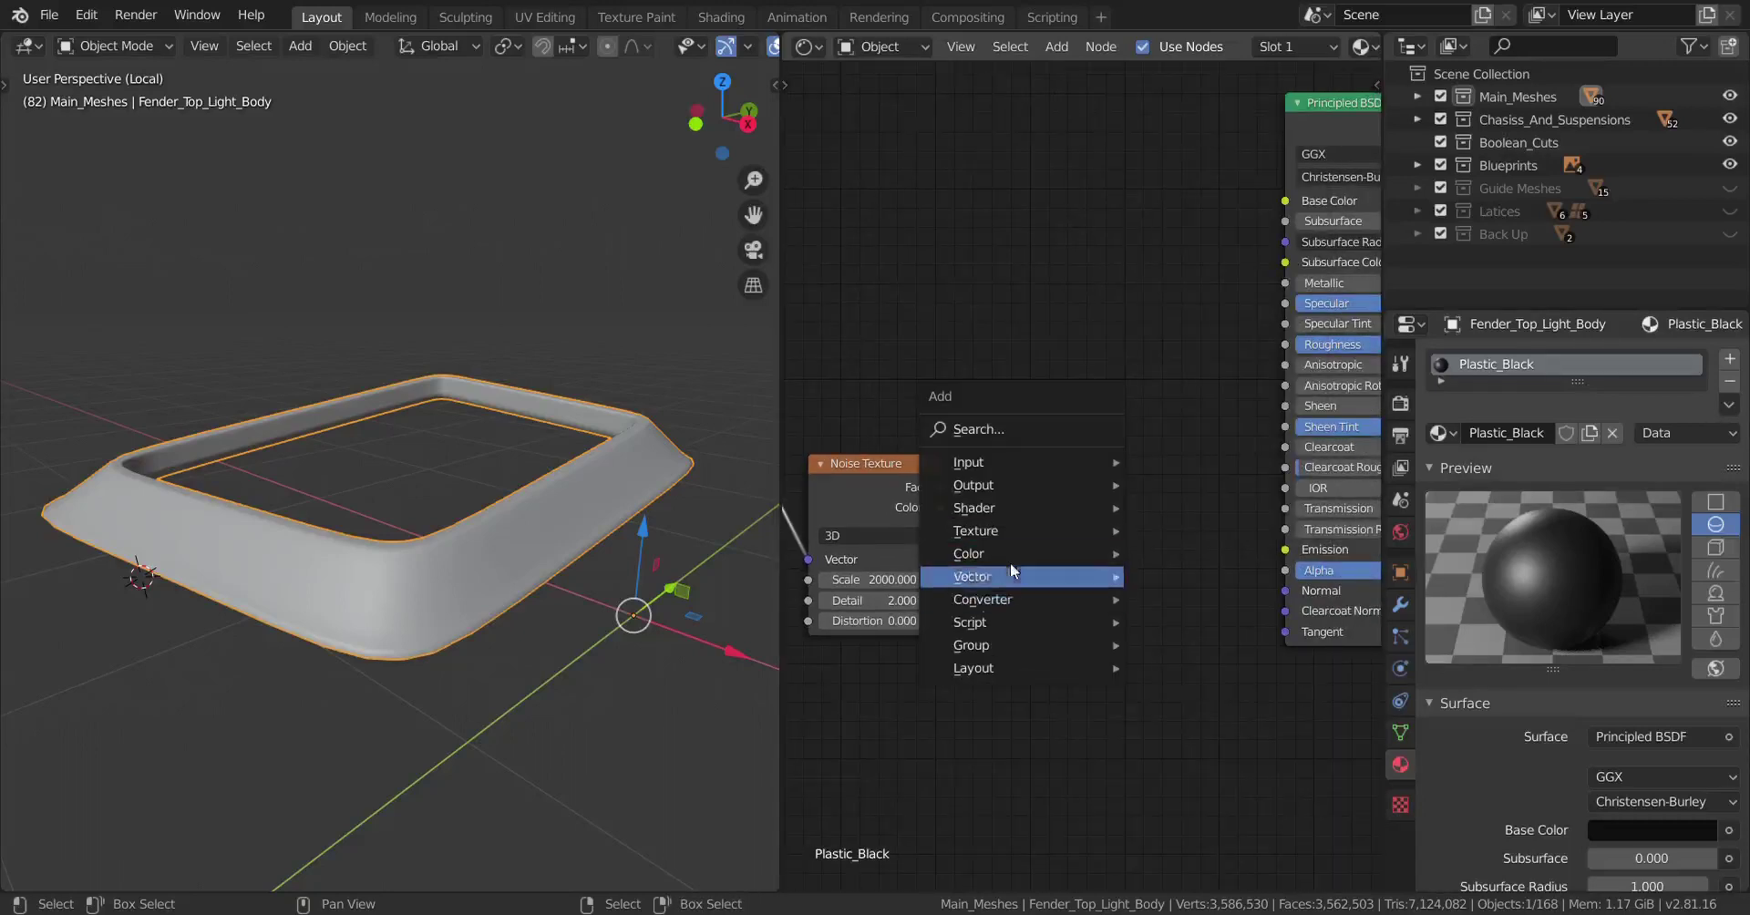
mouse_move(1010, 577)
click(1171, 577)
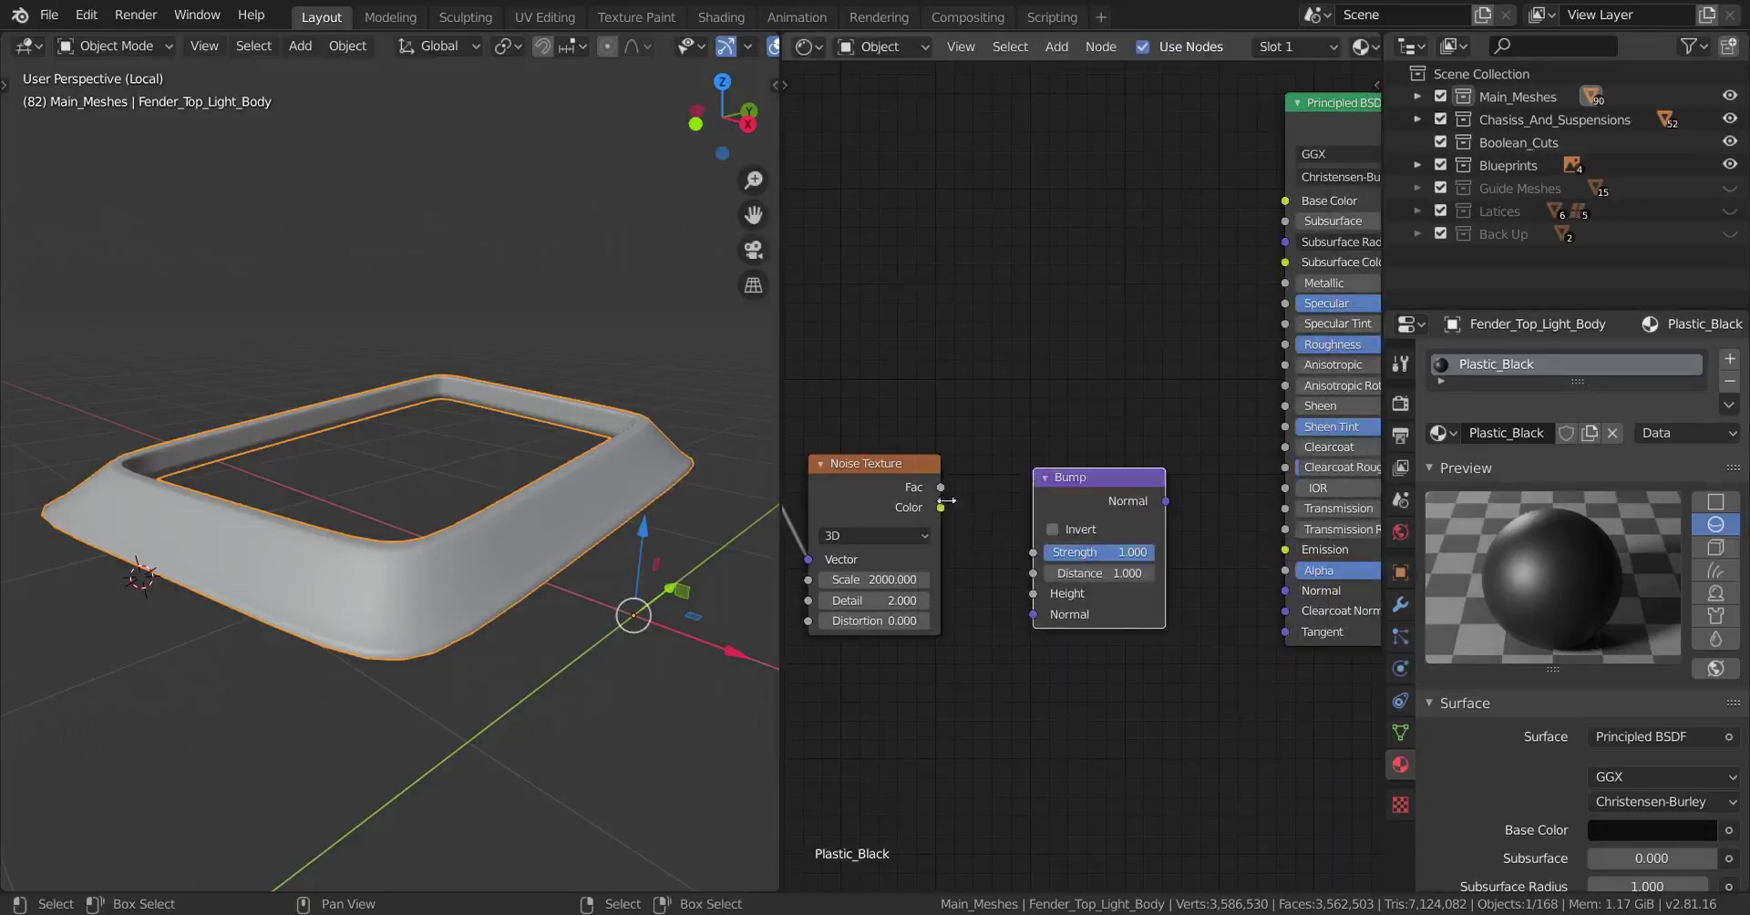
drag(940, 486, 1041, 593)
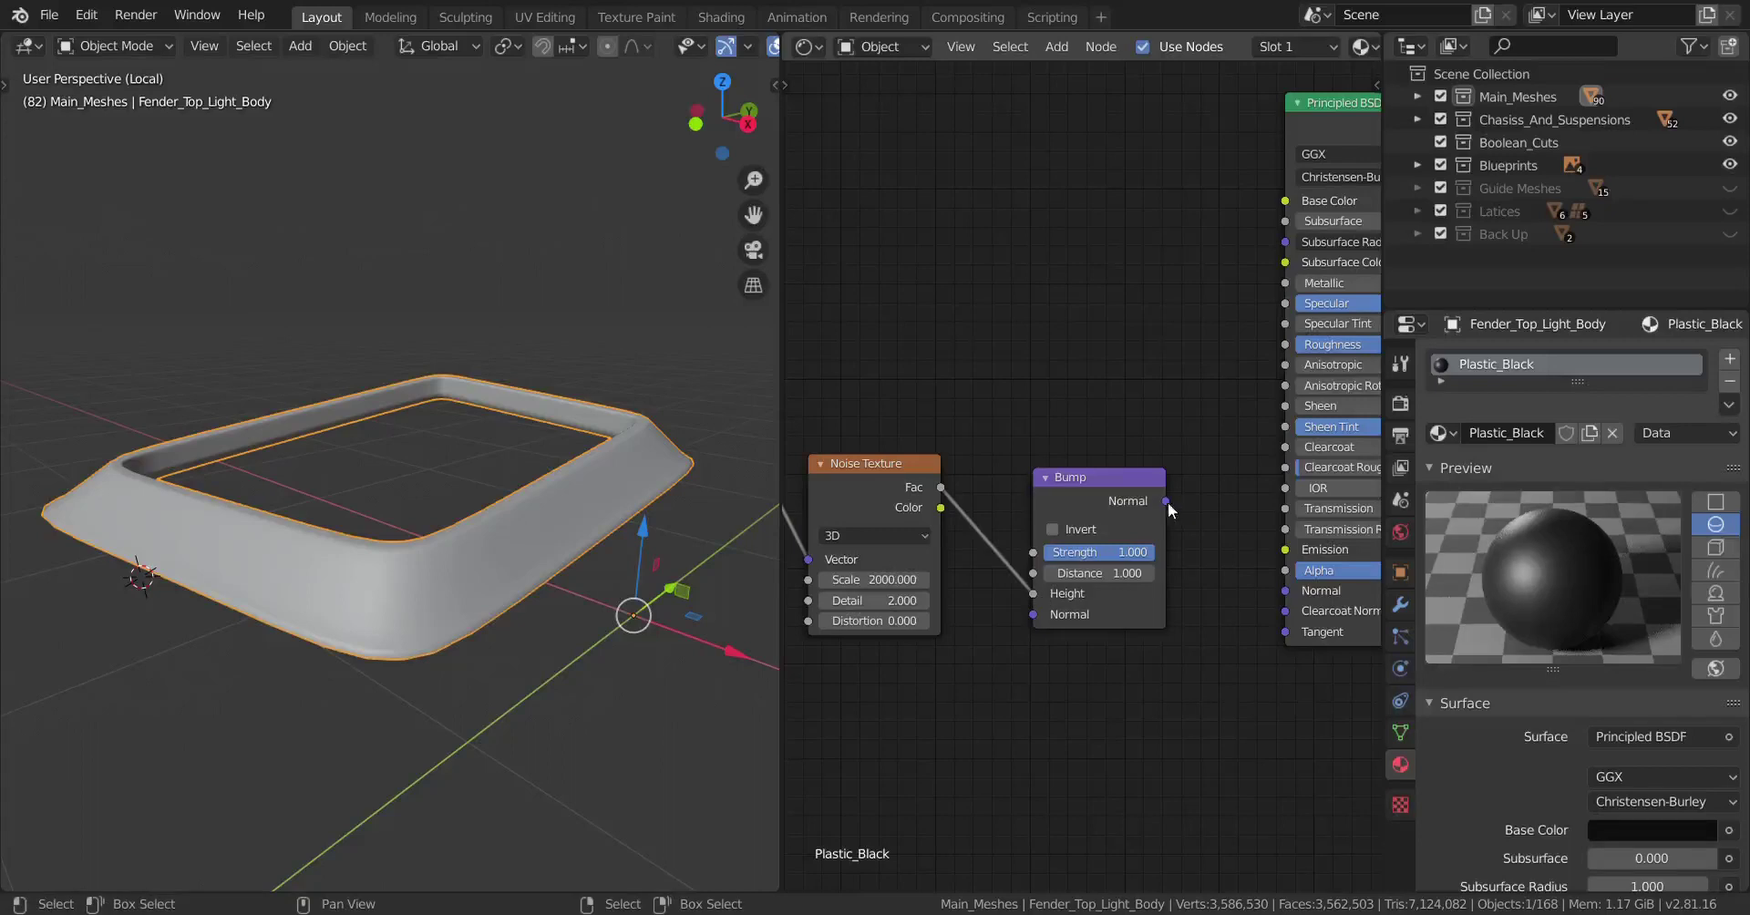
Set the Bump node's Strength to 0.1 and link its Normal output to the Principled BSDF's Normal input.
double_click(1090, 552)
text(0.1)
key(Return)
drag(1166, 502, 1283, 591)
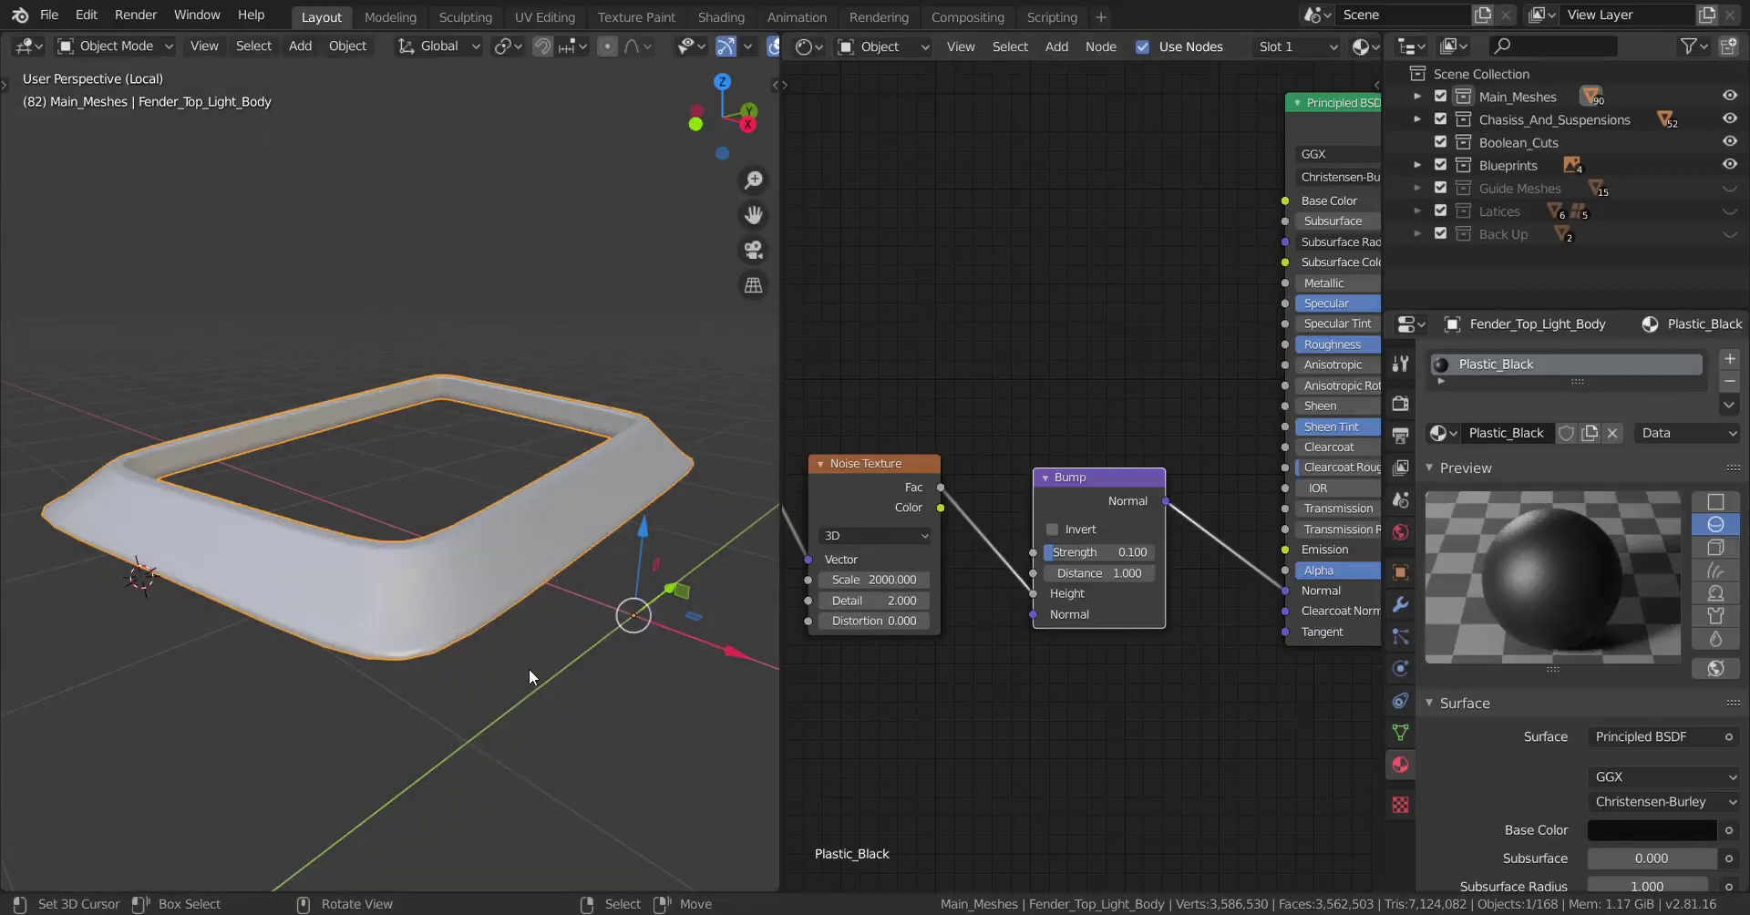
Preview the plastic surface up close in the viewport and apply the fender light body's rotation and scale.
scroll(529, 669, up, 5)
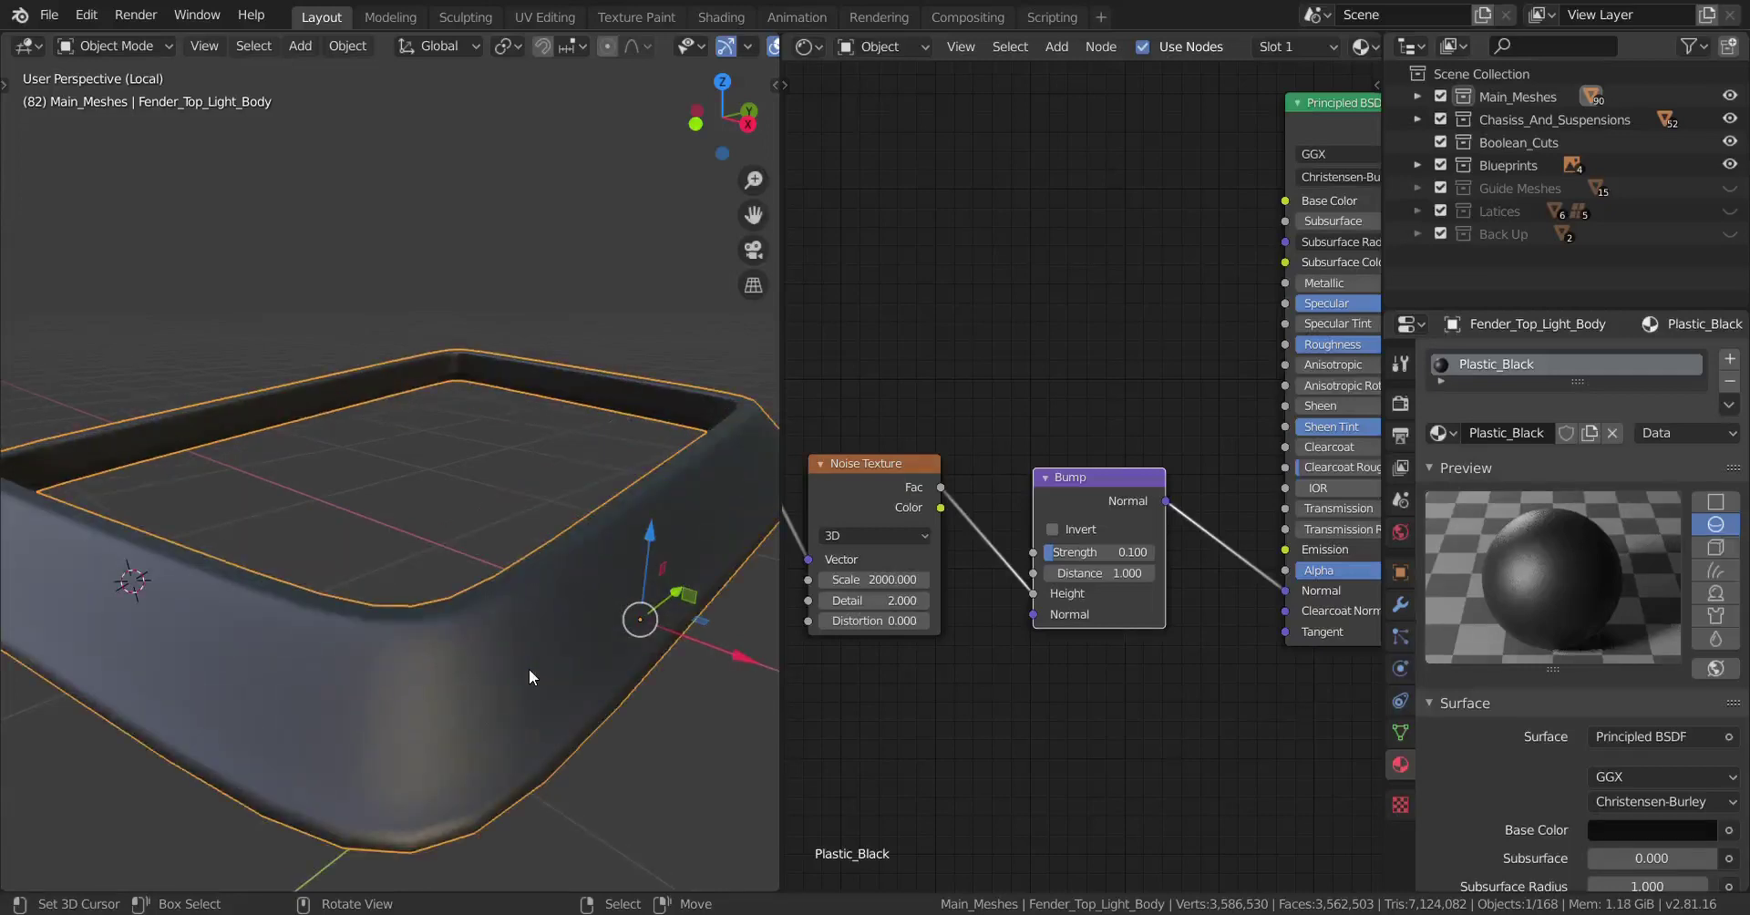
scroll(506, 662, up, 2)
mouse_move(496, 611)
middle_down()
mouse_move(503, 631)
mouse_move(527, 618)
mouse_move(516, 578)
mouse_move(498, 636)
middle_up()
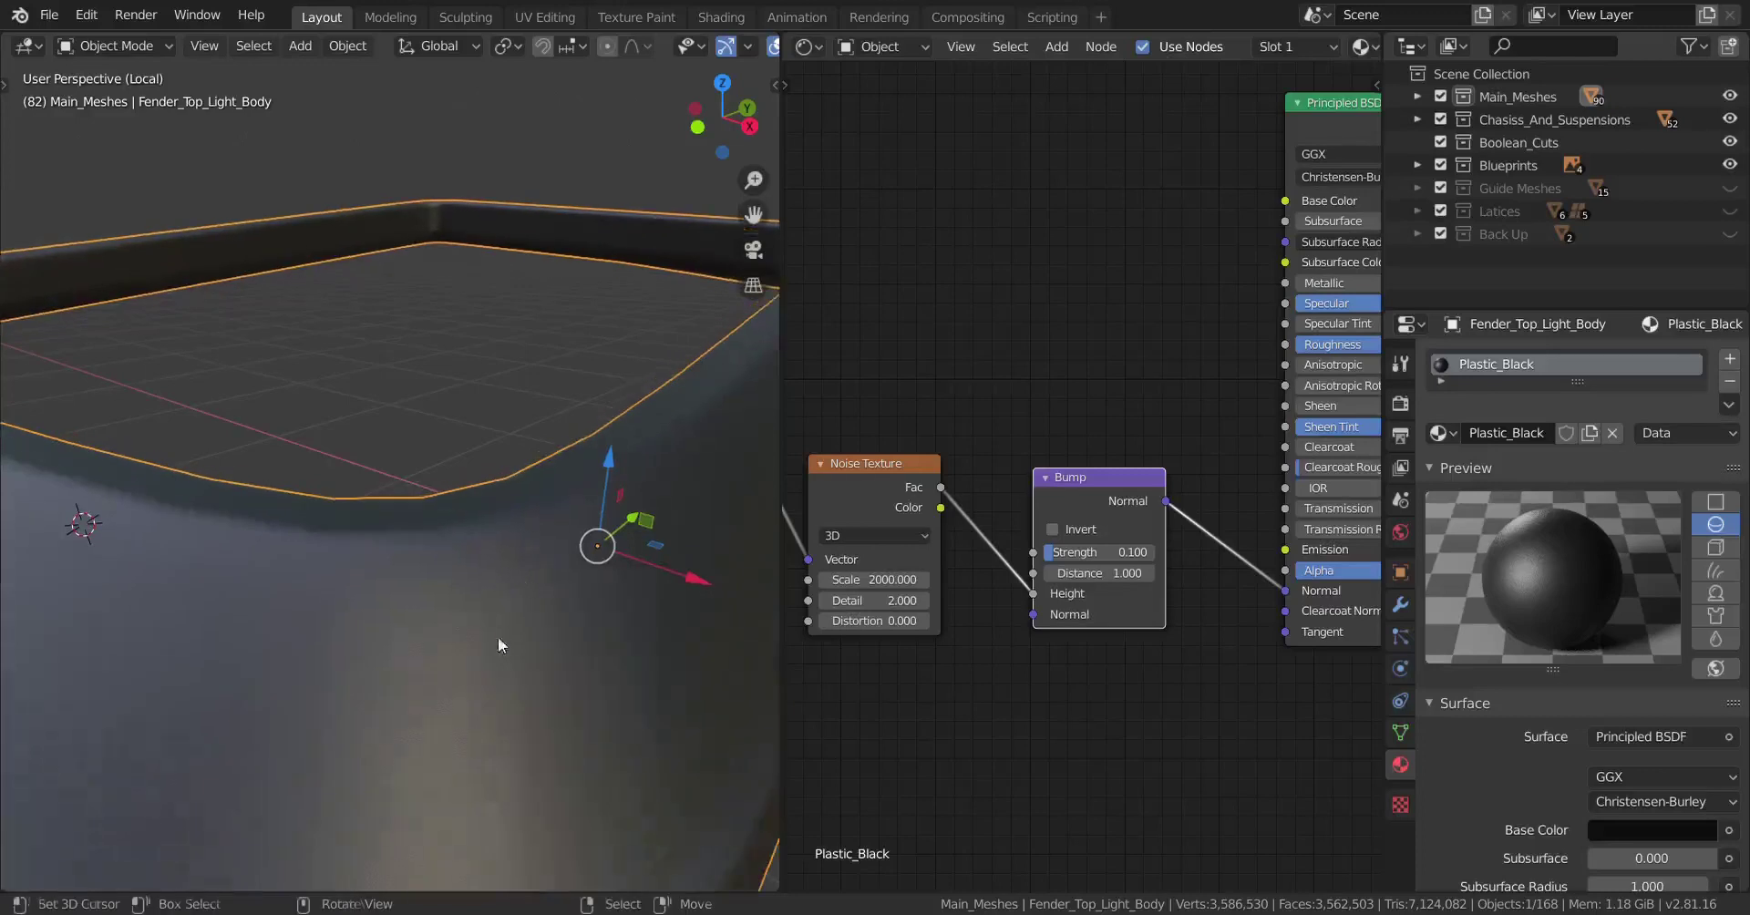
scroll(1239, 567, up, 5)
middle_drag(819, 665, 1090, 617)
scroll(1091, 617, up, 4)
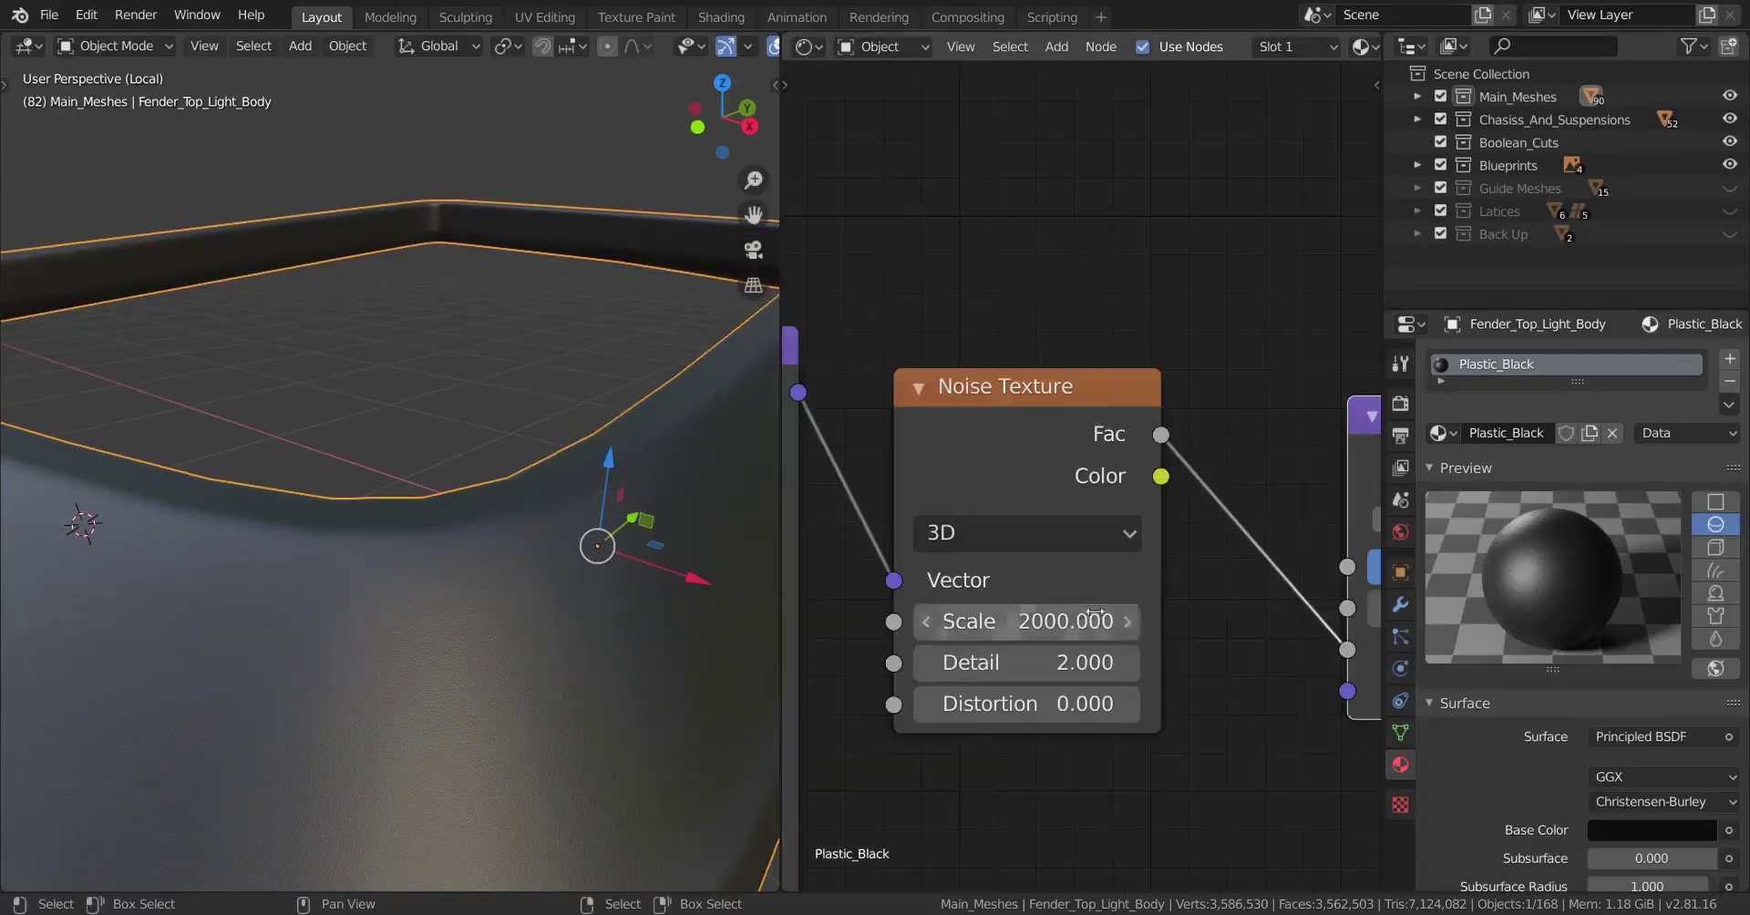
key(ctrl+a)
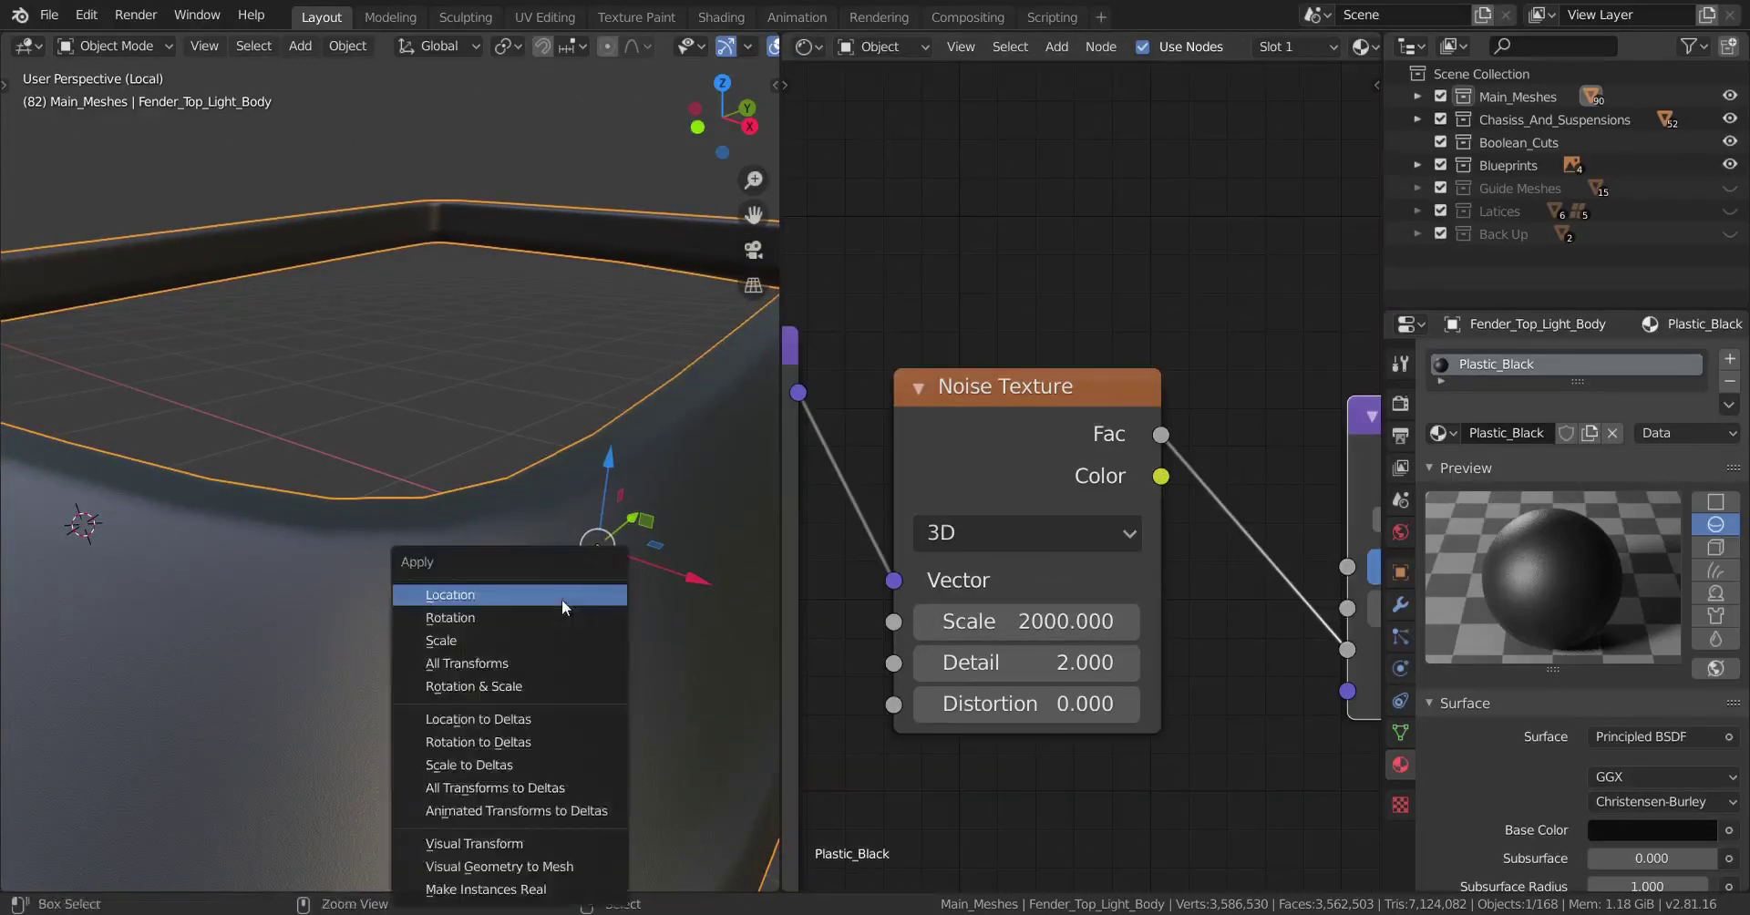
click(512, 687)
key(ctrl+z)
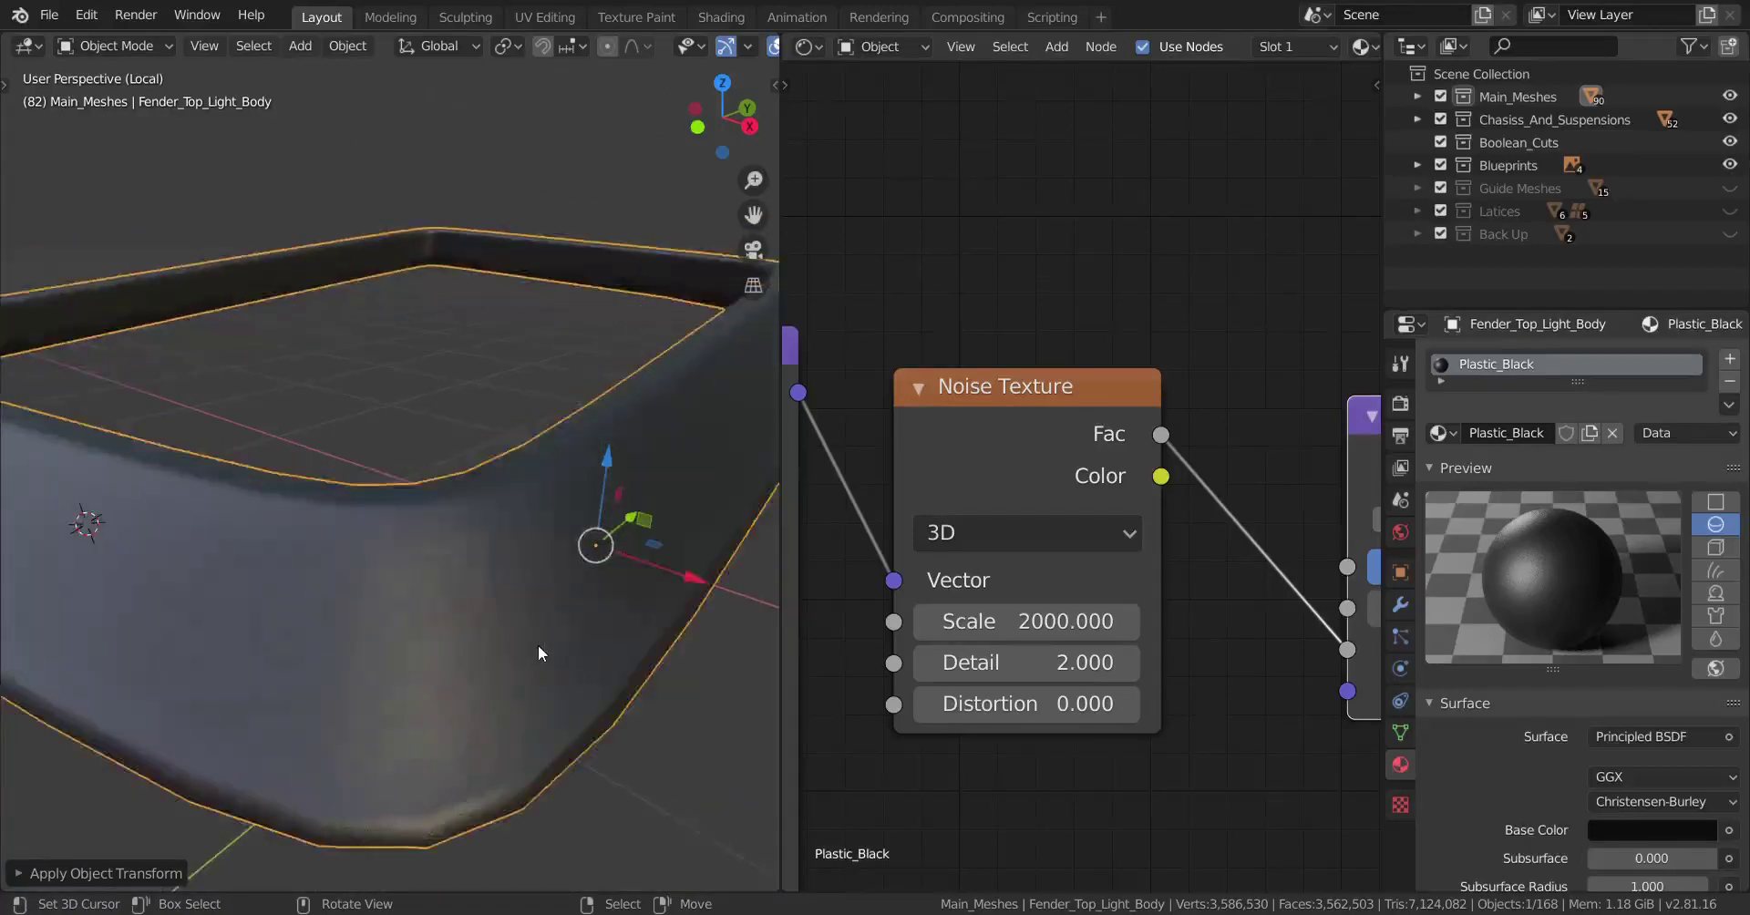
key(ctrl+shift+z)
Try a Noise Texture Scale of 1500 and check the grain on the fender light body.
middle_drag(1021, 663, 1176, 663)
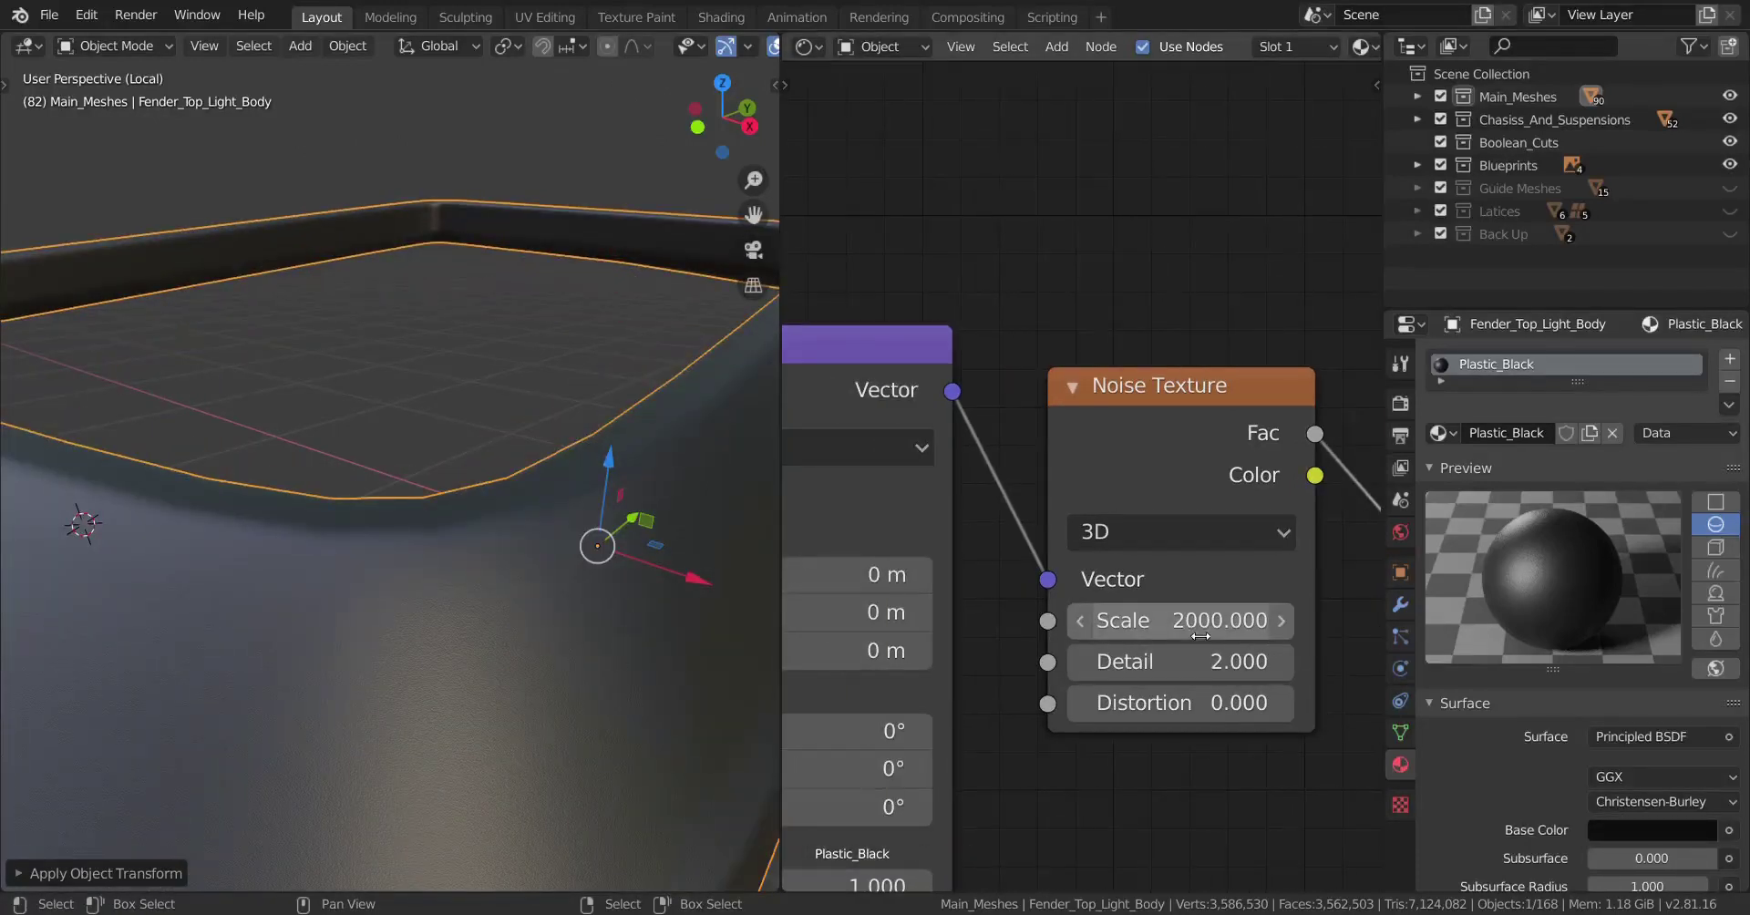
click(1198, 636)
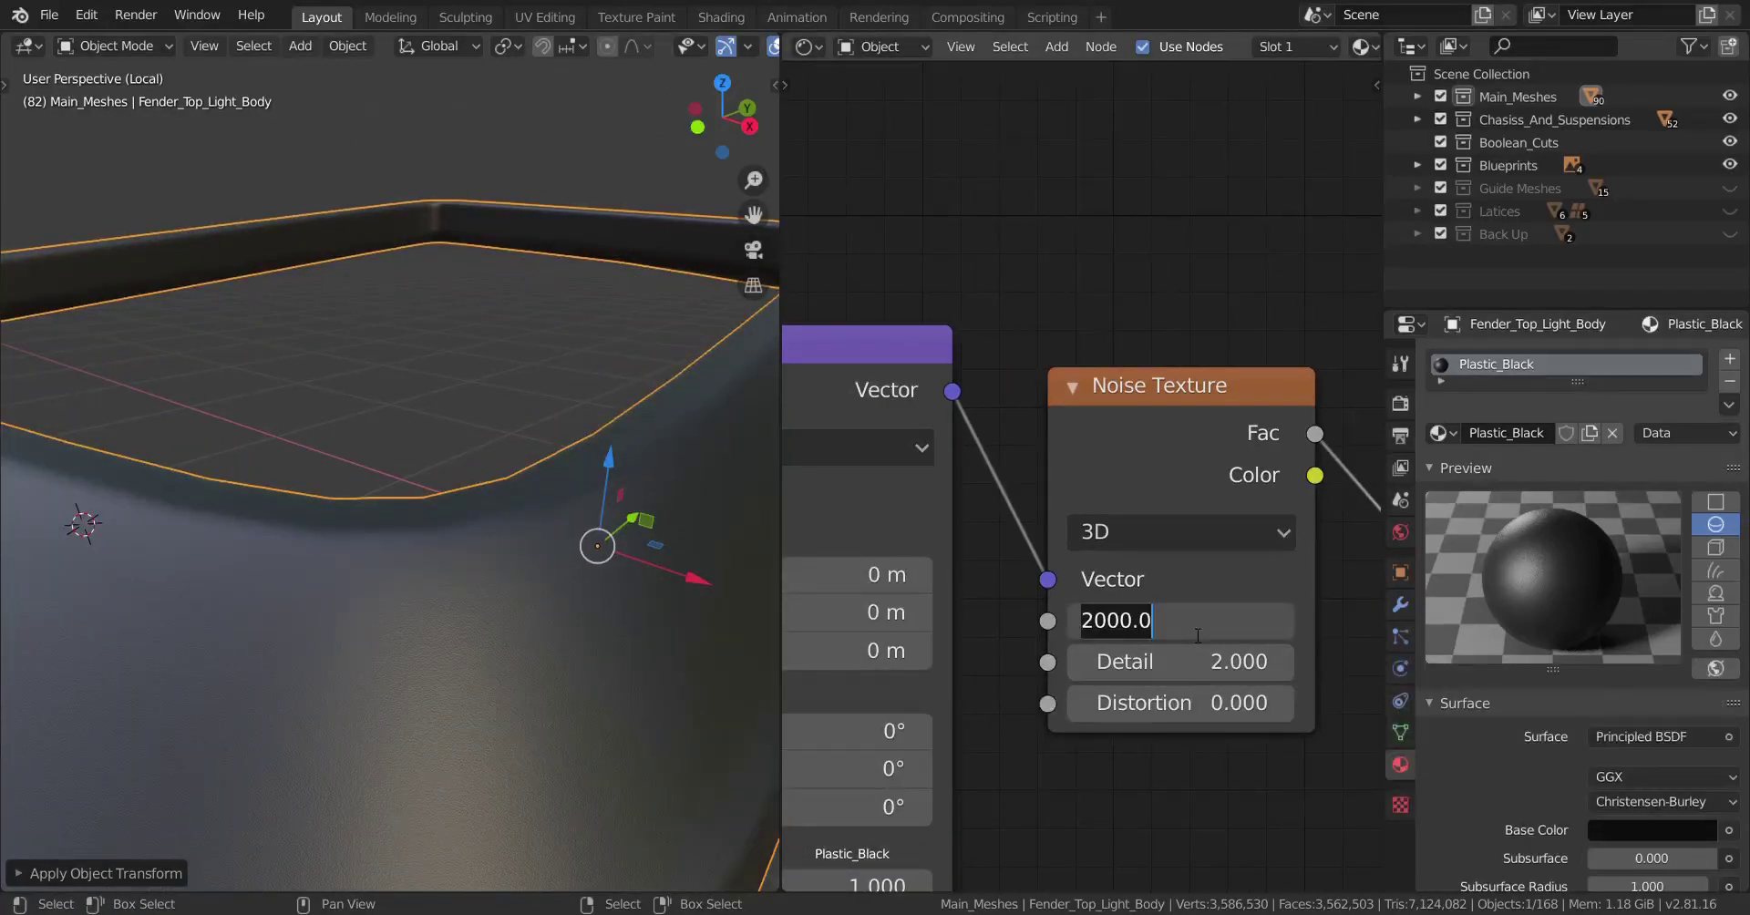
text(1500)
key(Return)
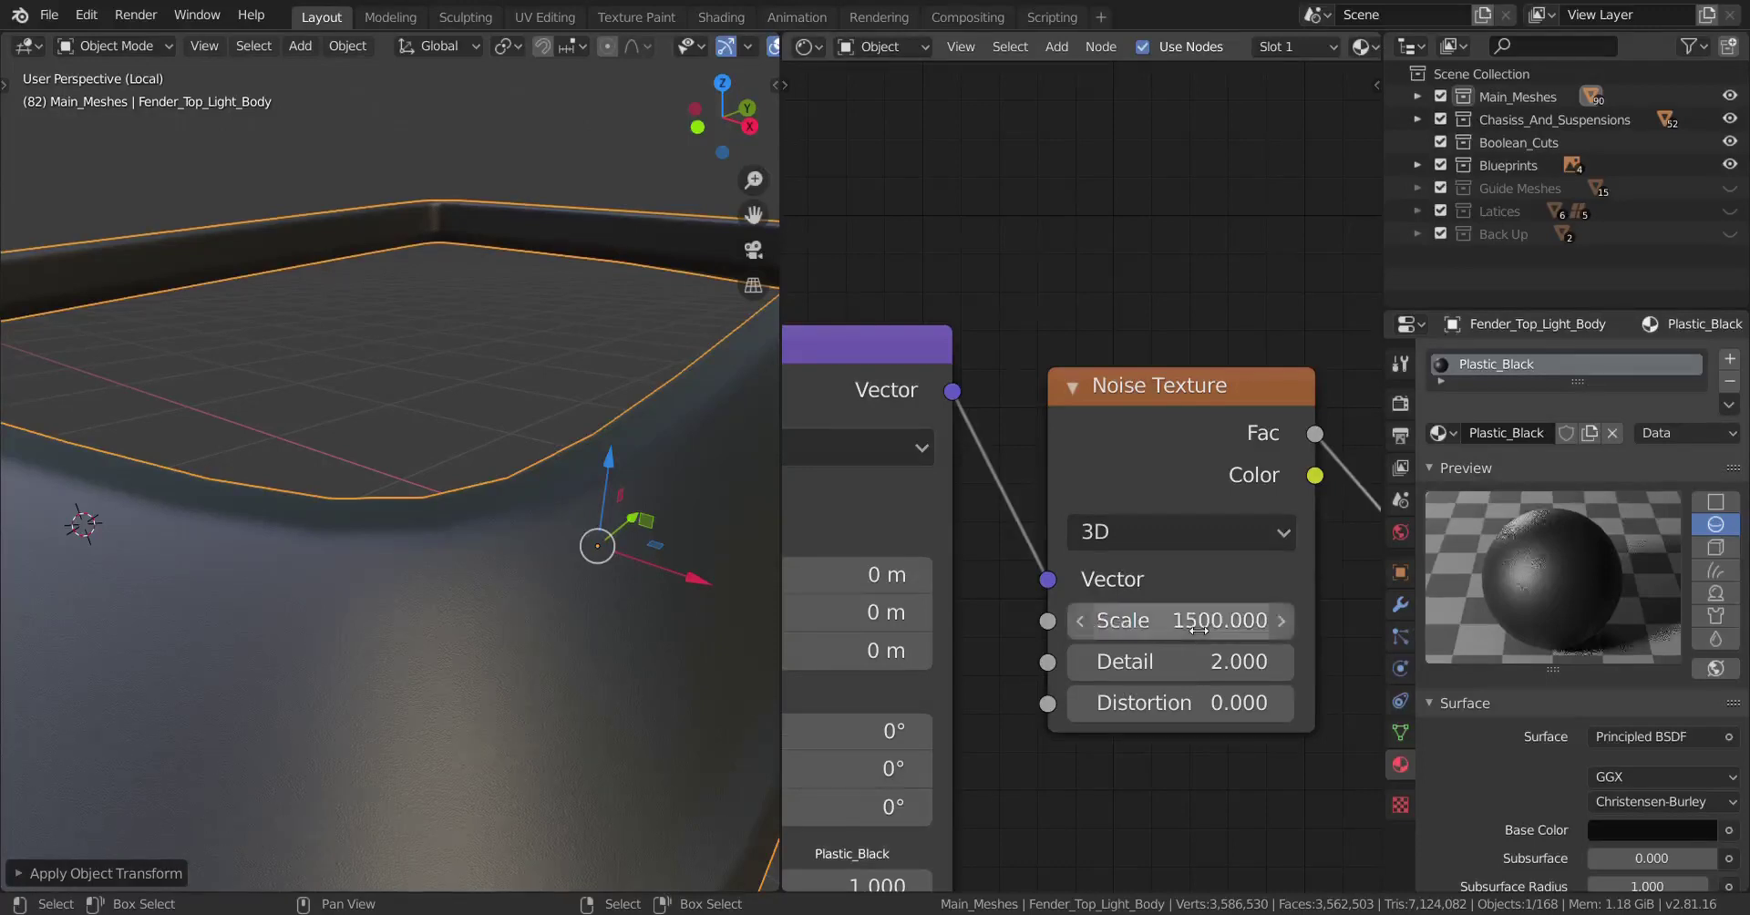
scroll(587, 622, down, 5)
scroll(587, 622, up, 5)
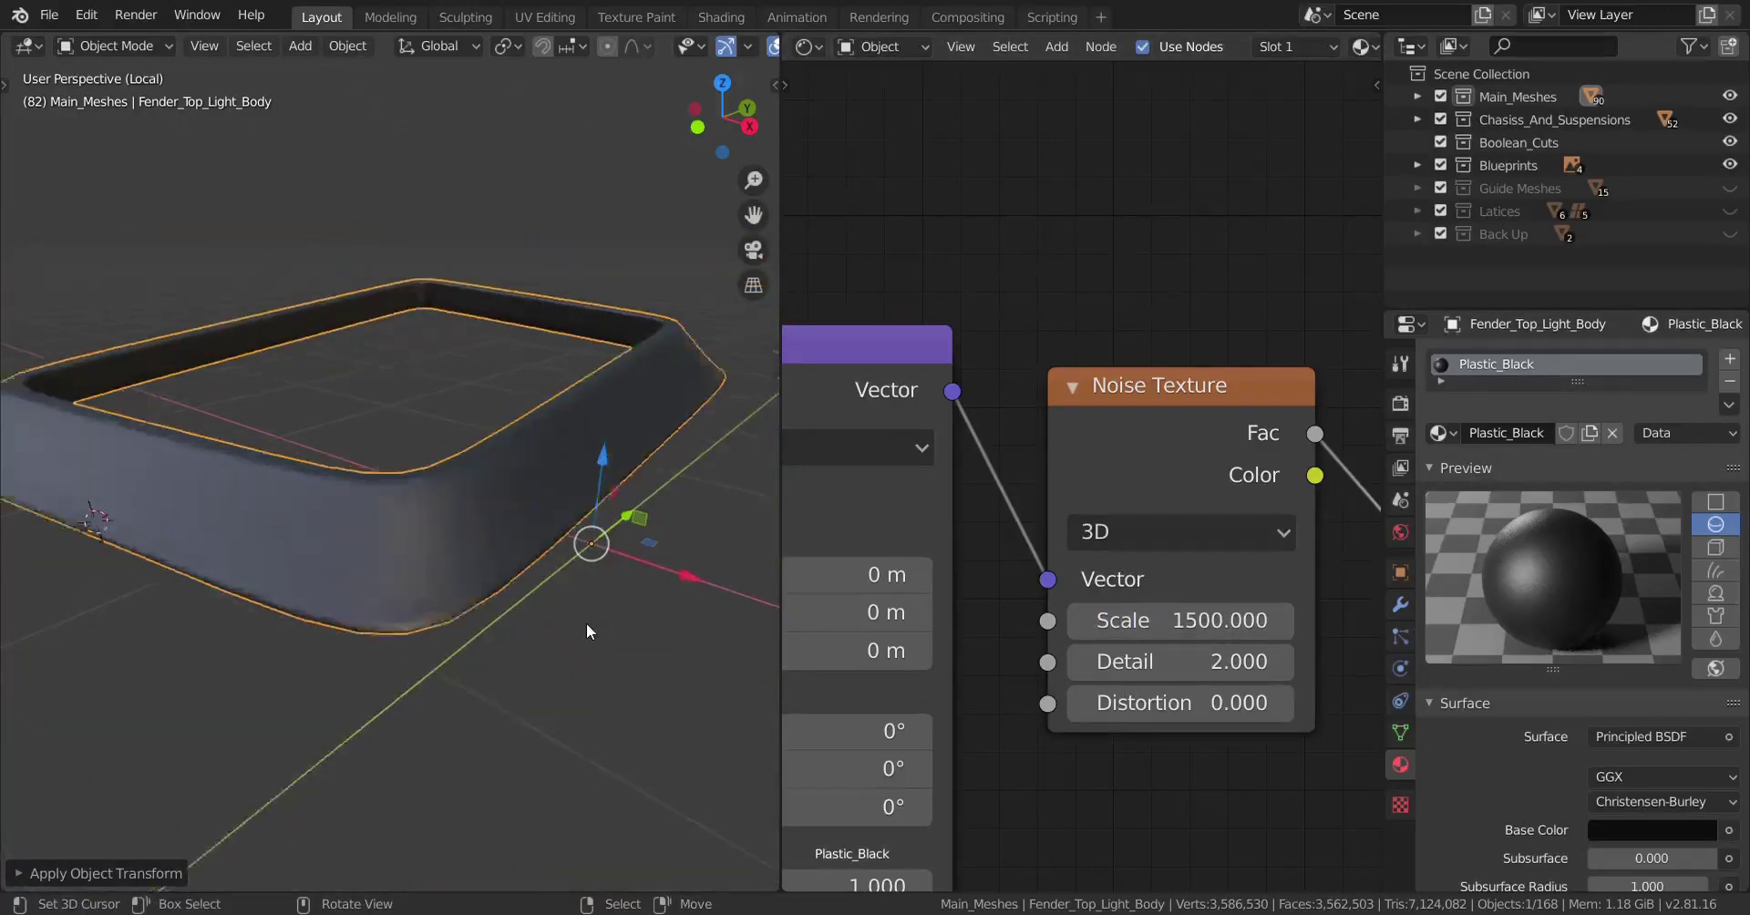
Set the Noise Texture's Scale to 1000 and check the grain from farther away.
click(1242, 625)
text(1000)
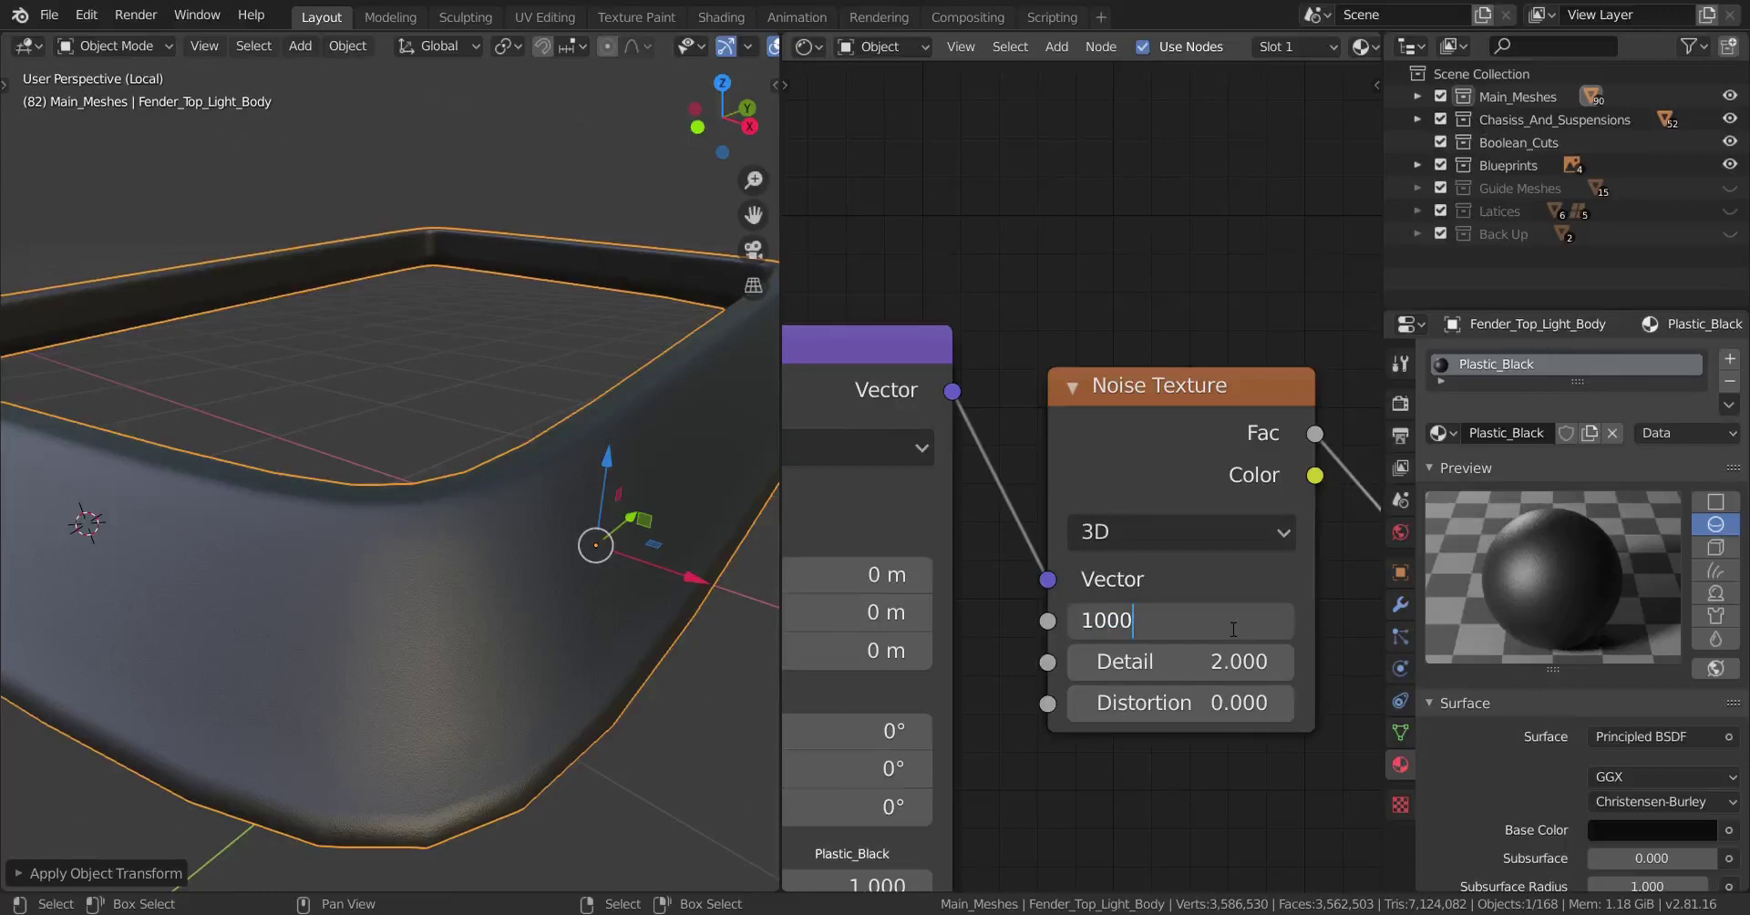
key(Return)
scroll(462, 467, down, 4)
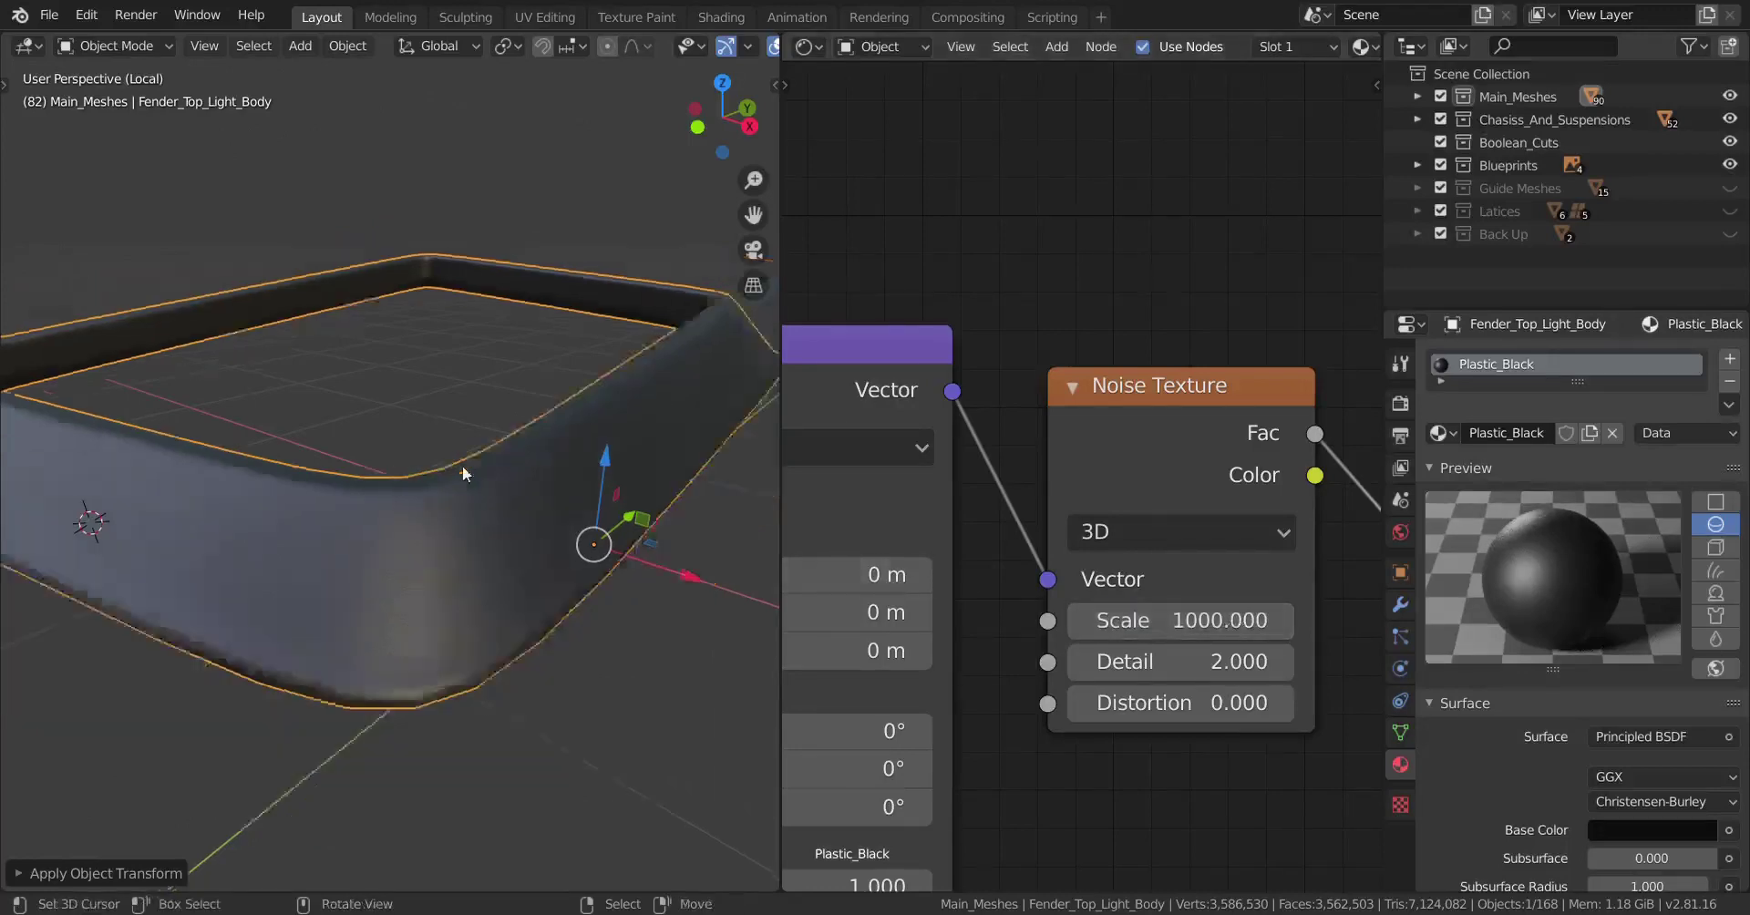
Set the Strength of the Plastic_Black material's Bump node to 0.05.
scroll(549, 581, up, 2)
mouse_move(549, 581)
middle_down()
mouse_move(527, 621)
mouse_move(549, 602)
middle_up()
scroll(527, 622, down, 4)
scroll(1194, 588, down, 4)
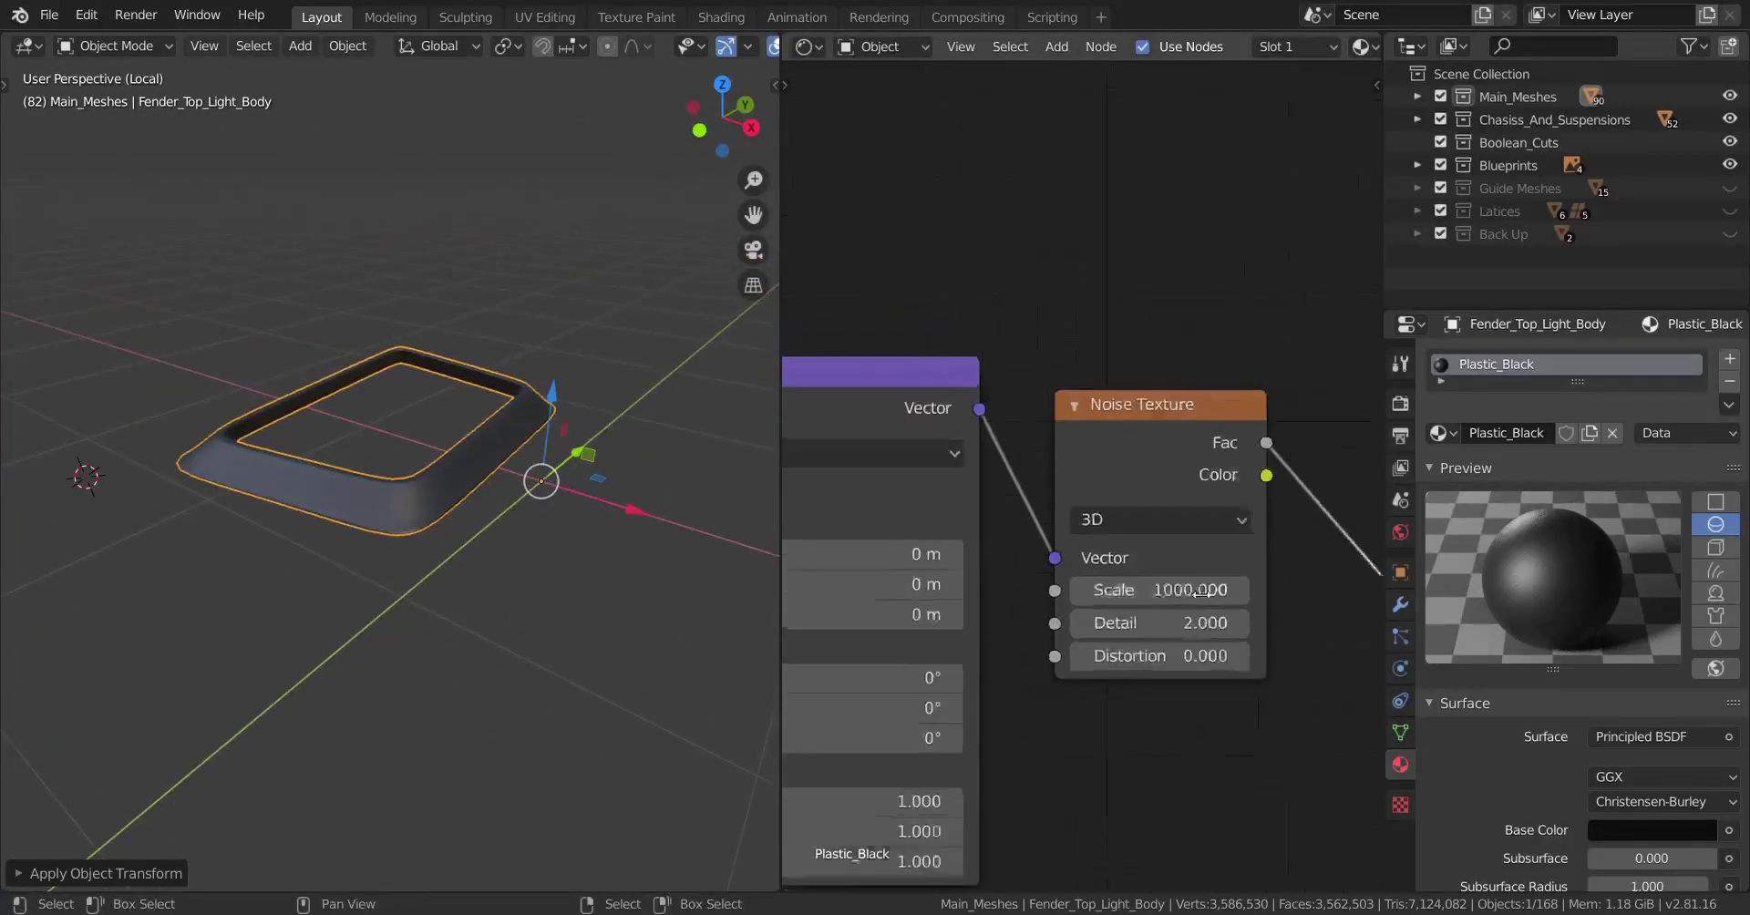
middle_drag(1221, 581, 1053, 610)
scroll(1135, 609, up, 3)
middle_drag(1163, 609, 895, 609)
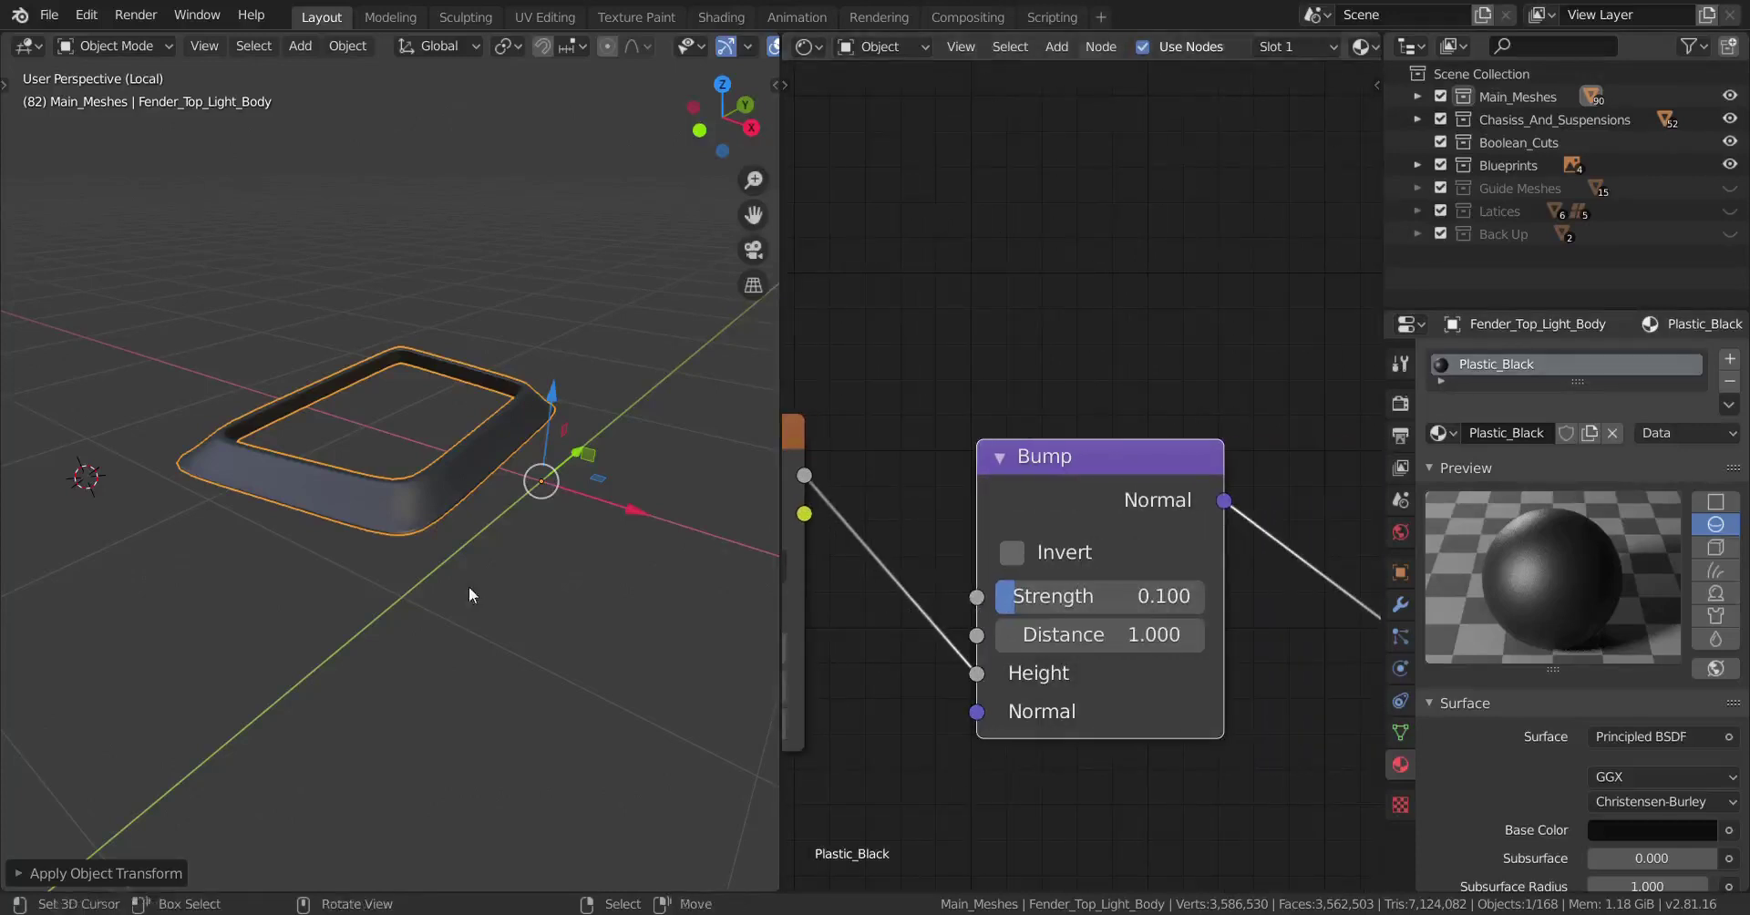
scroll(465, 591, up, 3)
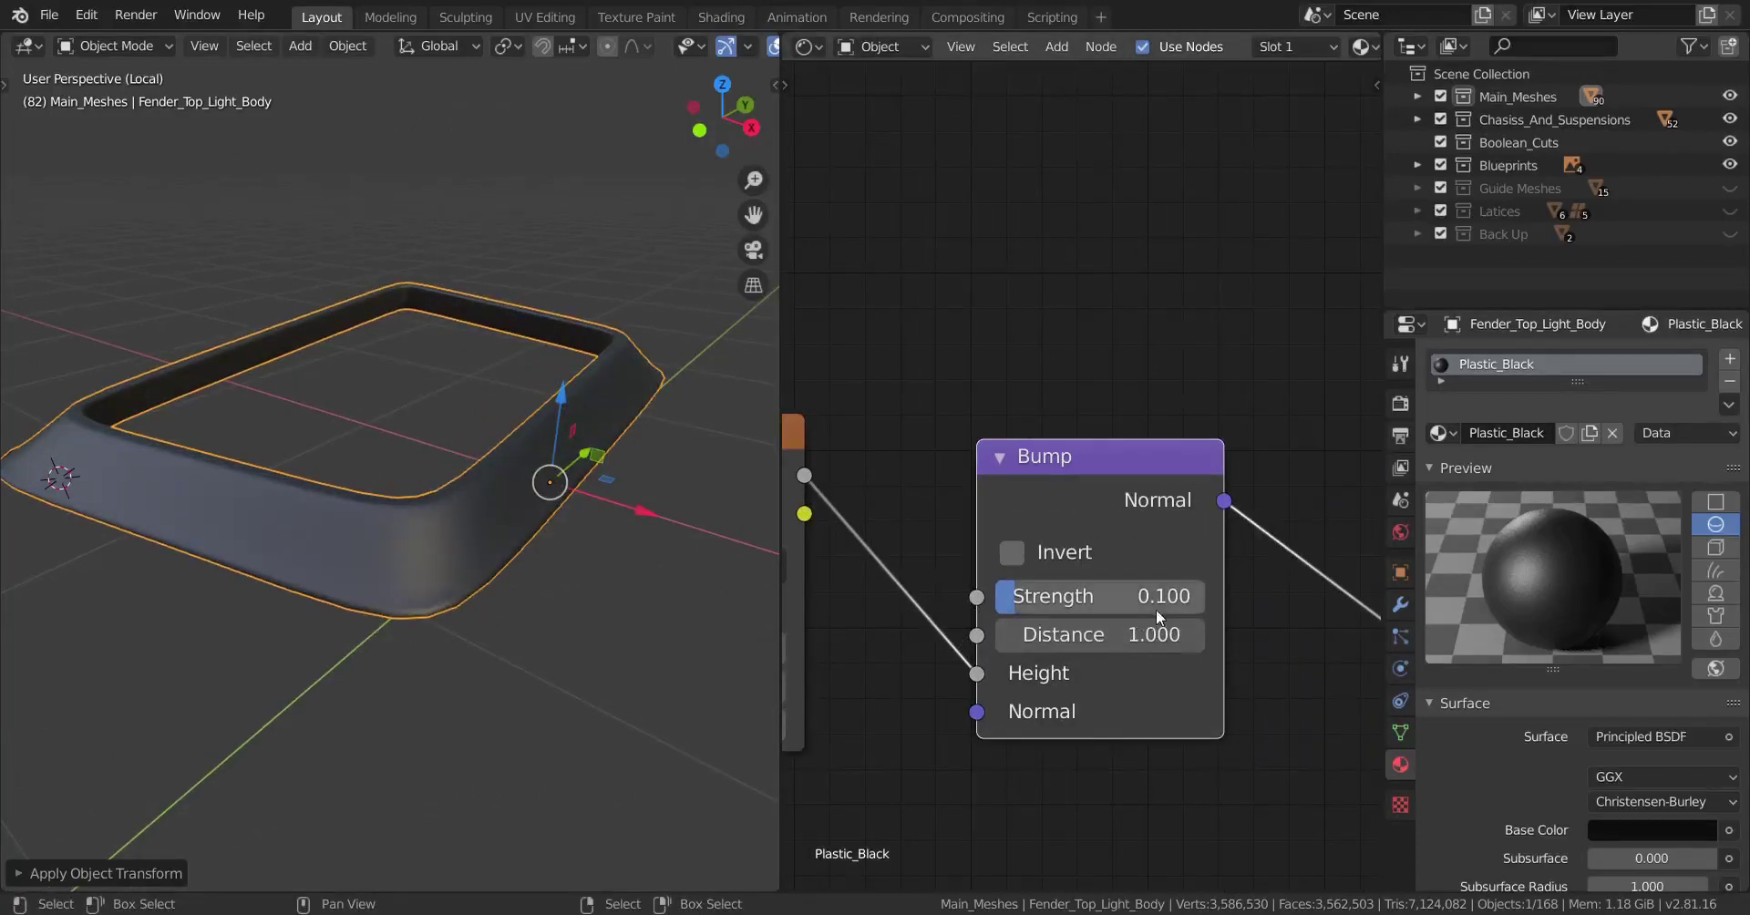
middle_drag(530, 545, 444, 599)
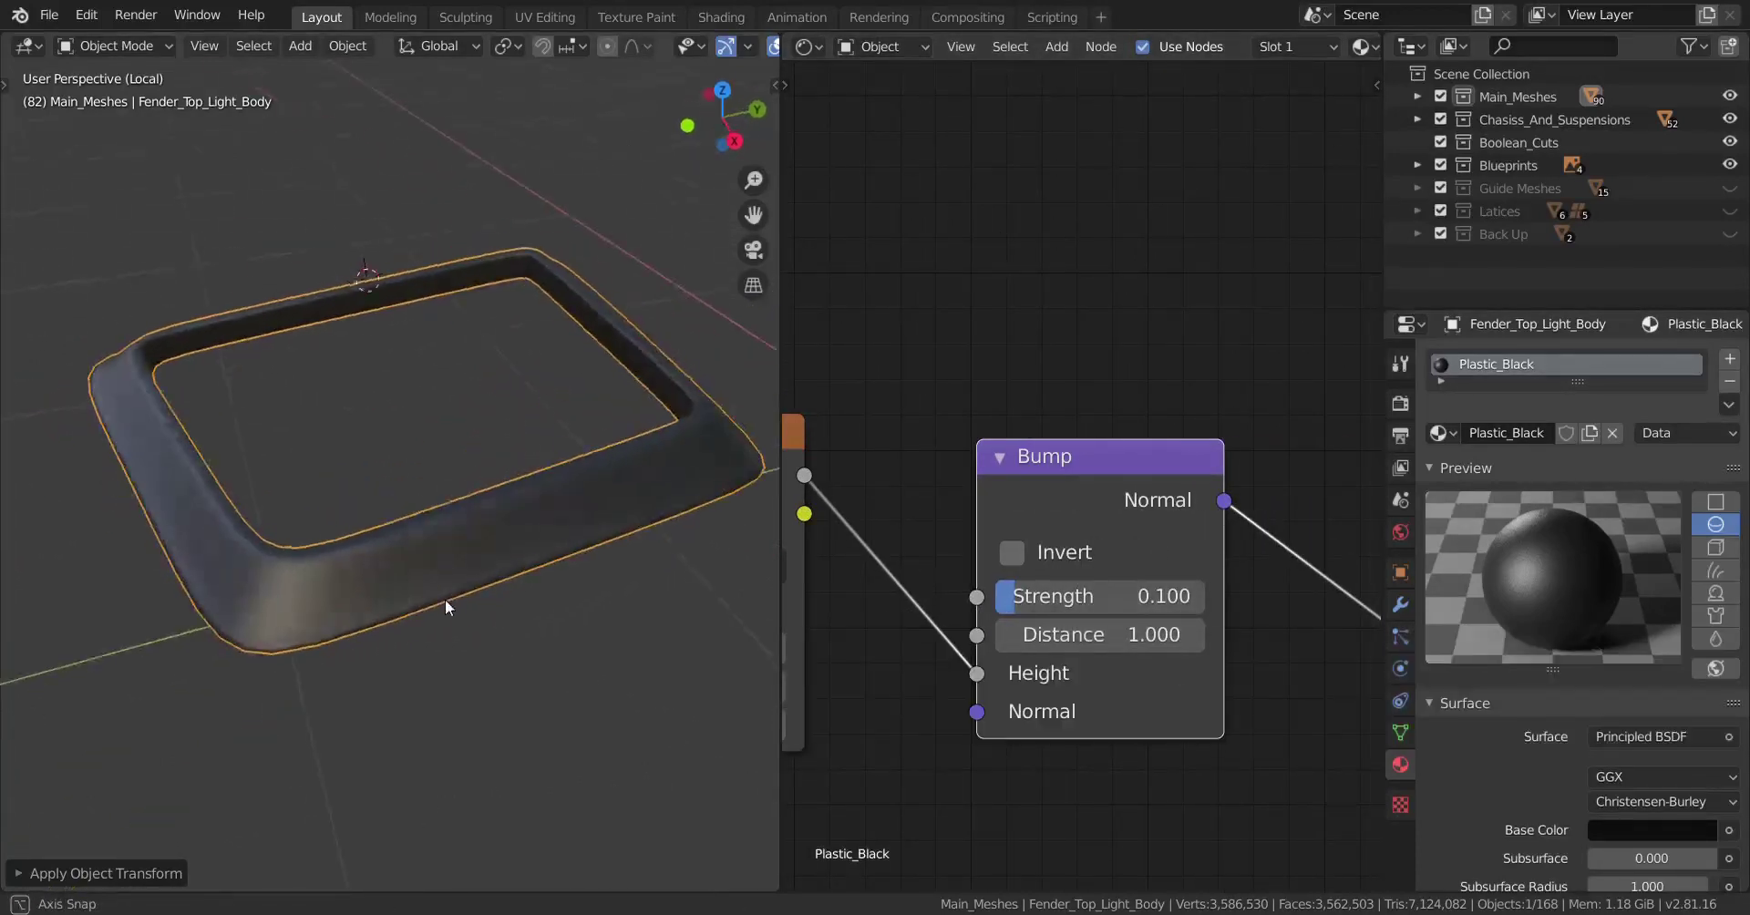
scroll(445, 595, up, 2)
scroll(1168, 611, up, 1)
click(1172, 617)
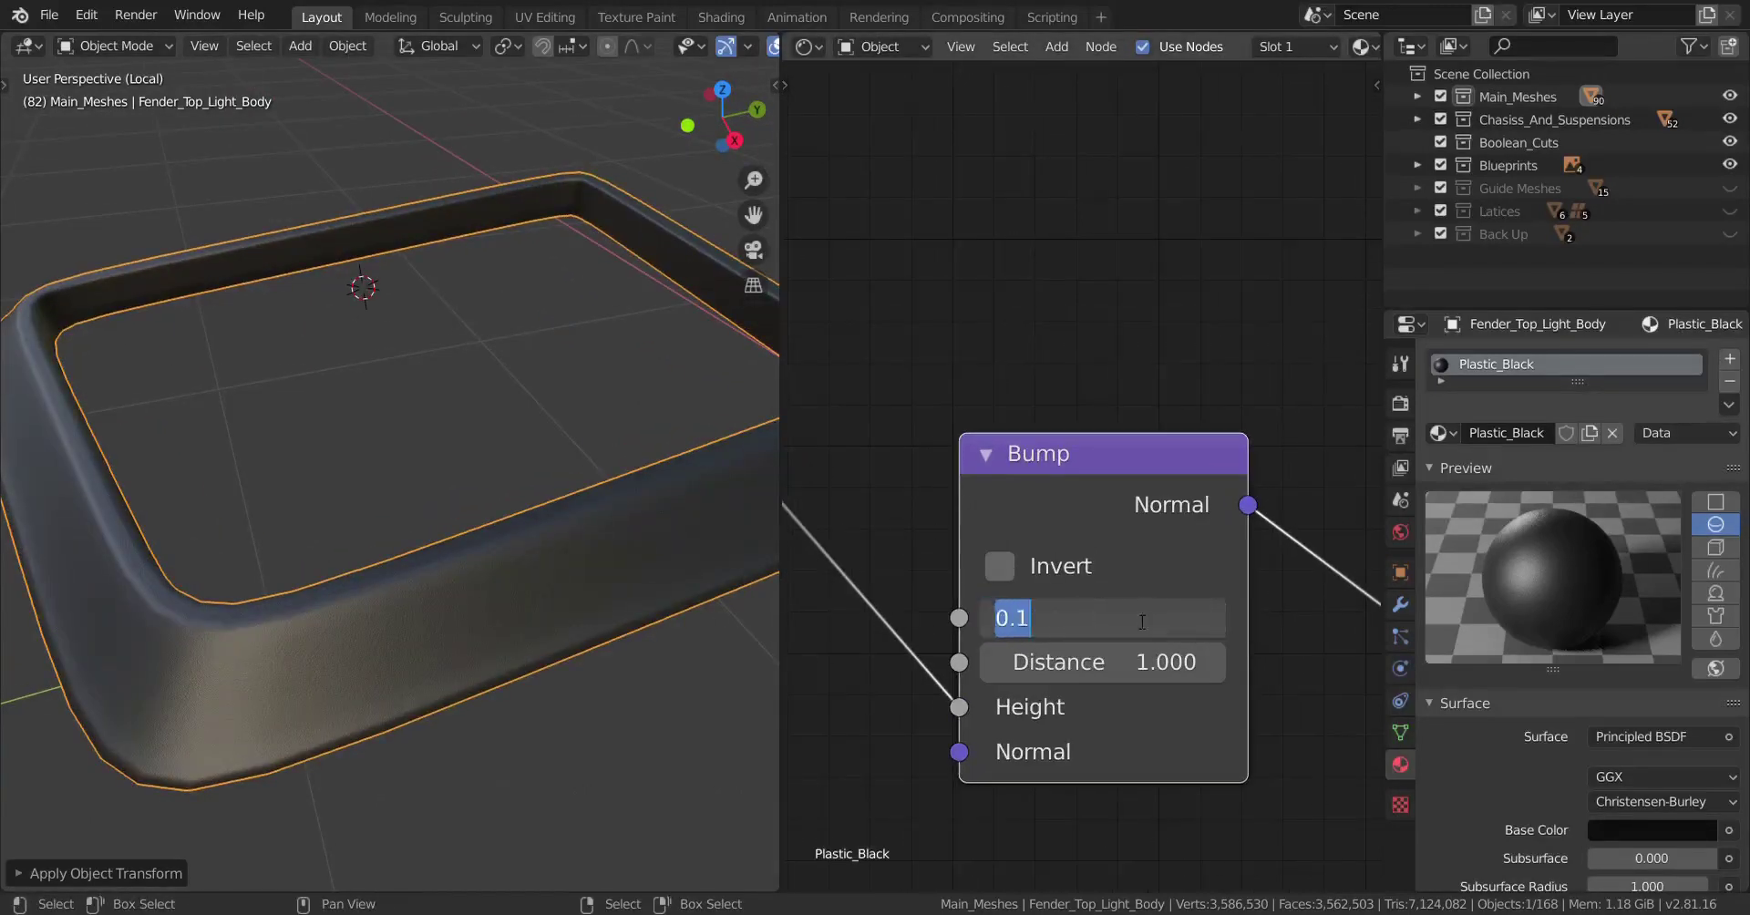
text(.05)
key(Return)
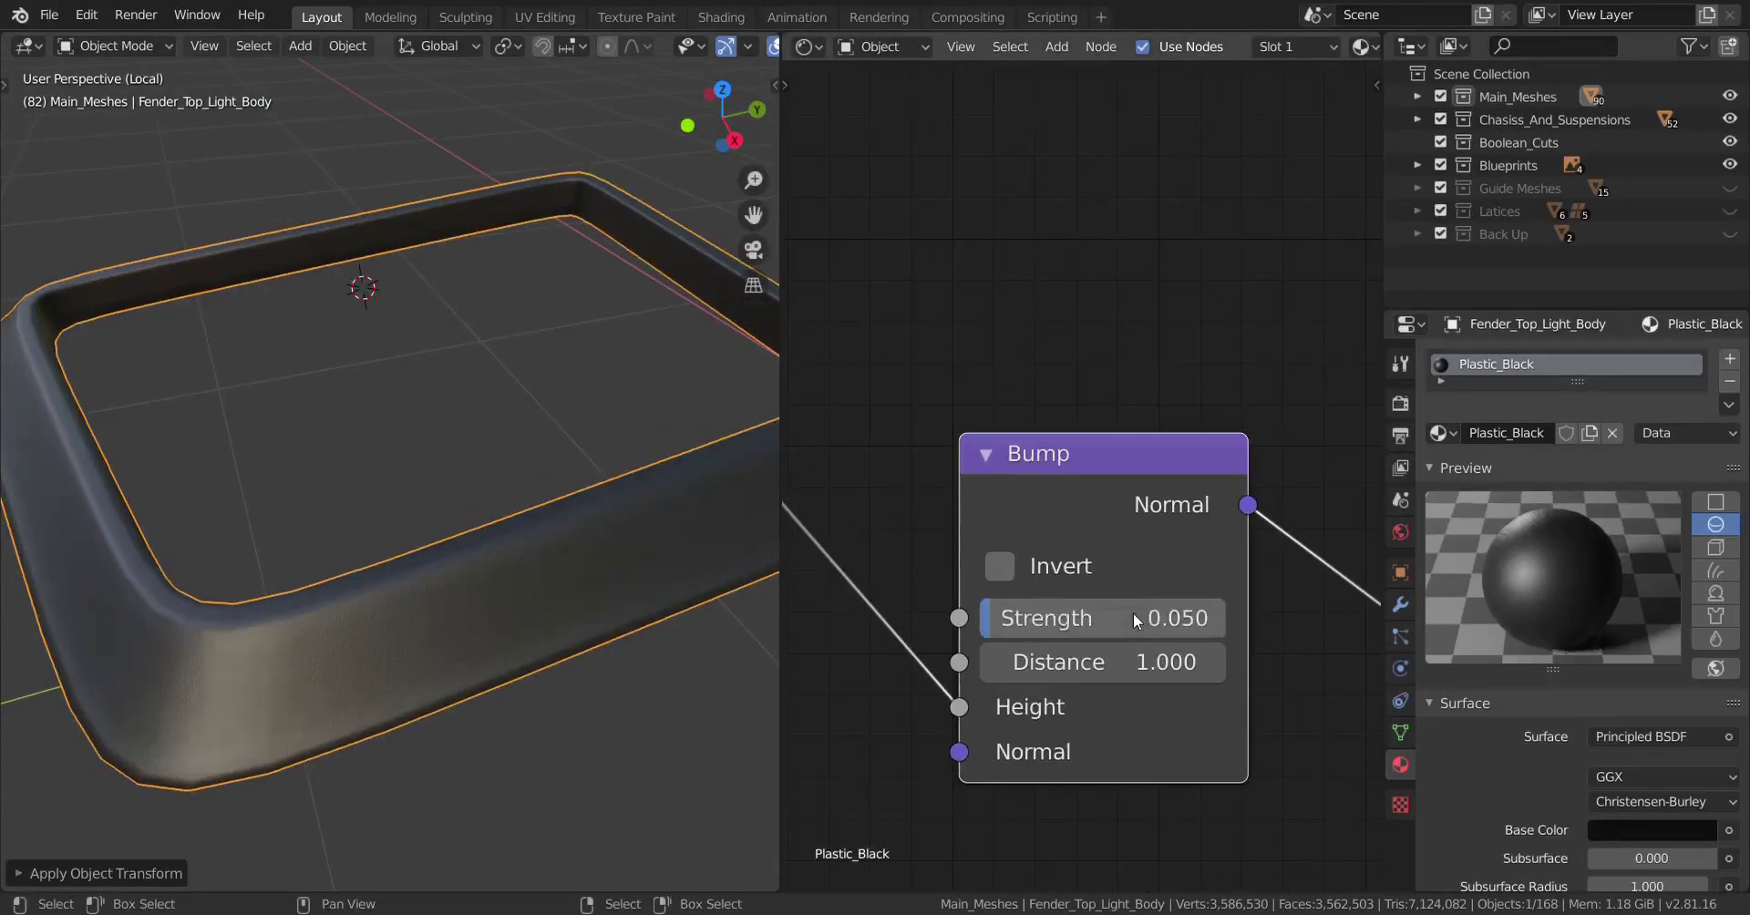
Check the plastic from farther away, deselect the fender light body, and exit local view to show the whole car.
scroll(150, 671, down, 4)
middle_drag(255, 664, 383, 683)
click(498, 565)
mouse_move(441, 567)
middle_down()
mouse_move(250, 523)
mouse_move(387, 512)
mouse_move(435, 545)
mouse_move(315, 572)
mouse_move(409, 573)
middle_up()
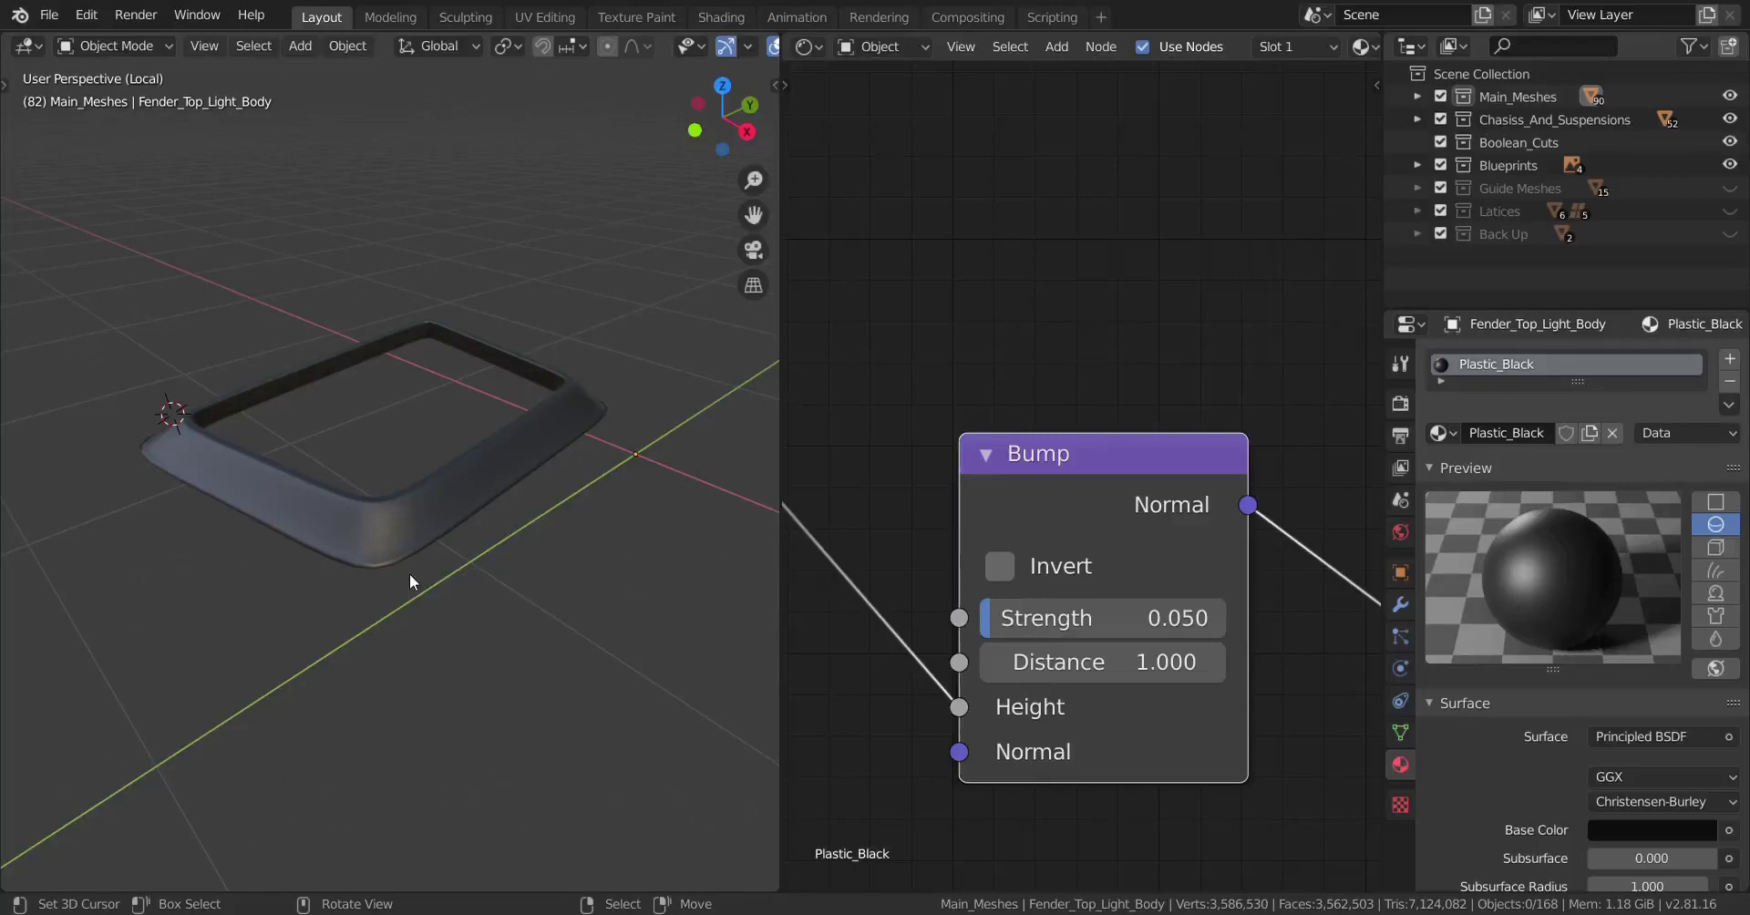
key(KP_Divide)
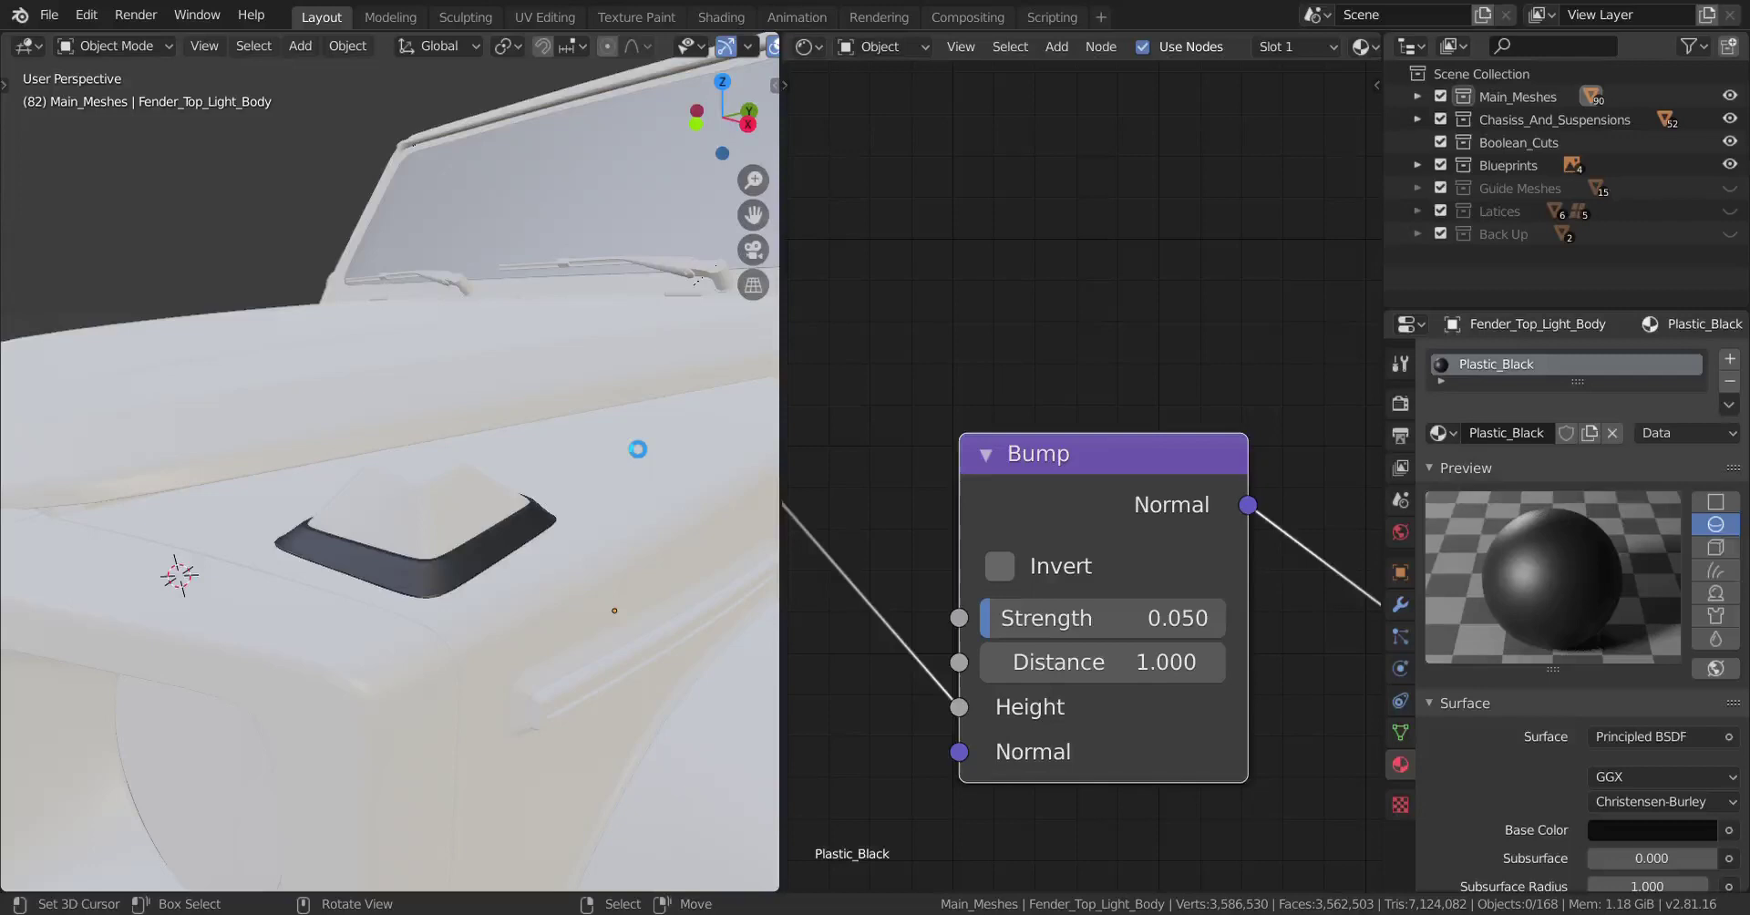
key(Home)
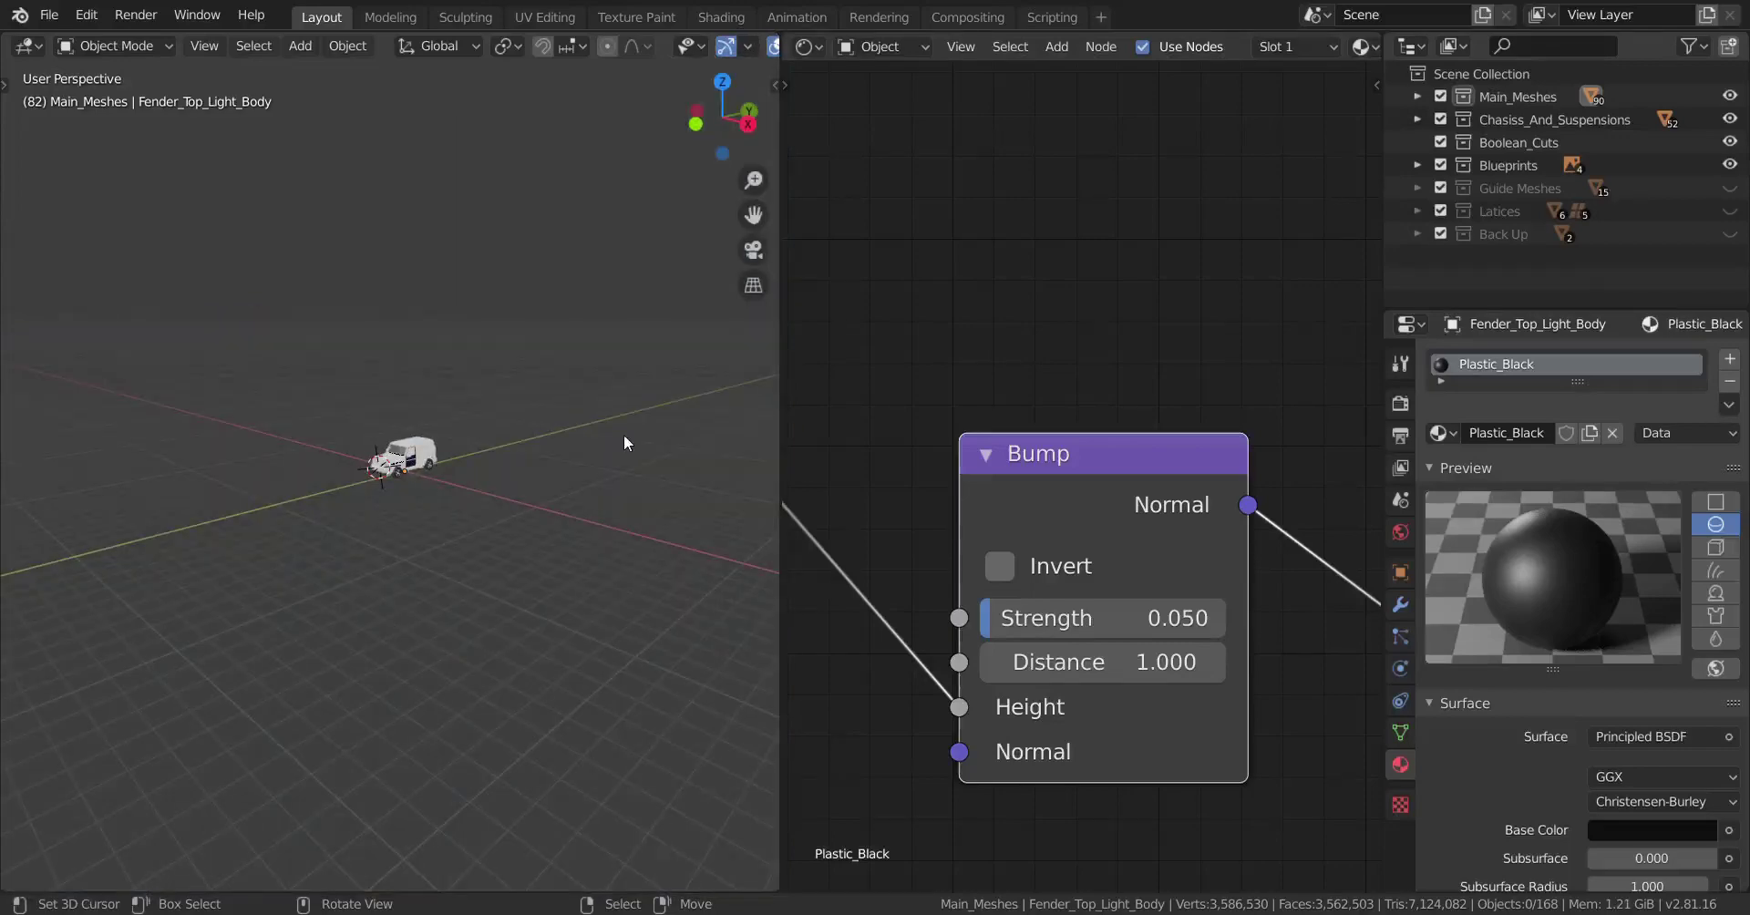
key(KP_Decimal)
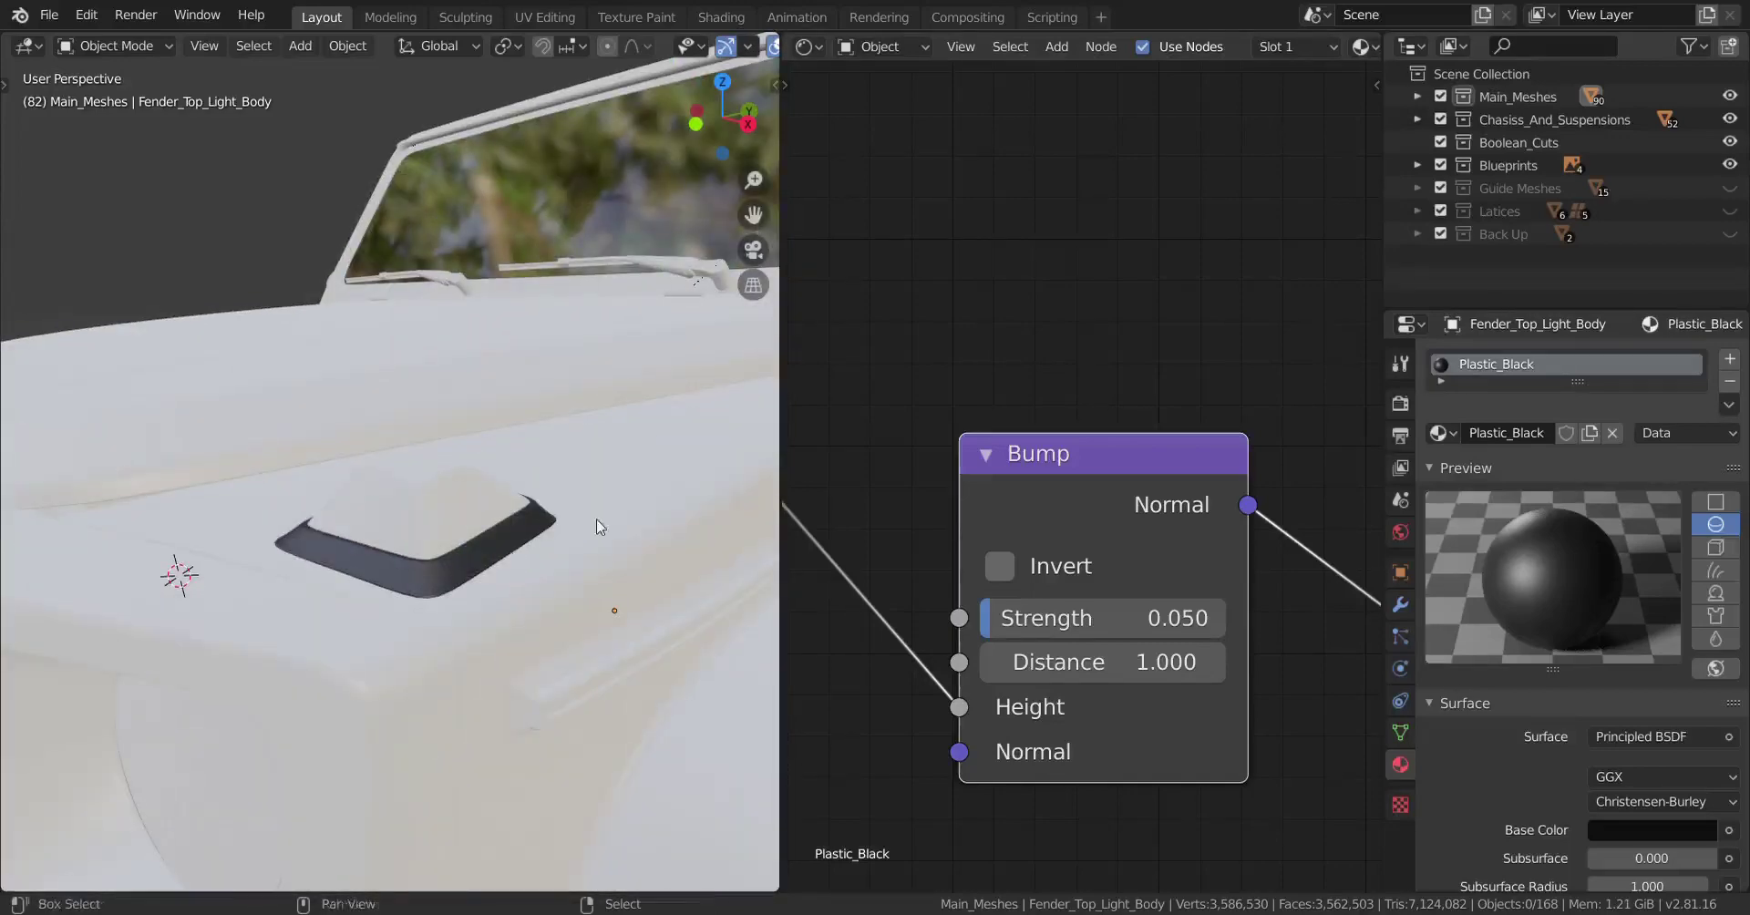
scroll(533, 522, down, 4)
scroll(533, 519, up, 2)
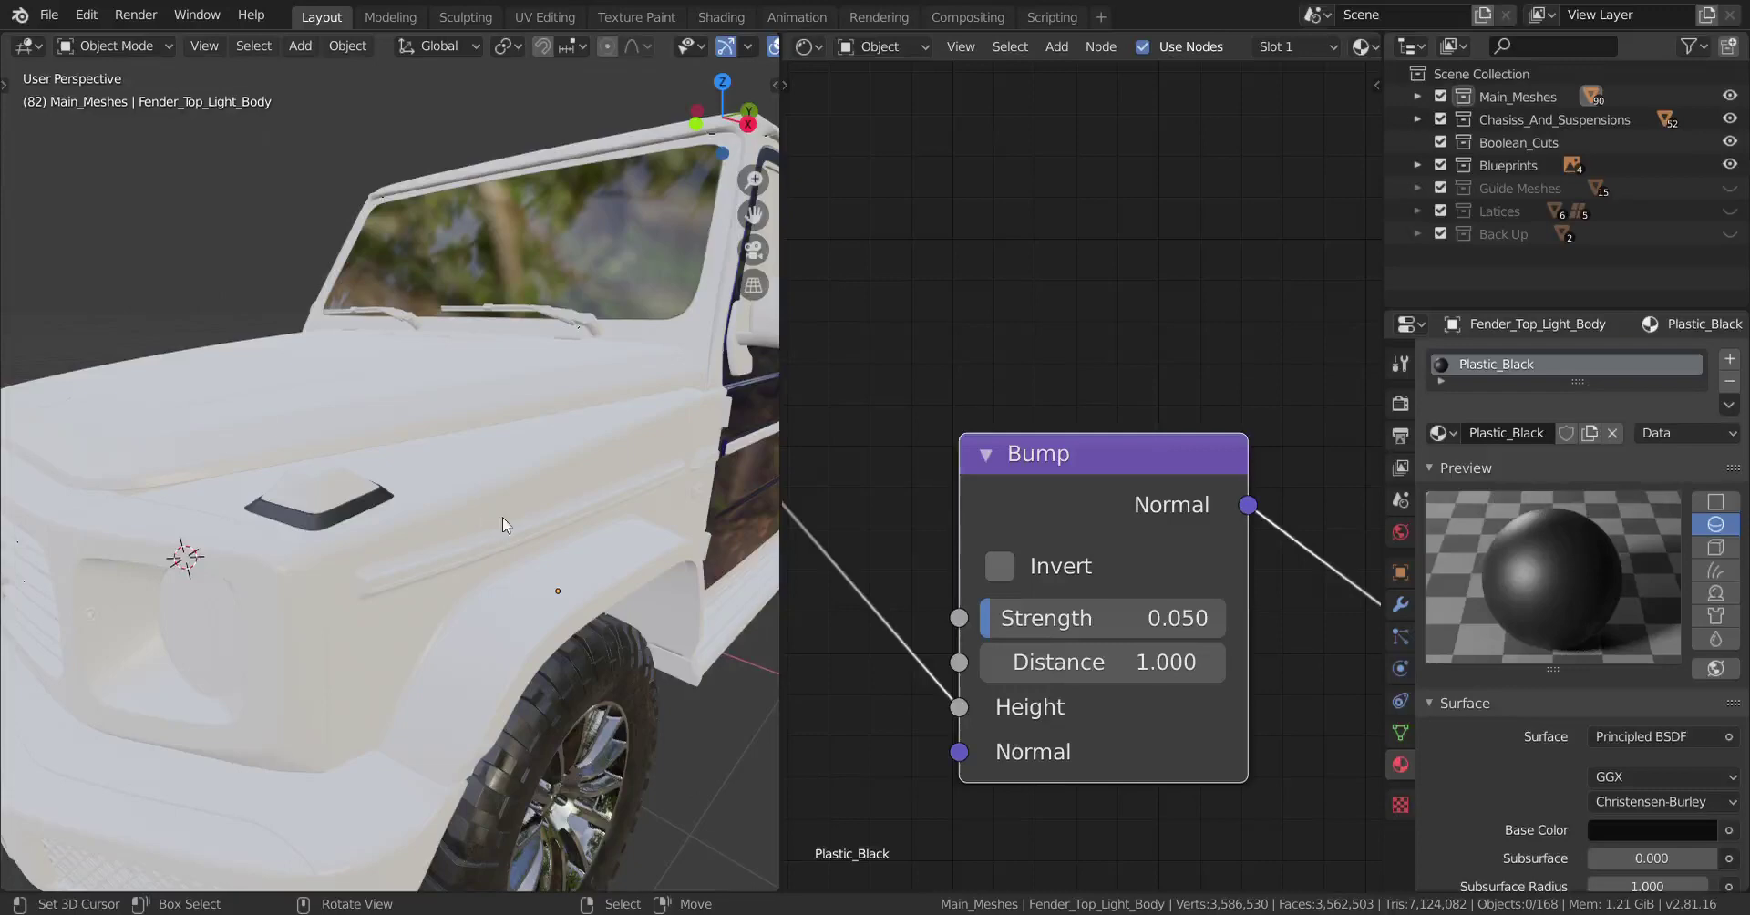
Switch the viewport to Solid shading and inspect the front of the car, leaving nothing selected.
key(z)
click(610, 517)
mouse_move(499, 550)
middle_down()
mouse_move(545, 557)
mouse_move(512, 554)
middle_up()
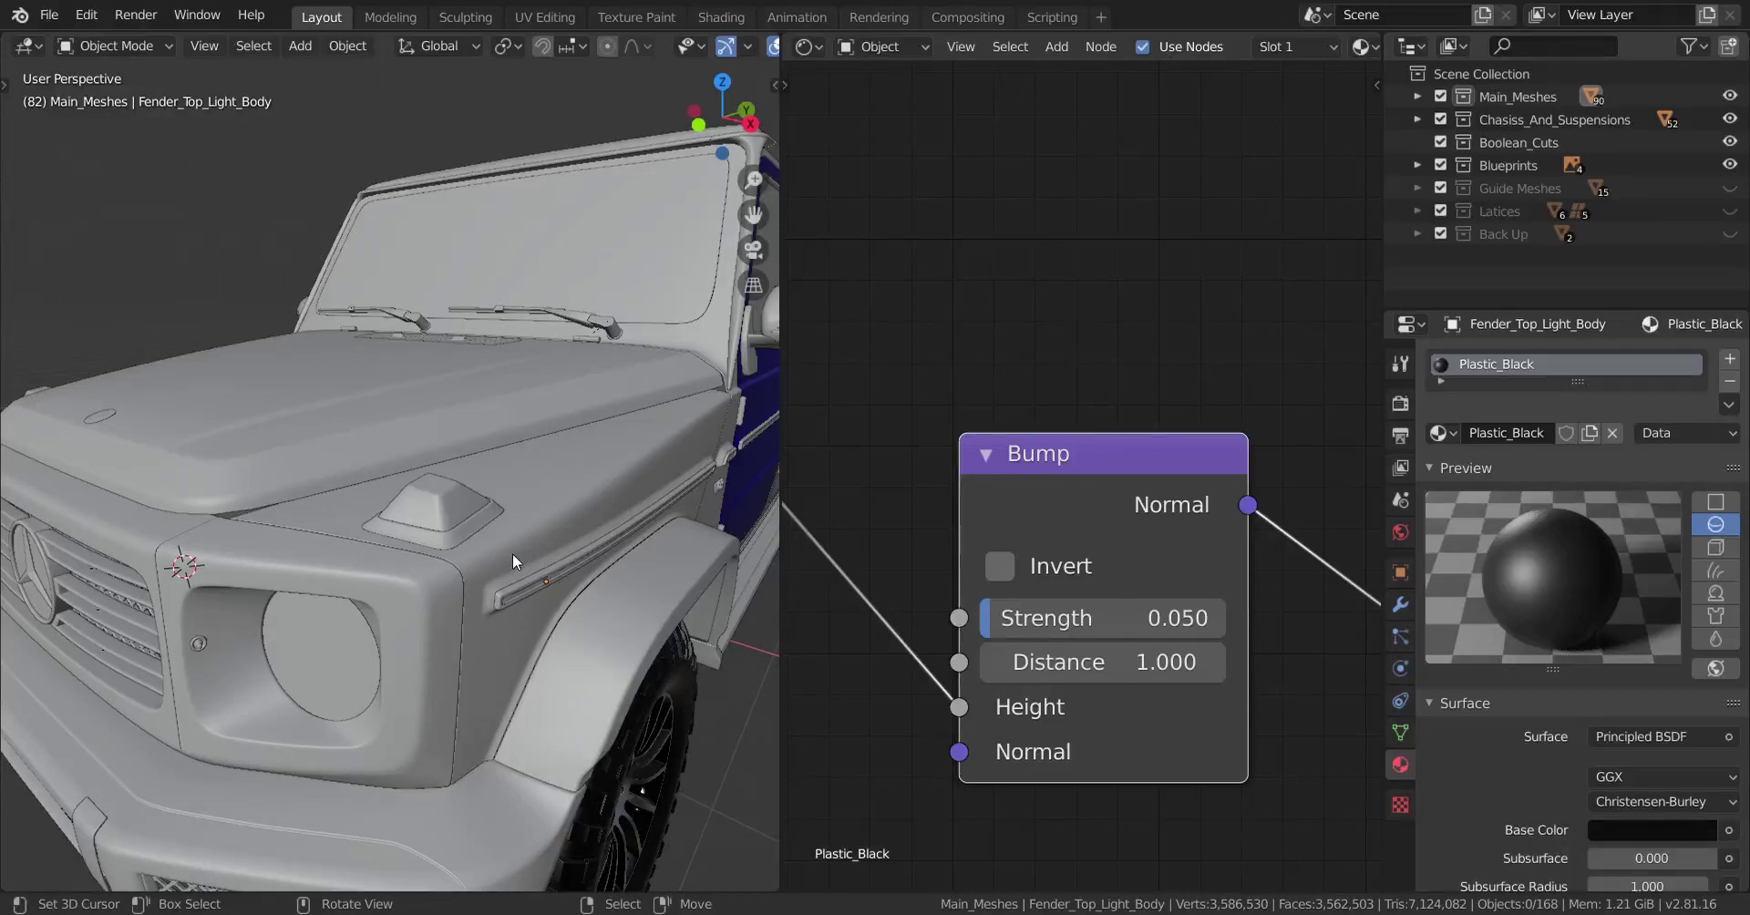
click(444, 538)
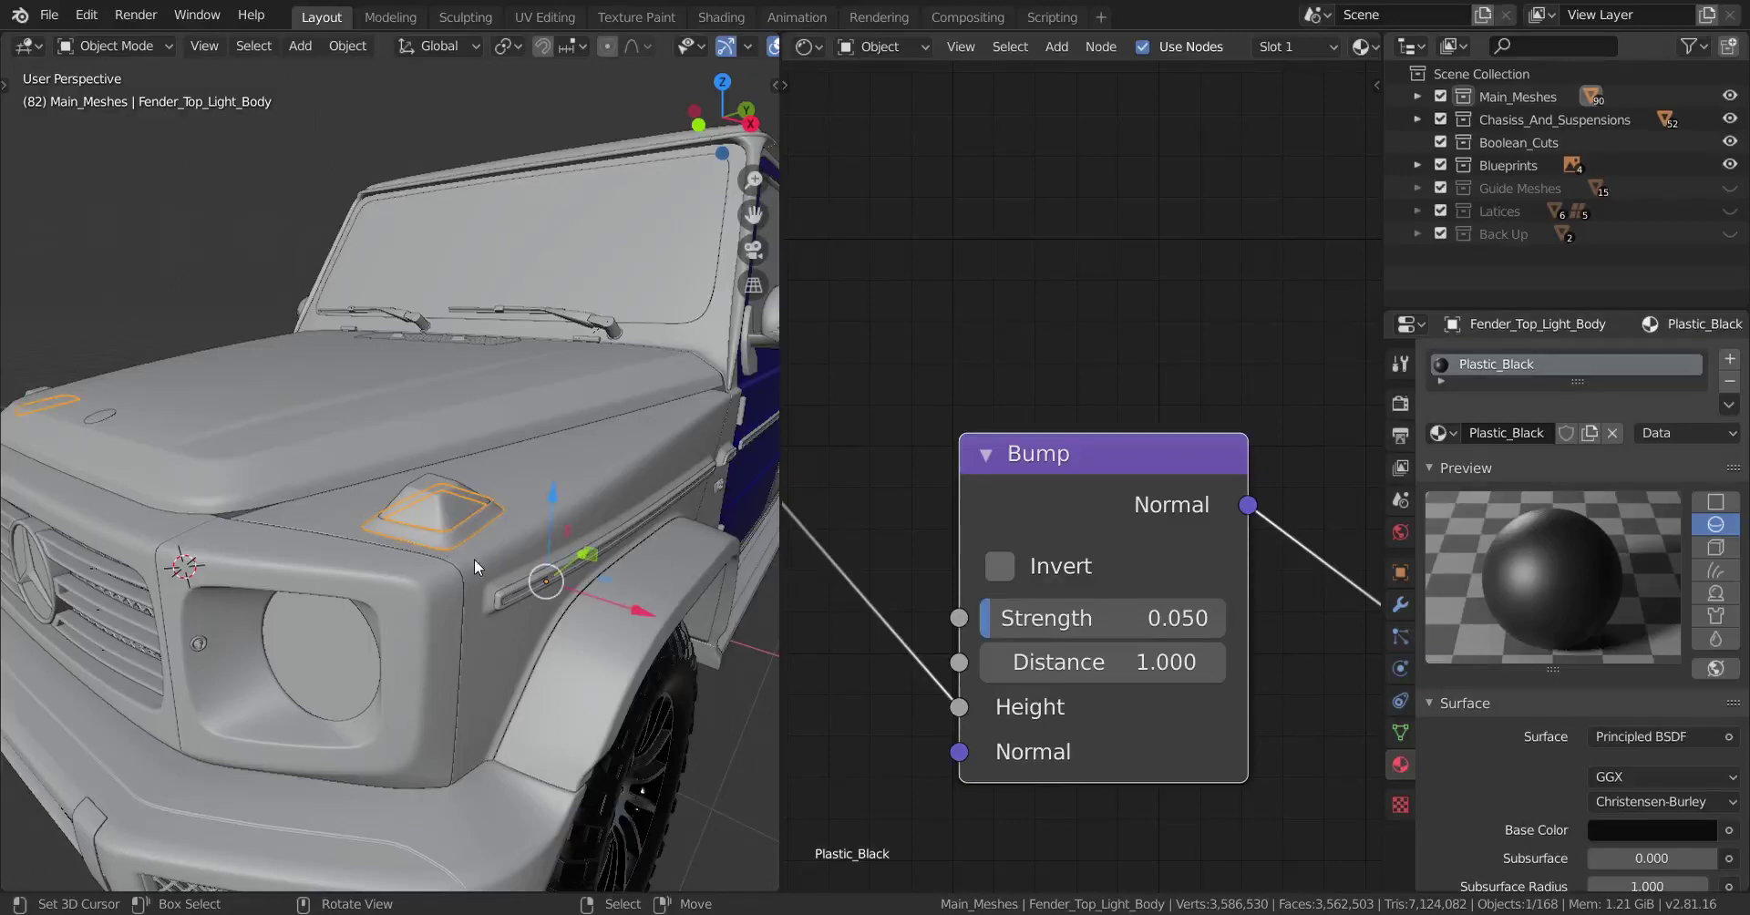
mouse_move(474, 560)
middle_down()
mouse_move(534, 550)
mouse_move(498, 549)
middle_up()
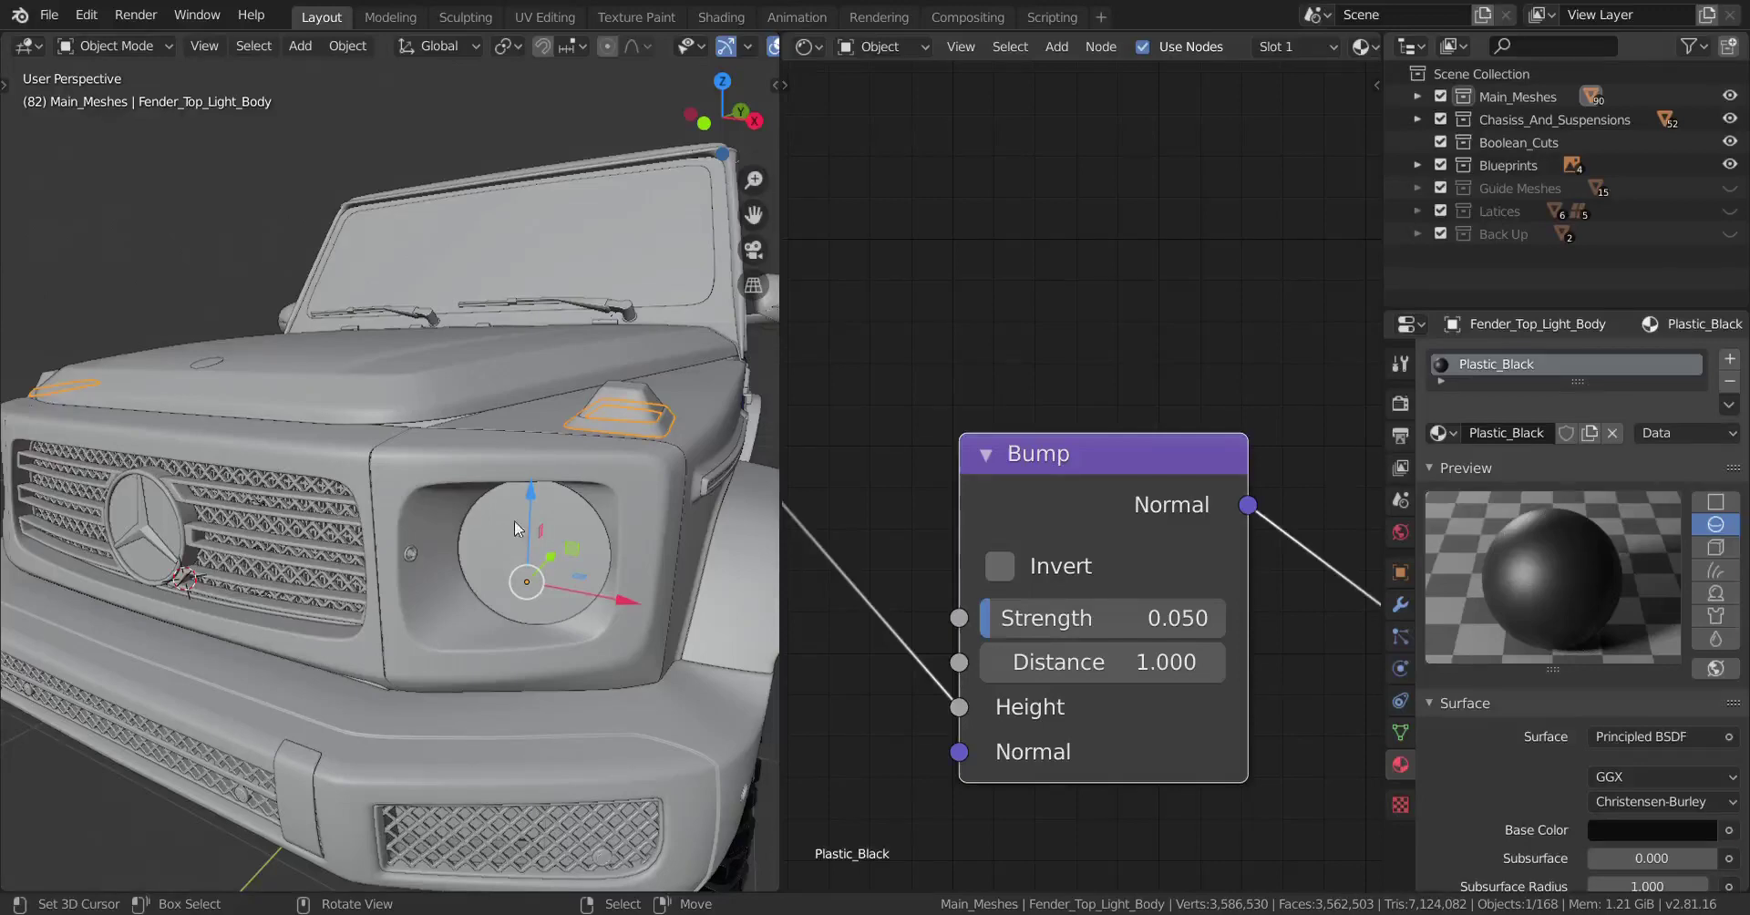
middle_drag(534, 525, 495, 523)
key(a)
key(a)
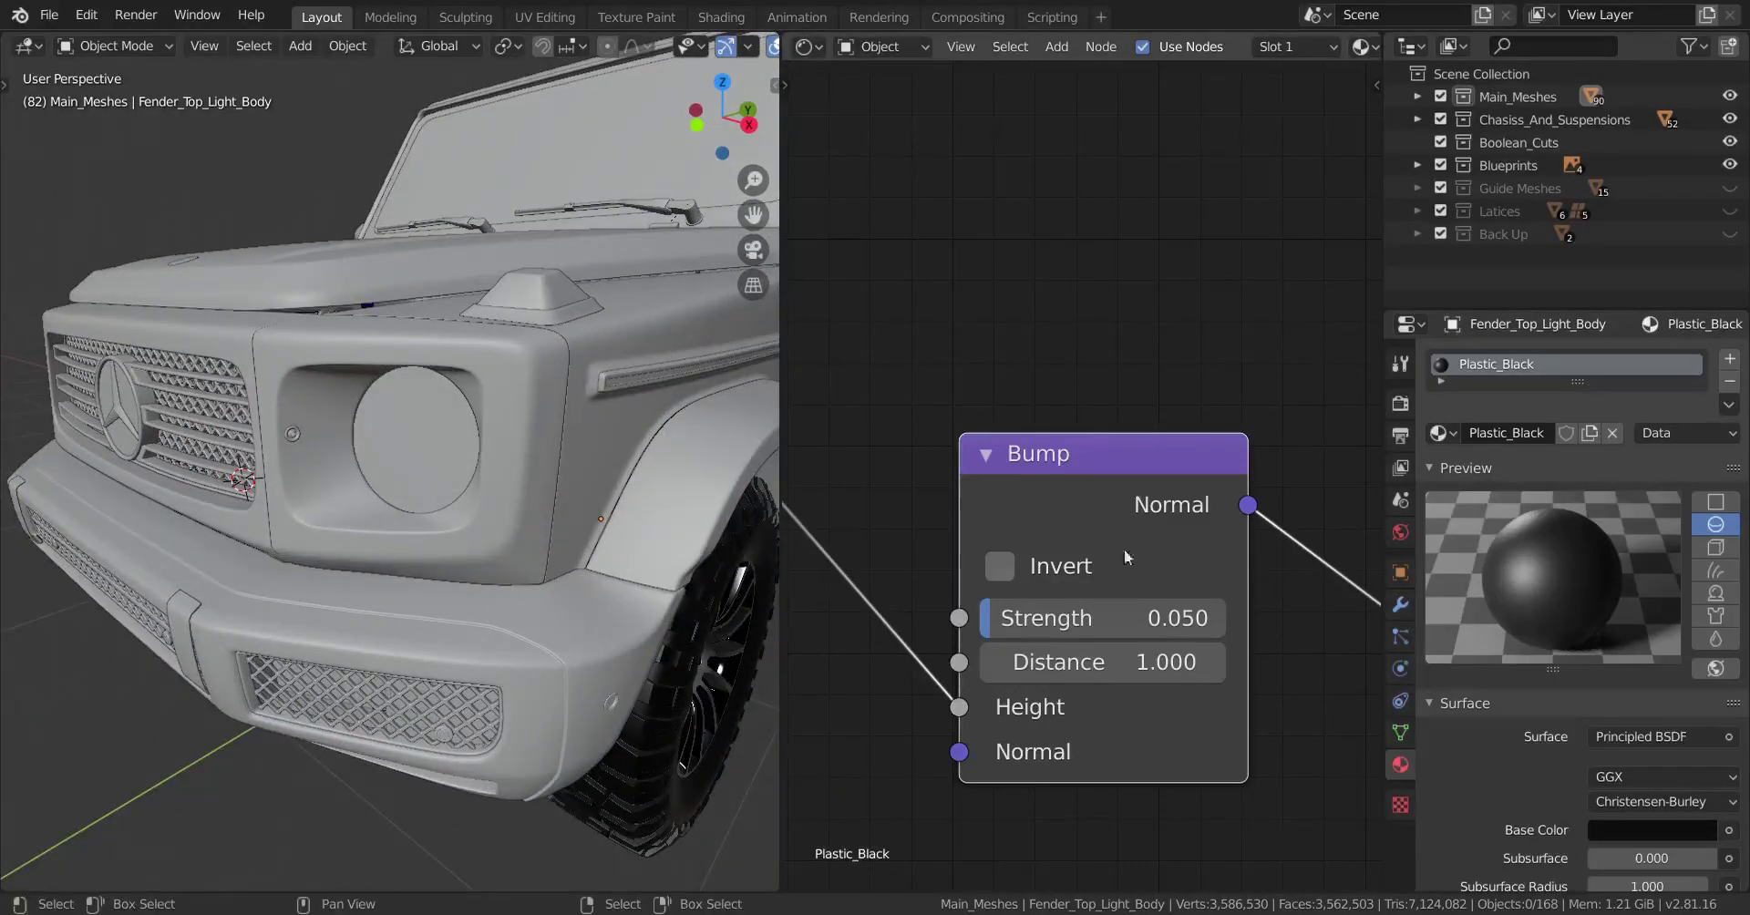
Select the chassis main frame cover beneath the car and briefly isolate it to check its shape.
middle_drag(540, 578, 543, 513)
middle_drag(412, 297, 447, 242)
click(512, 347)
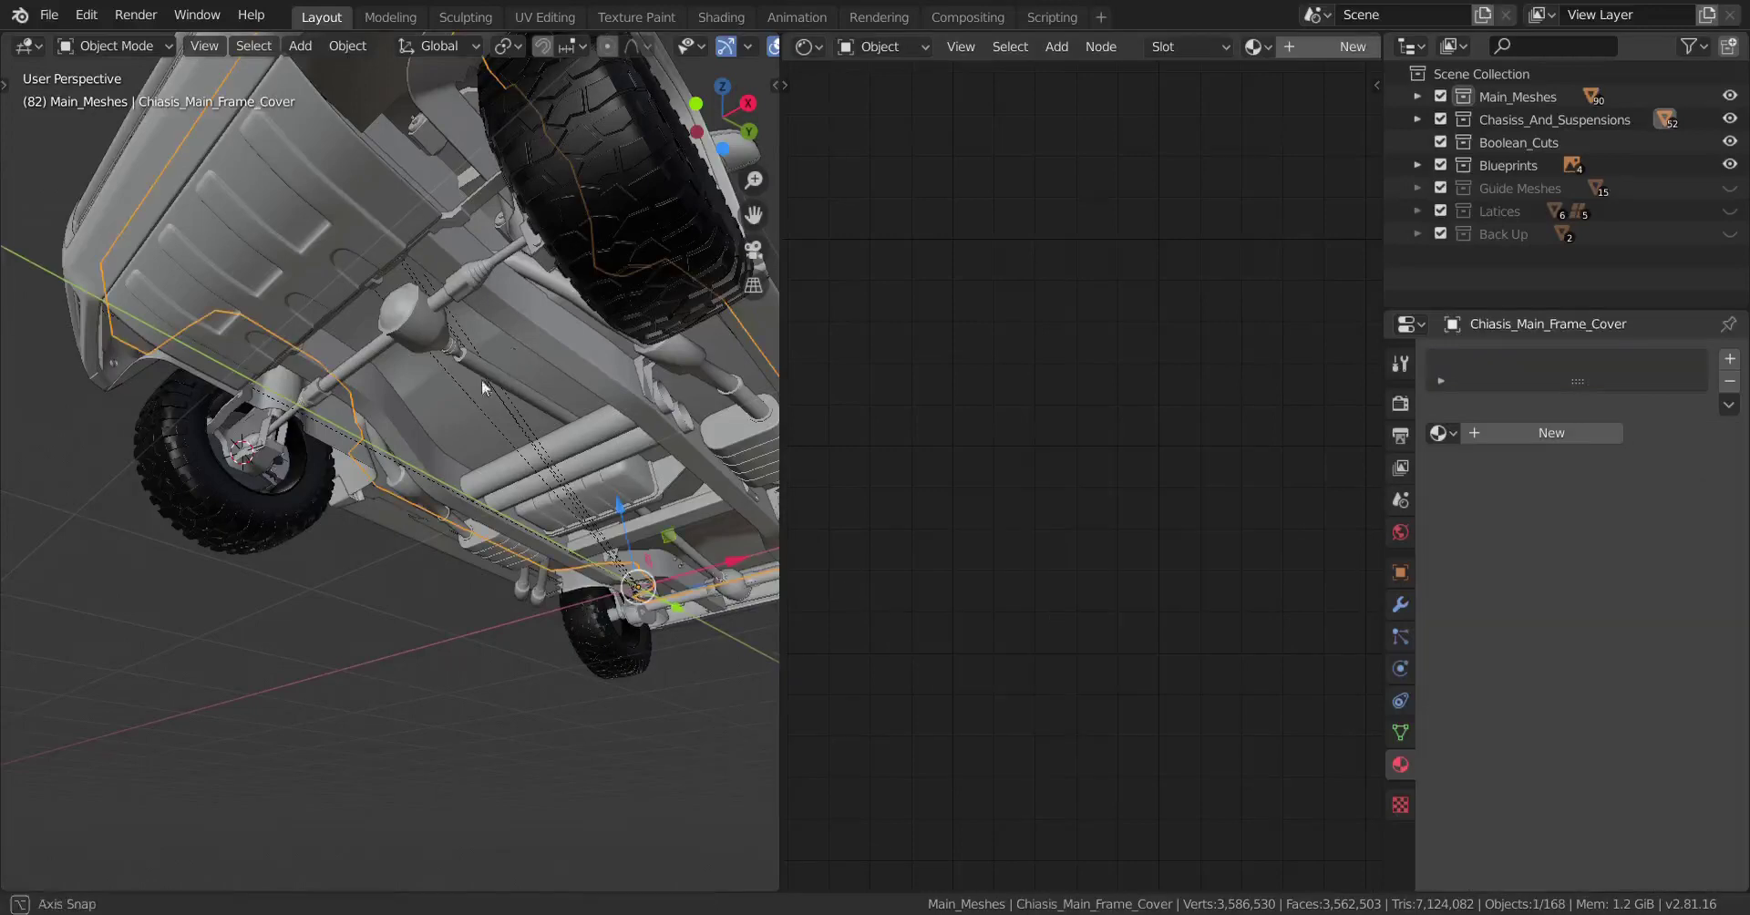
middle_drag(481, 380, 483, 436)
key(KP_Divide)
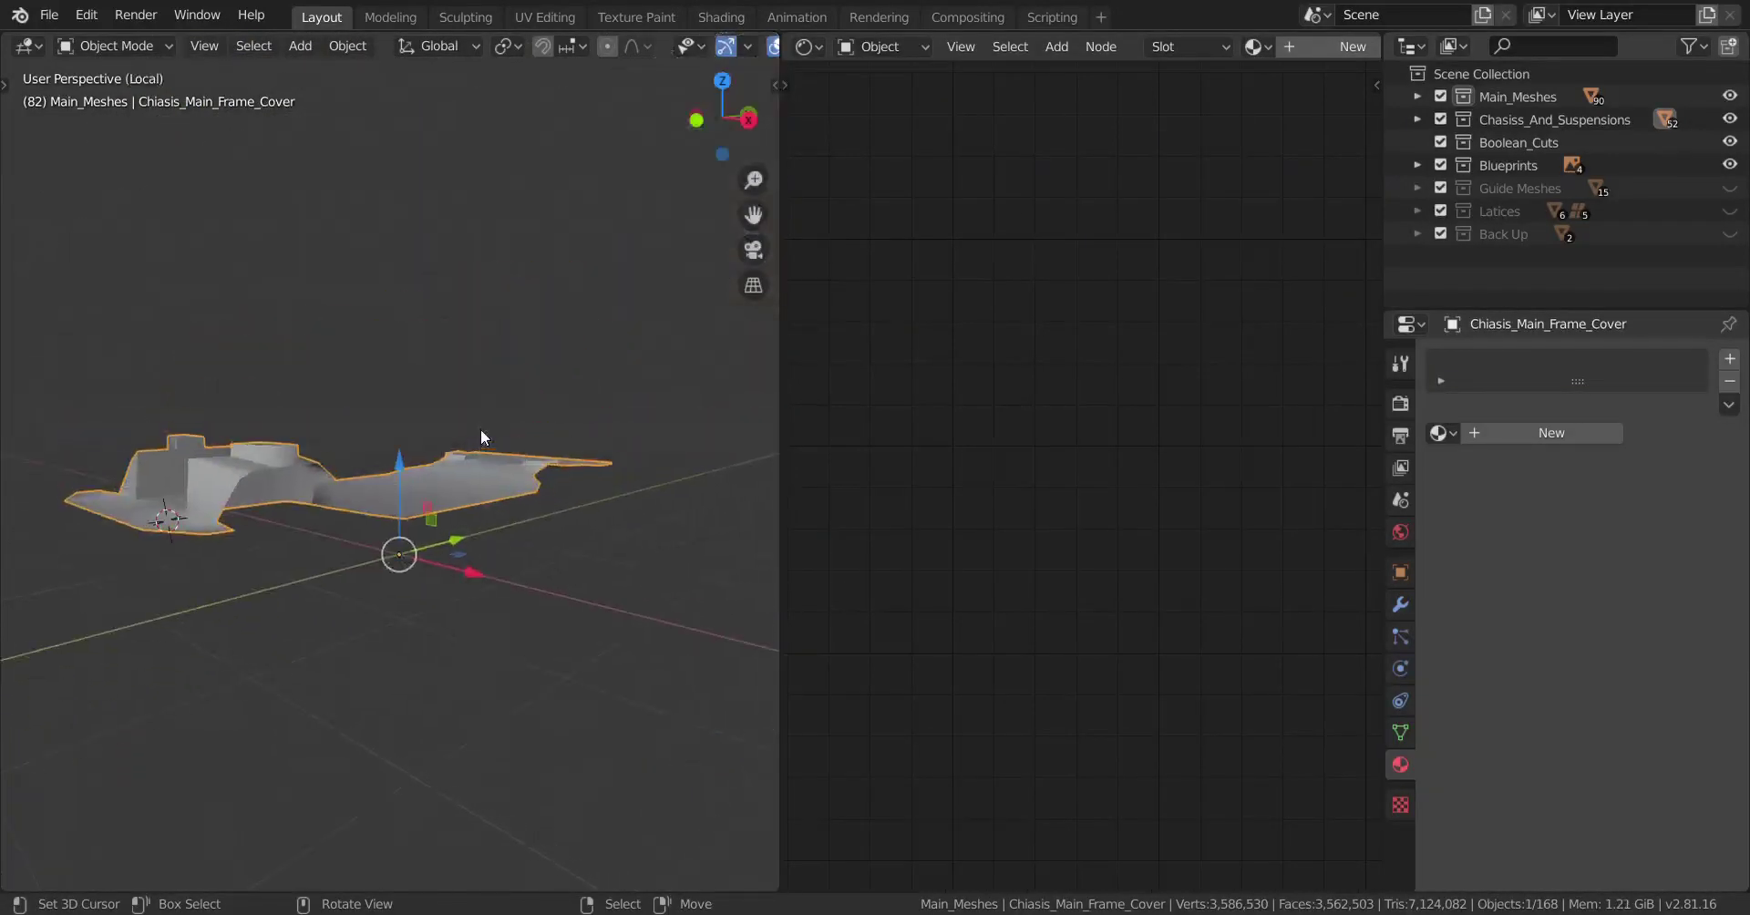
key(KP_Divide)
middle_drag(479, 429, 461, 474)
Create a new material on the chassis main frame cover and name it Shaderless.
click(1539, 434)
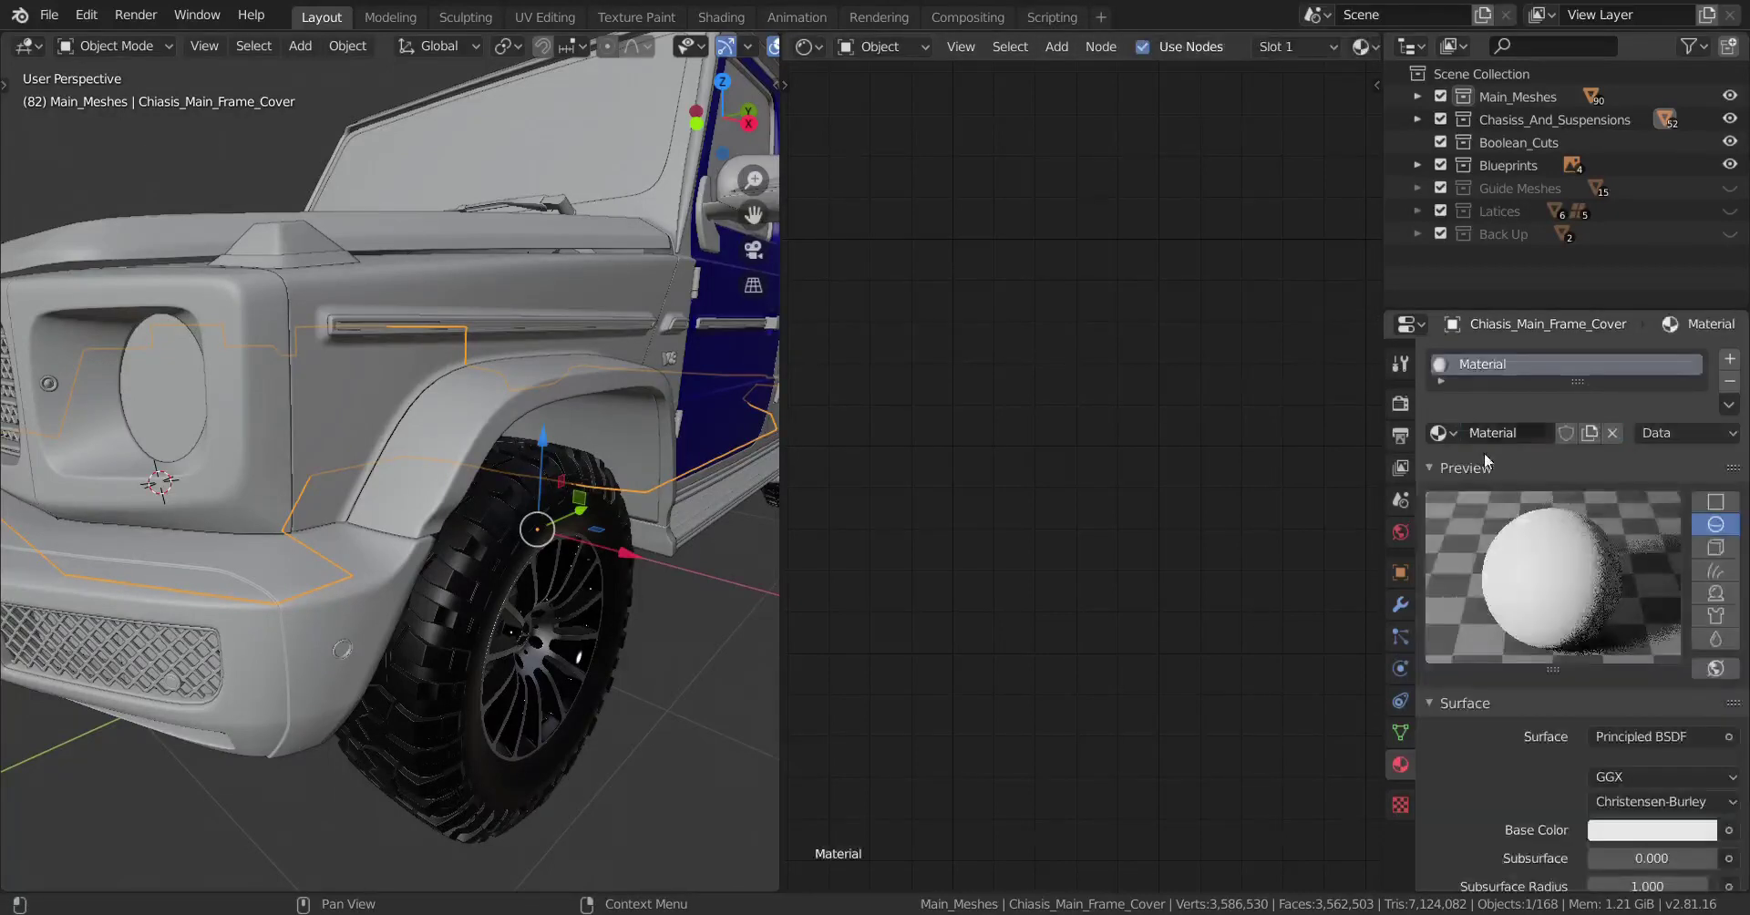
text(Shad)
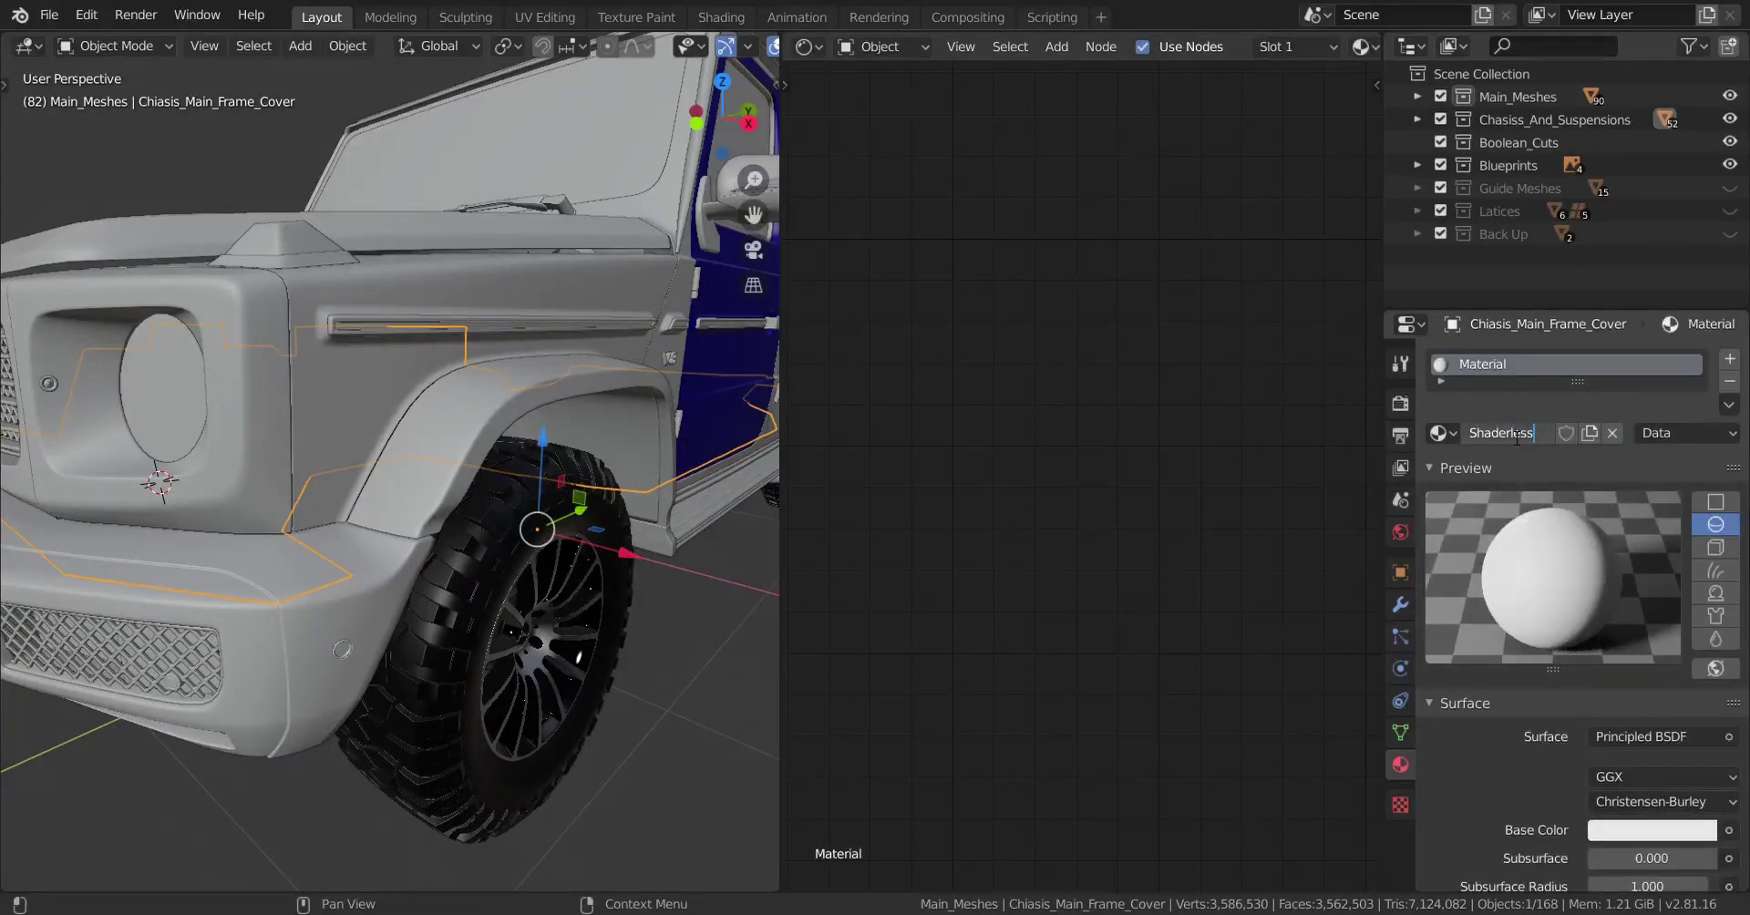
key(Return)
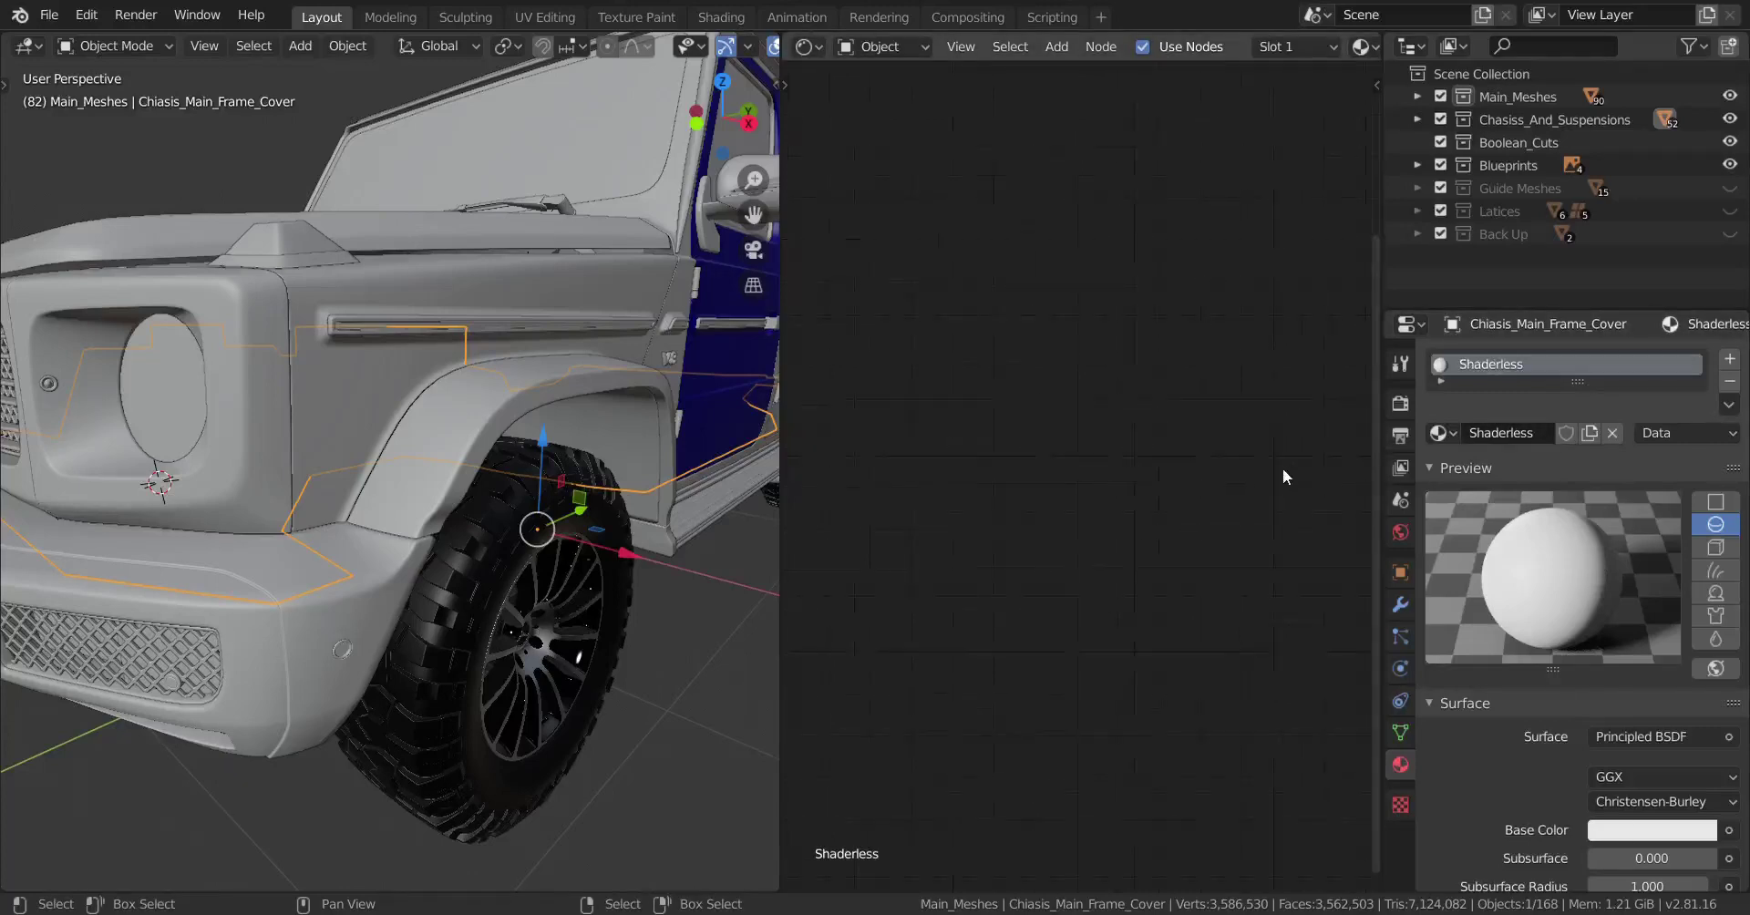
Convert the Shaderless material's Principled BSDF to a Diffuse BSDF and set its Color to black.
key(Home)
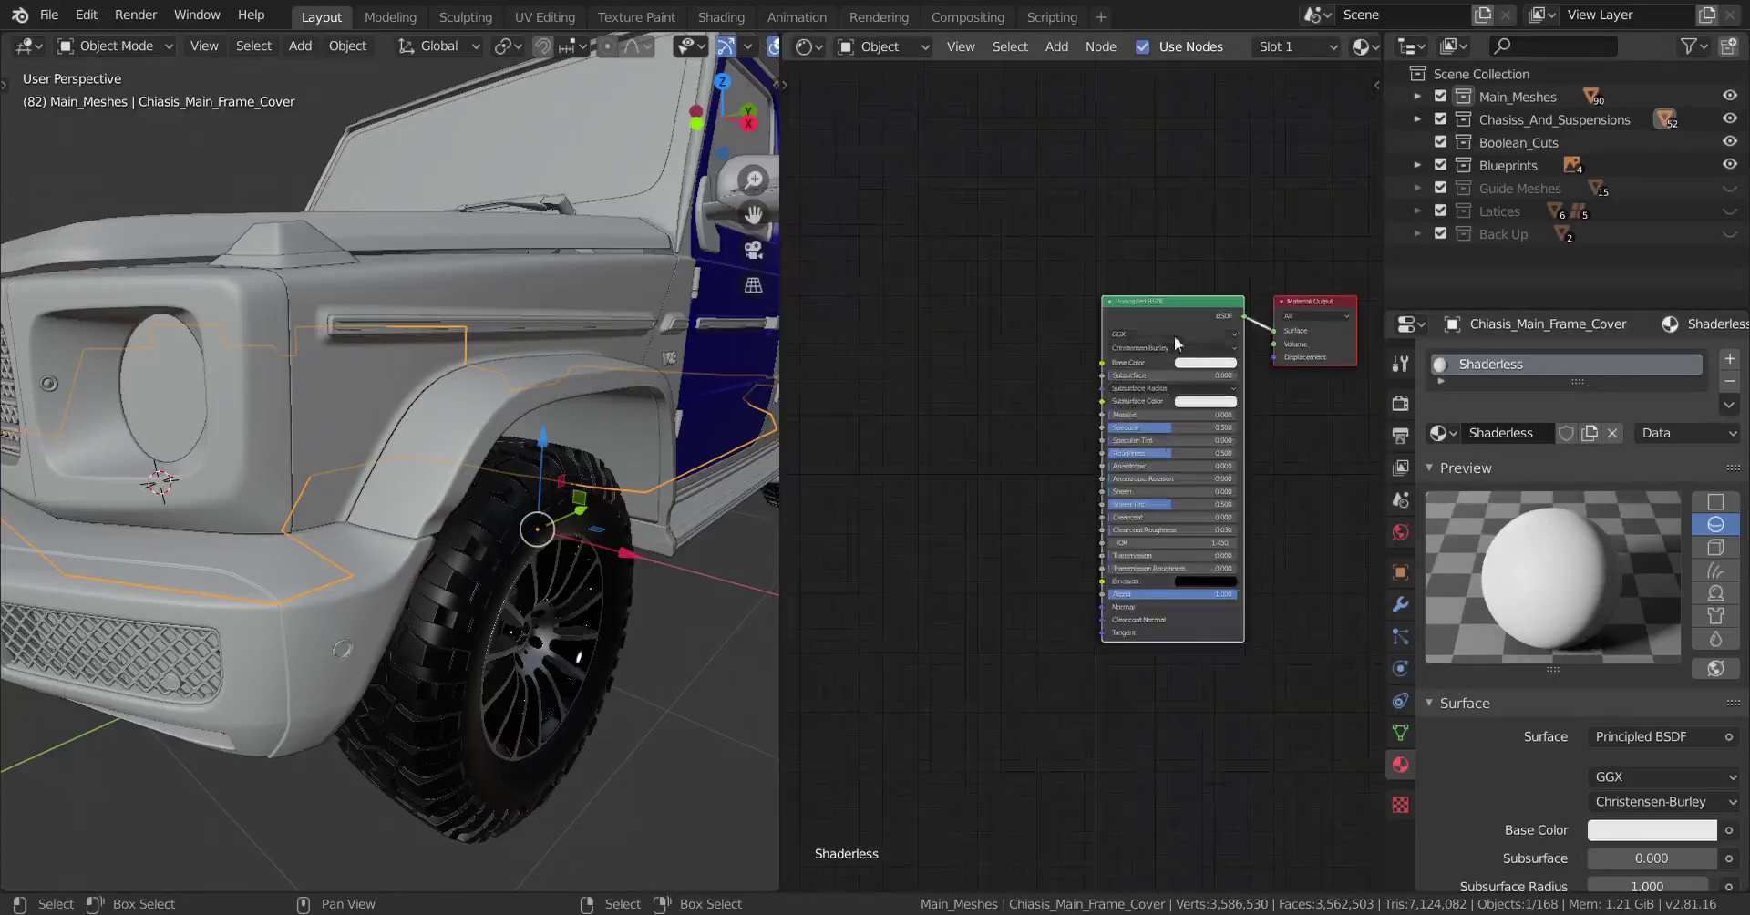
key(shift+s)
mouse_move(1196, 475)
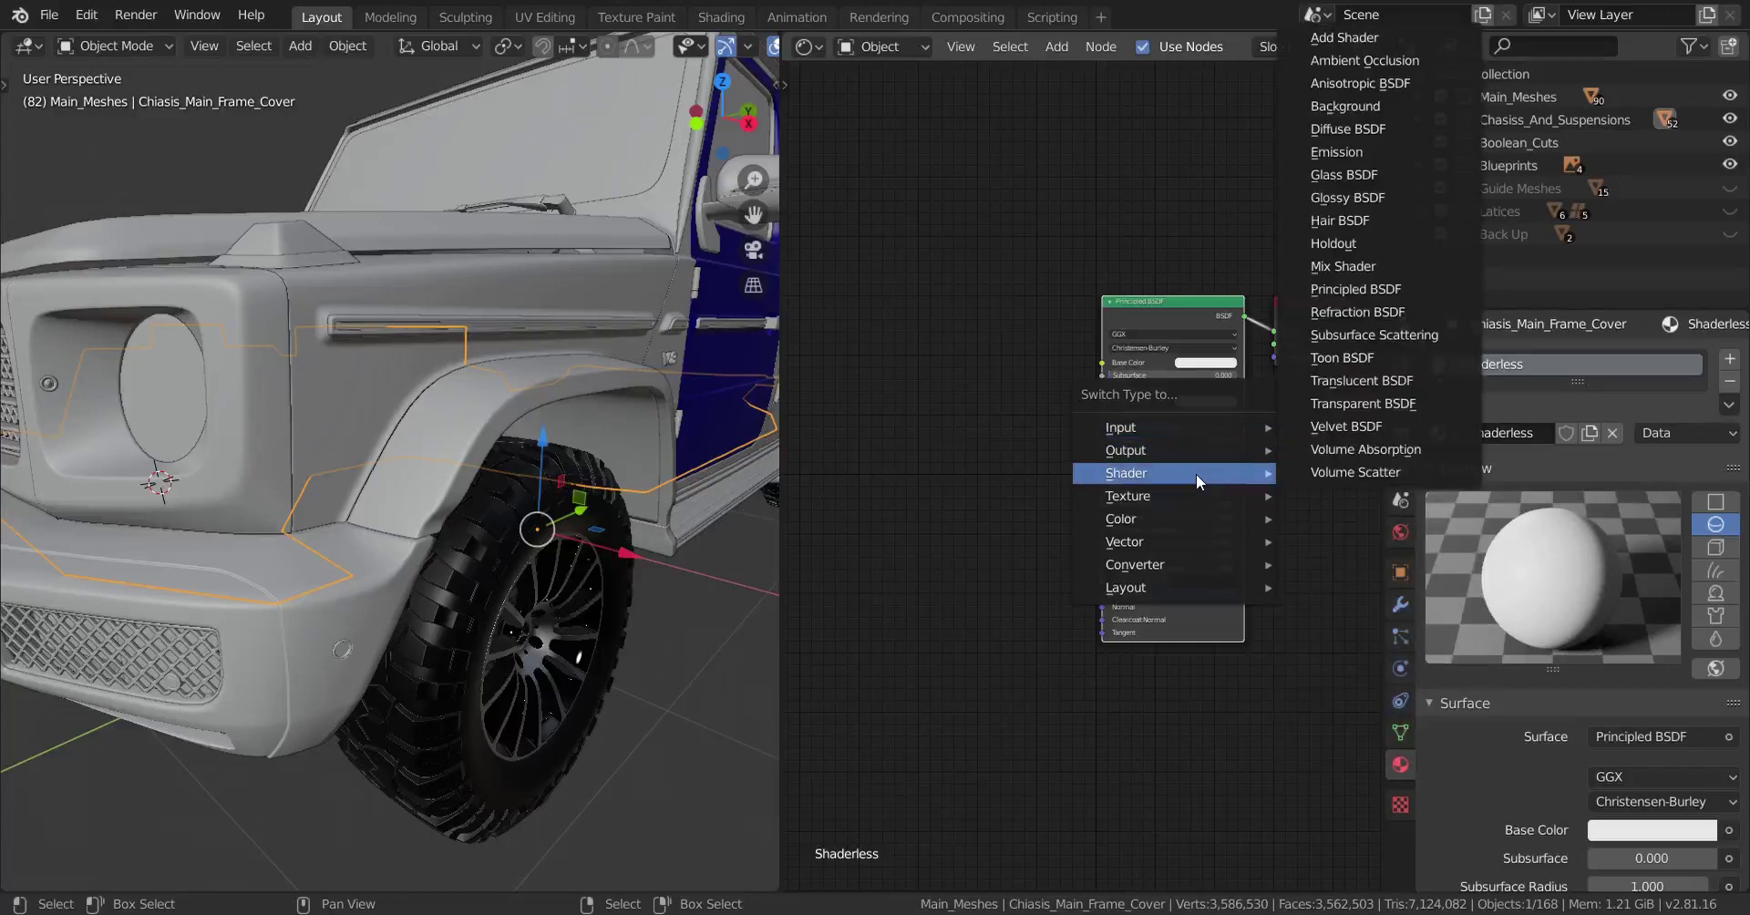
click(1360, 130)
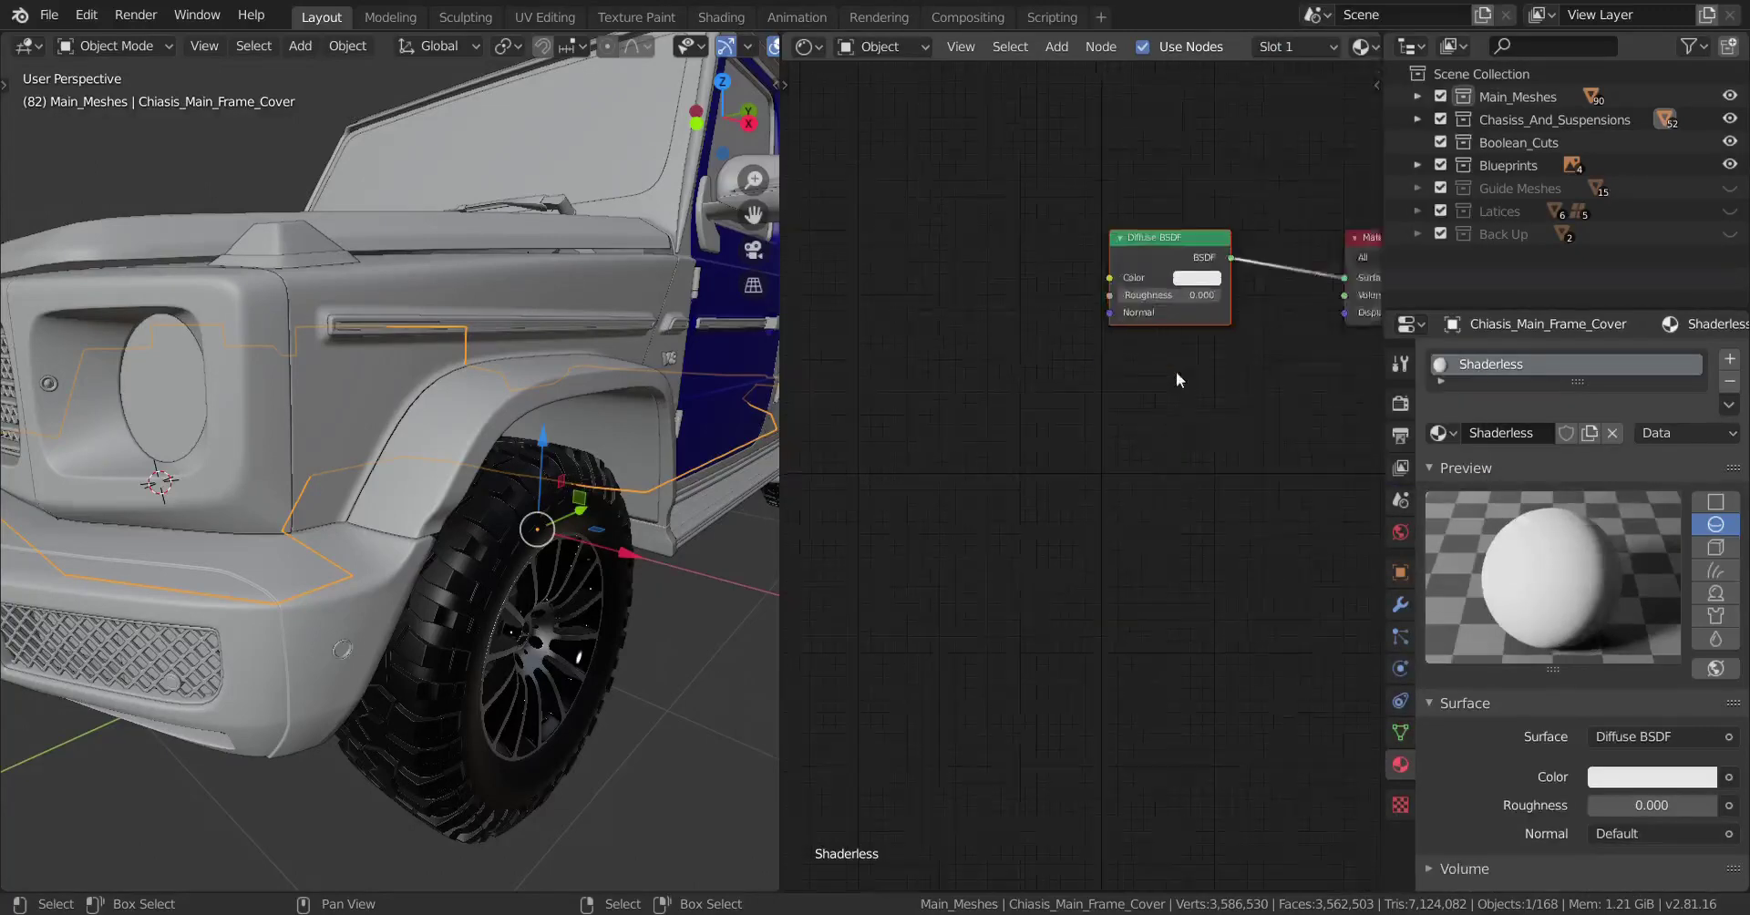
click(1213, 264)
drag(1329, 319, 1329, 410)
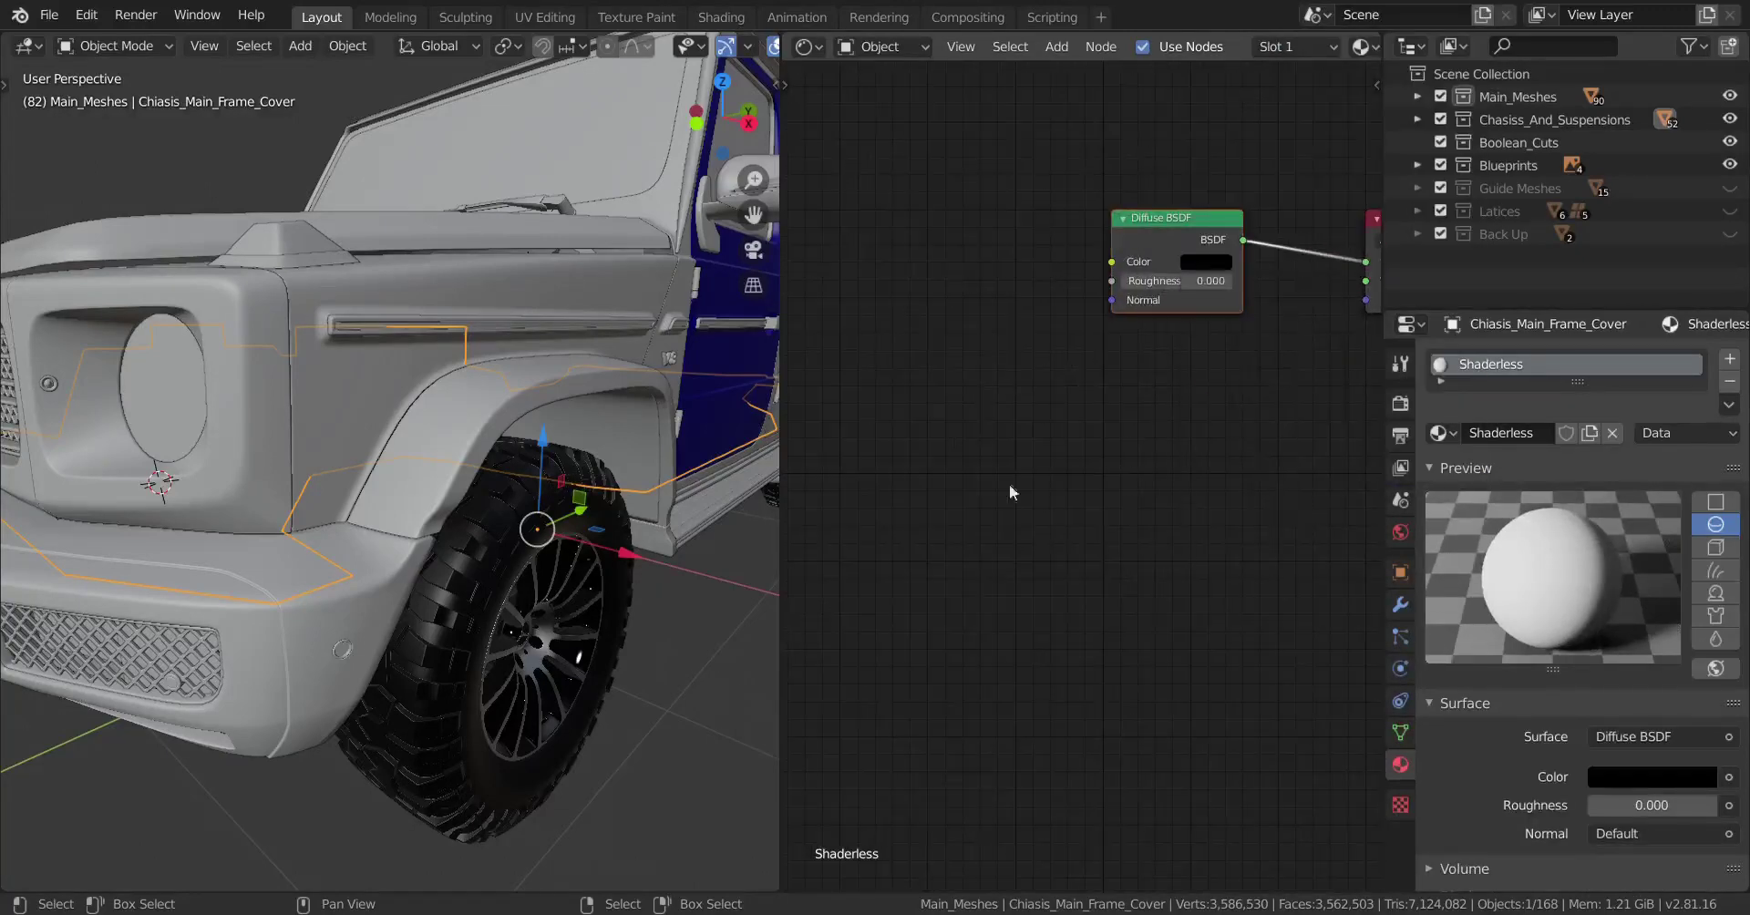
click(1083, 473)
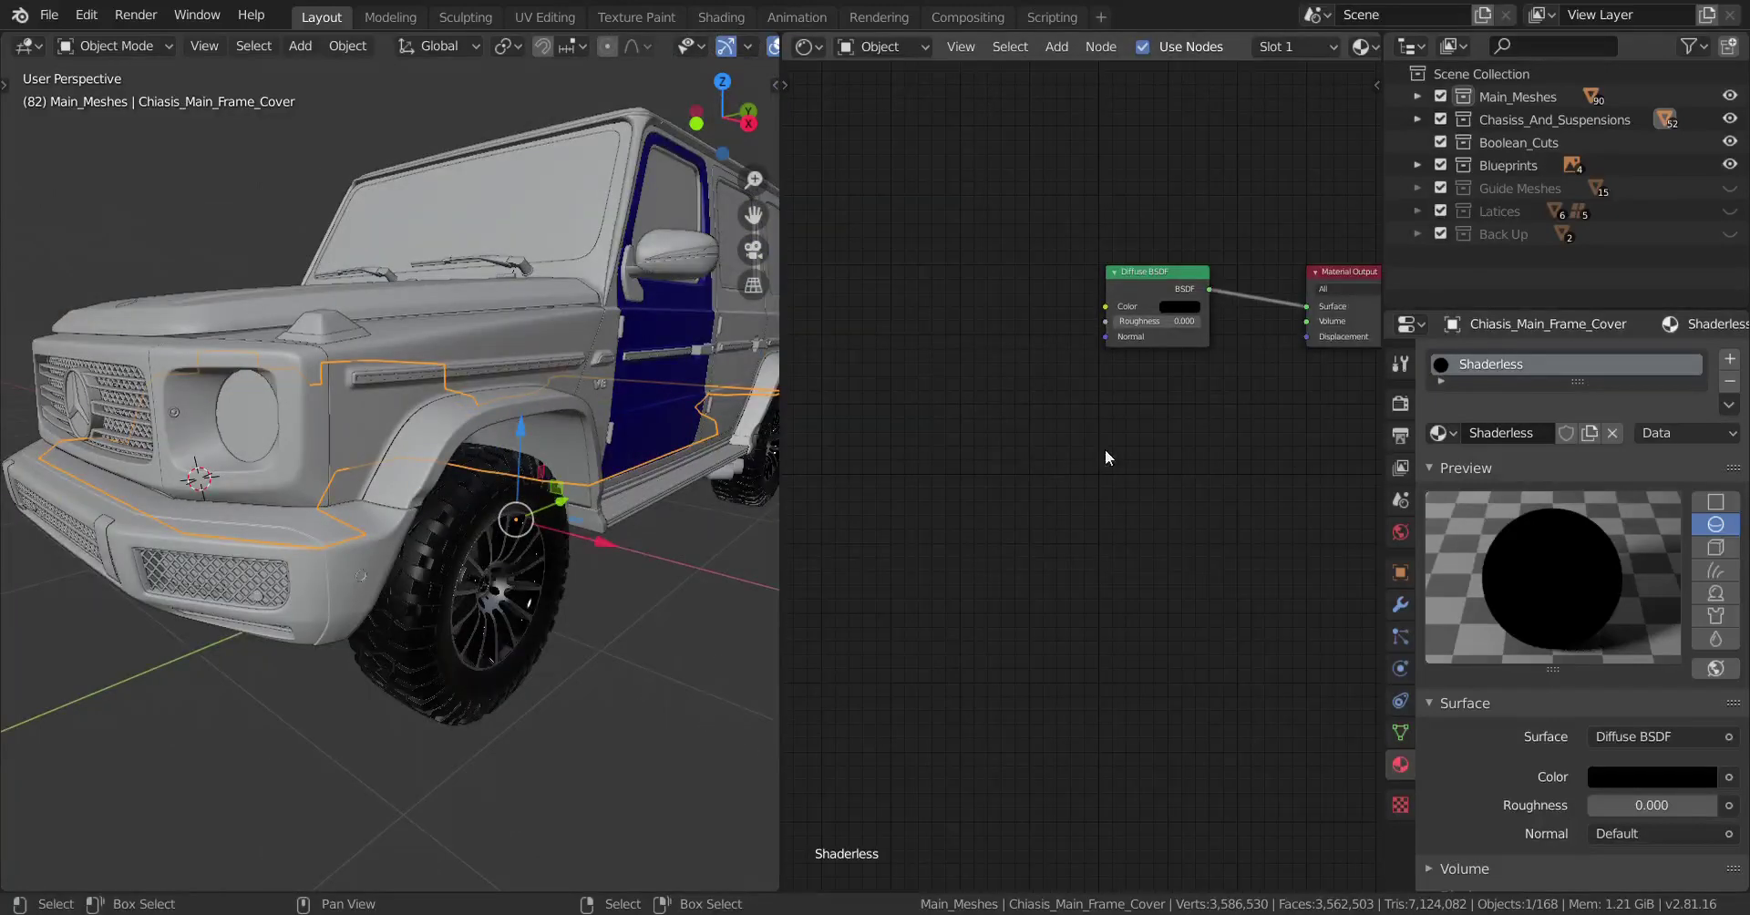
Deselect the frame cover and set the Shaderless material's Viewport Display color to black.
middle_drag(505, 475, 524, 392)
scroll(556, 456, up, 3)
key(alt+a)
scroll(478, 429, down, 5)
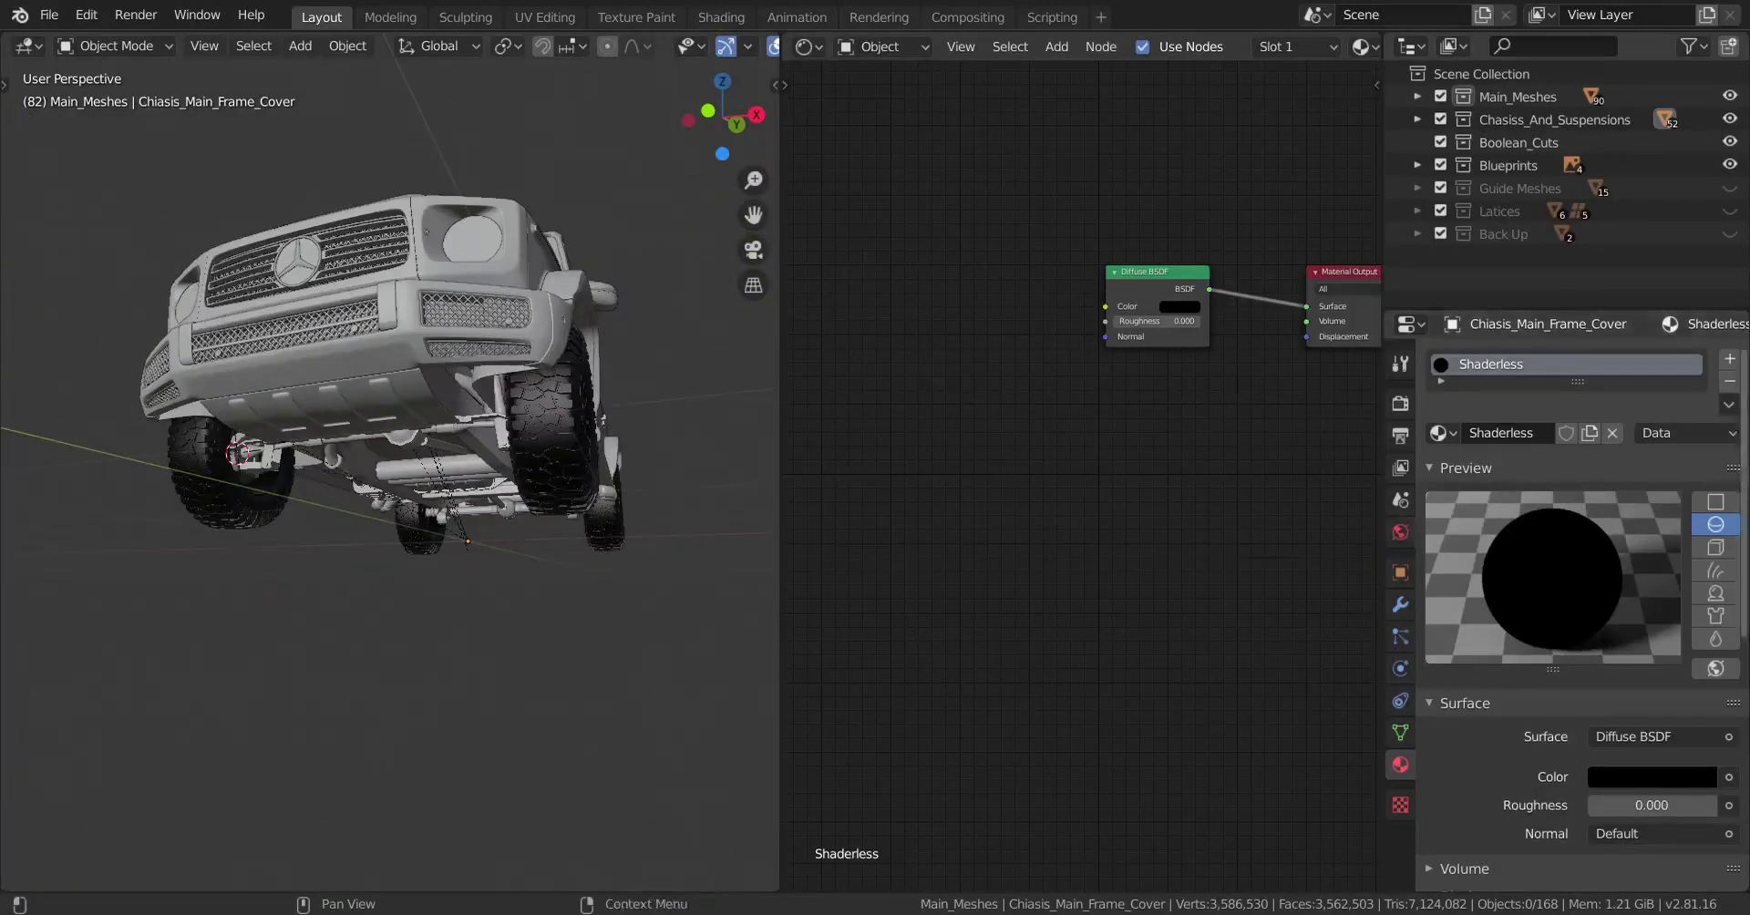
scroll(1578, 640, down, 9)
scroll(1582, 647, down, 4)
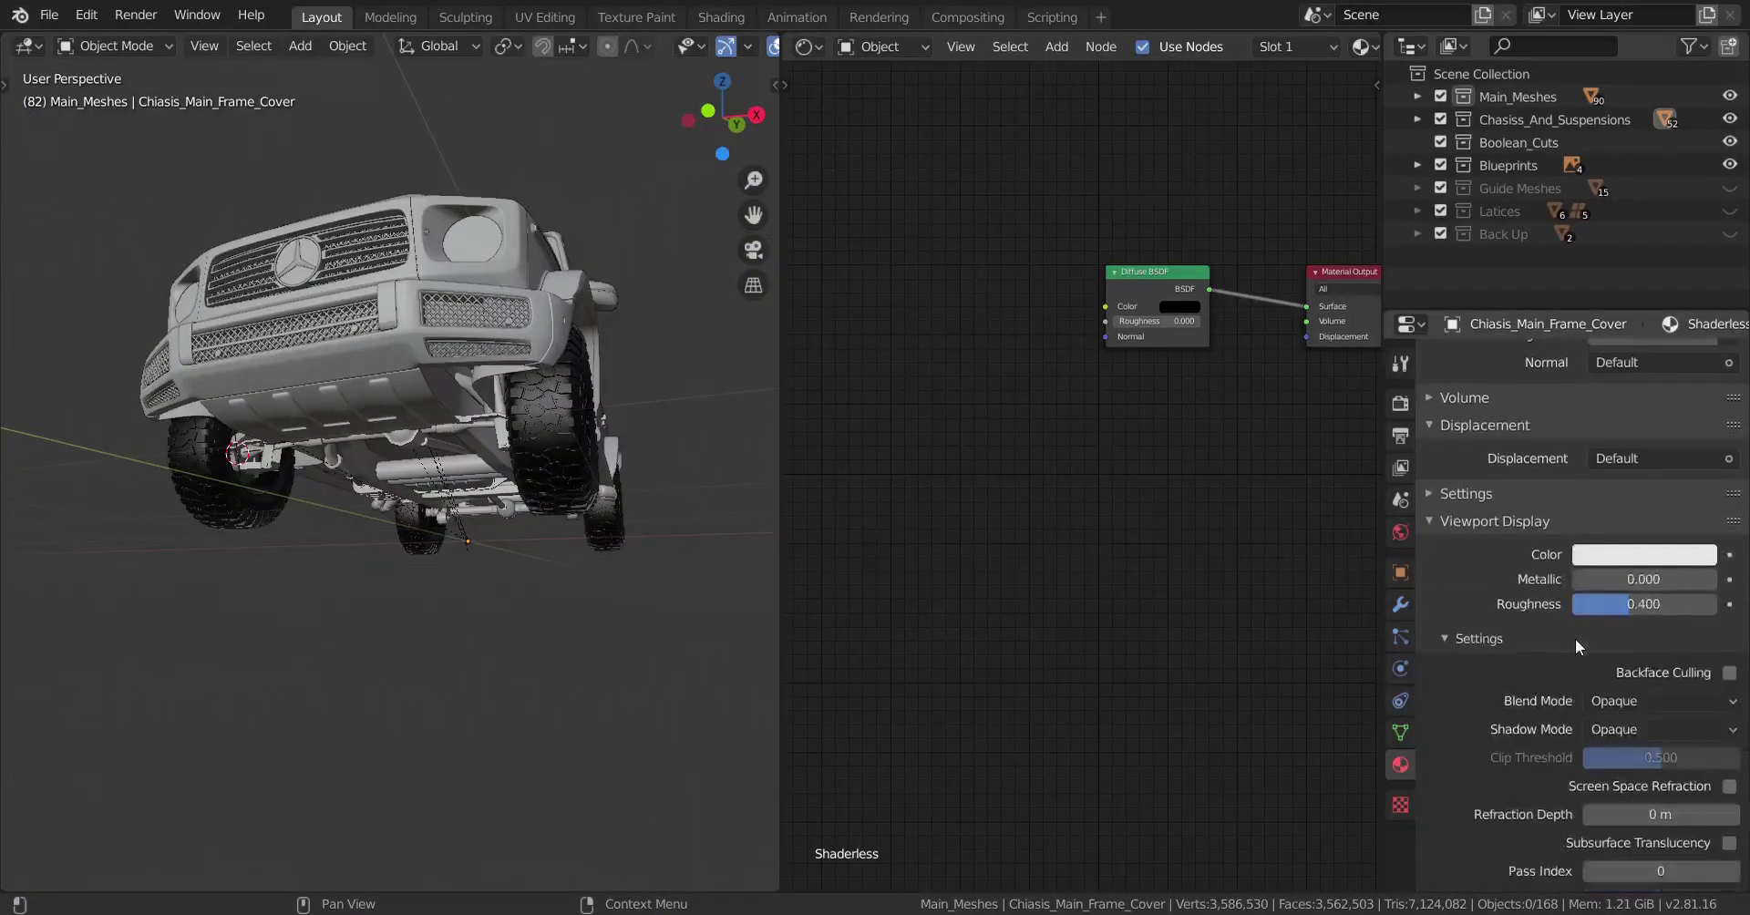
click(1598, 555)
drag(1712, 340, 1701, 398)
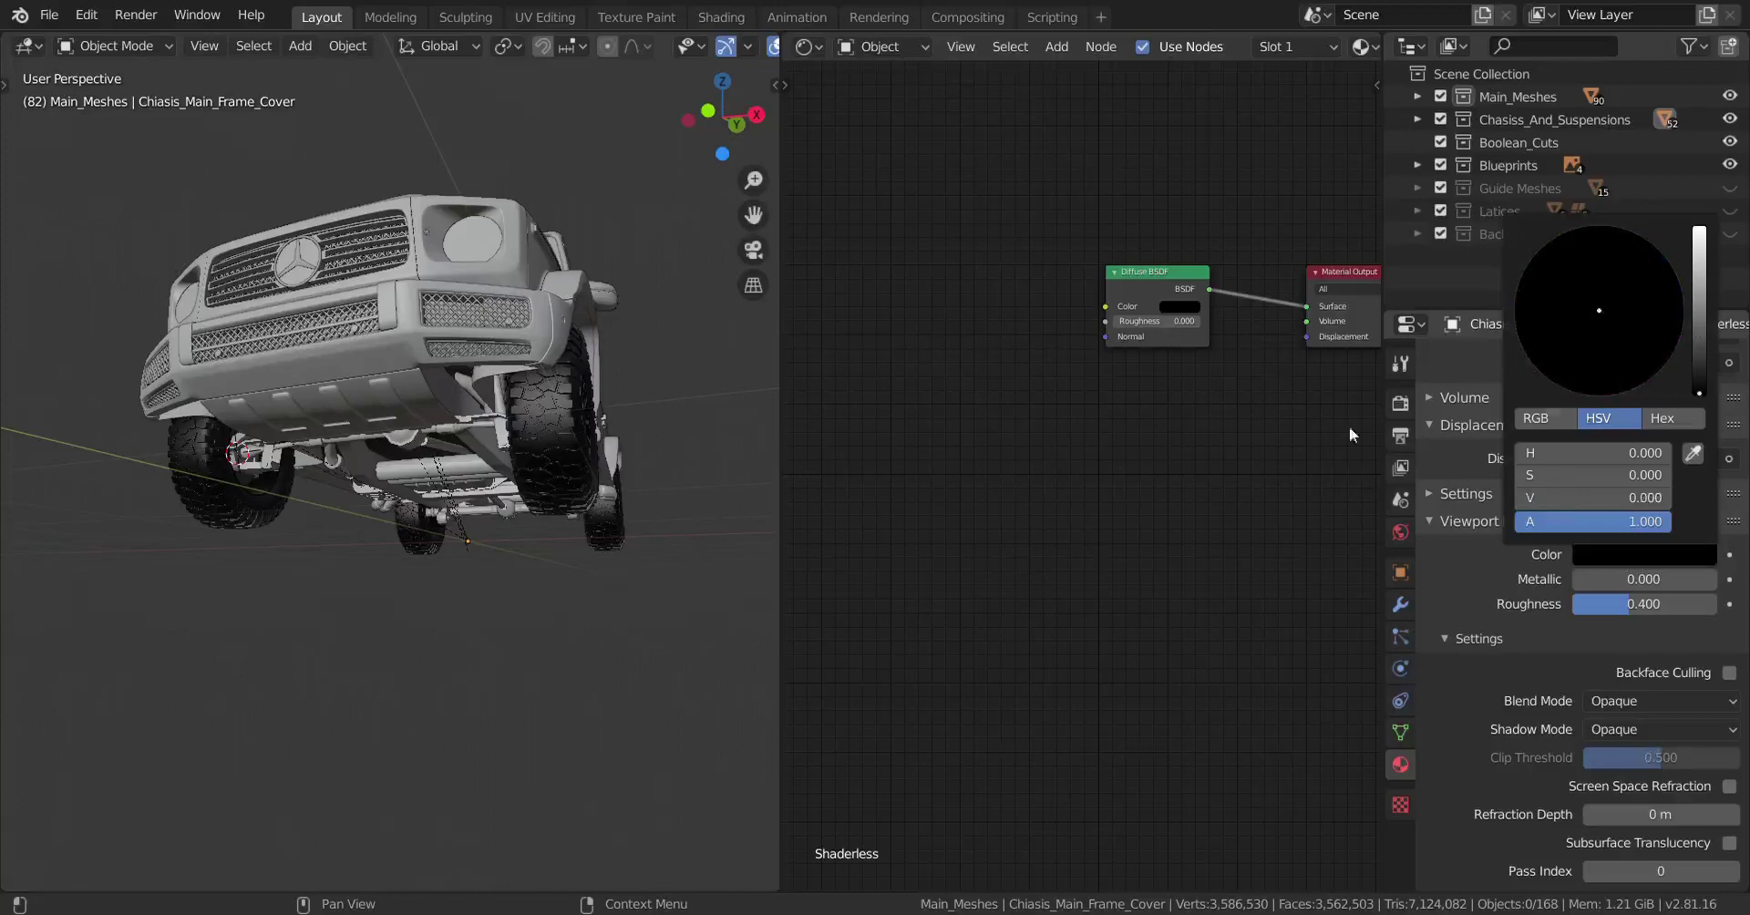
Select the fender top light body and set the Plastic_Black material's Viewport Display color to black.
middle_drag(547, 383, 525, 511)
scroll(484, 509, up, 6)
scroll(525, 510, down, 7)
middle_drag(525, 511, 500, 530)
scroll(500, 530, up, 3)
scroll(400, 490, up, 5)
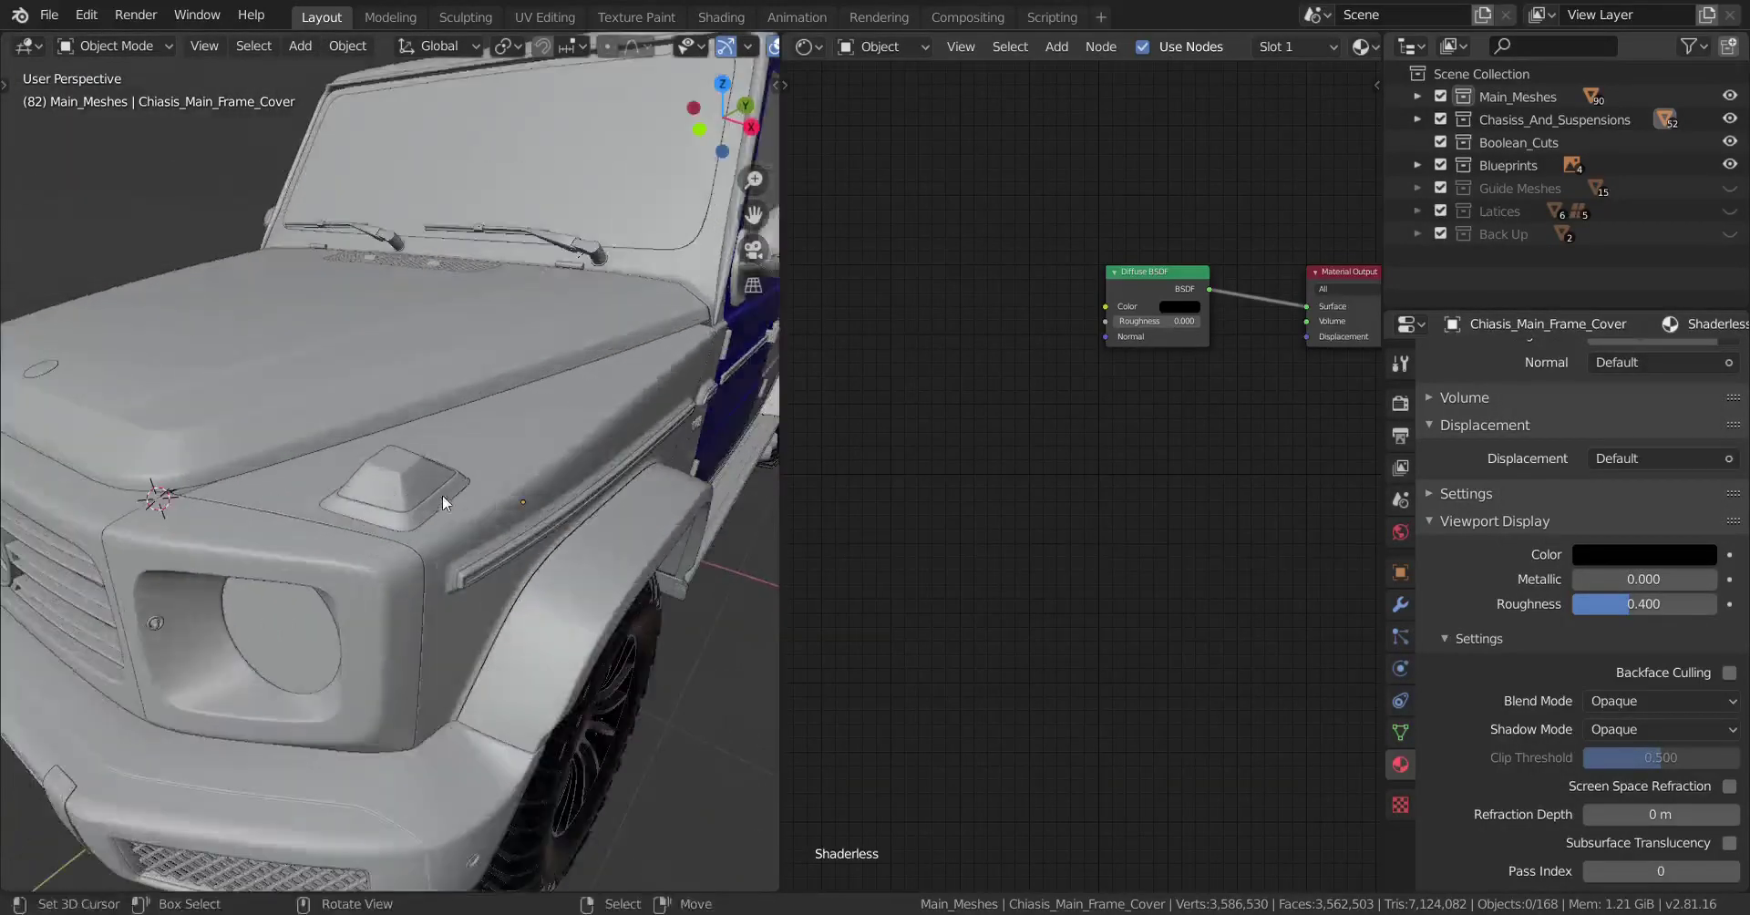
click(426, 512)
scroll(1652, 588, down, 15)
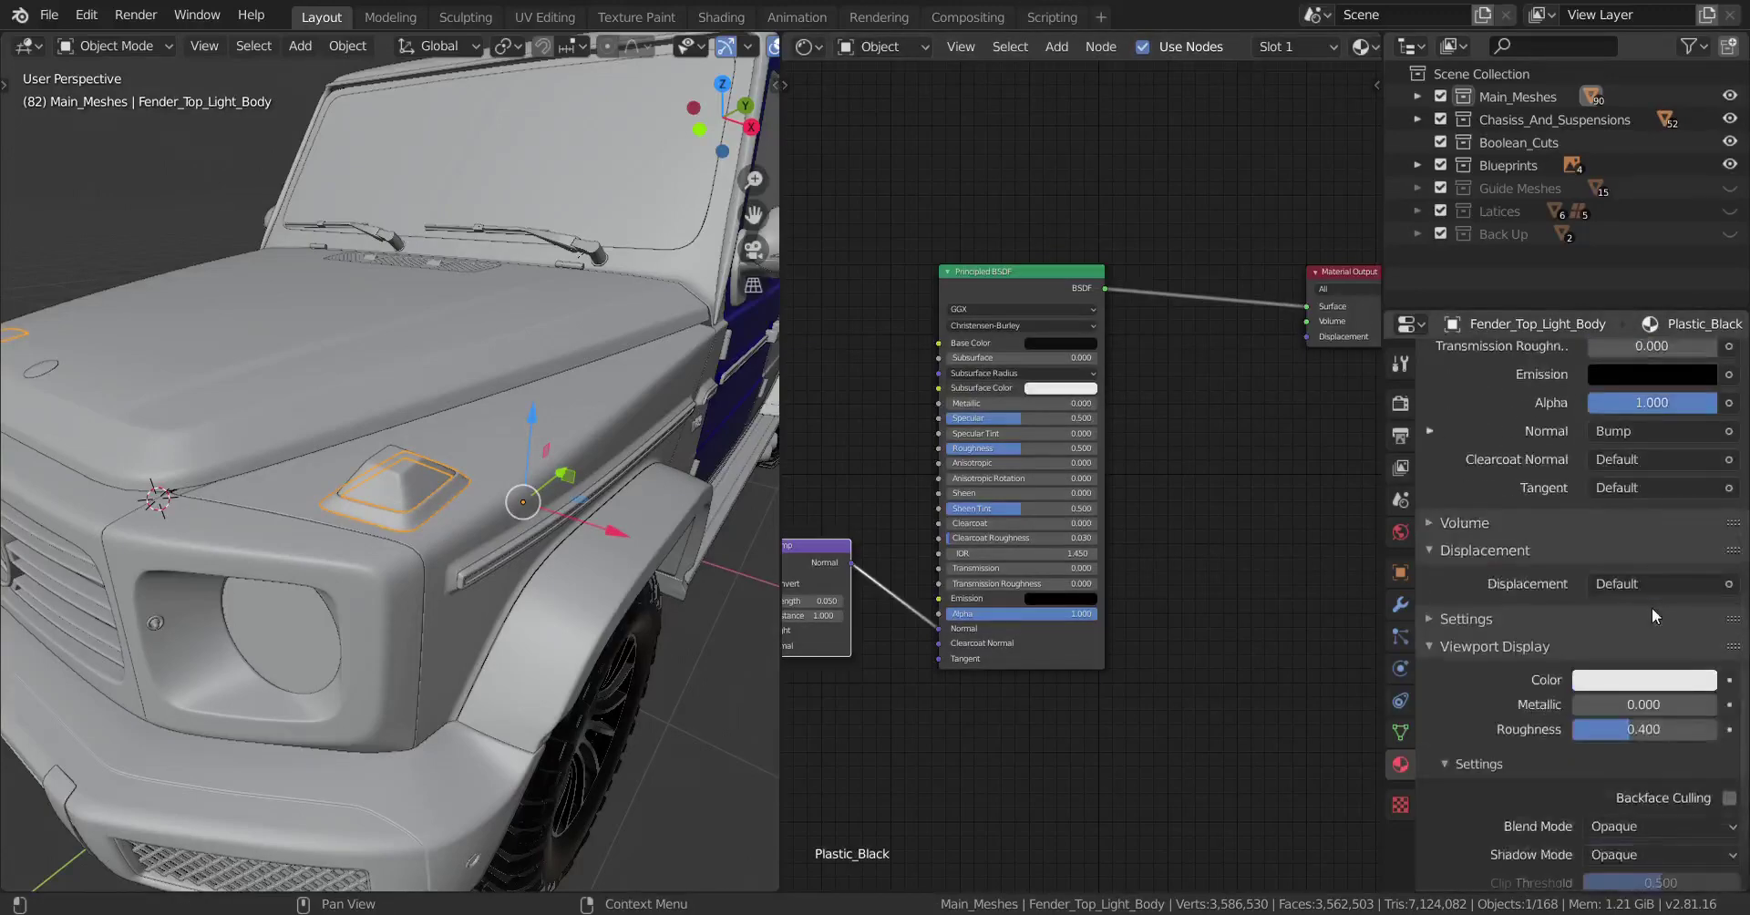
click(1625, 562)
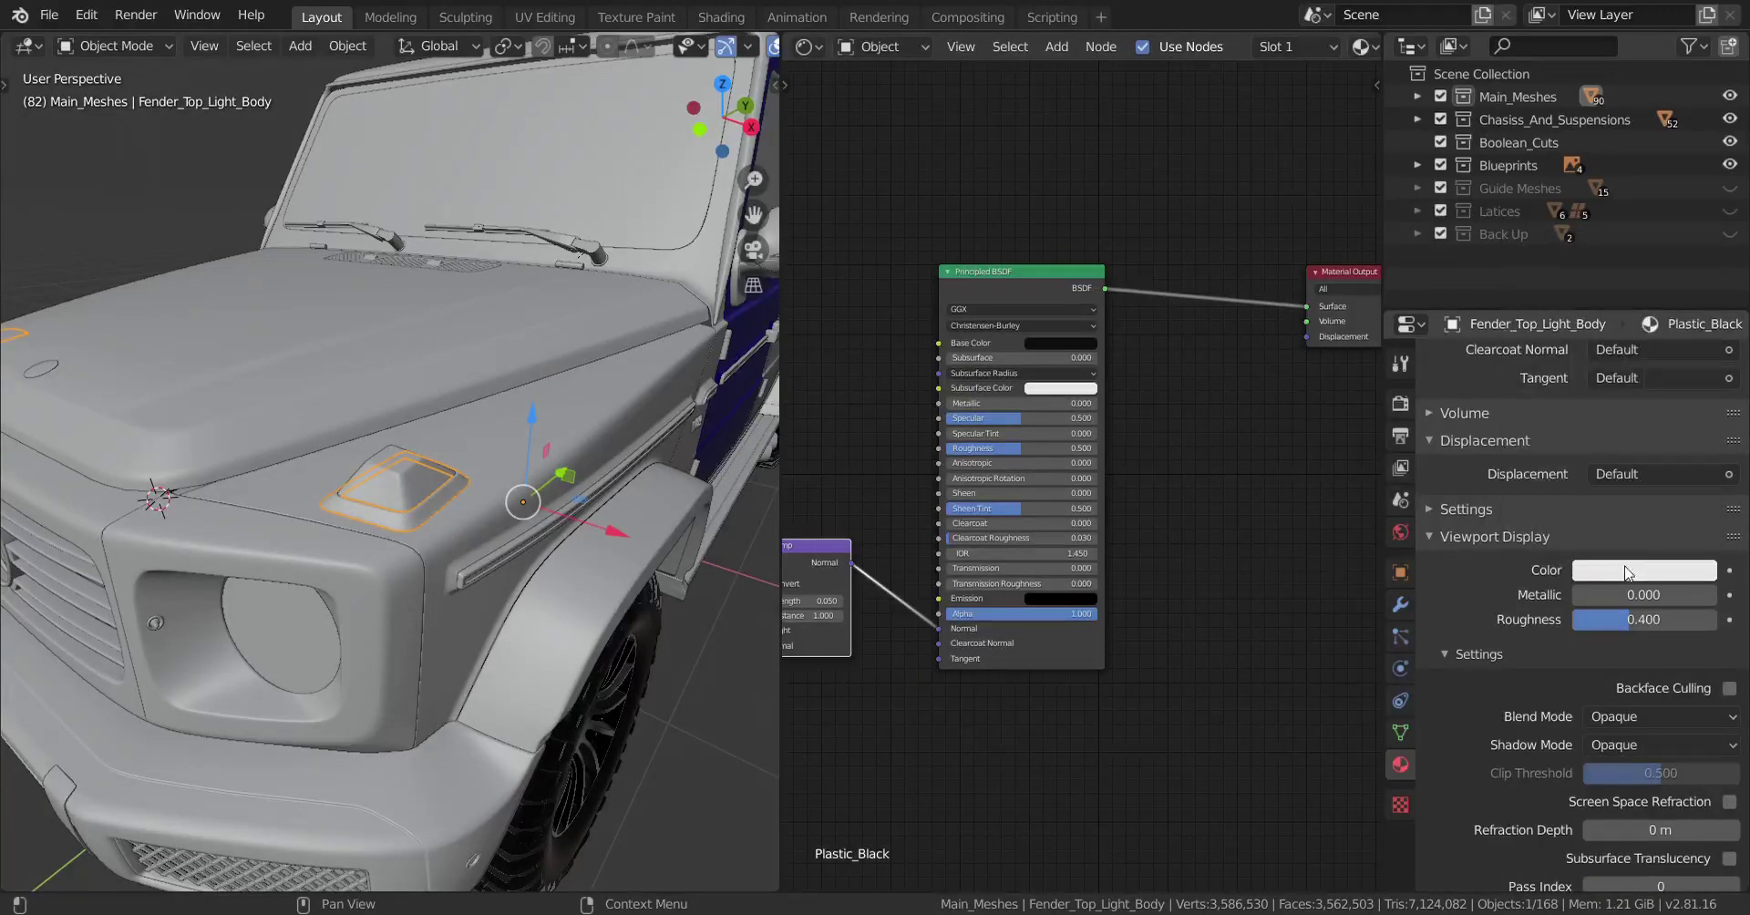
click(1628, 569)
scroll(1628, 357, down, 10)
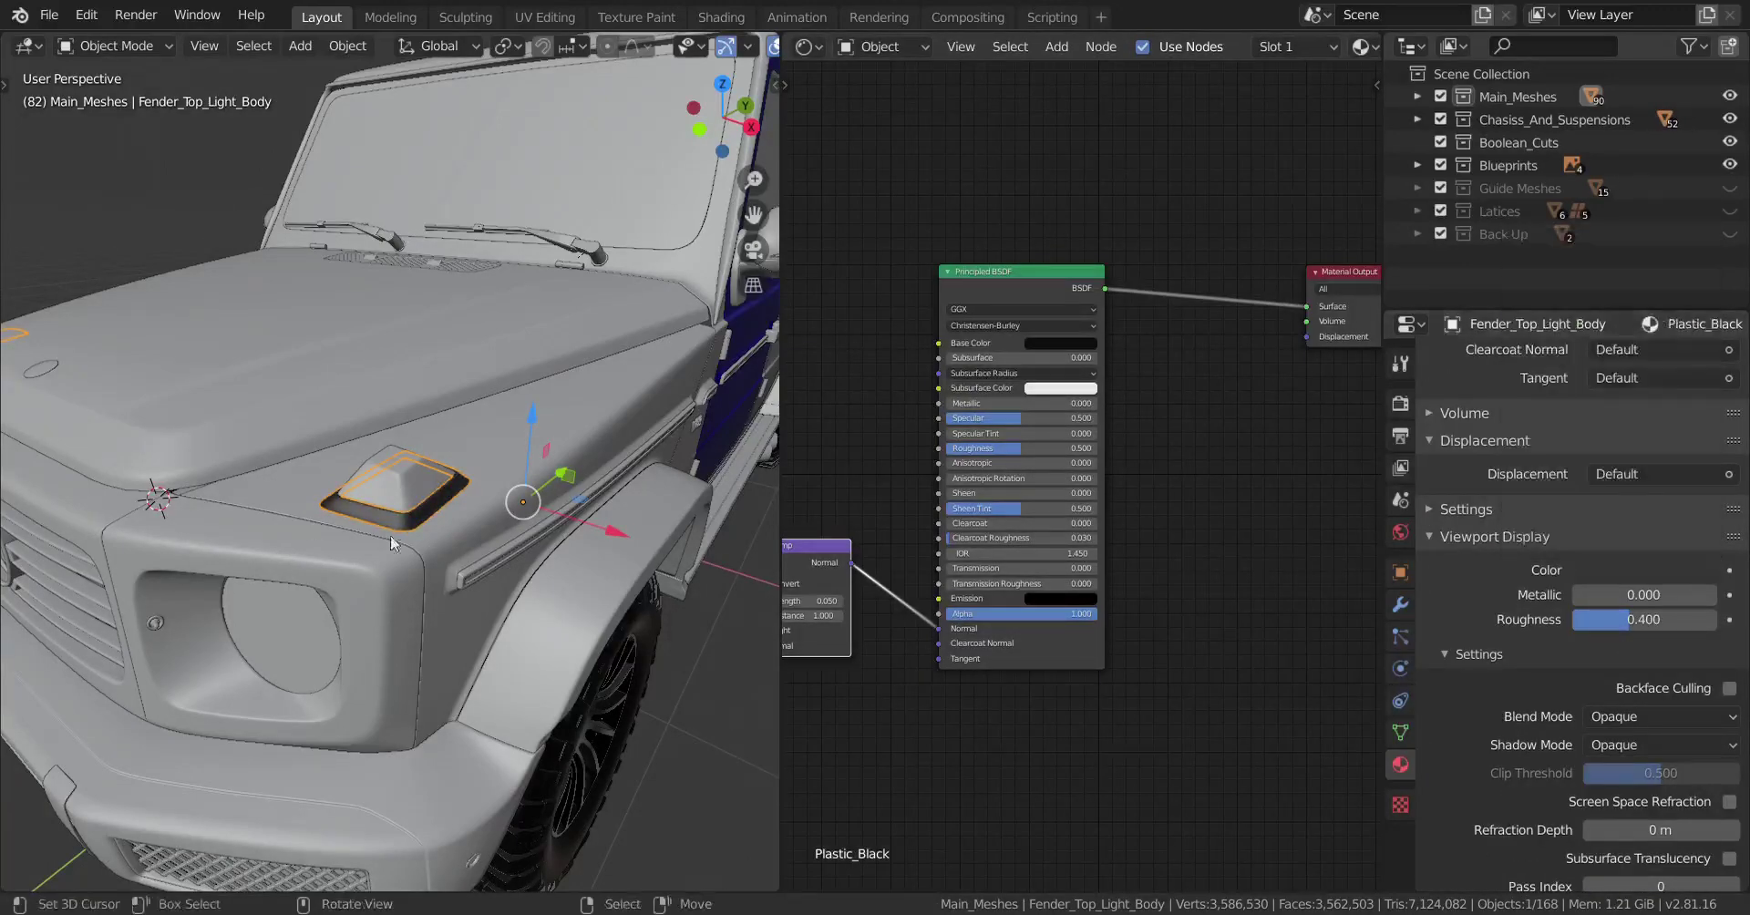
Deselect the fender light body, then select the Benz logo on the hood and frame it in the viewport.
key(alt+a)
middle_drag(458, 550, 347, 507)
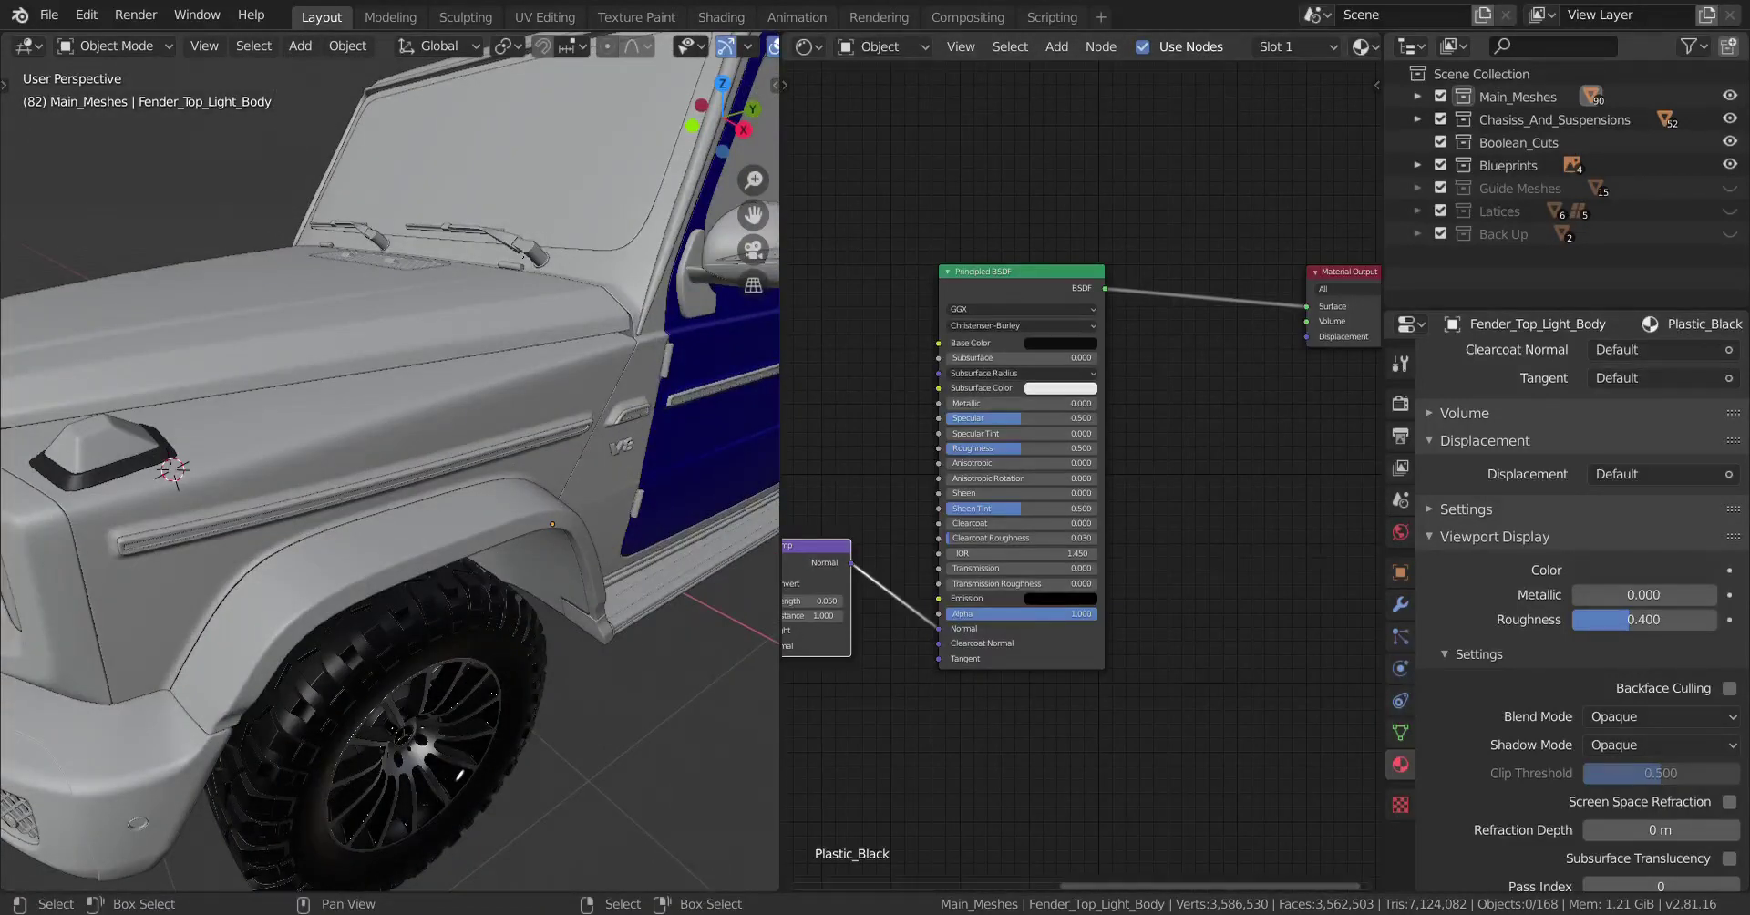
middle_drag(480, 696, 551, 693)
middle_drag(462, 635, 219, 445)
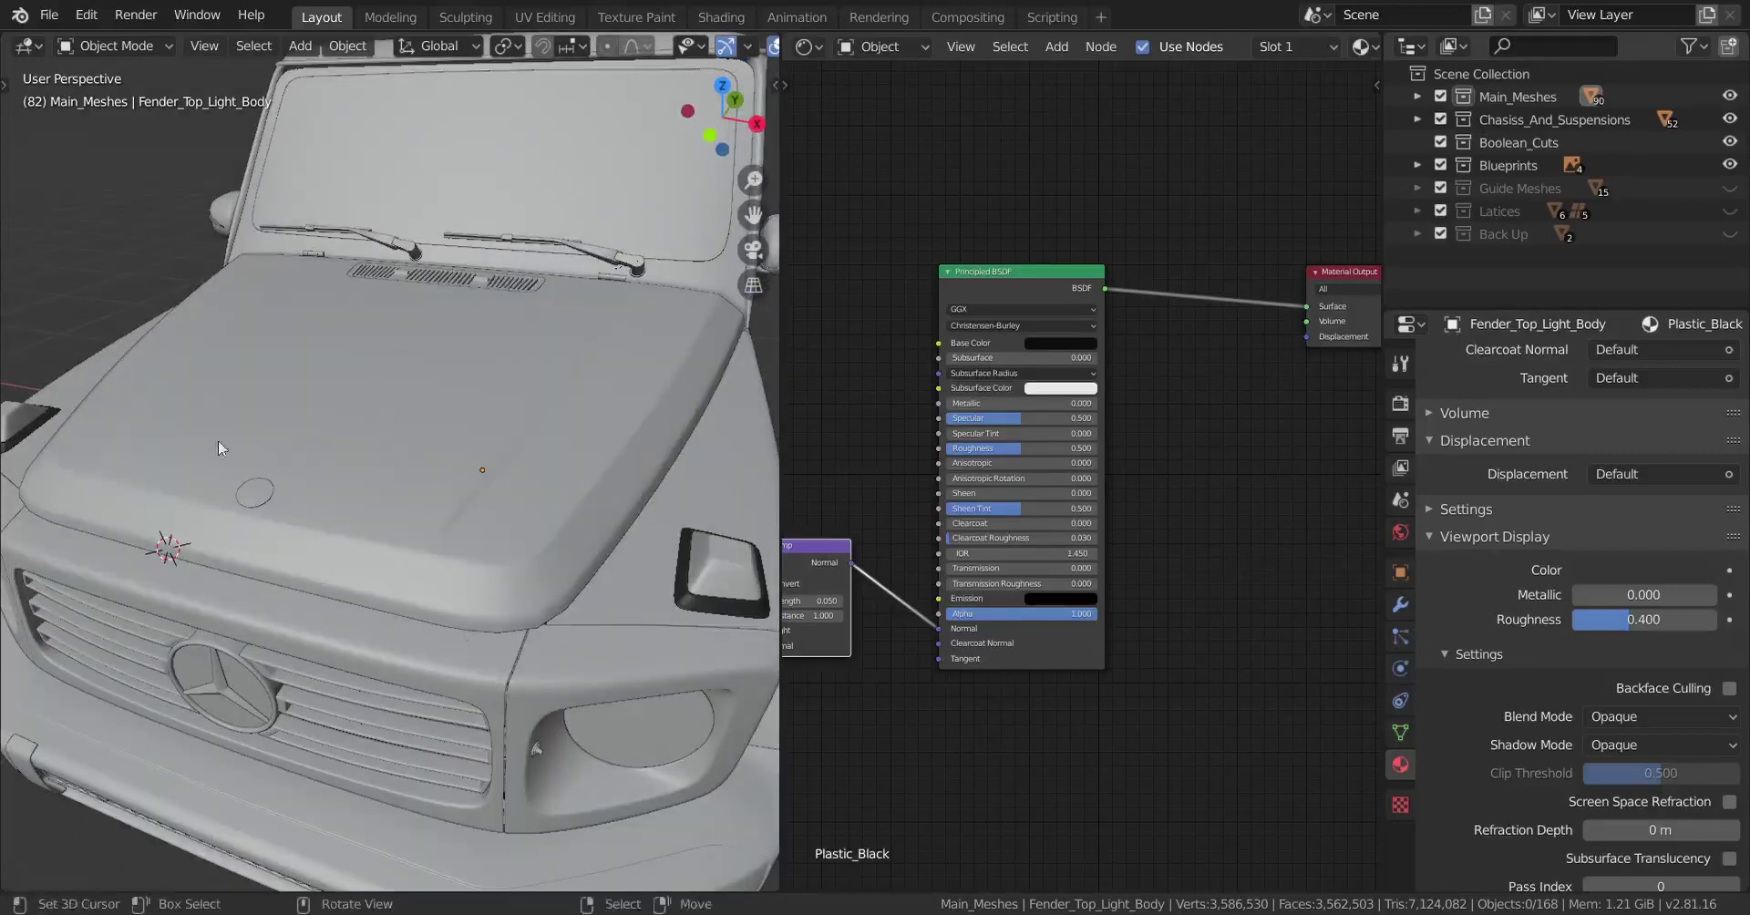
click(260, 493)
key(KP_Decimal)
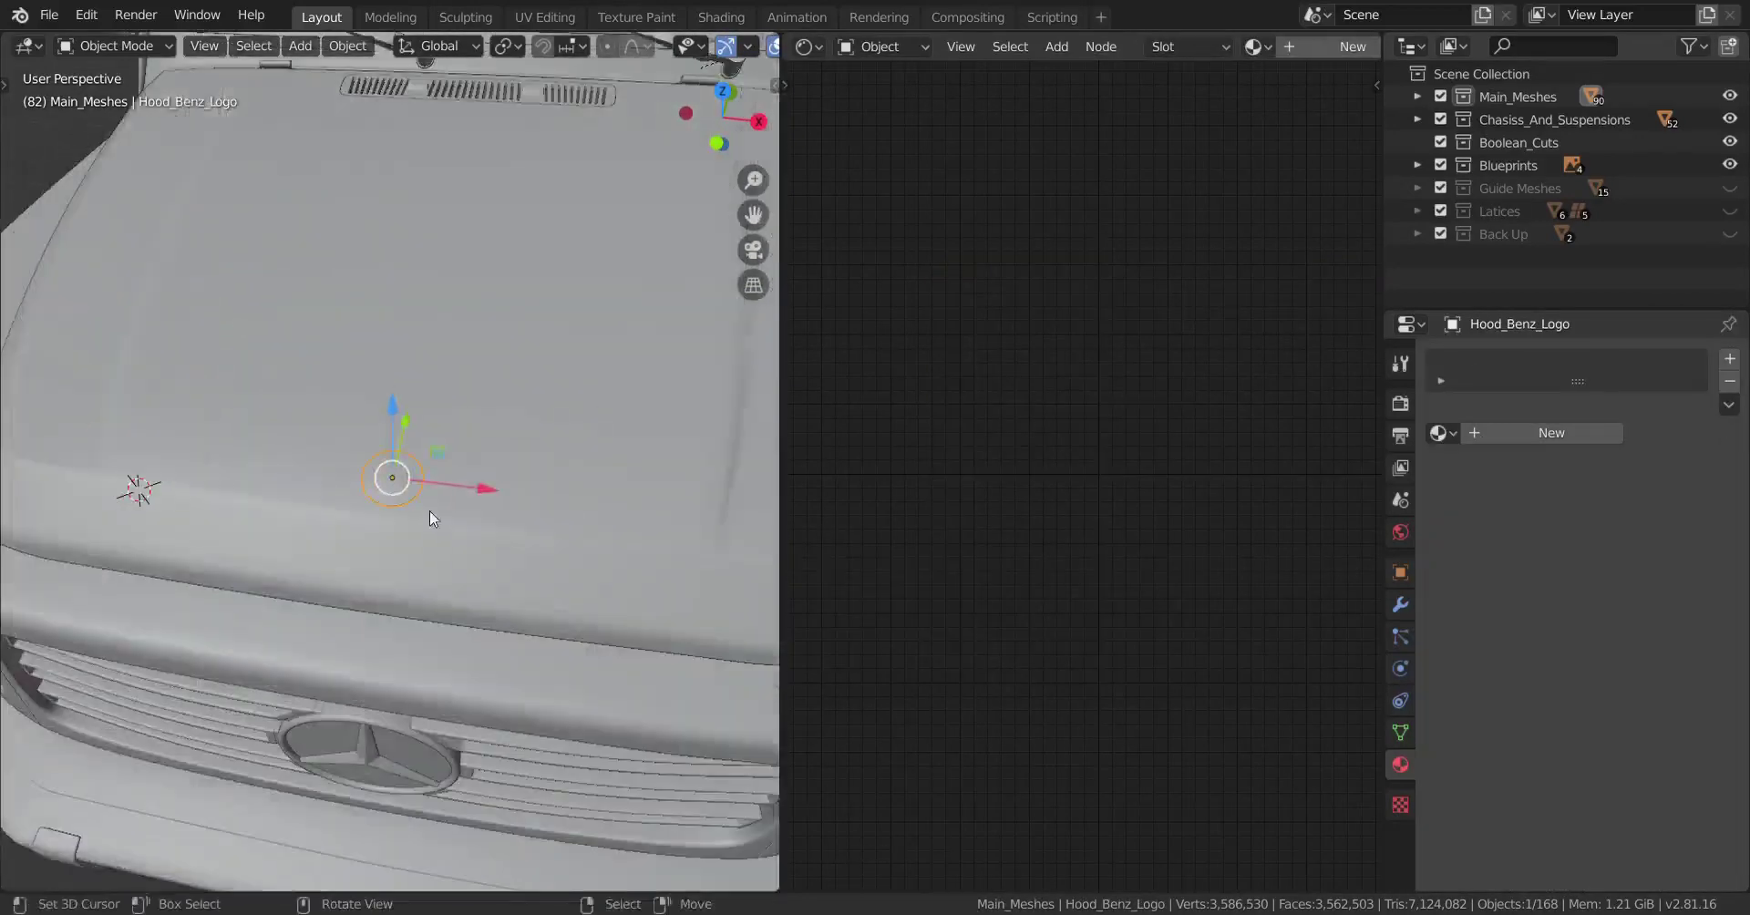
Isolate the hood Benz logo in local view and show it from an angled perspective.
key(KP_Divide)
scroll(430, 518, up, 3)
scroll(431, 518, down, 3)
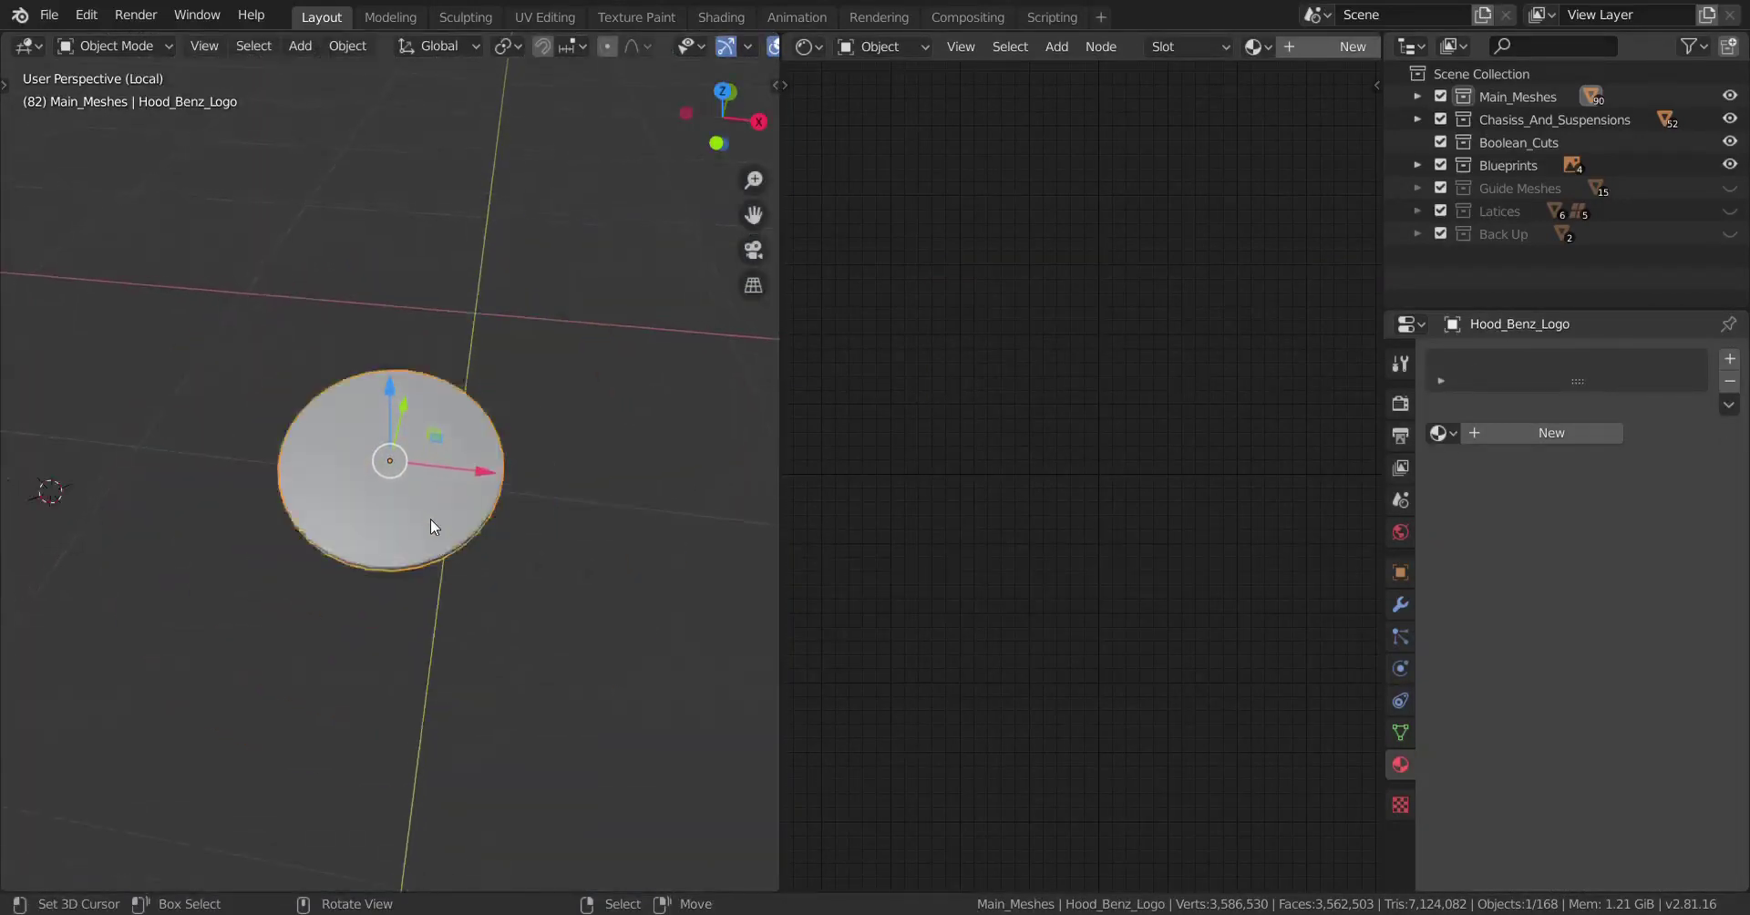
mouse_move(430, 517)
middle_down()
mouse_move(189, 458)
mouse_move(419, 482)
mouse_move(426, 545)
middle_up()
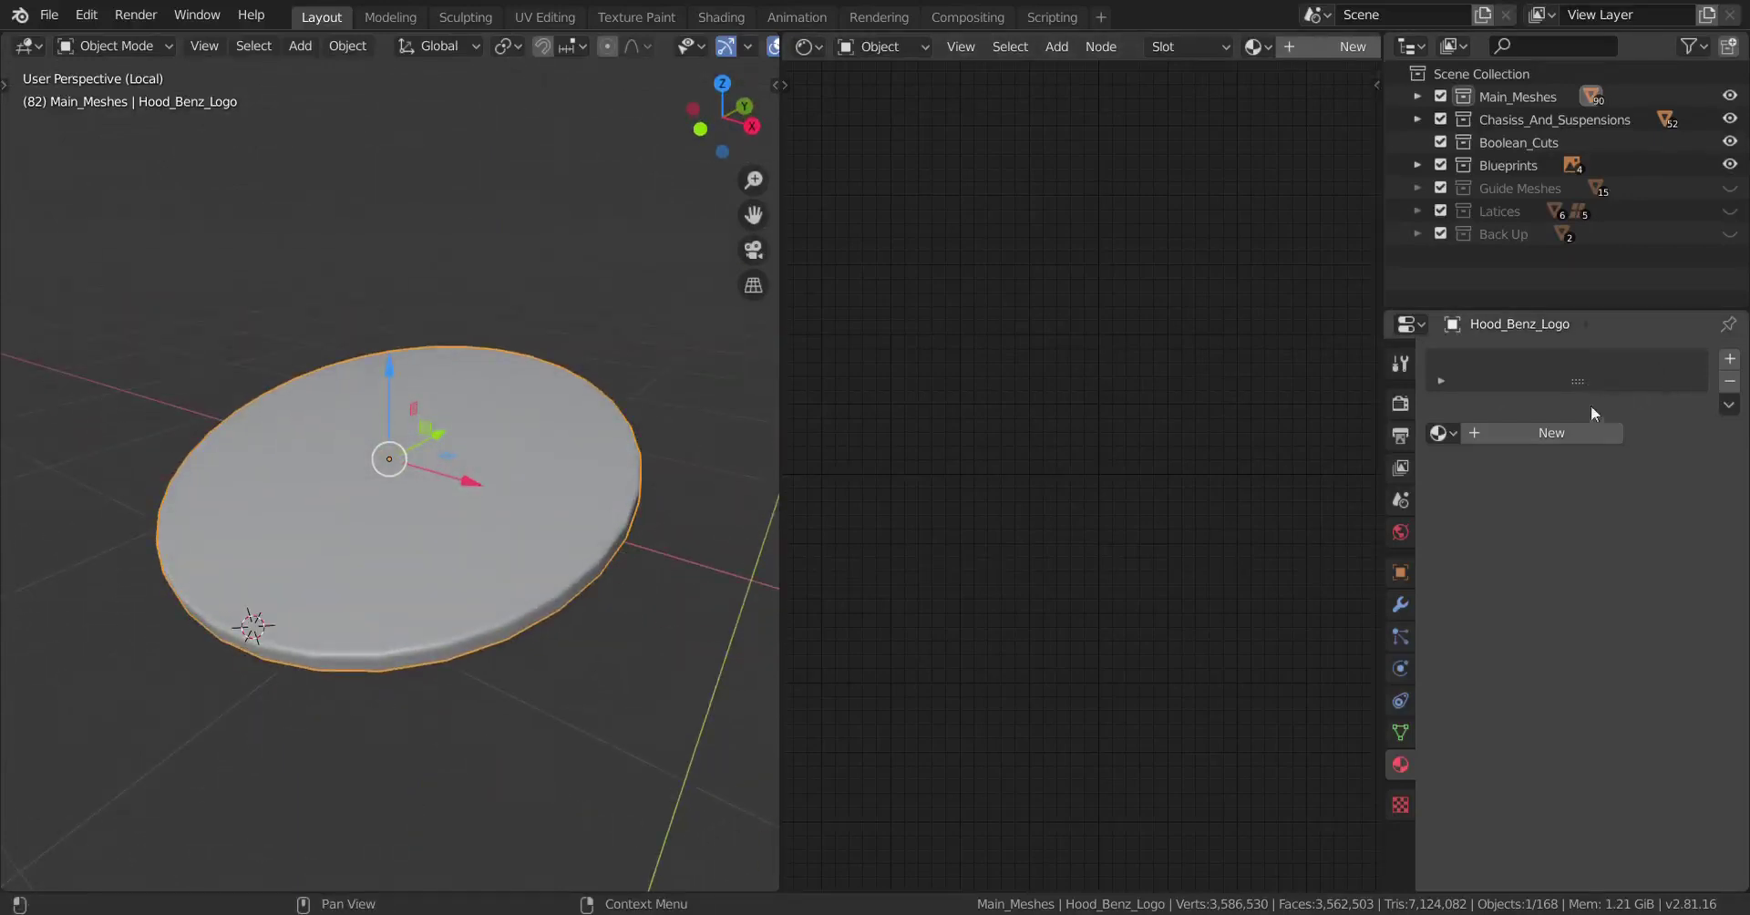
Create a new material on the hood logo and name it Hood_Logo_Material.
click(1556, 432)
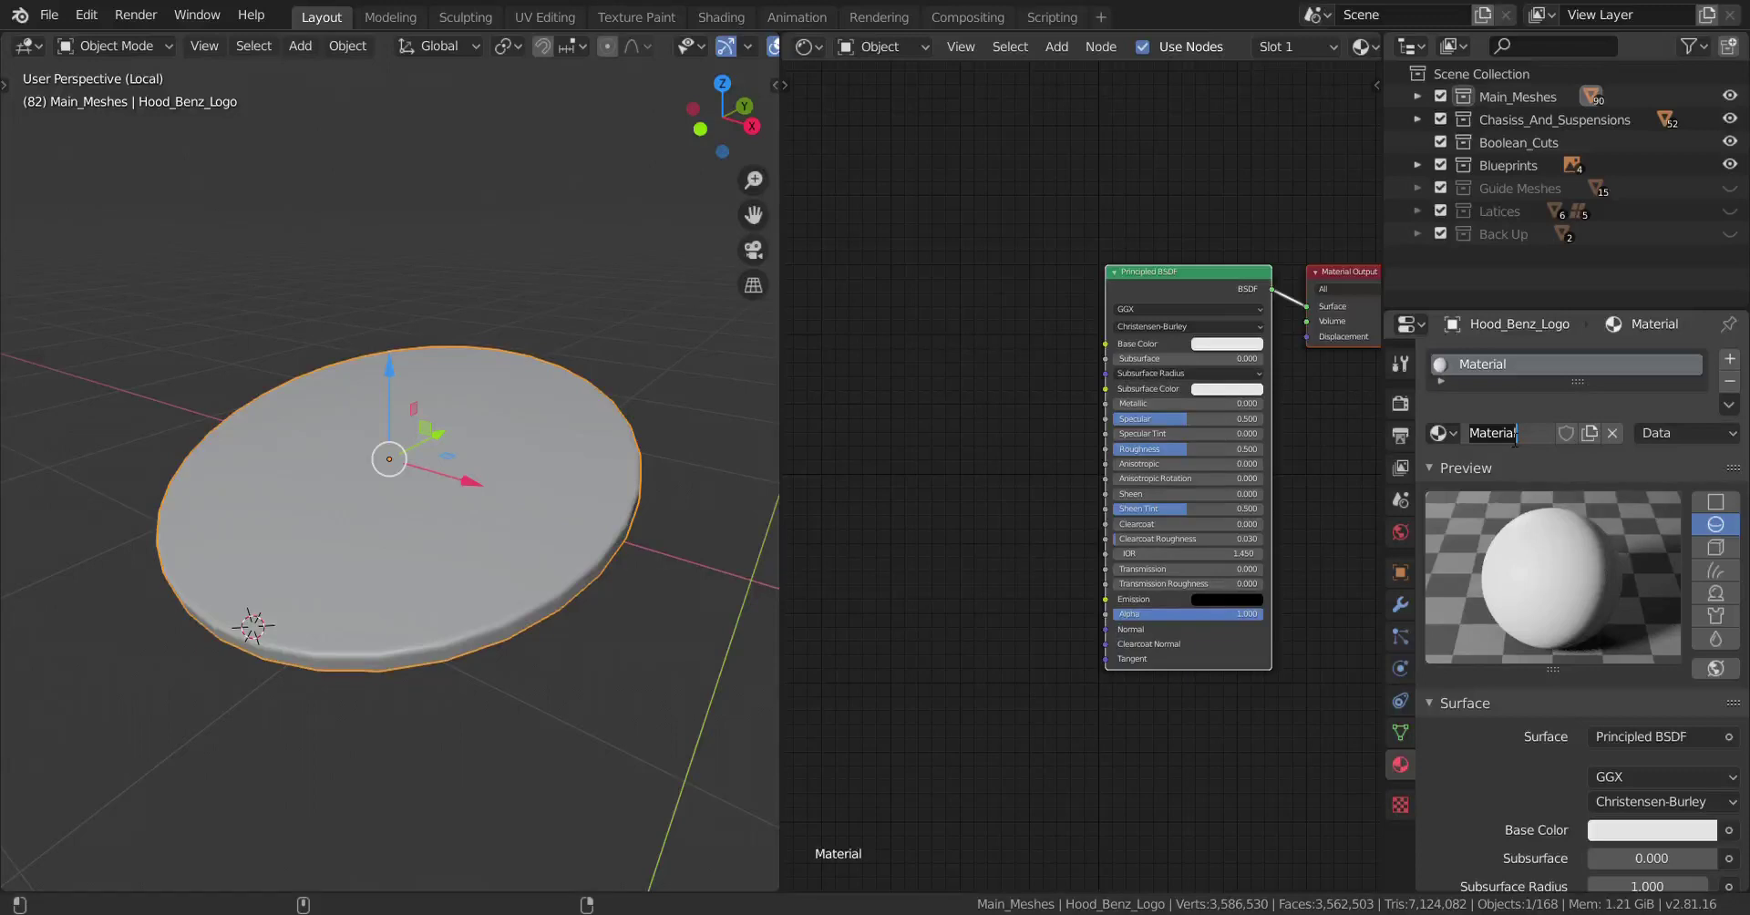
text(H)
text(ood_Logo)
text(_Mater)
text(ial)
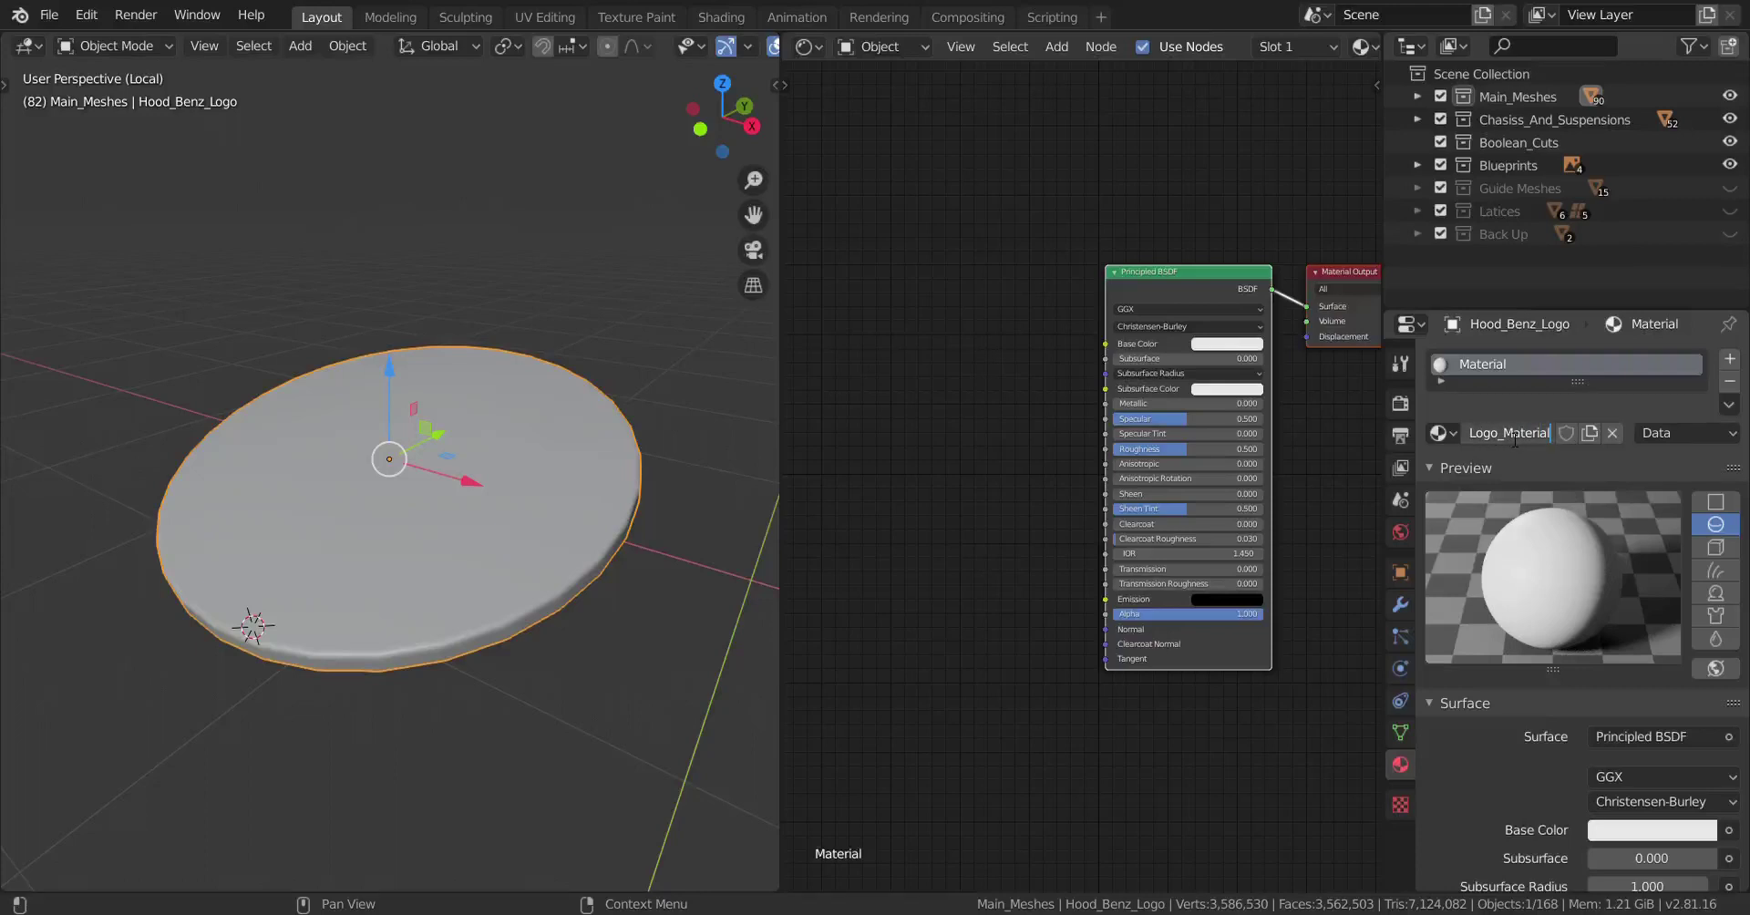
key(Return)
Space the Principled BSDF and Material Output nodes apart and clear room before the shader for texture nodes.
scroll(1072, 283, down, 2)
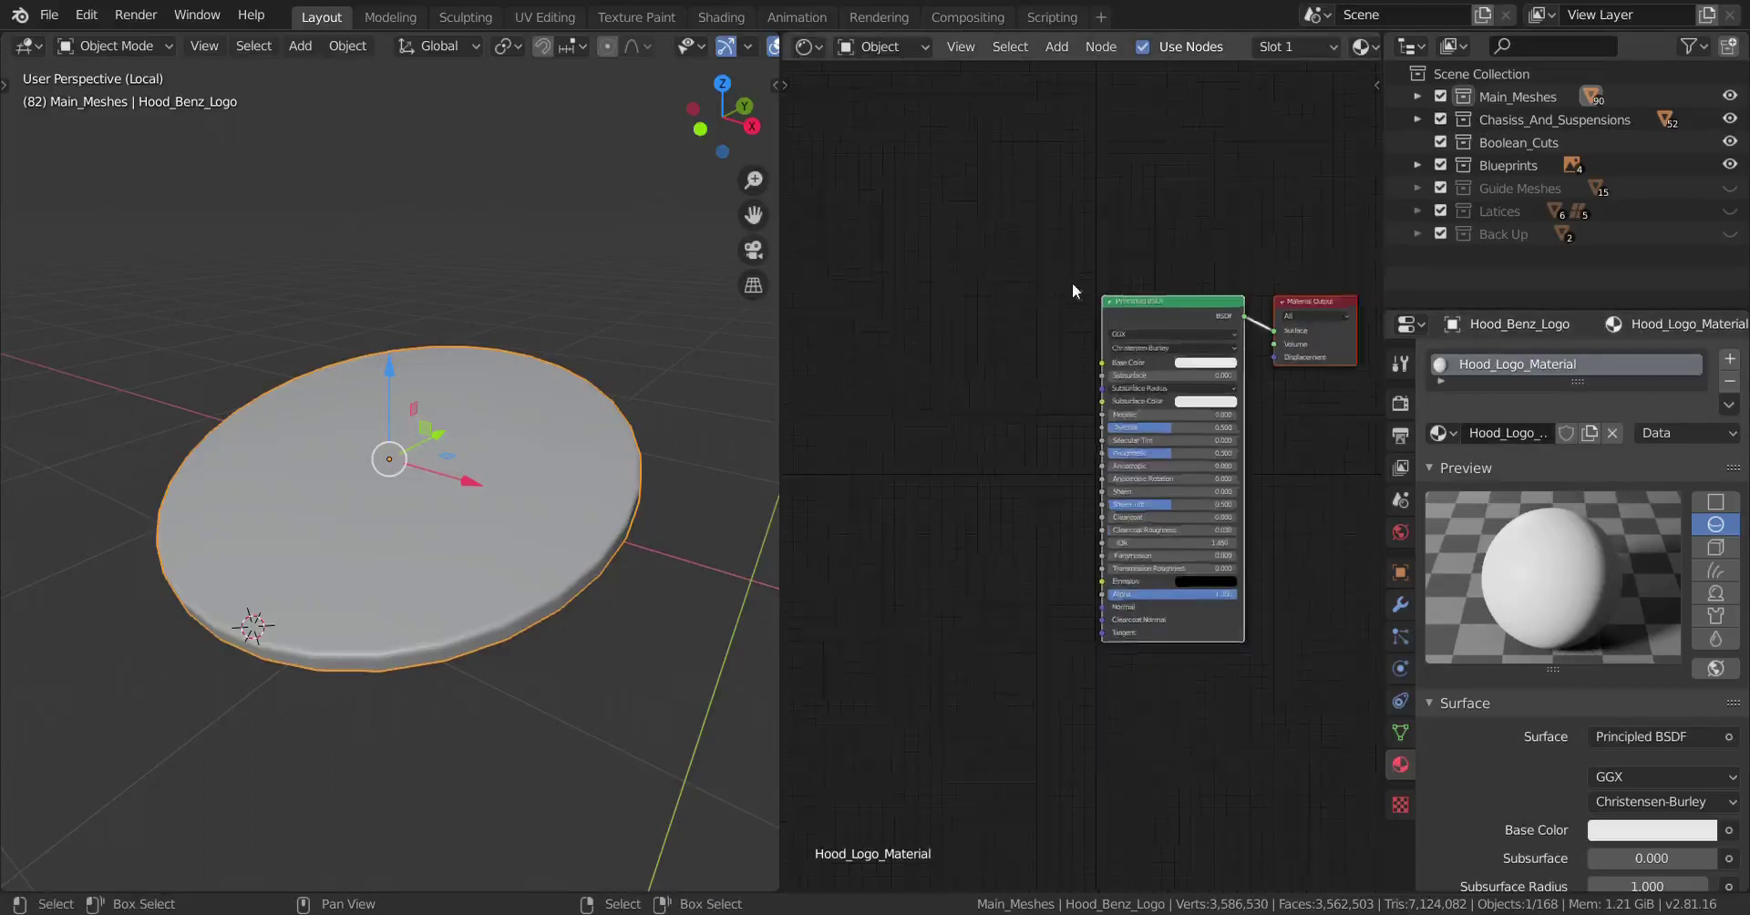
mouse_move(1181, 341)
mouse_down()
mouse_move(1240, 334)
mouse_move(1169, 353)
mouse_up()
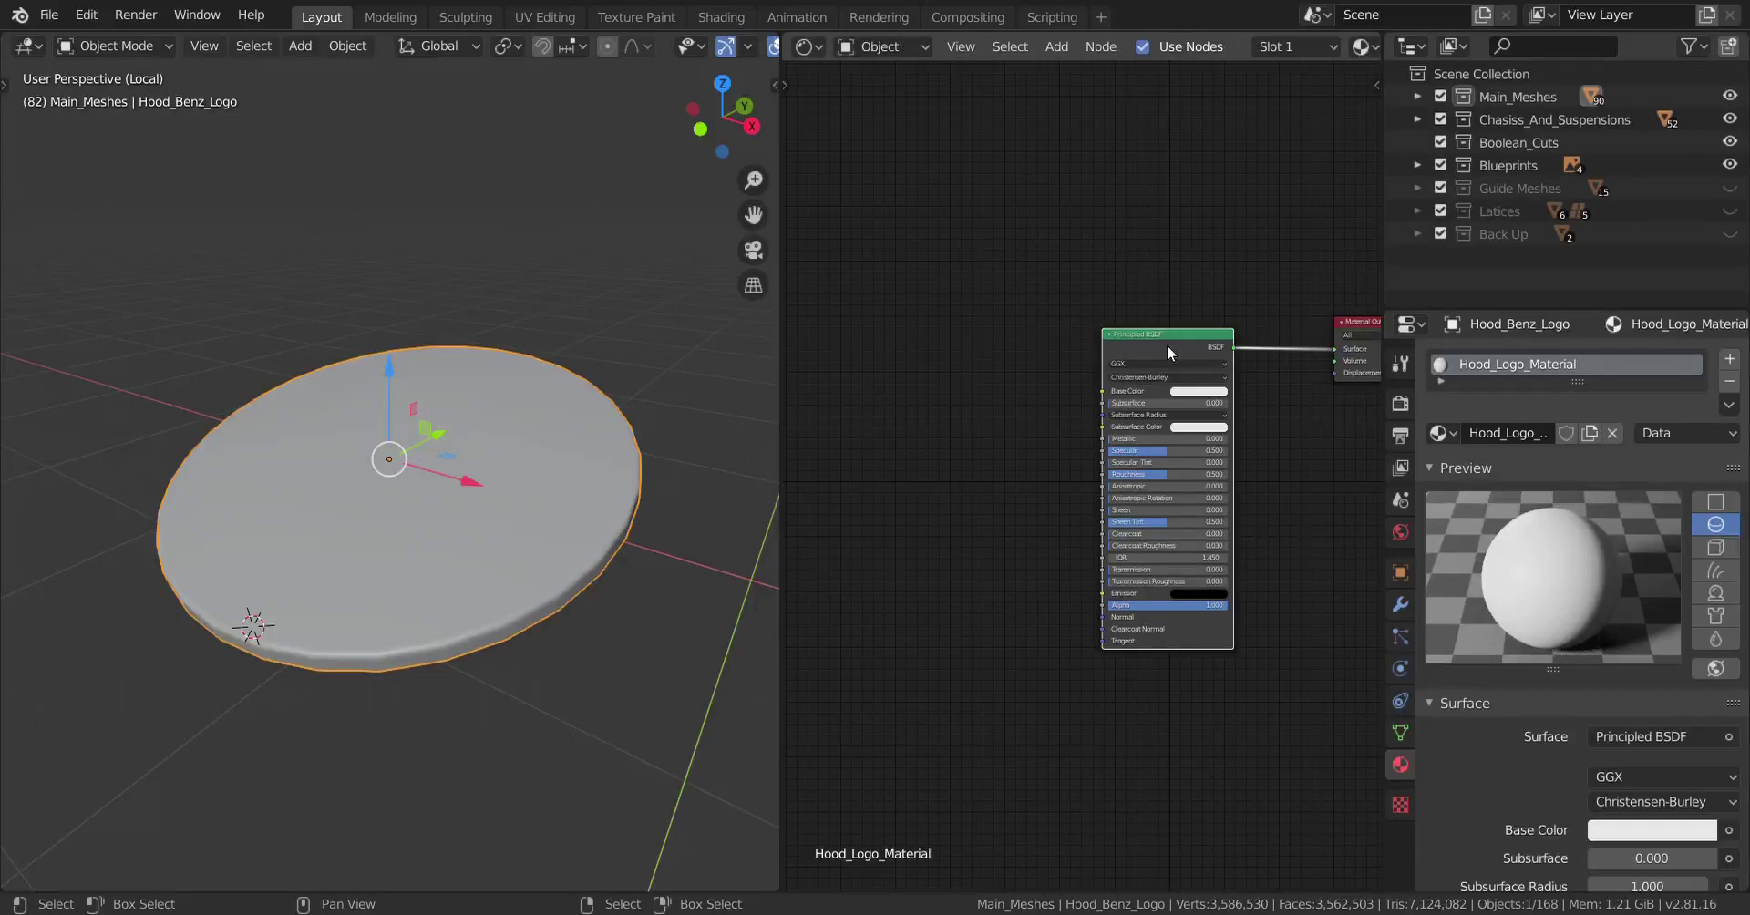
middle_drag(1146, 359, 1246, 356)
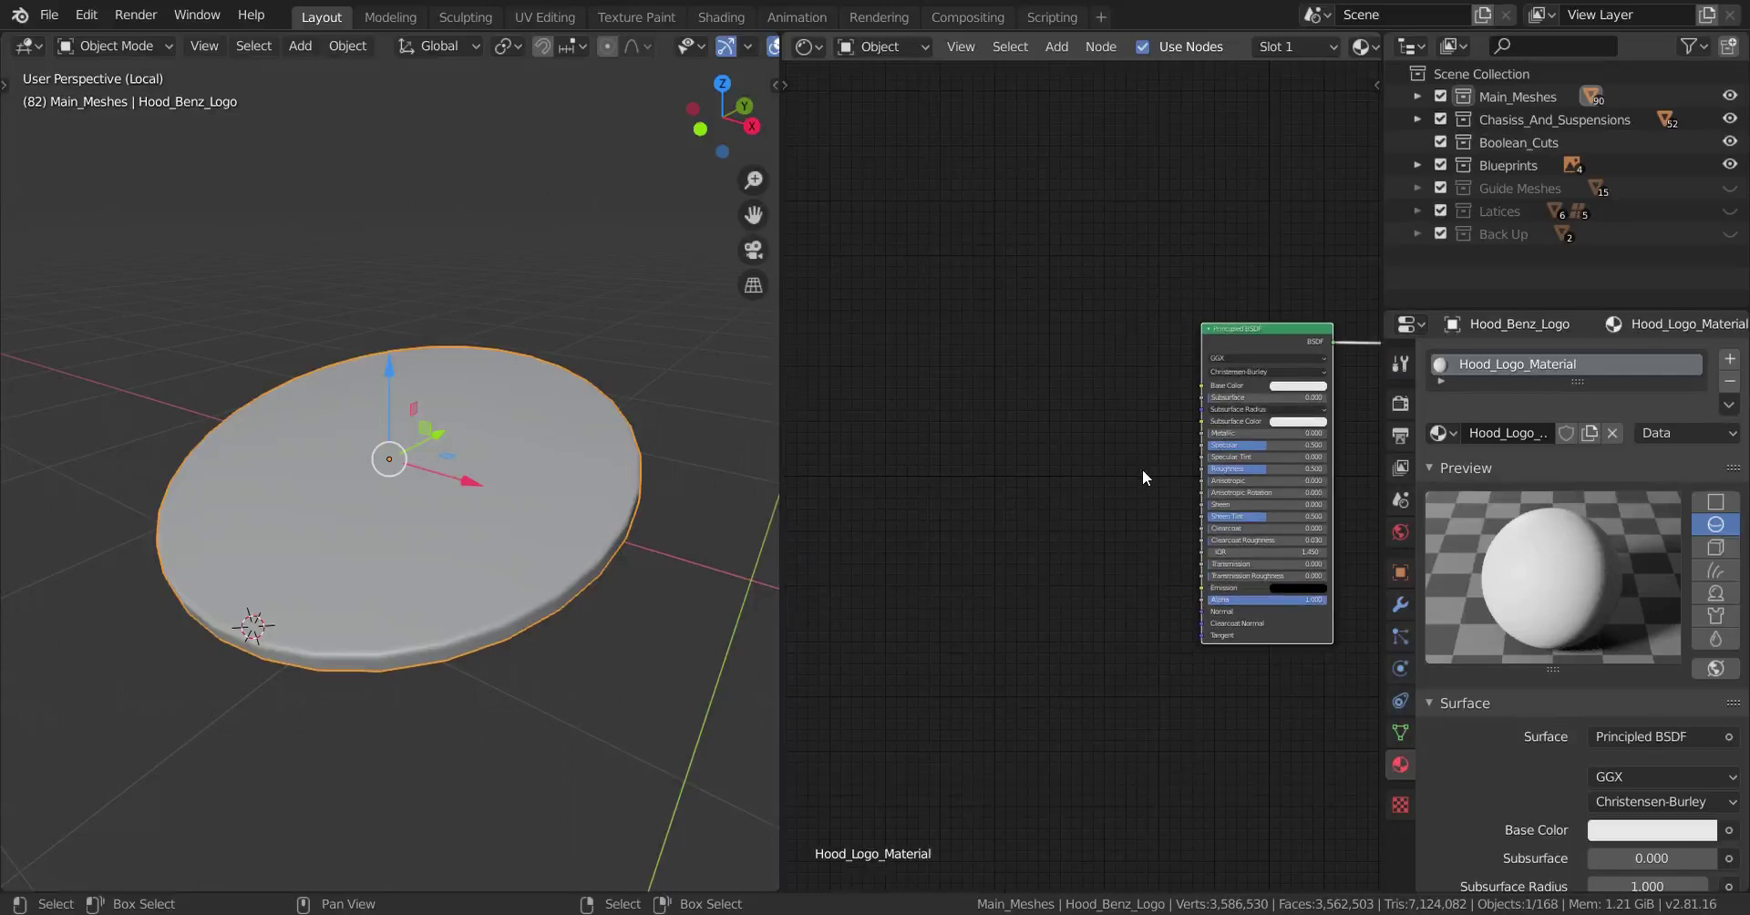
middle_drag(1141, 469, 1123, 472)
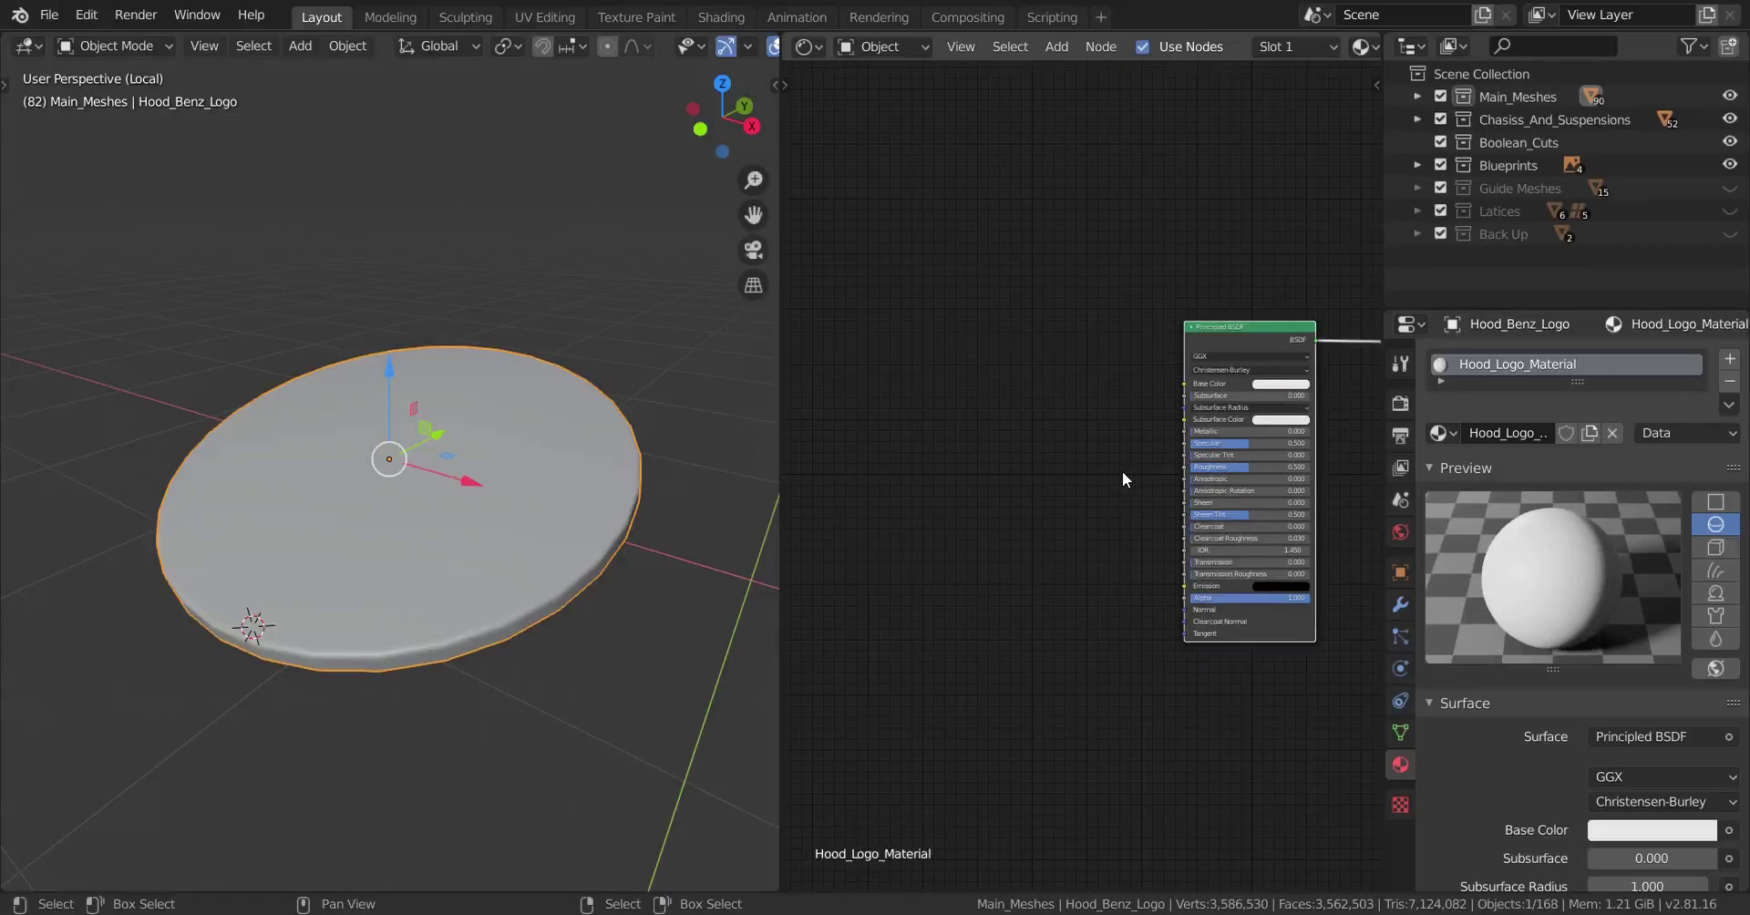
middle_drag(1075, 527, 1073, 490)
scroll(595, 600, up, 2)
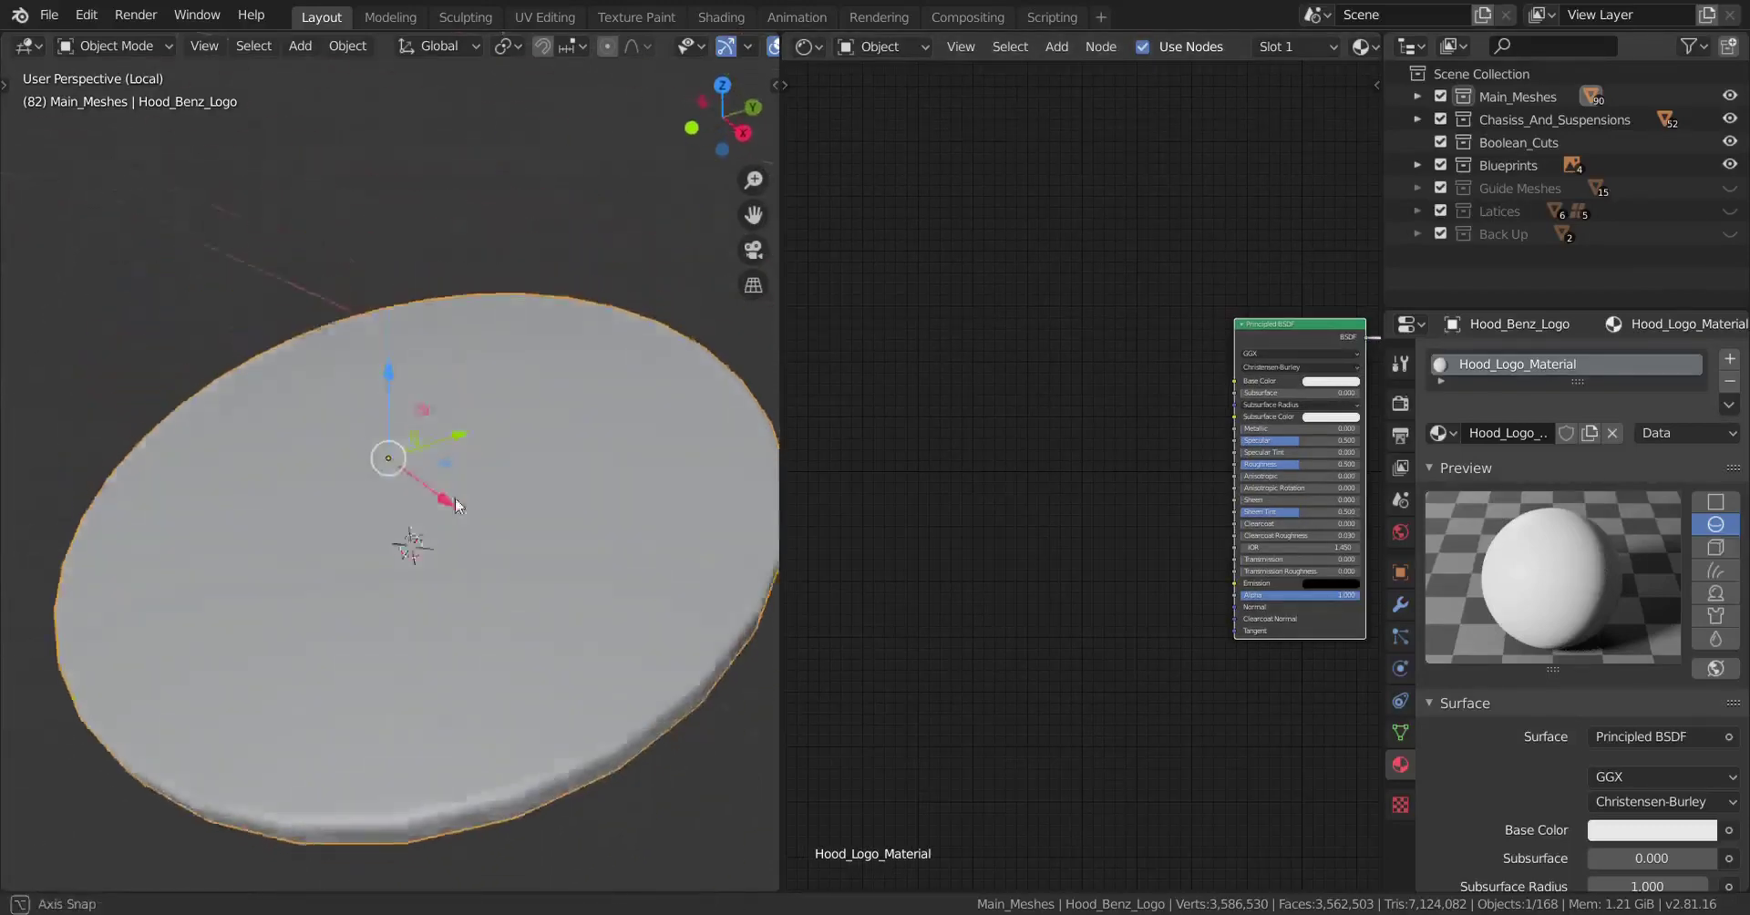
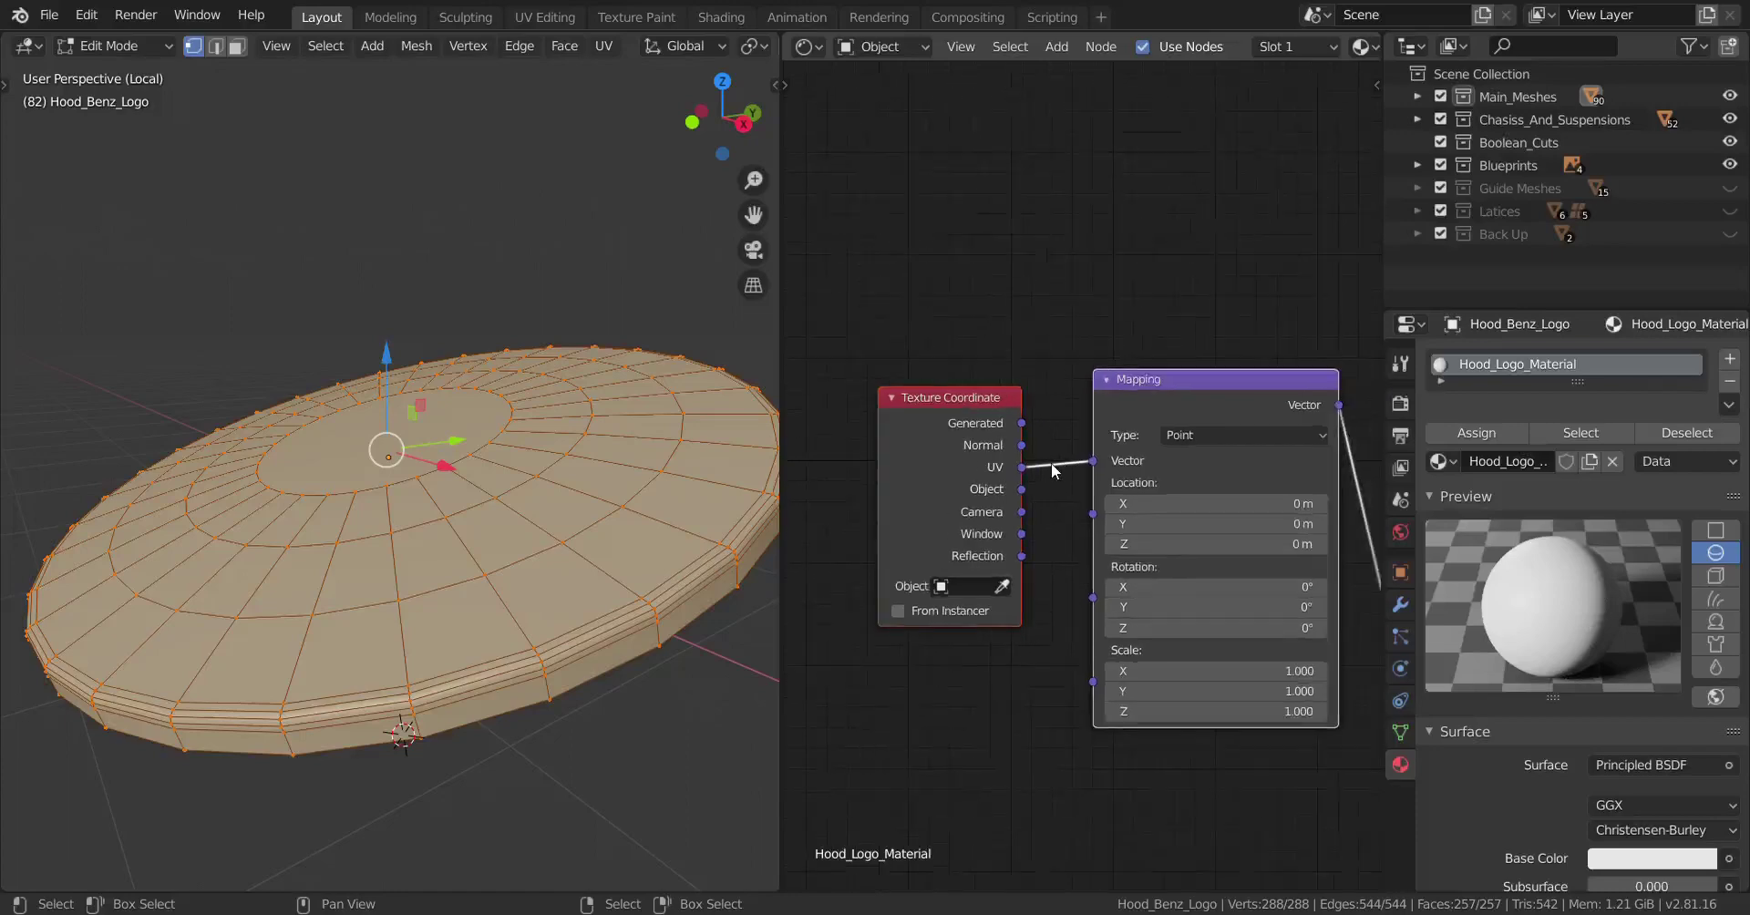
Position the Texture Coordinate node beside the Mapping node.
key(g)
click(943, 418)
click(934, 432)
middle_drag(1039, 457, 851, 476)
Select the logo's central top face and grow the selection three times to cover the whole upper surface.
middle_drag(379, 417, 378, 453)
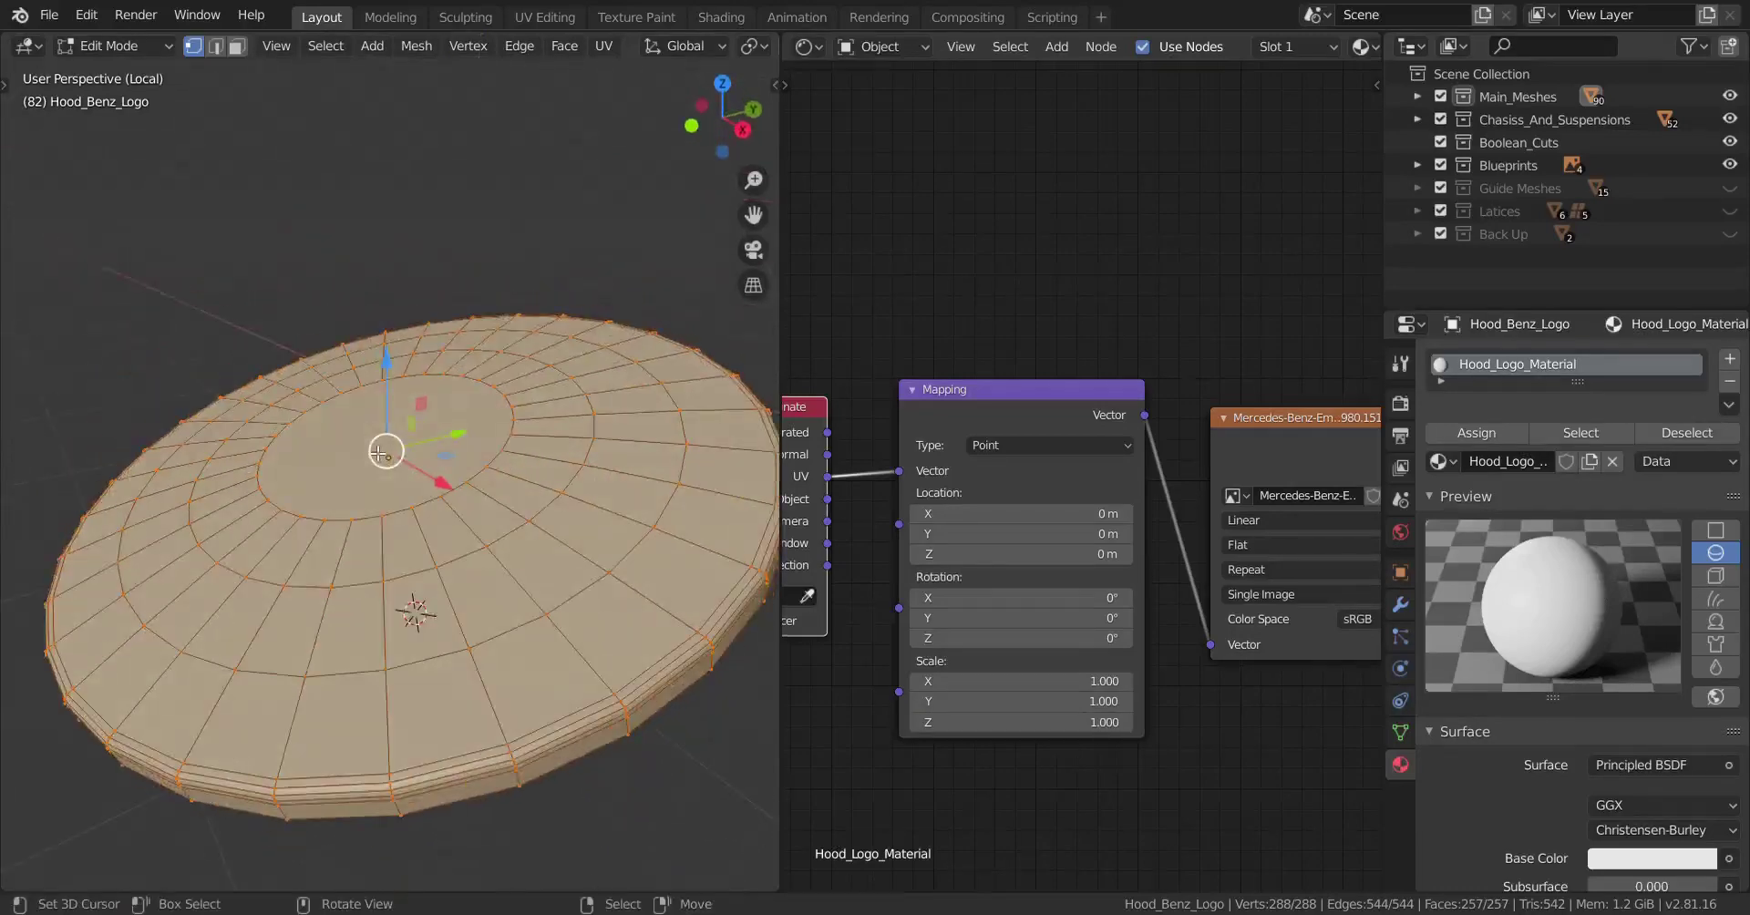
alt+click(402, 503)
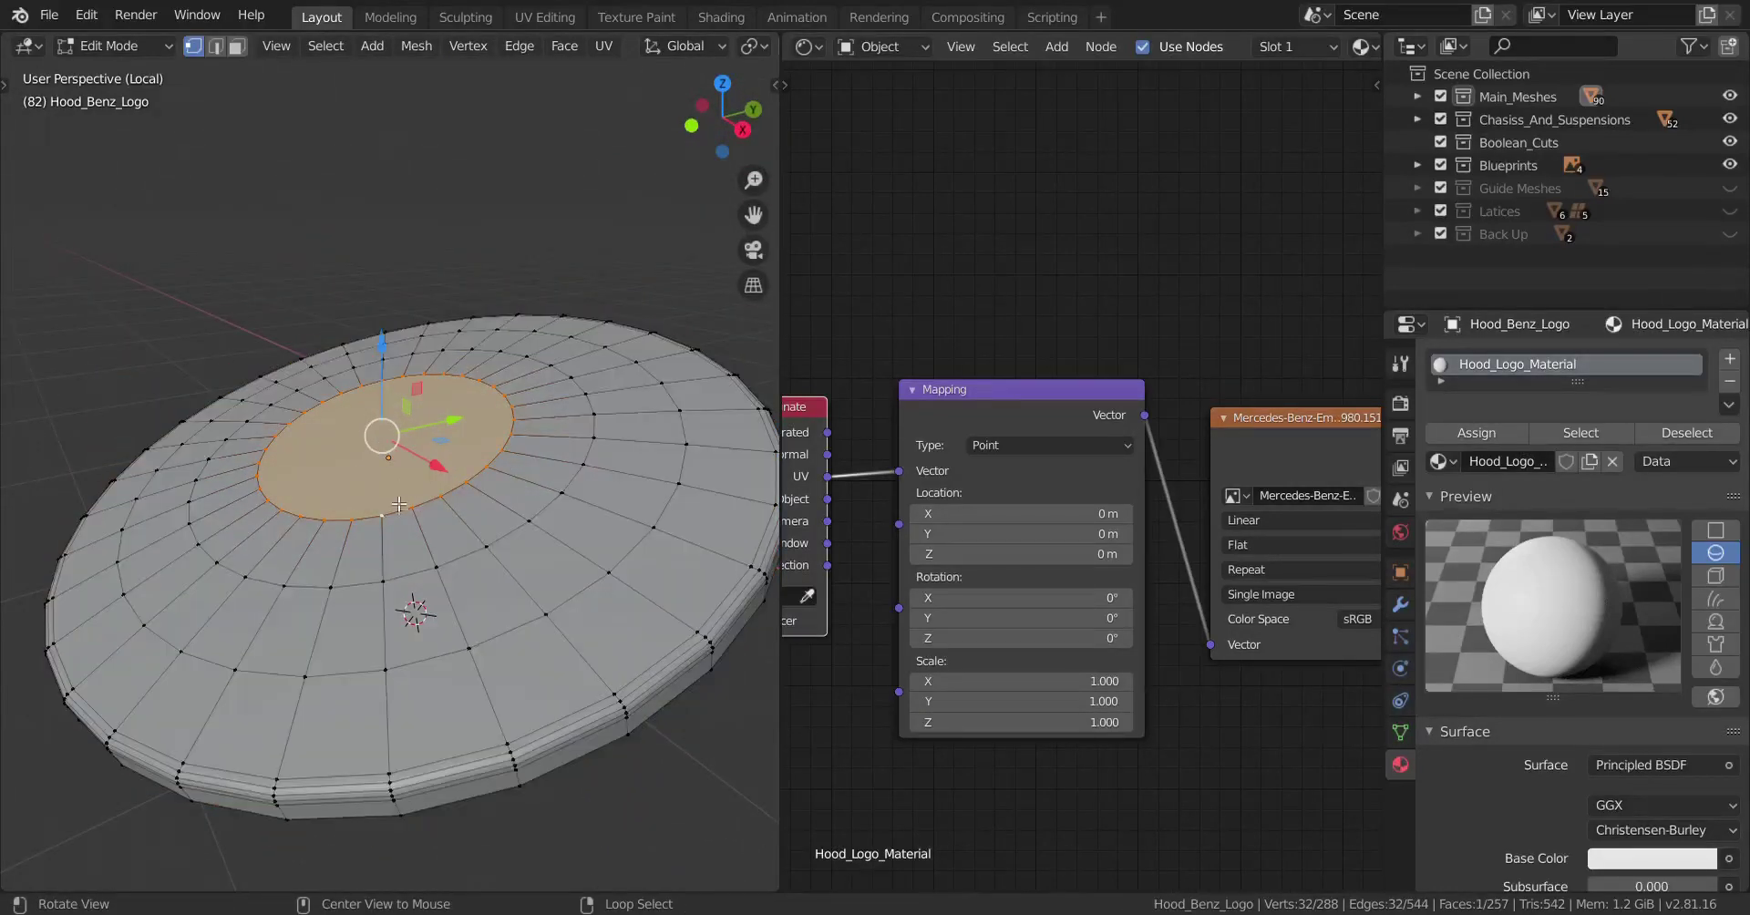
key(ctrl+KP_Add)
key(ctrl+KP_Add)
key(ctrl+KP_Add)
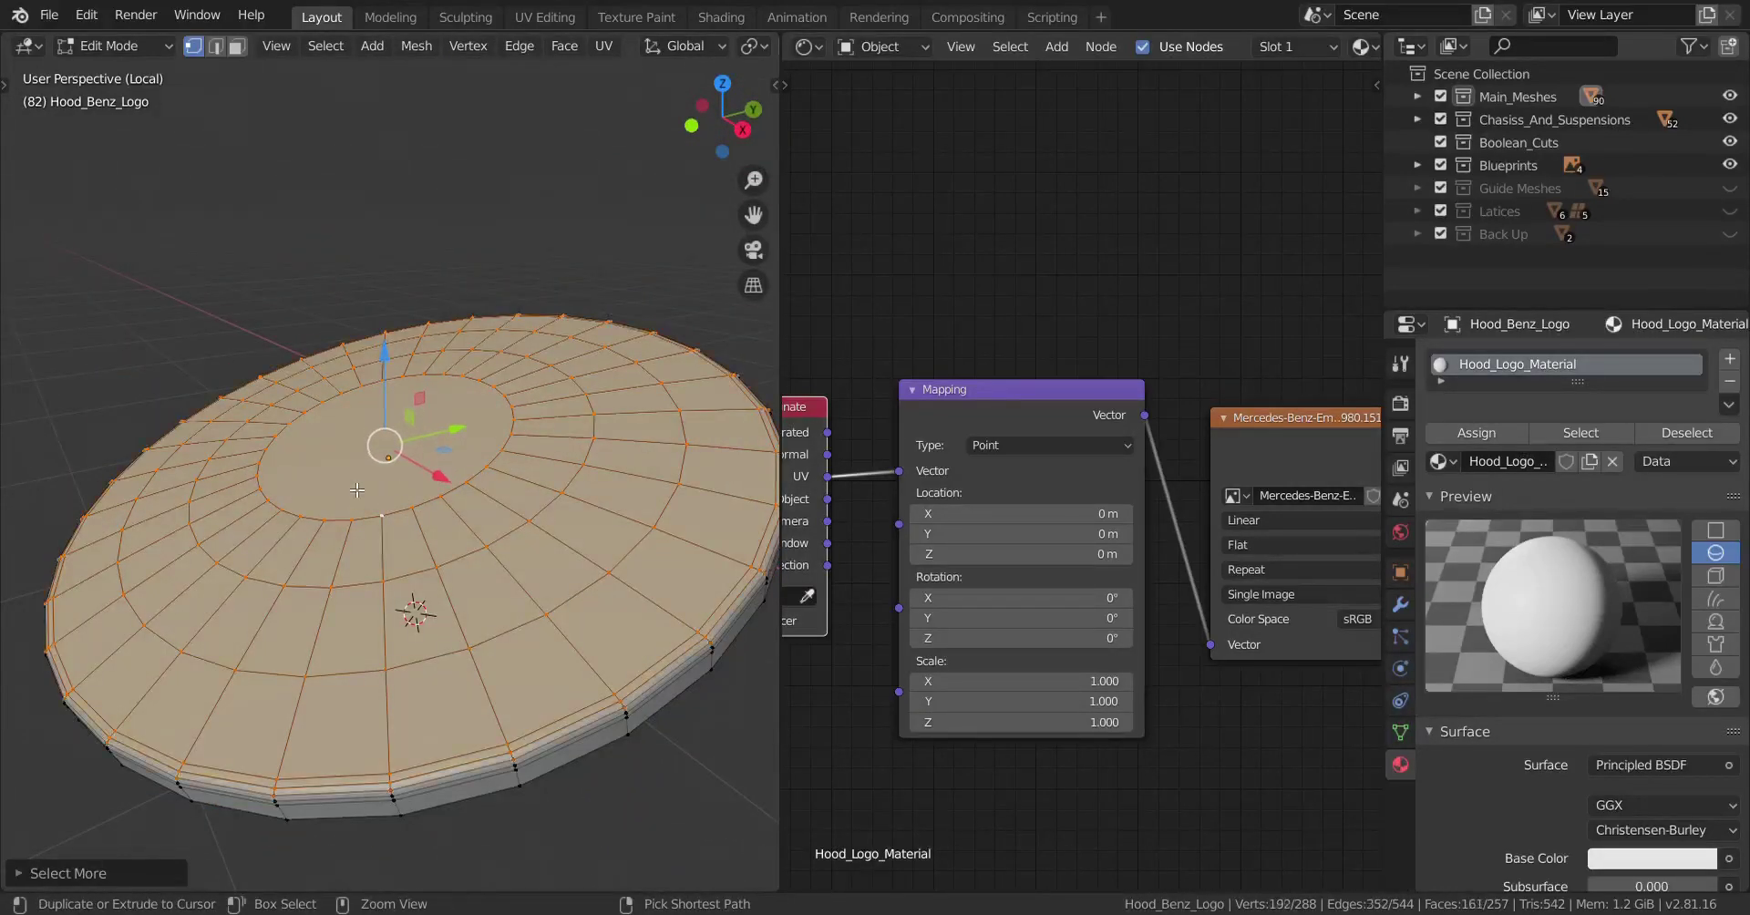
middle_drag(356, 489, 390, 567)
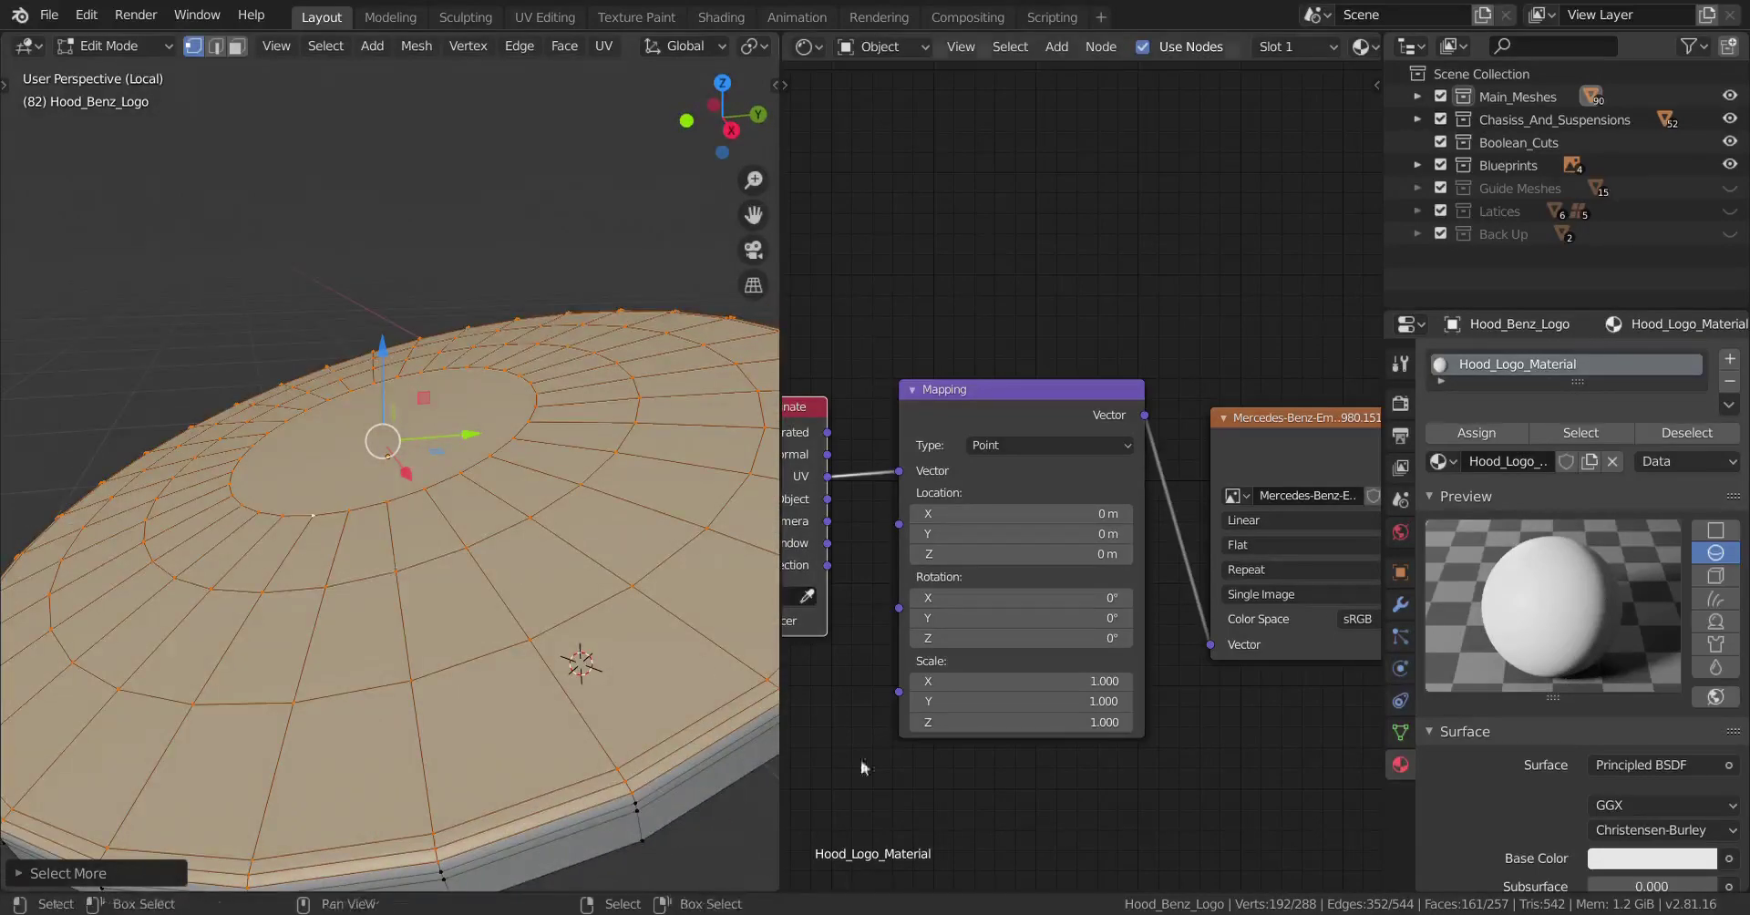
Split the shader editor area, make the lower part a UV Editor, and fit the whole Mercedes-Benz emblem image in it.
drag(789, 888, 800, 401)
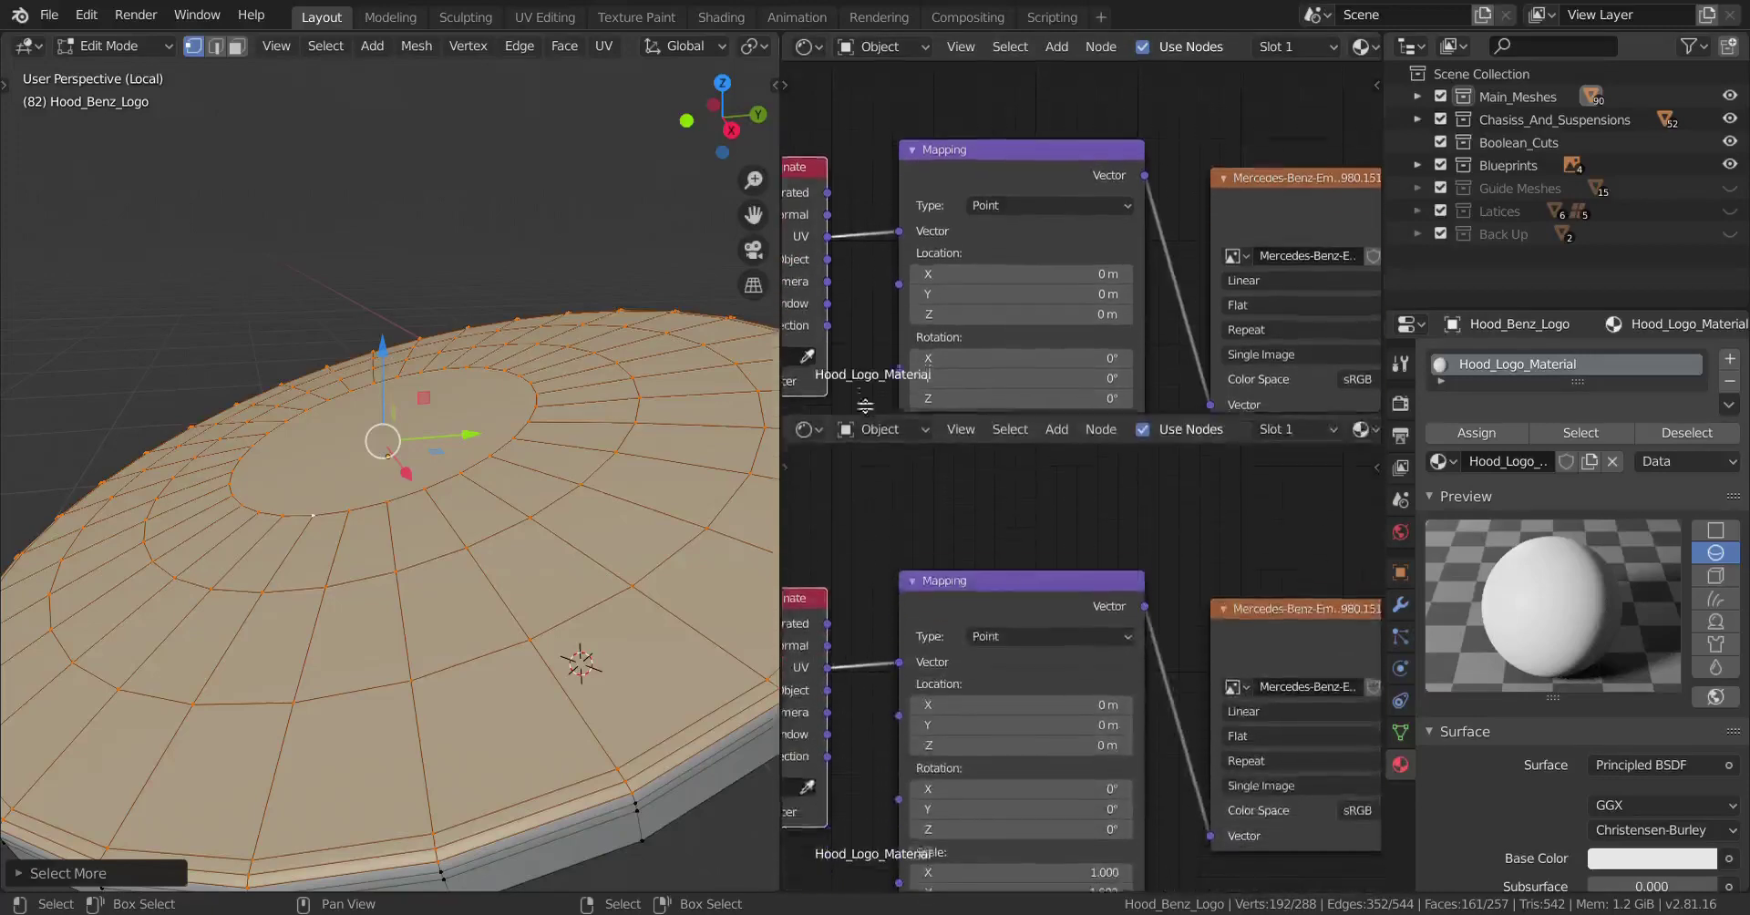
click(805, 410)
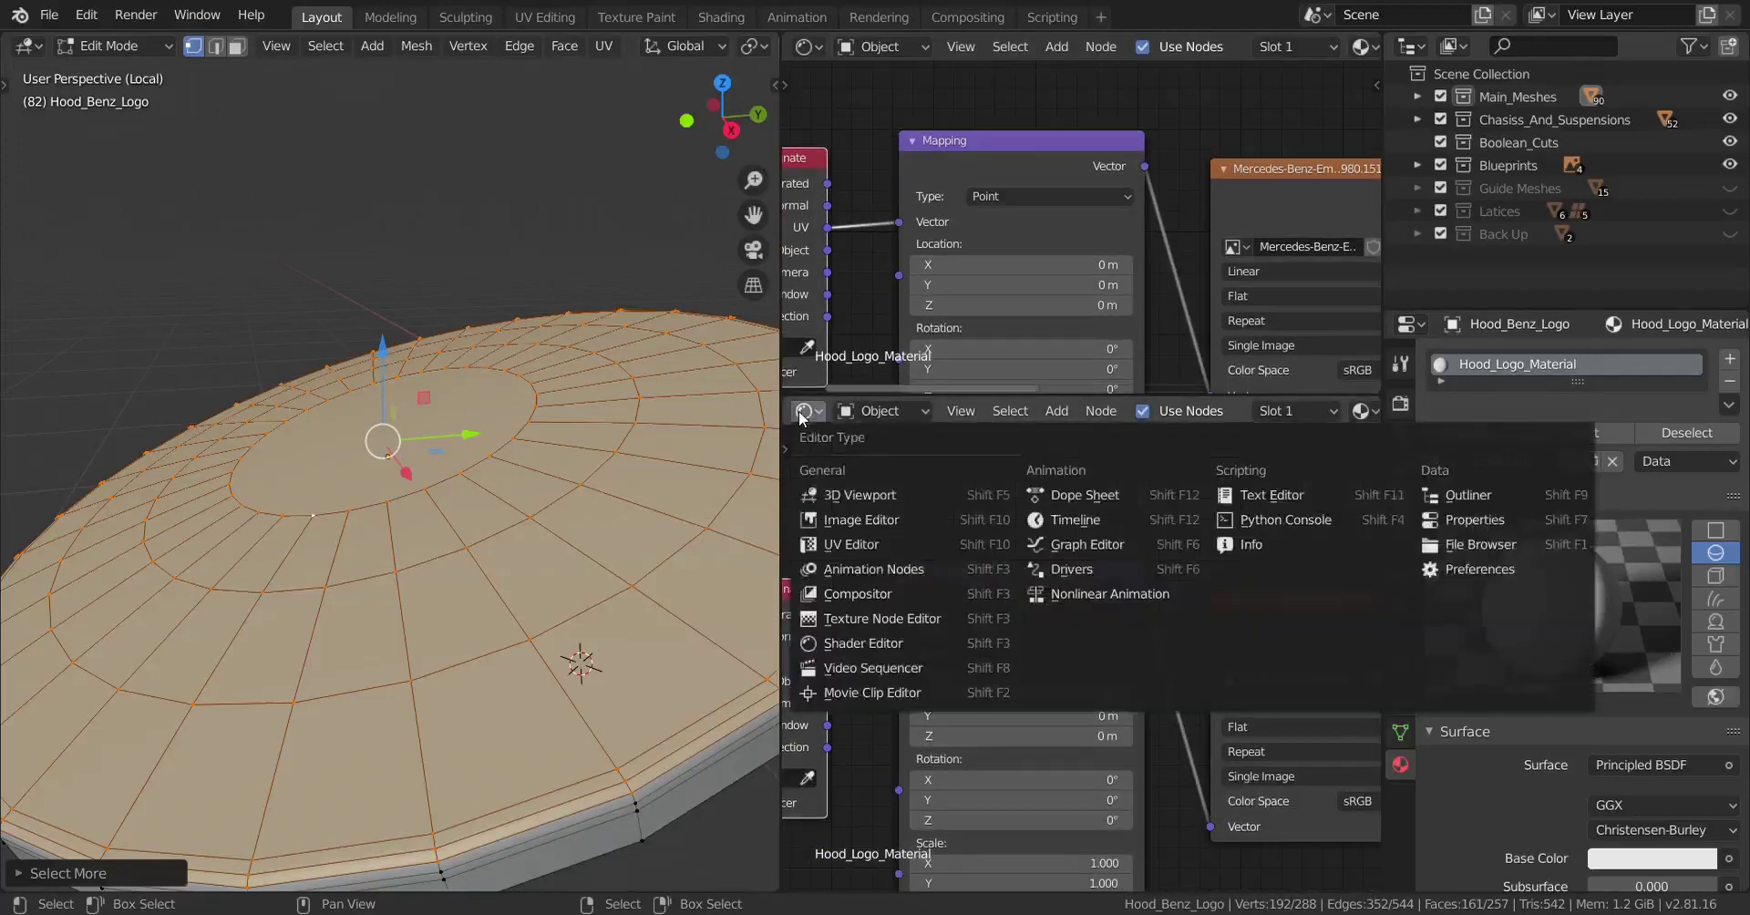
click(851, 546)
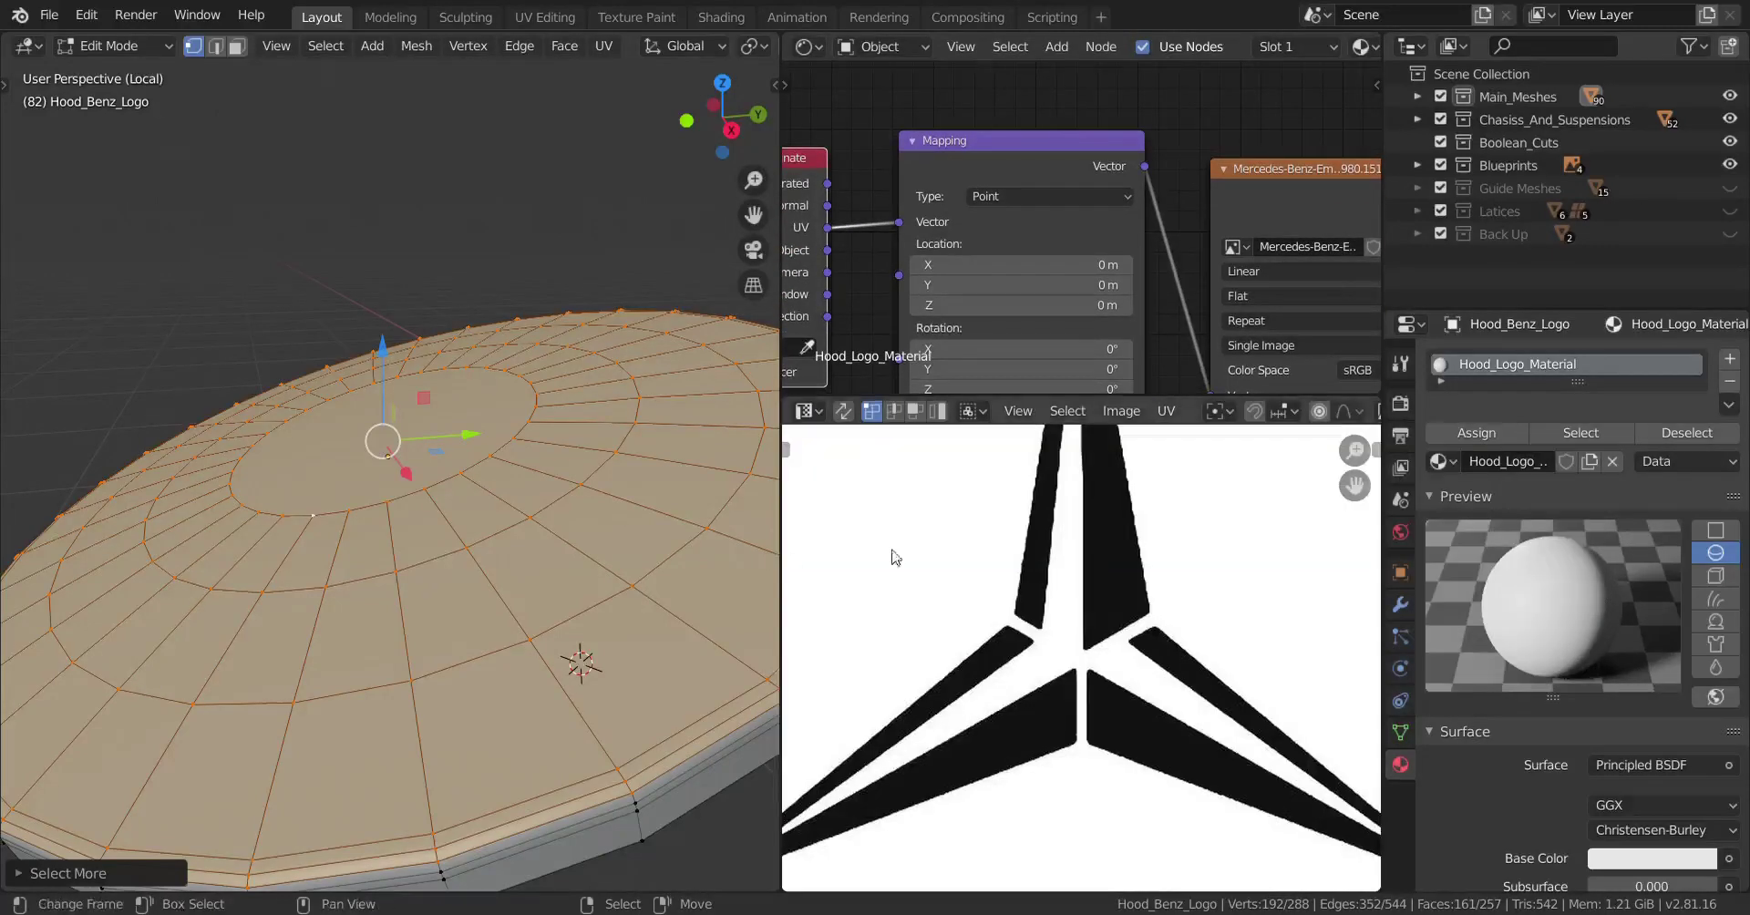
key(Home)
scroll(825, 448, down, 1)
middle_drag(666, 692, 693, 710)
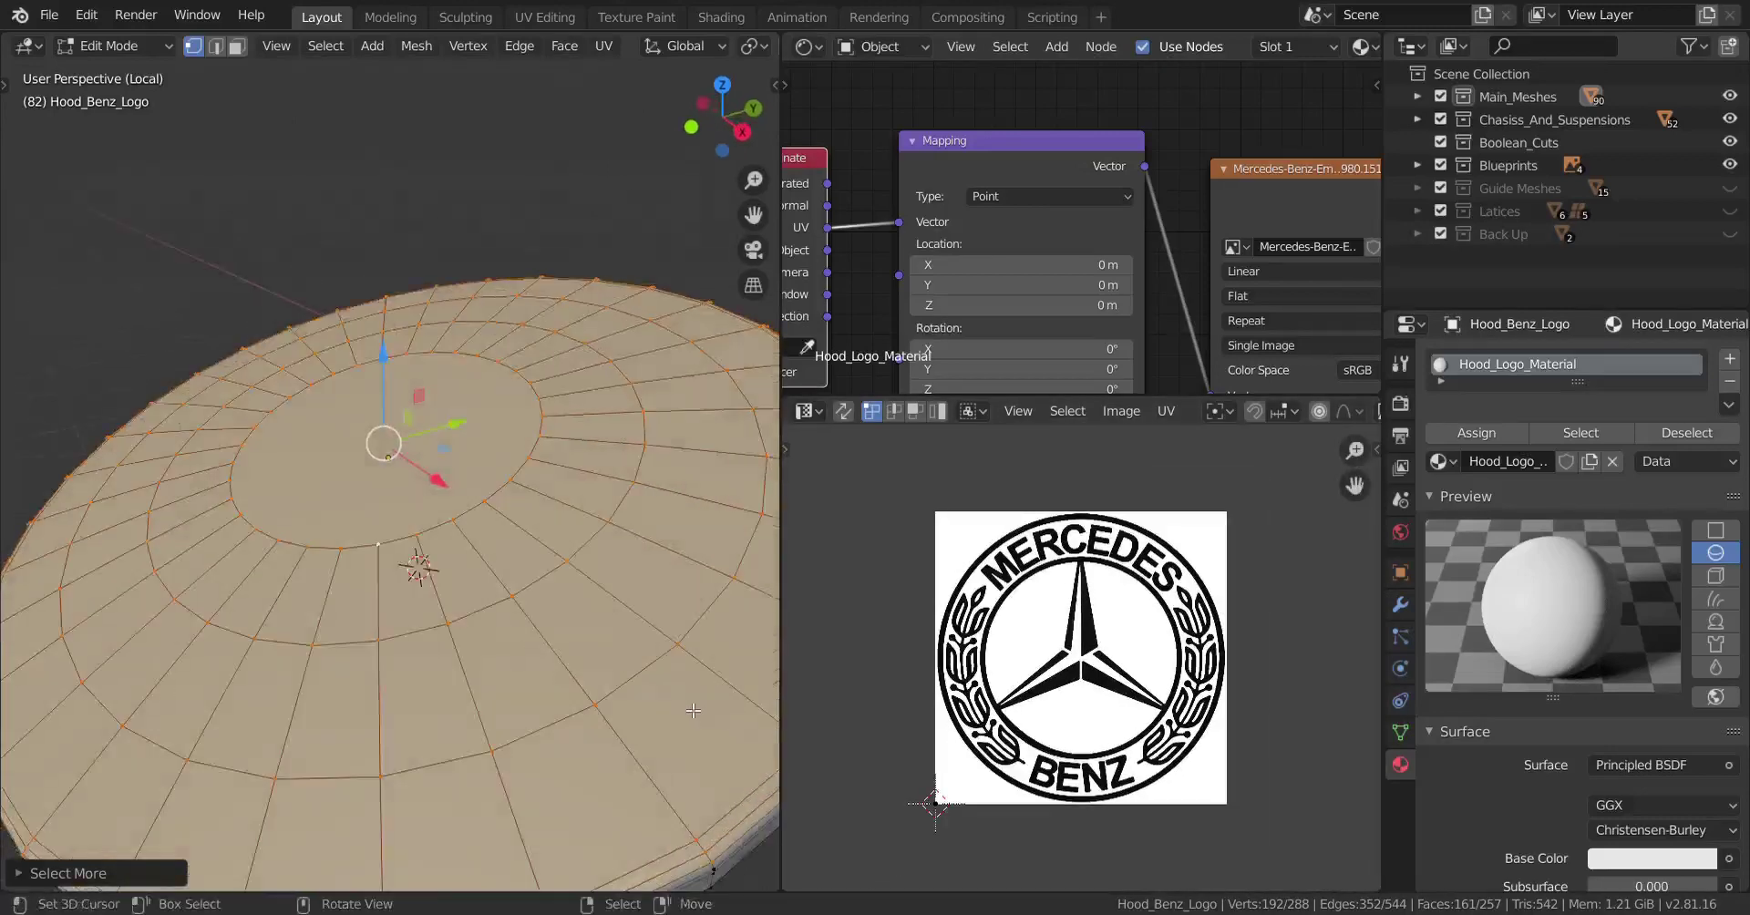
Unwrap the selected upper faces of the logo while viewing the disc from the top.
key(KP_7)
scroll(526, 610, down, 3)
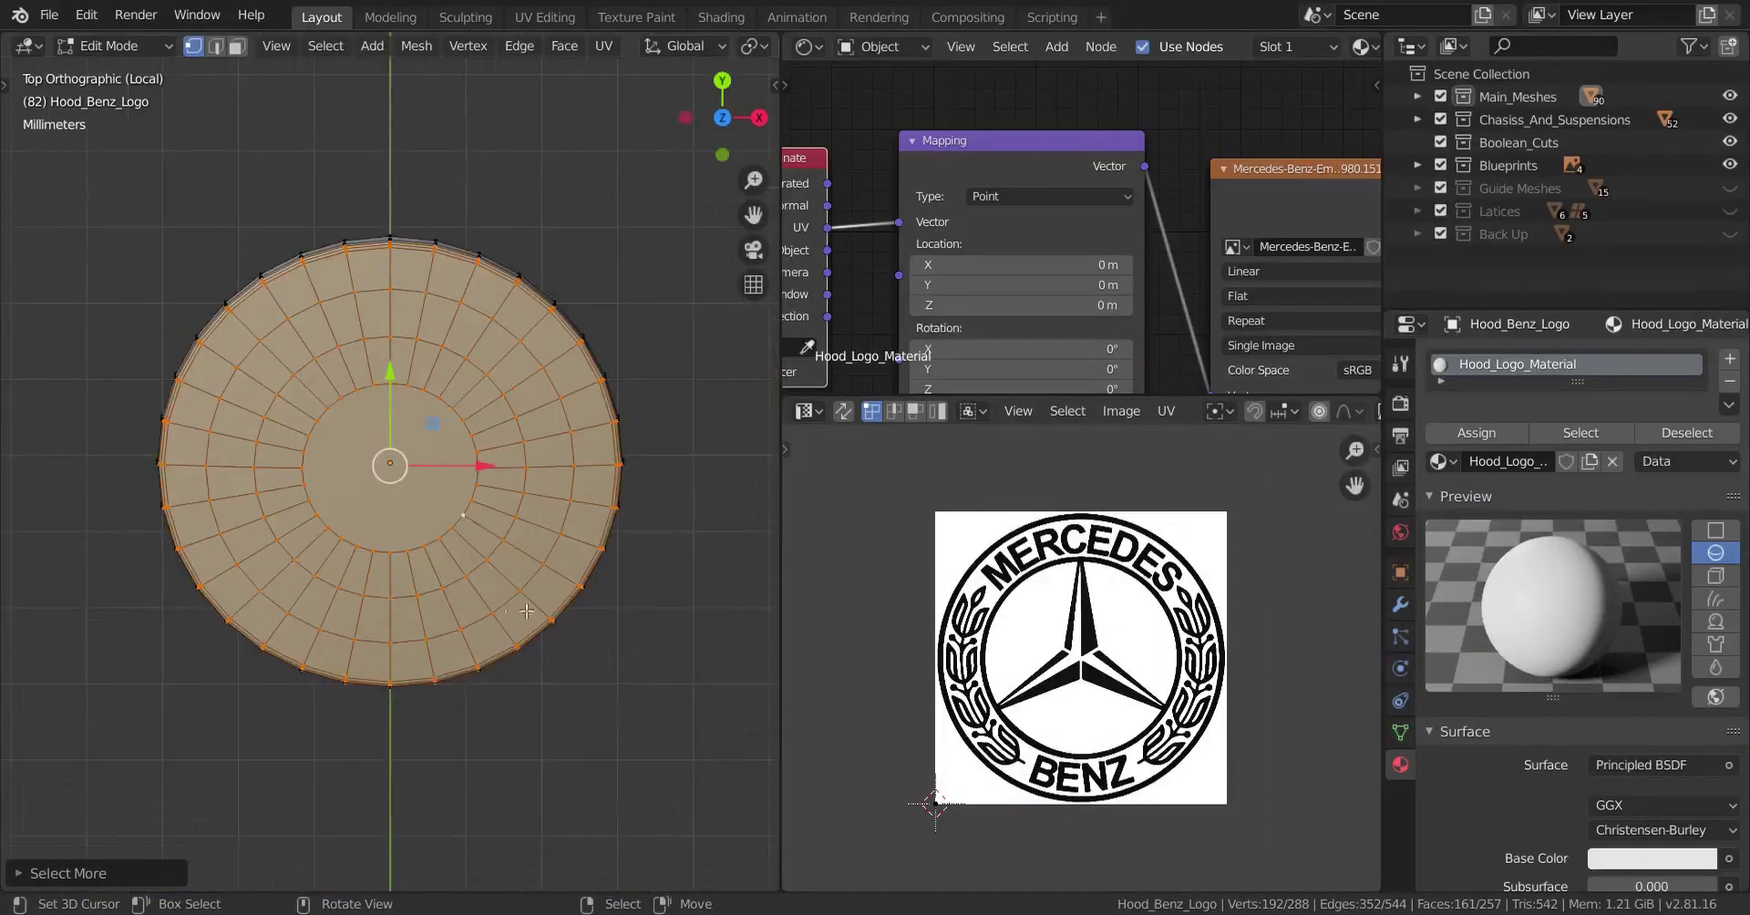
key(u)
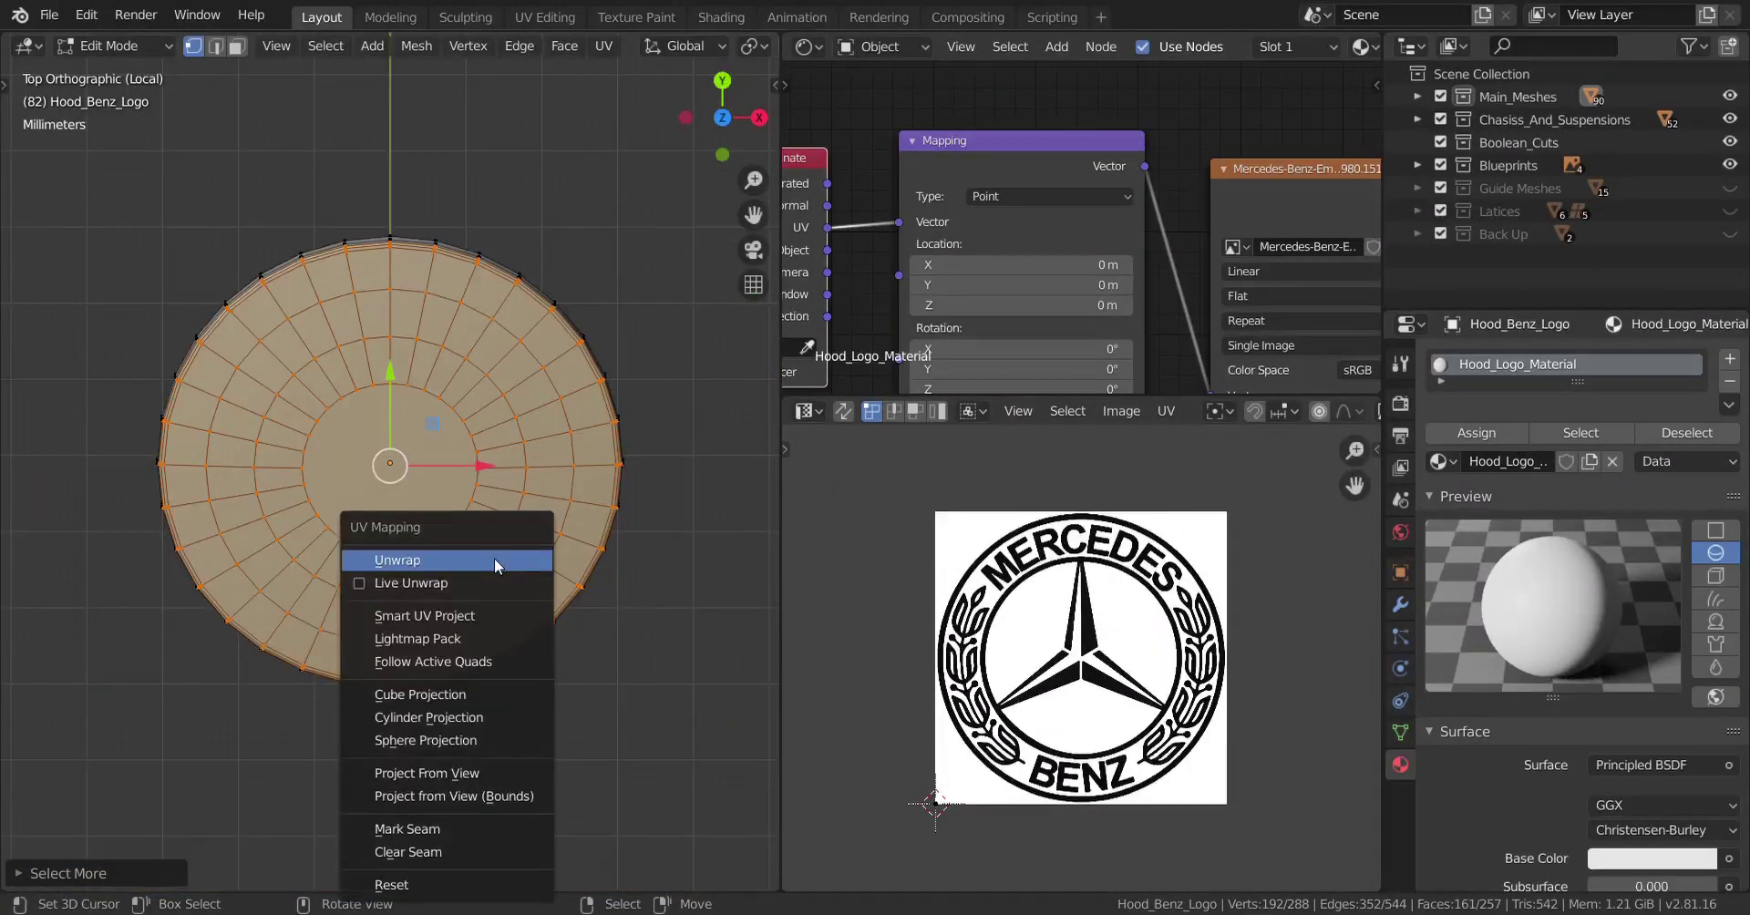
click(497, 561)
scroll(1002, 615, up, 4)
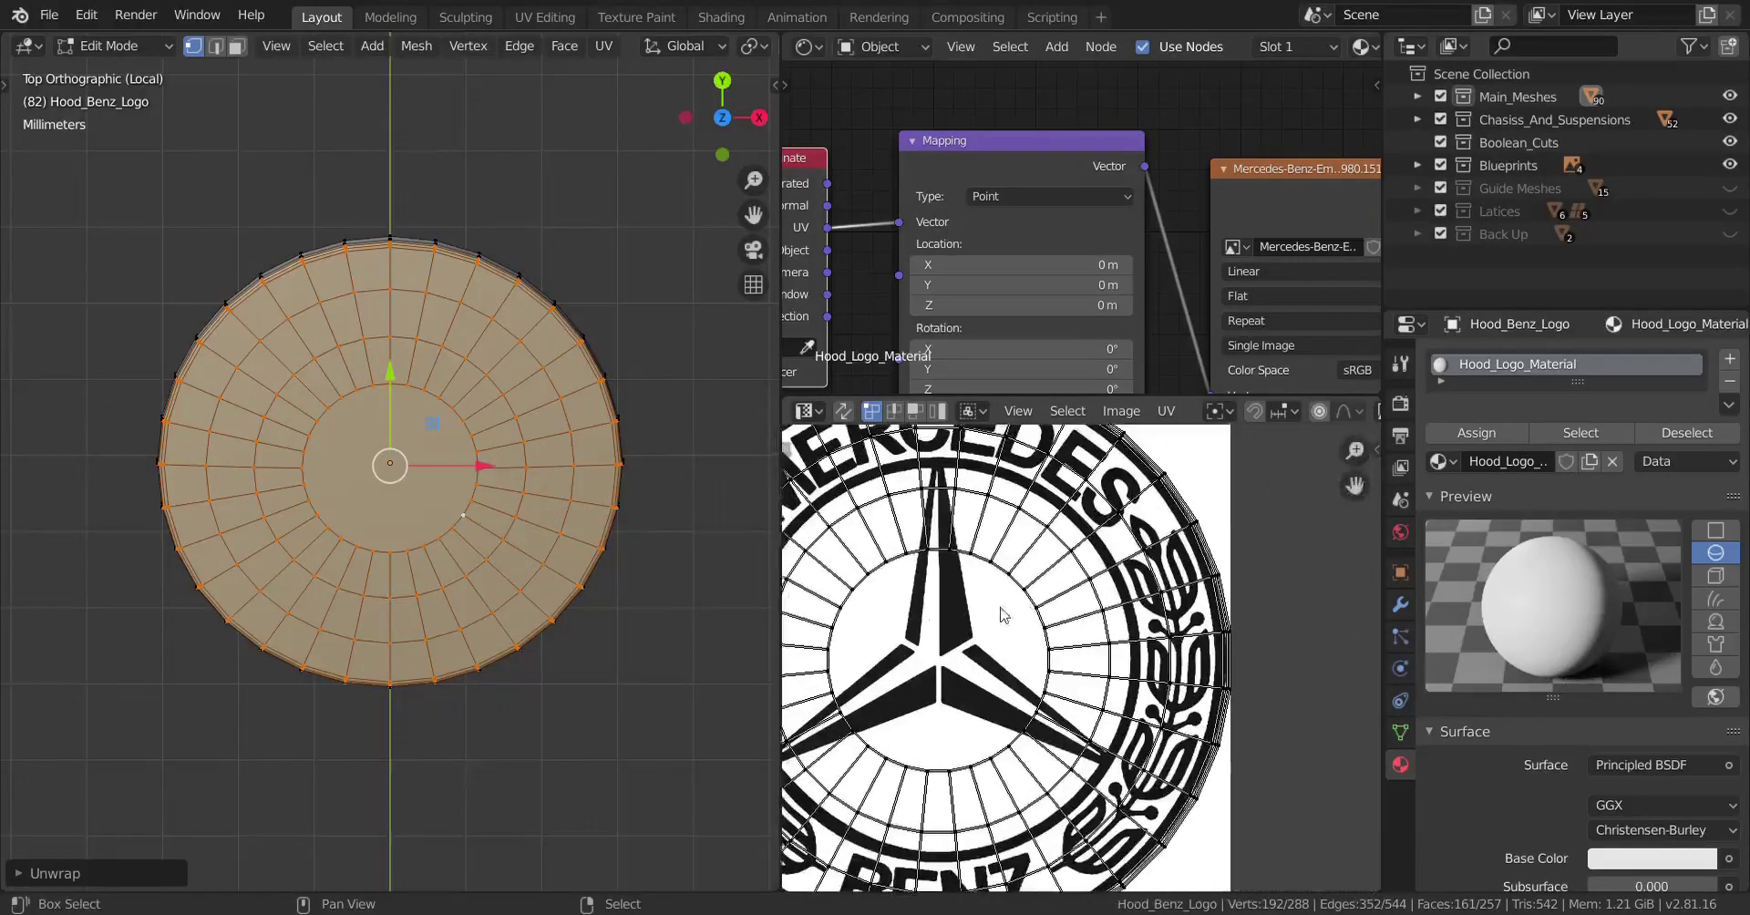
Select all the logo's UVs and scale them up very slightly, by about 1.003, over the emblem image.
key(a)
middle_drag(433, 535, 398, 528)
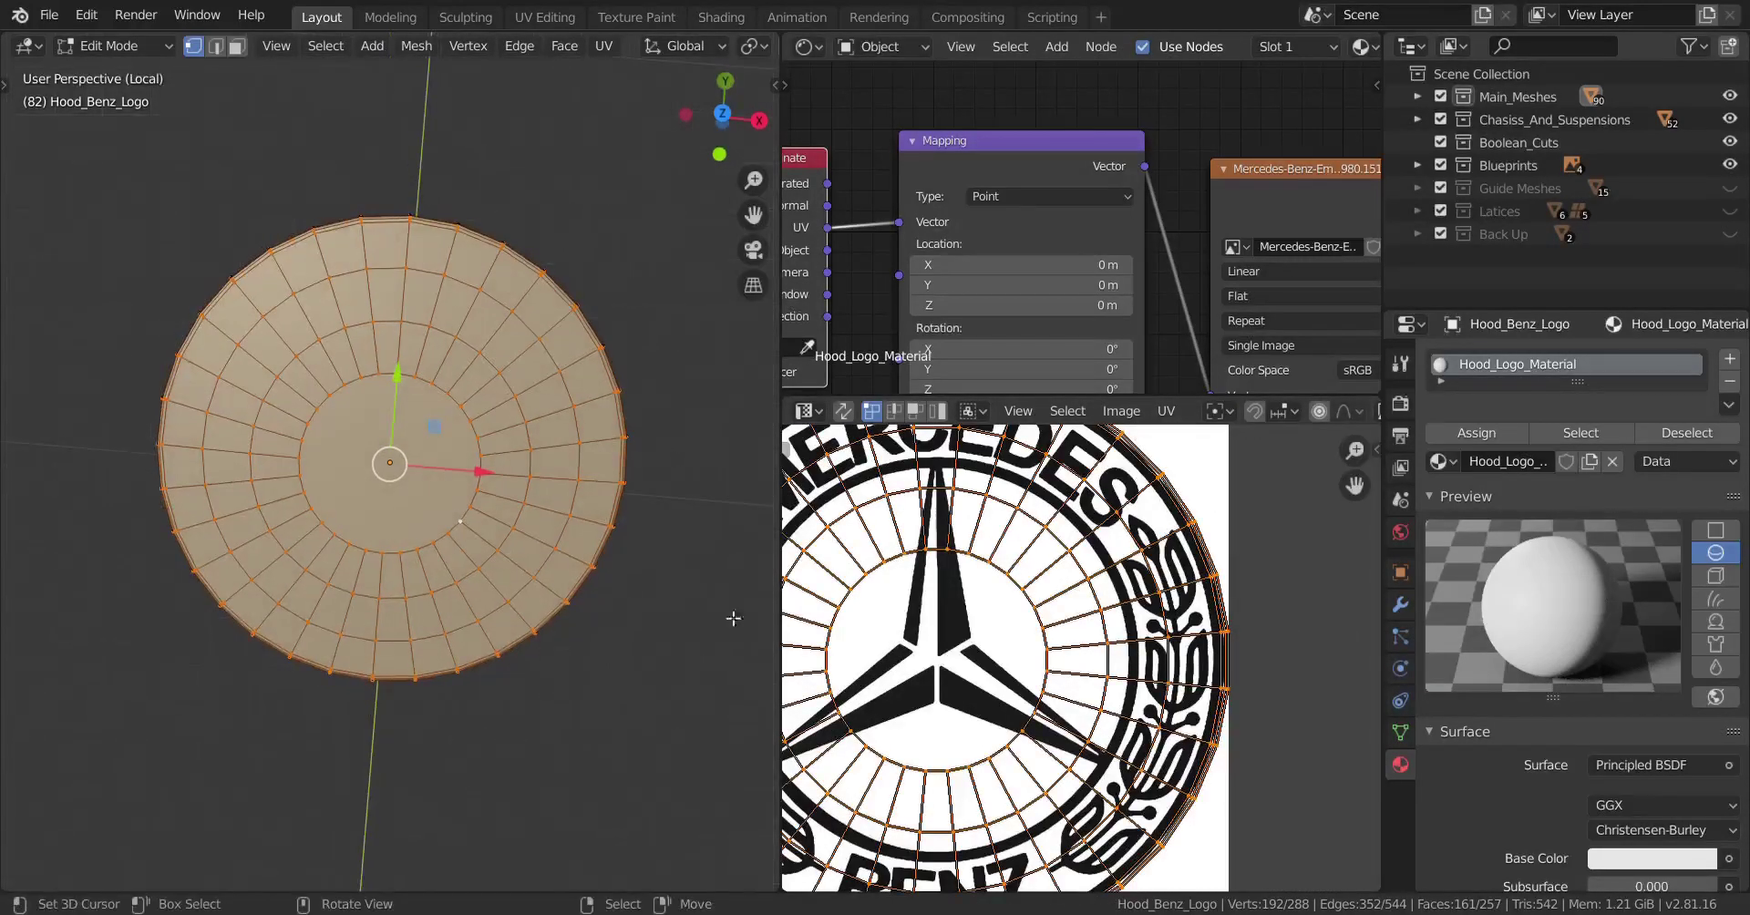
middle_drag(1003, 732, 1079, 732)
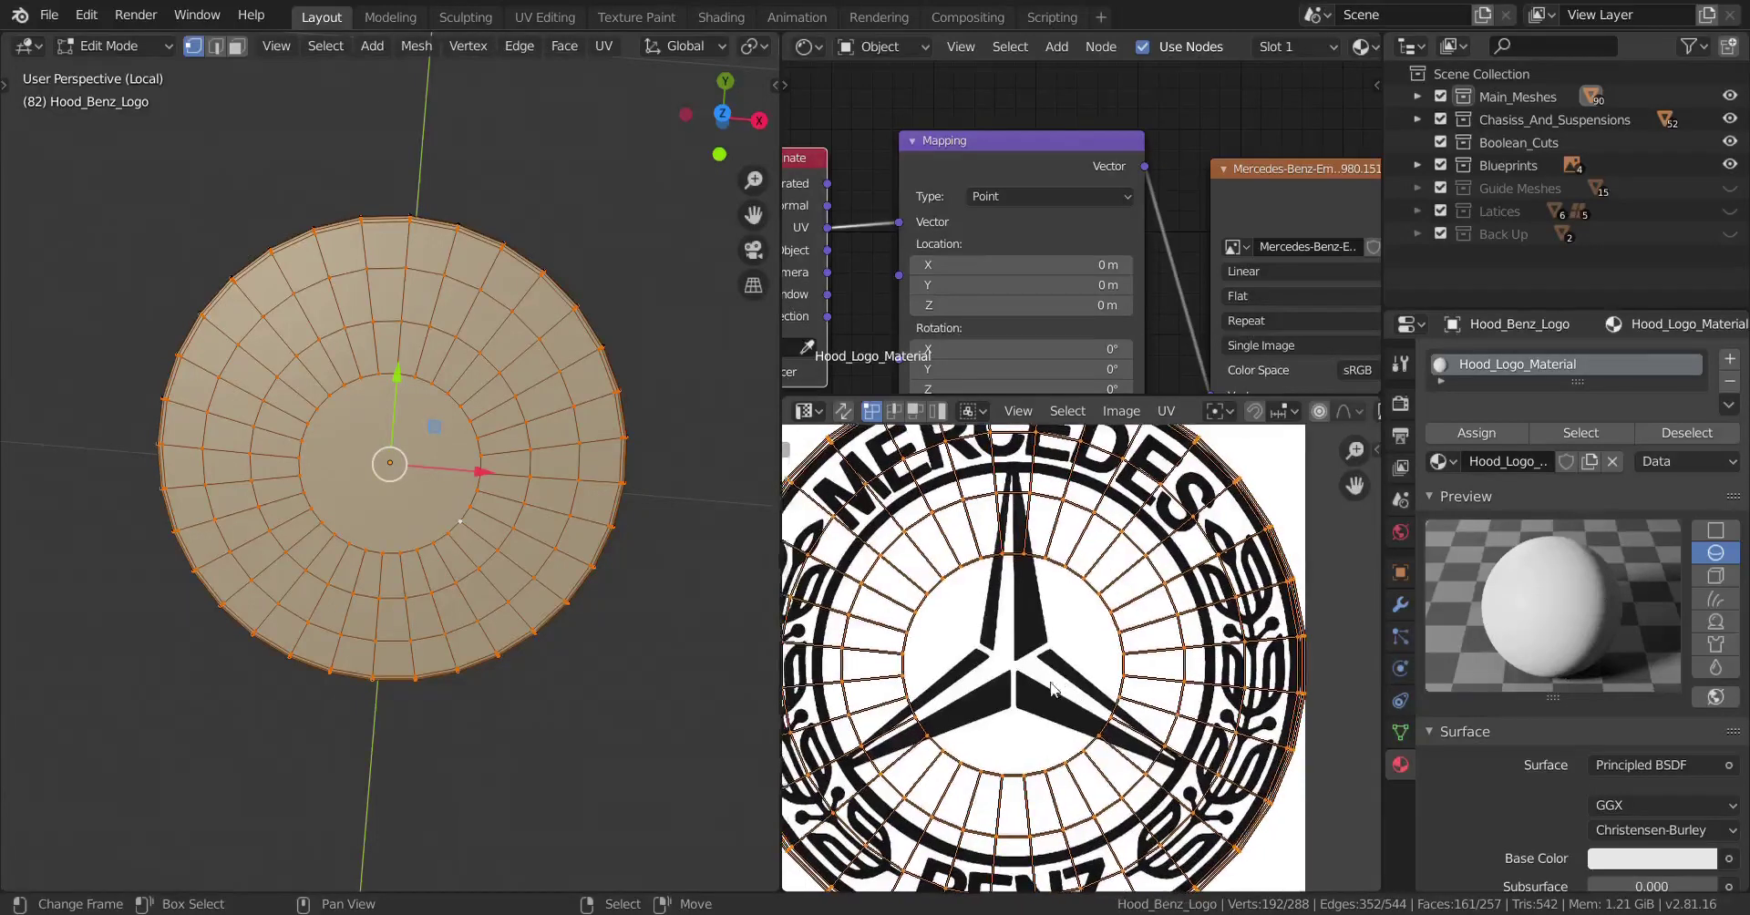
key(s)
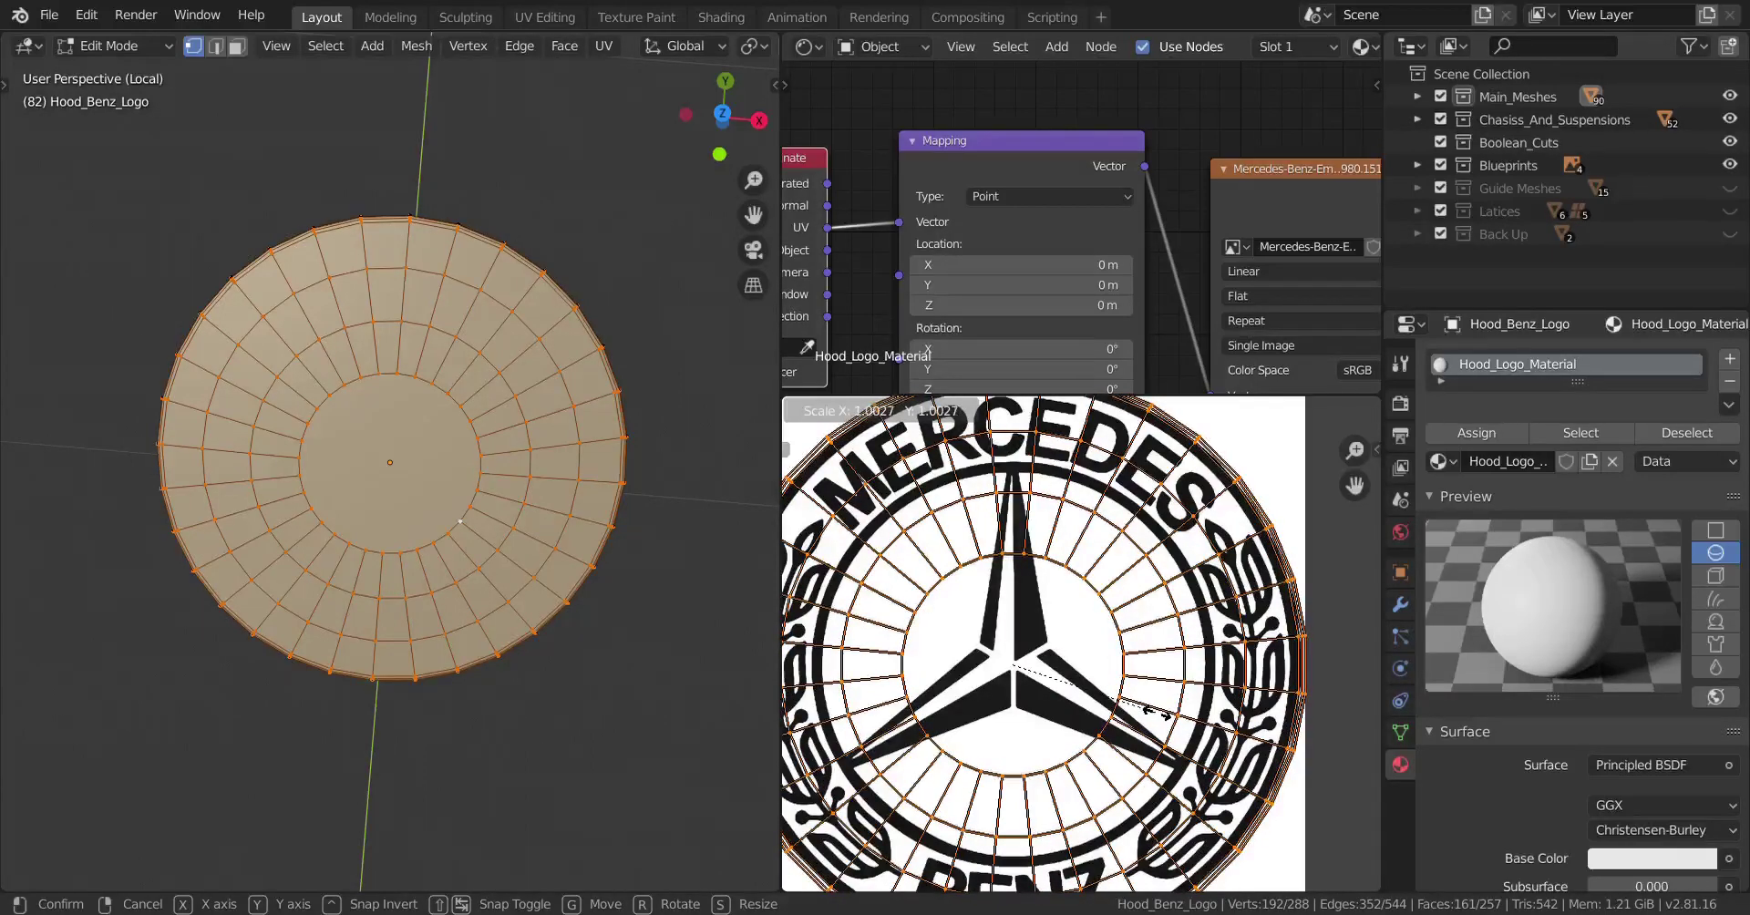
click(1157, 711)
scroll(1131, 704, down, 5)
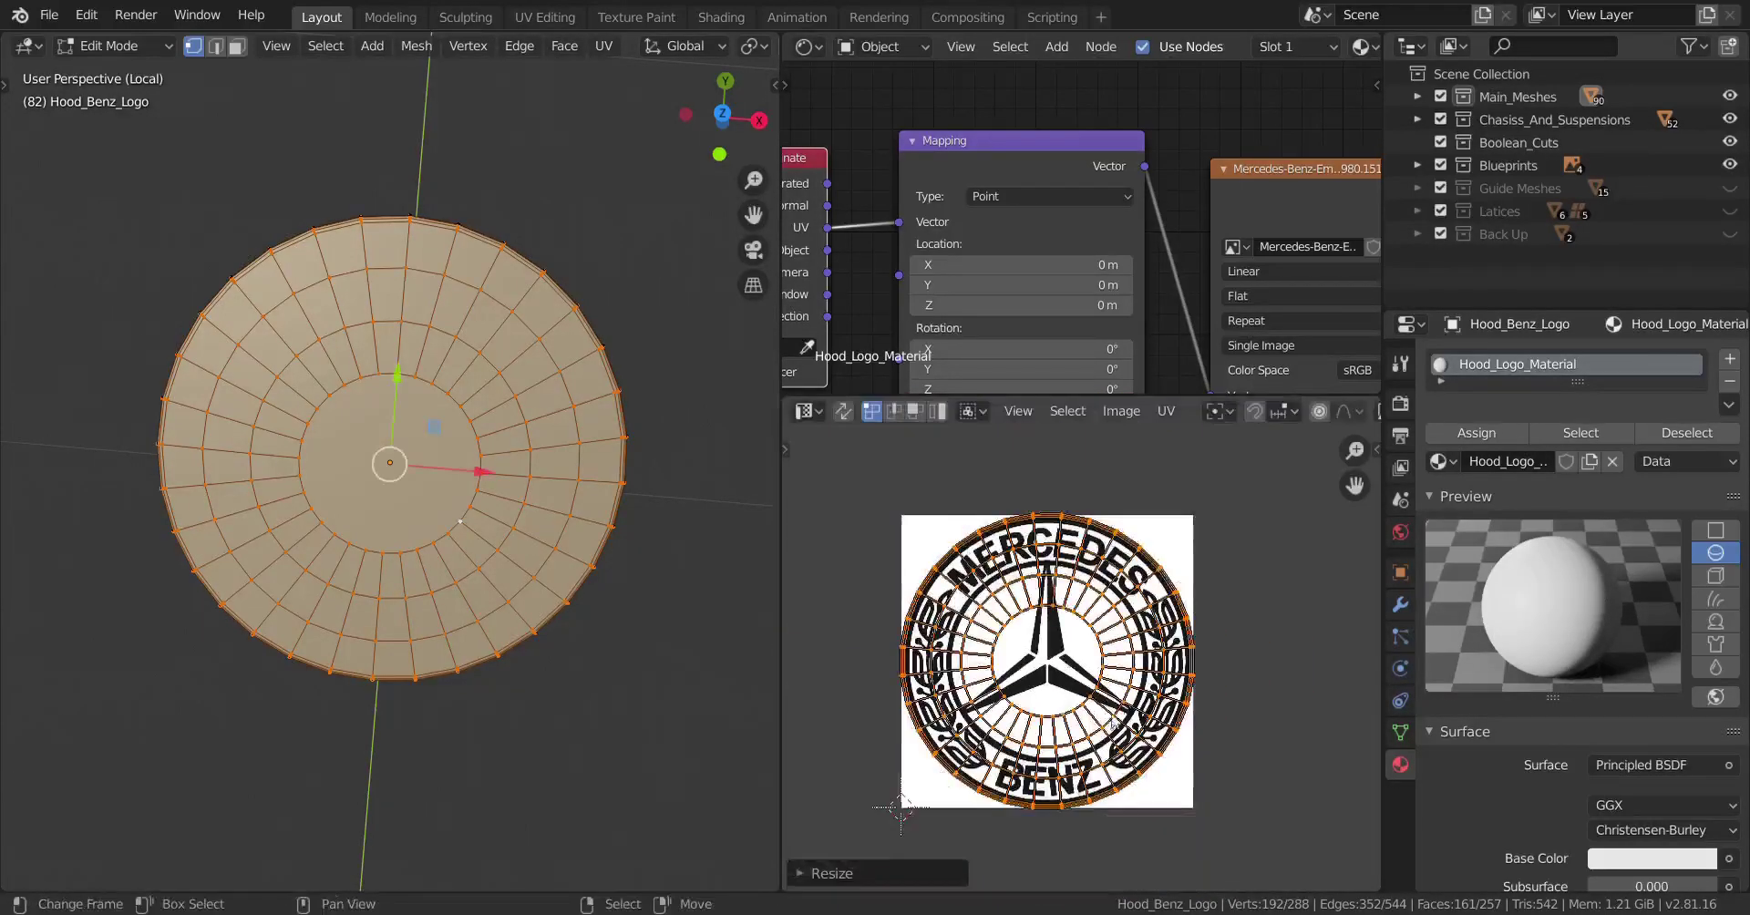
scroll(535, 550, up, 3)
Return to Object Mode and set the logo material's Metallic to 1.000 and Roughness to 0.000.
key(Tab)
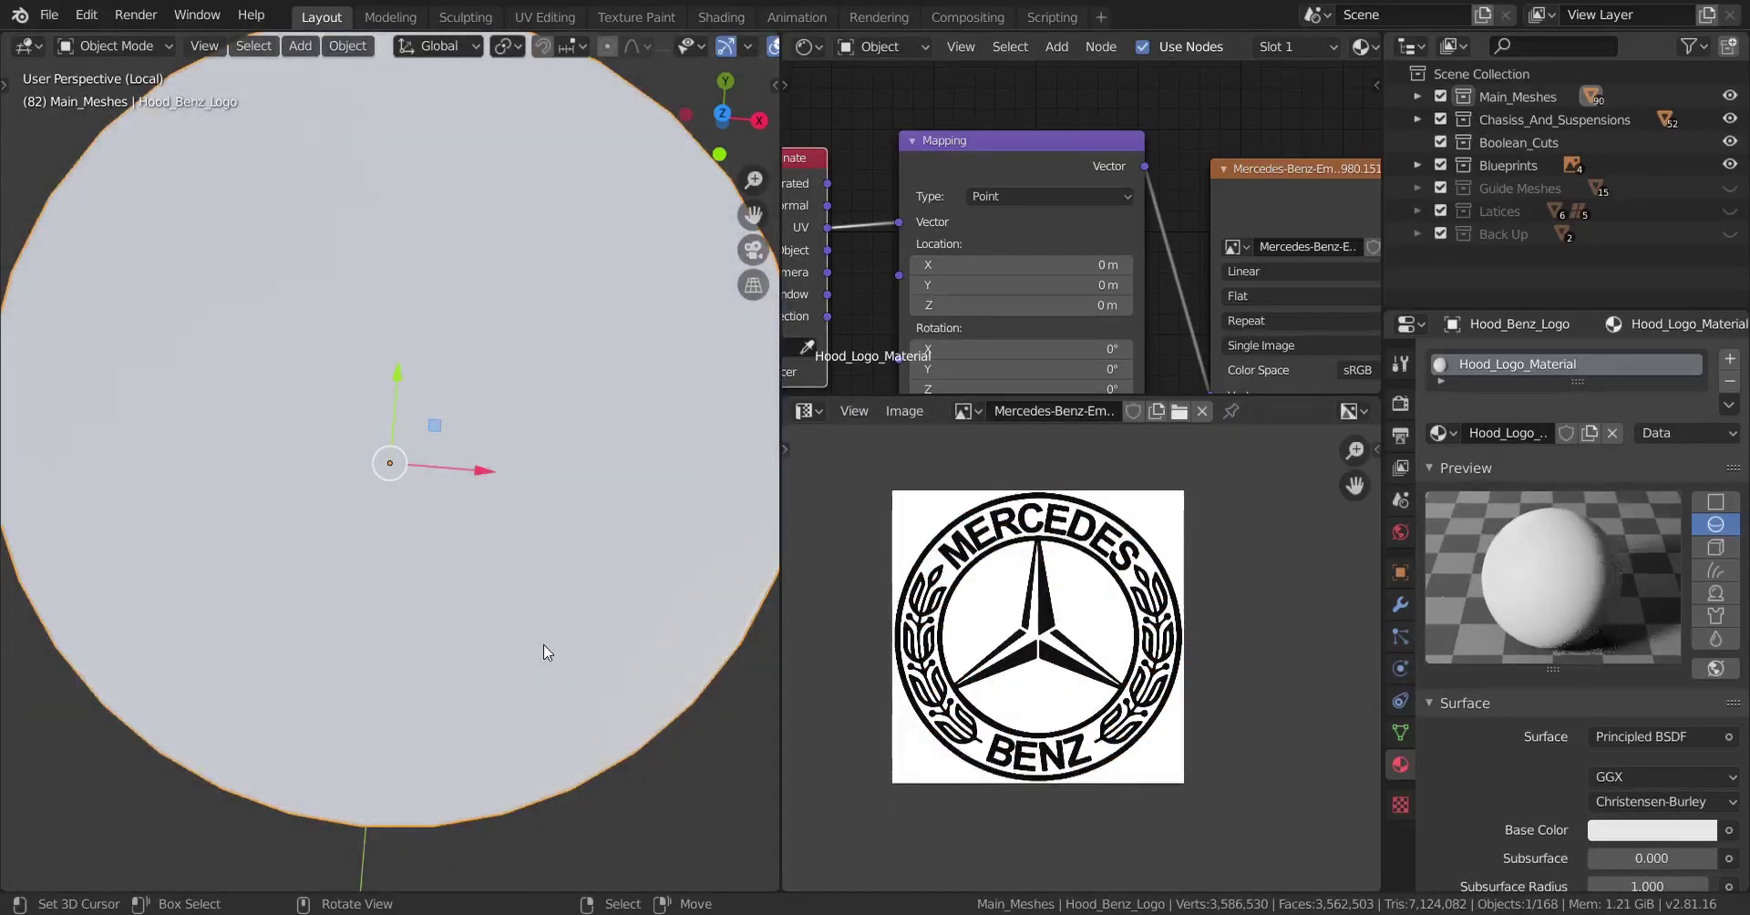
scroll(1226, 254, down, 10)
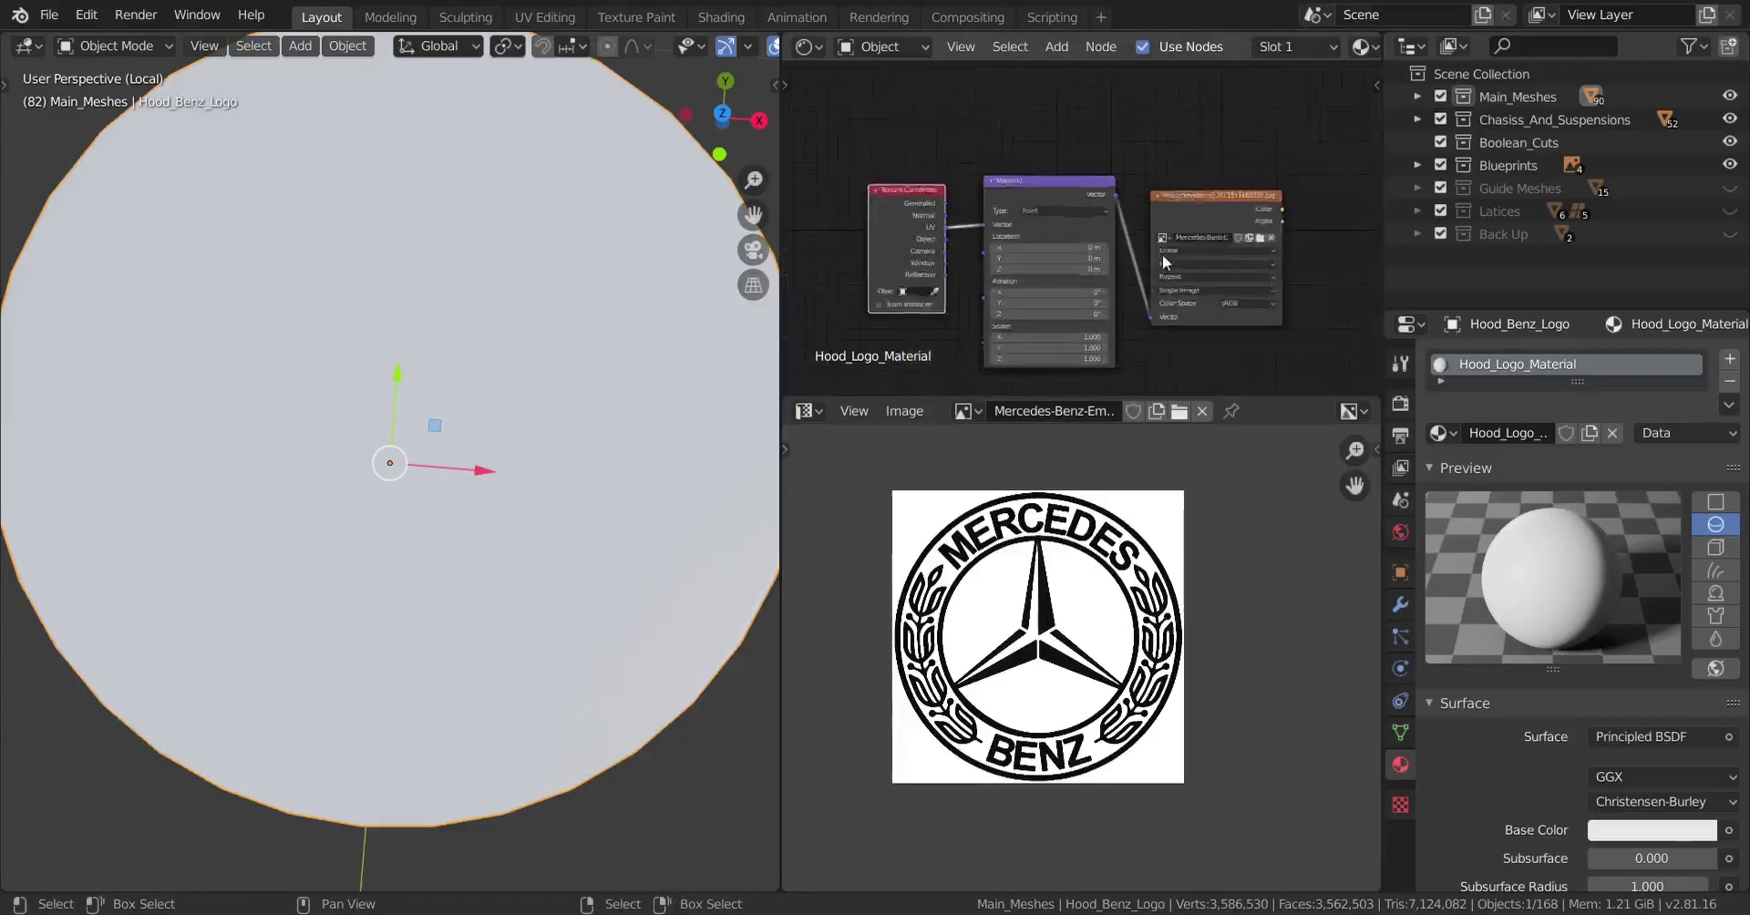
middle_drag(1226, 255, 966, 261)
scroll(1101, 270, up, 7)
middle_drag(1252, 171, 1159, 210)
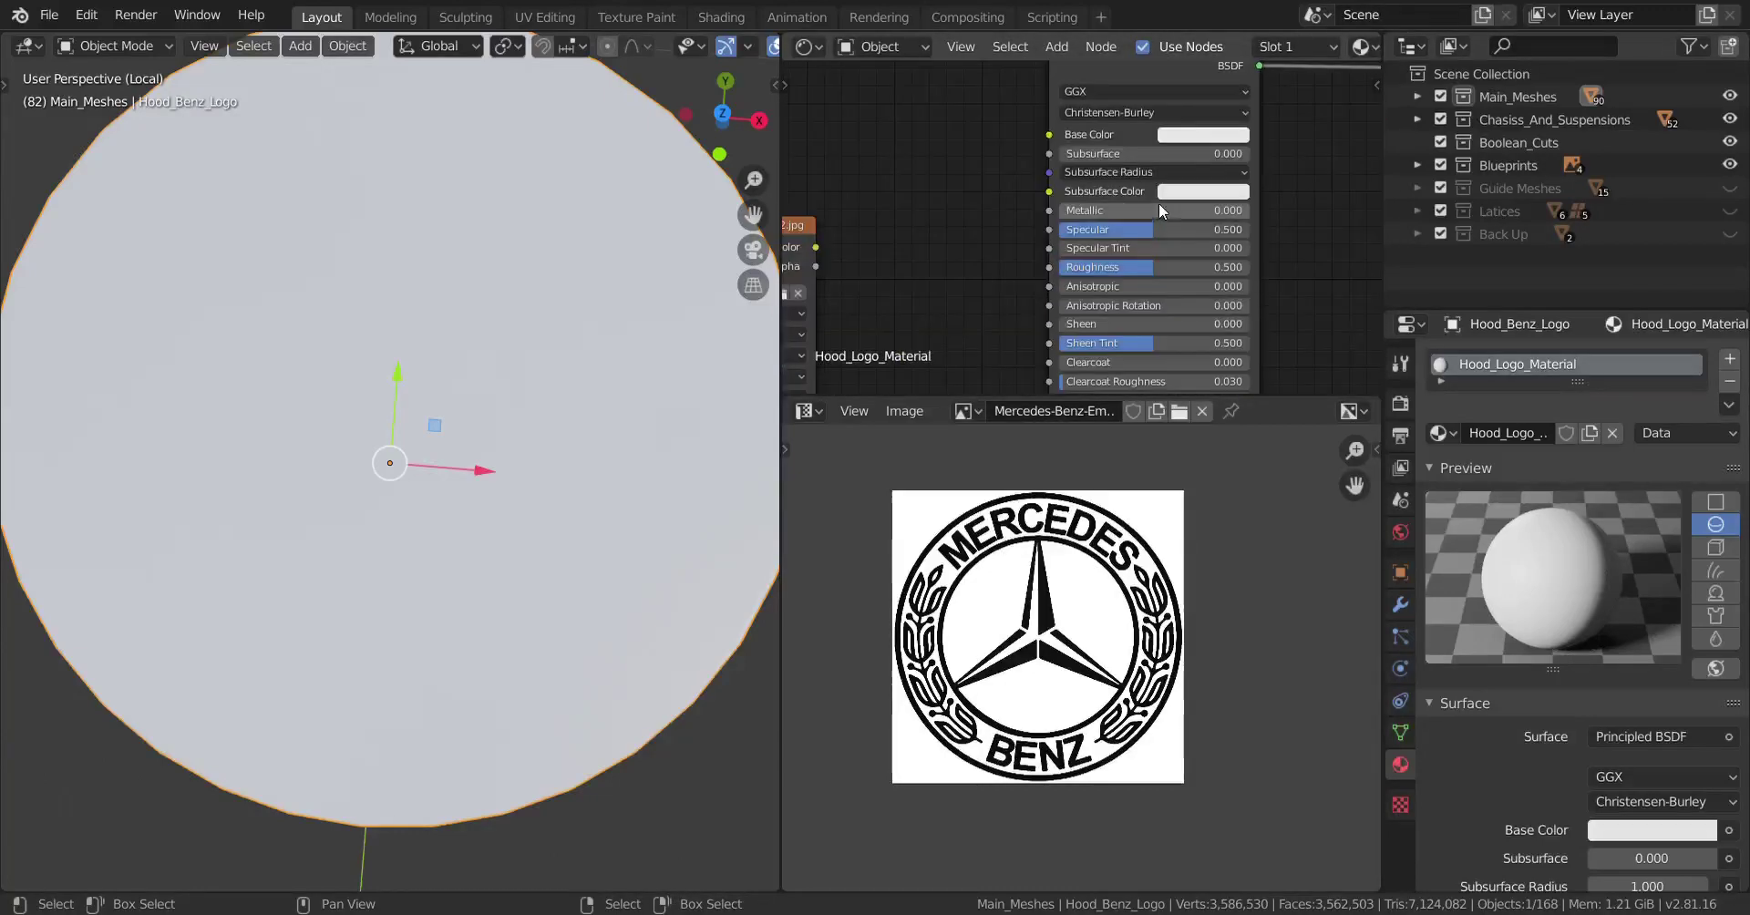
drag(1103, 210, 1244, 209)
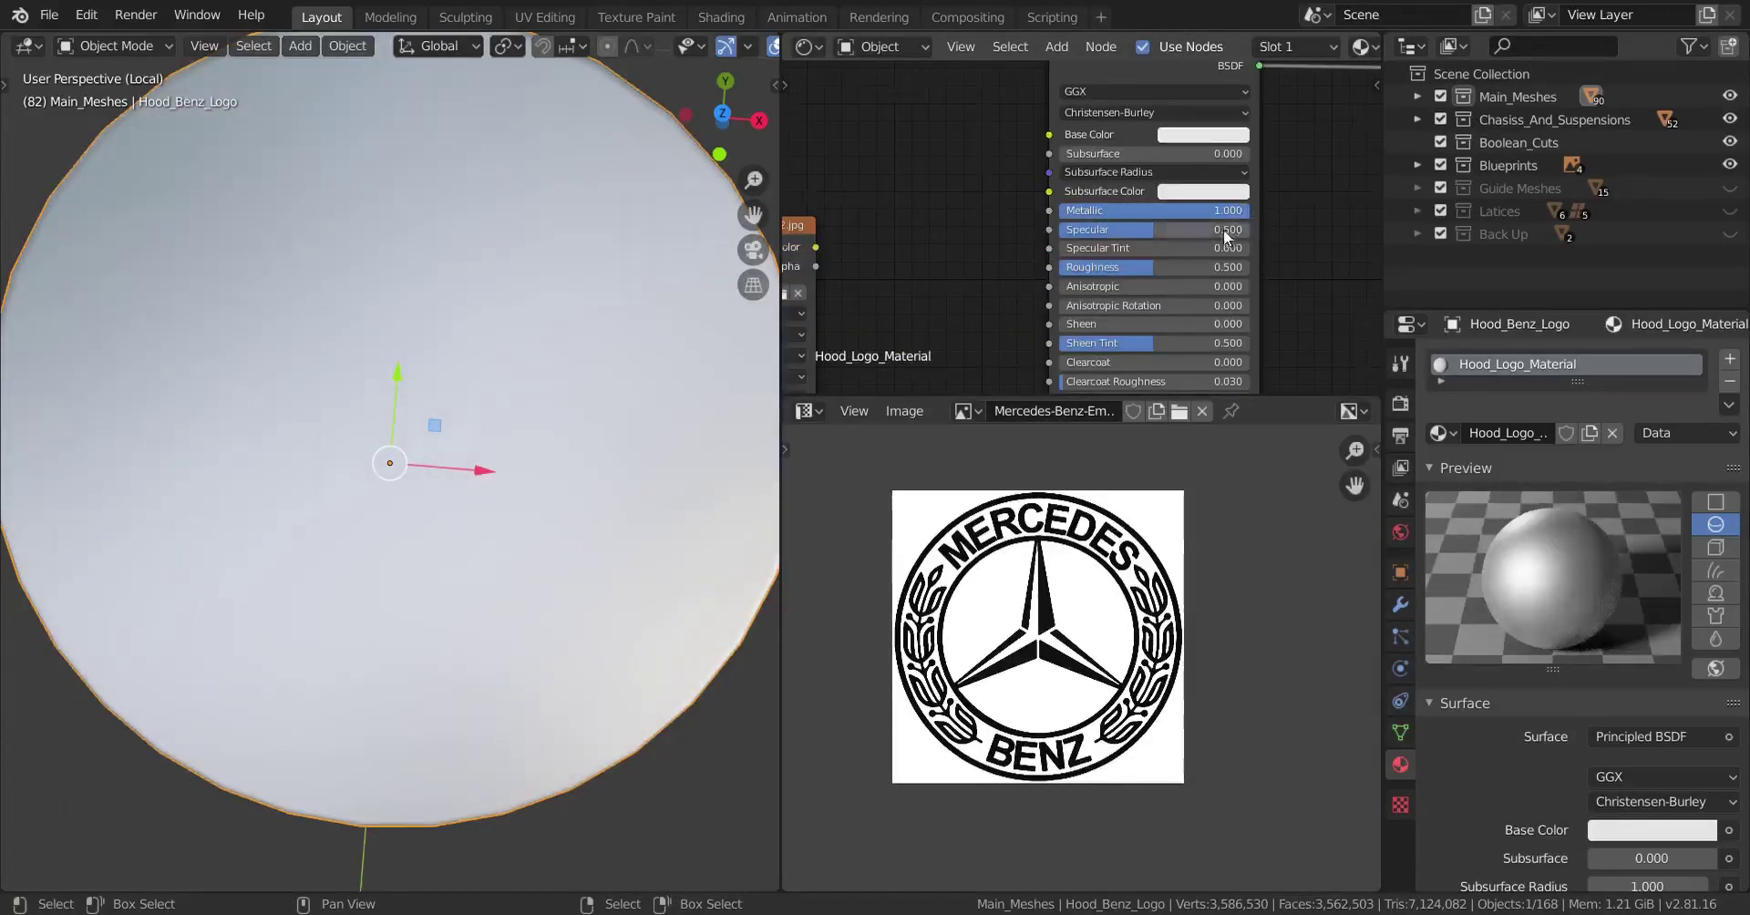
scroll(1223, 230, up, 1)
drag(1178, 266, 1057, 267)
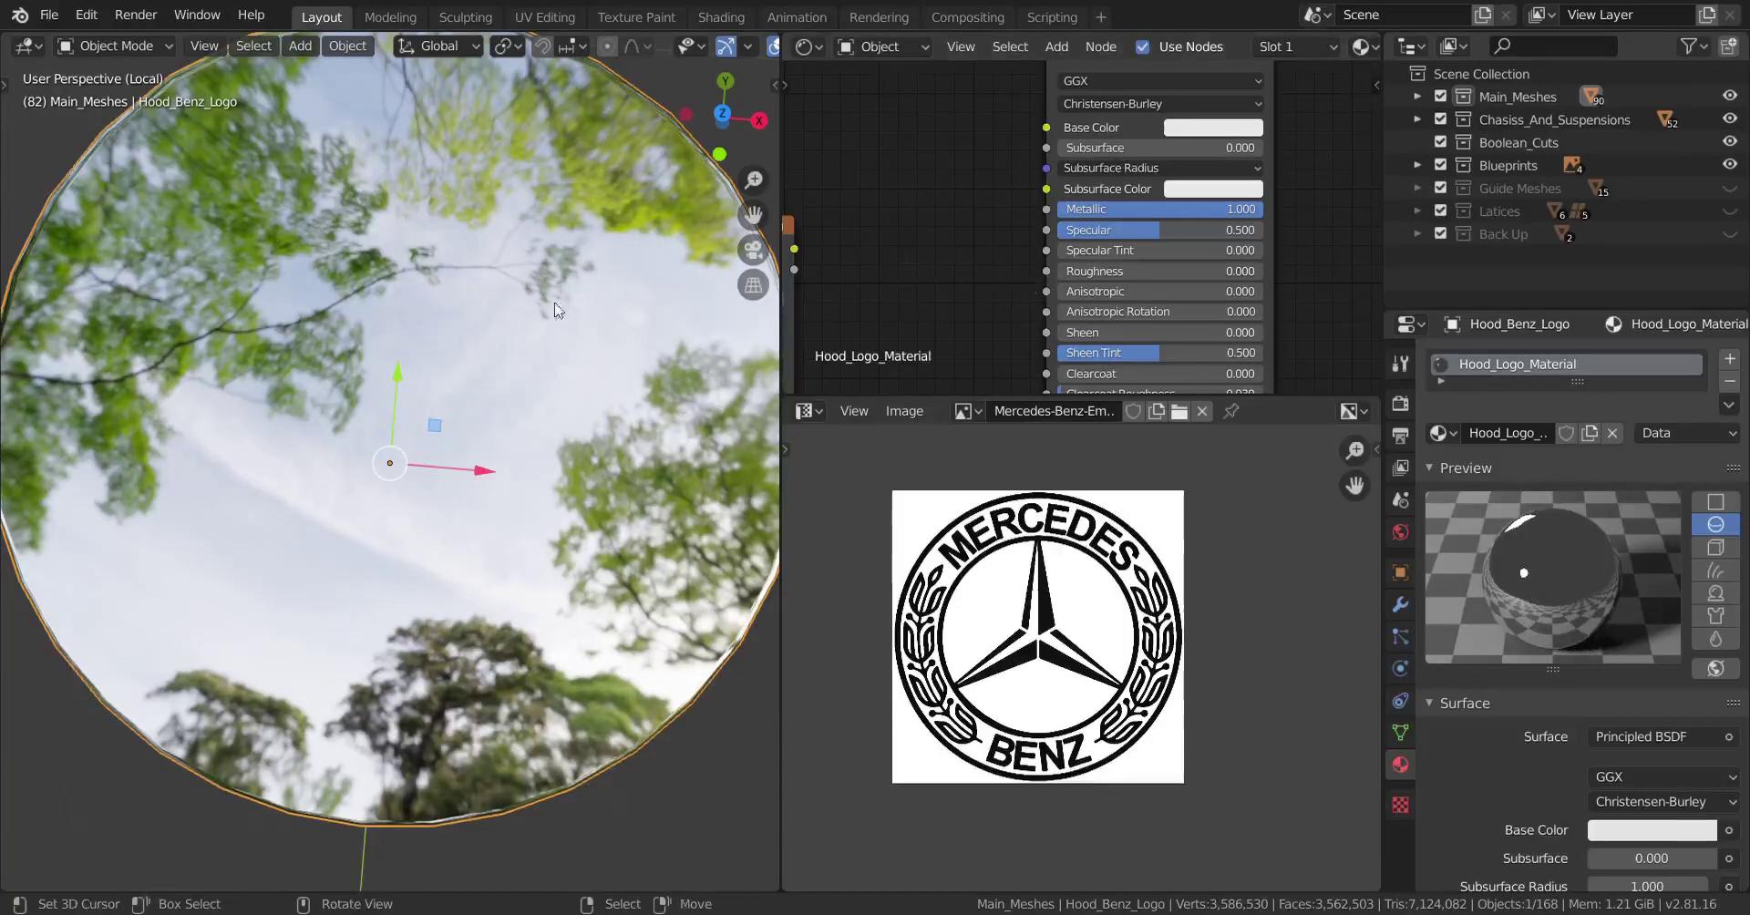
middle_drag(469, 428, 410, 339)
Connect the emblem image texture's Color output to the Principled BSDF's Base Color.
scroll(997, 212, down, 5)
middle_drag(1058, 215, 1118, 175)
scroll(1077, 197, up, 3)
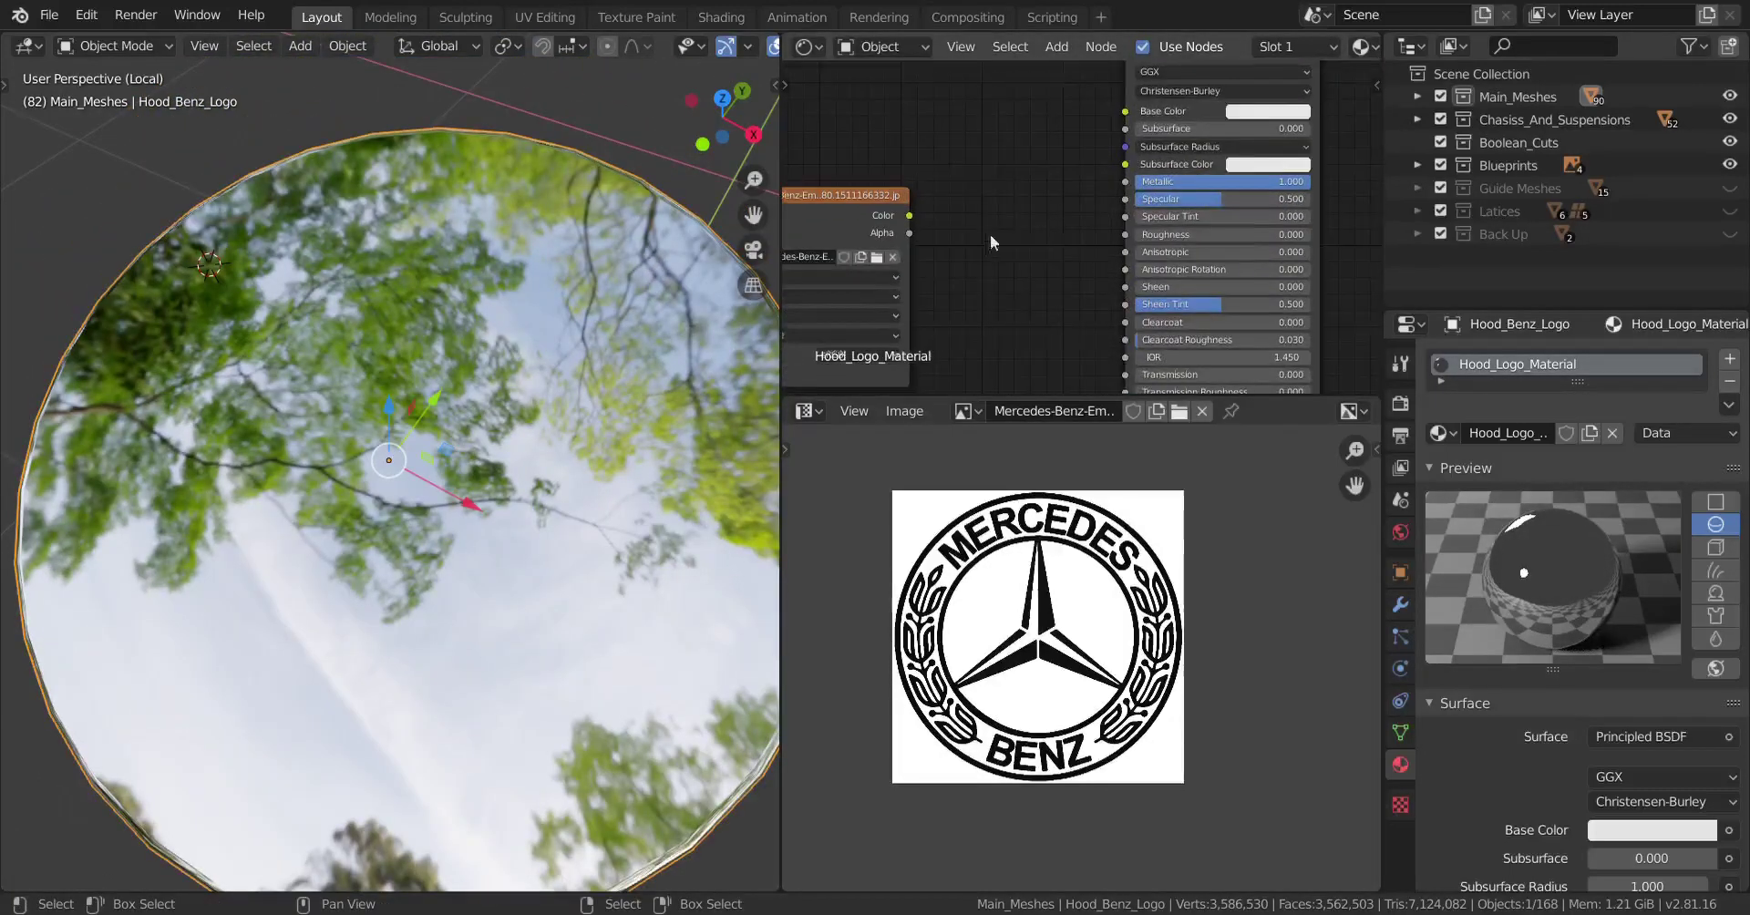
middle_drag(919, 241, 1052, 217)
scroll(1051, 224, down, 1)
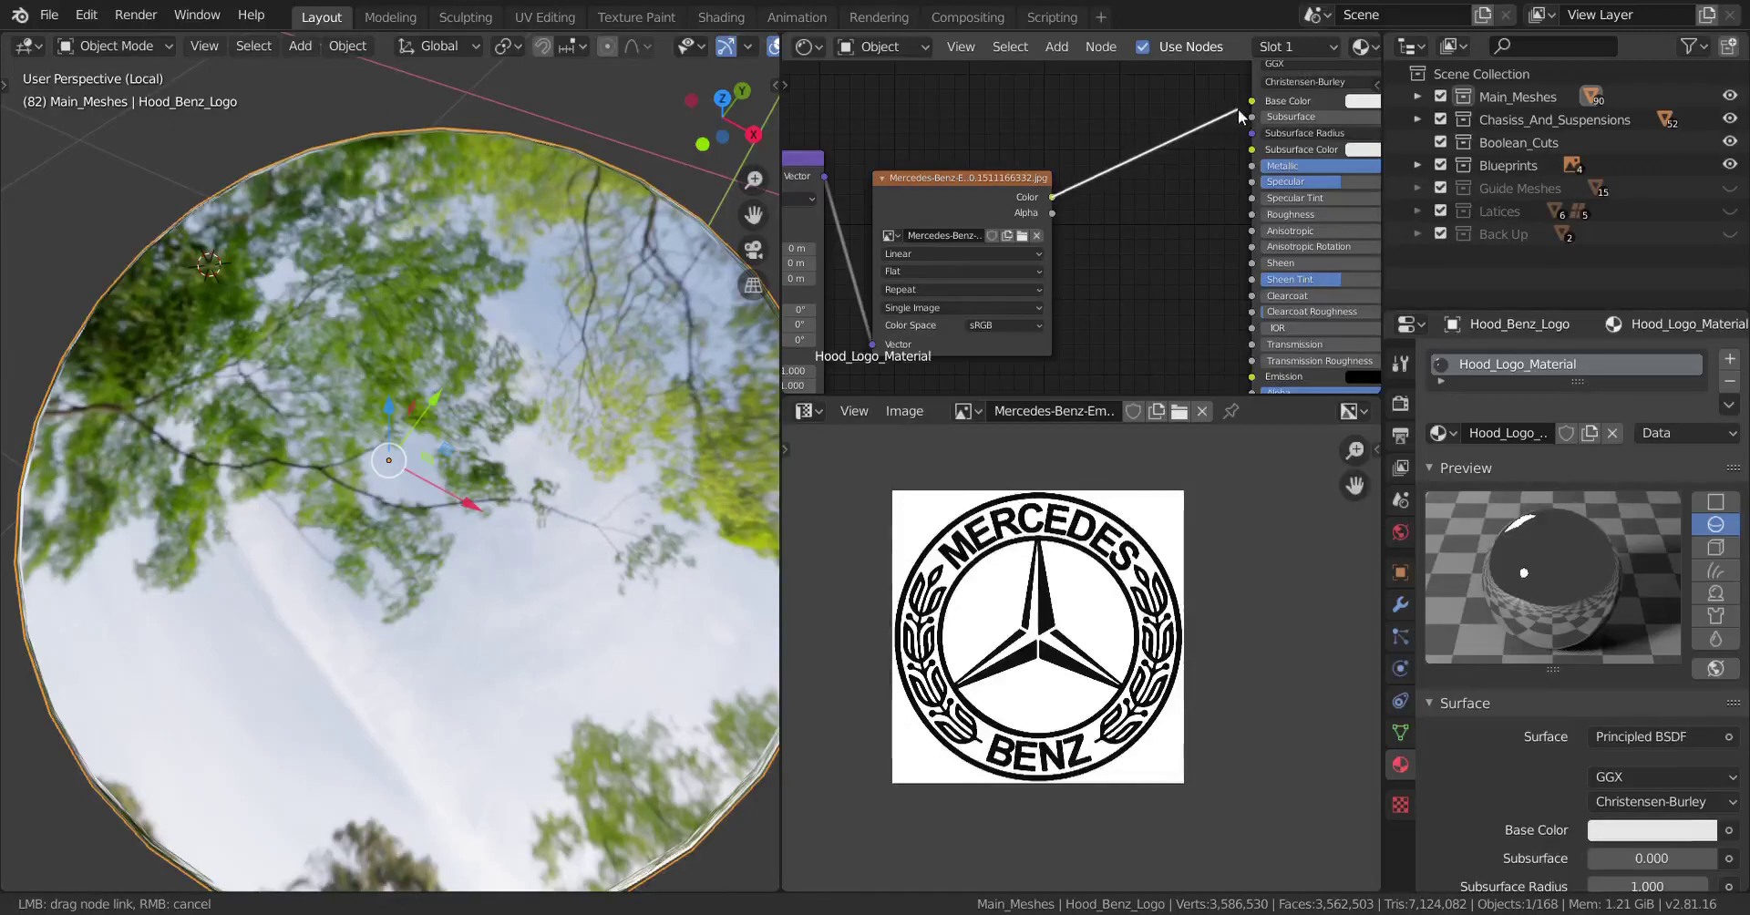
drag(1268, 104, 1267, 102)
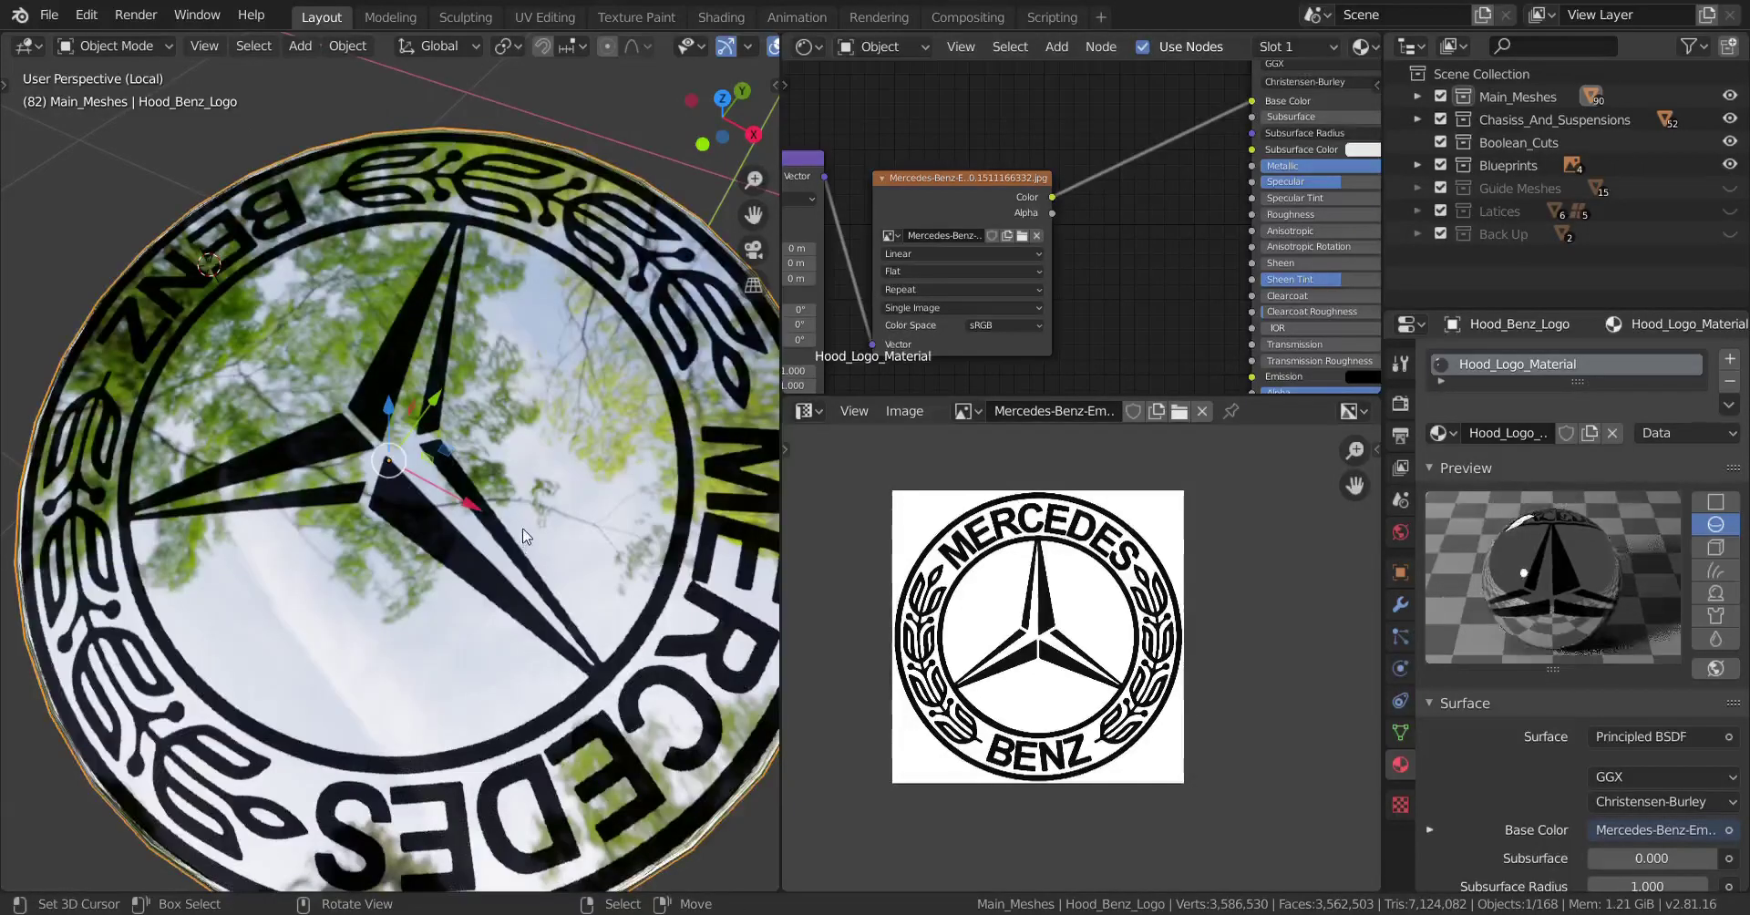
Rotate all the logo's UVs by about 107.75 degrees so the emblem stands upright on the disc, and return to Object Mode.
middle_drag(507, 589, 262, 332)
scroll(404, 591, up, 1)
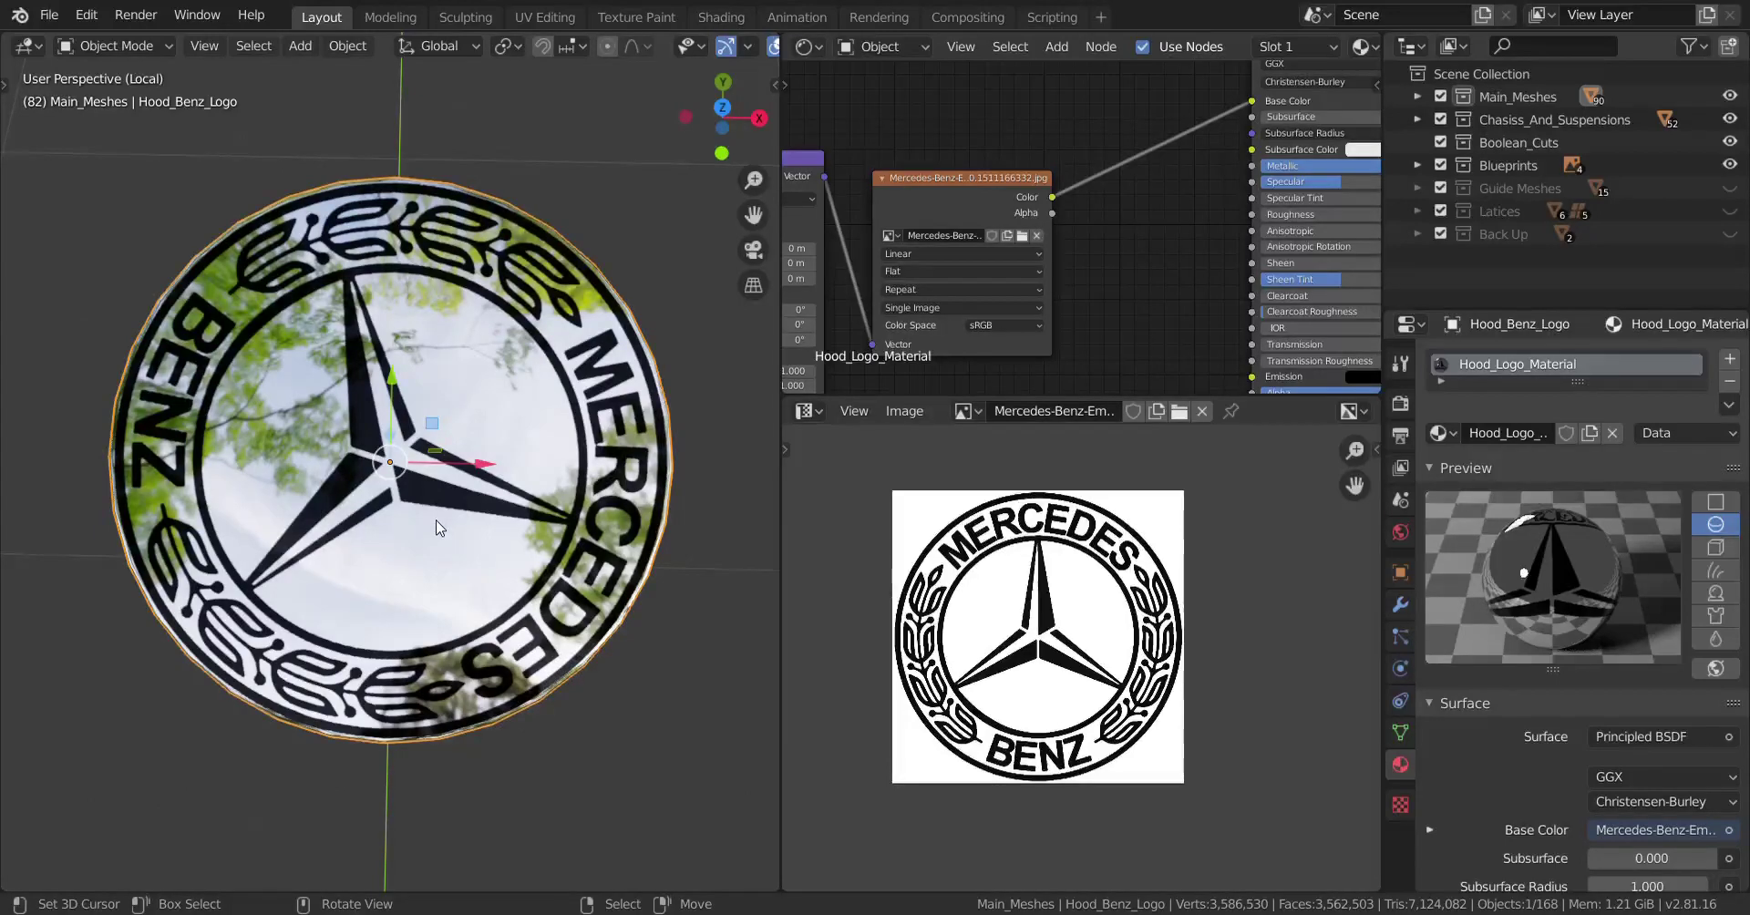
key(KP_7)
key(Tab)
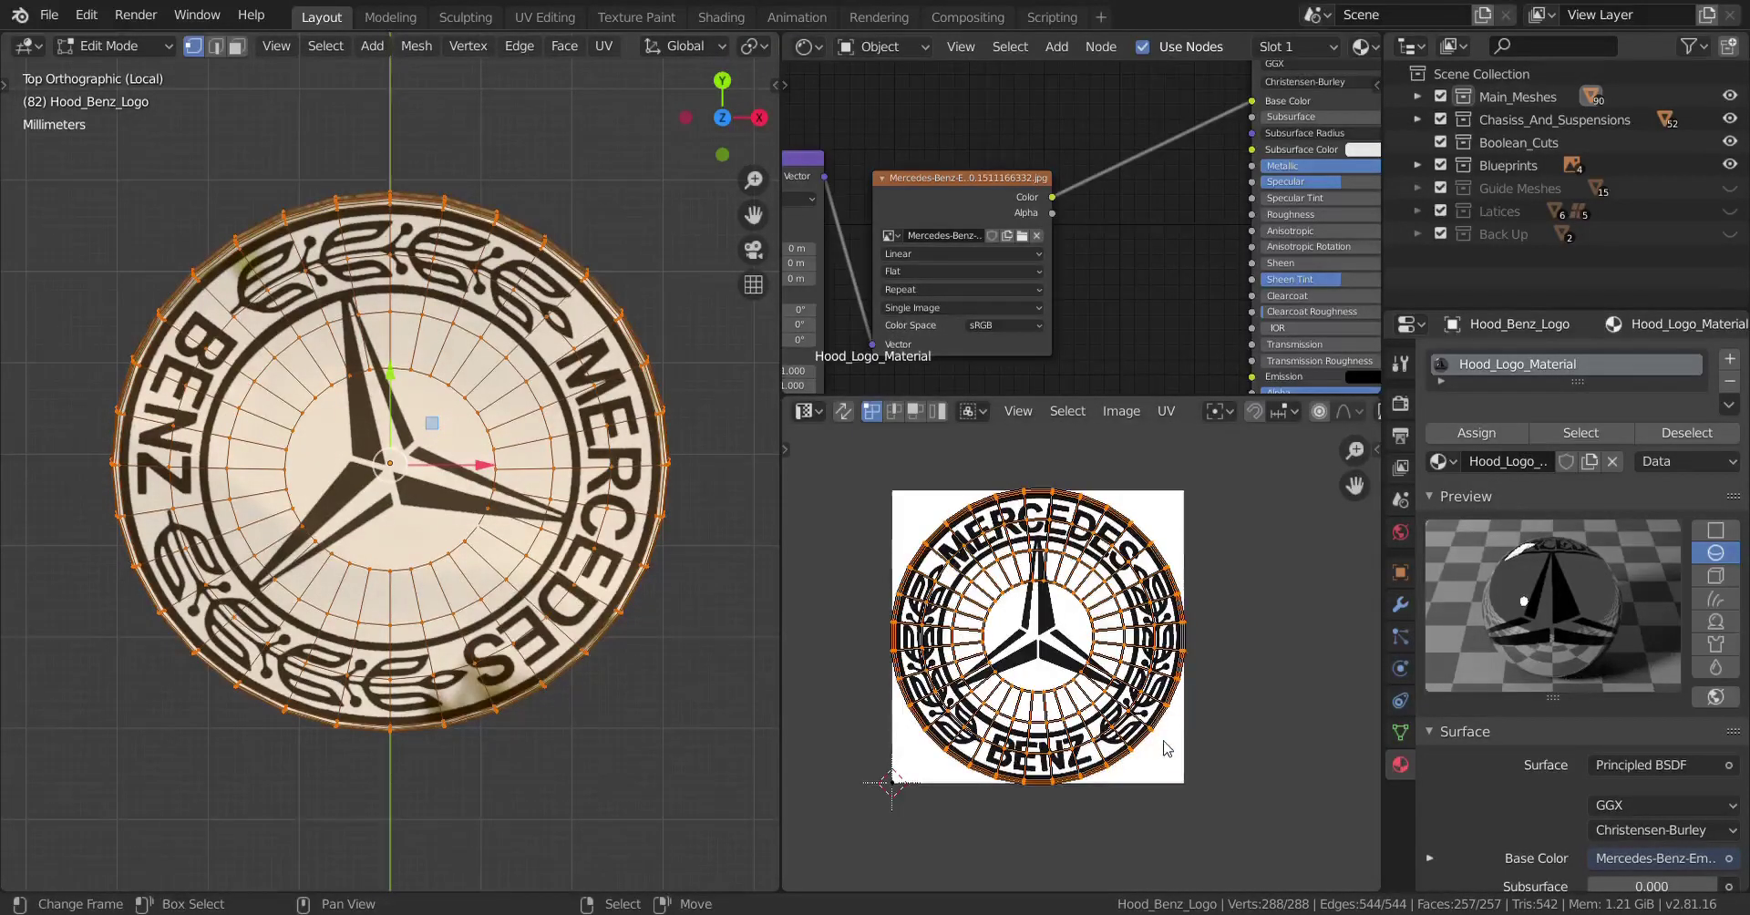
key(r)
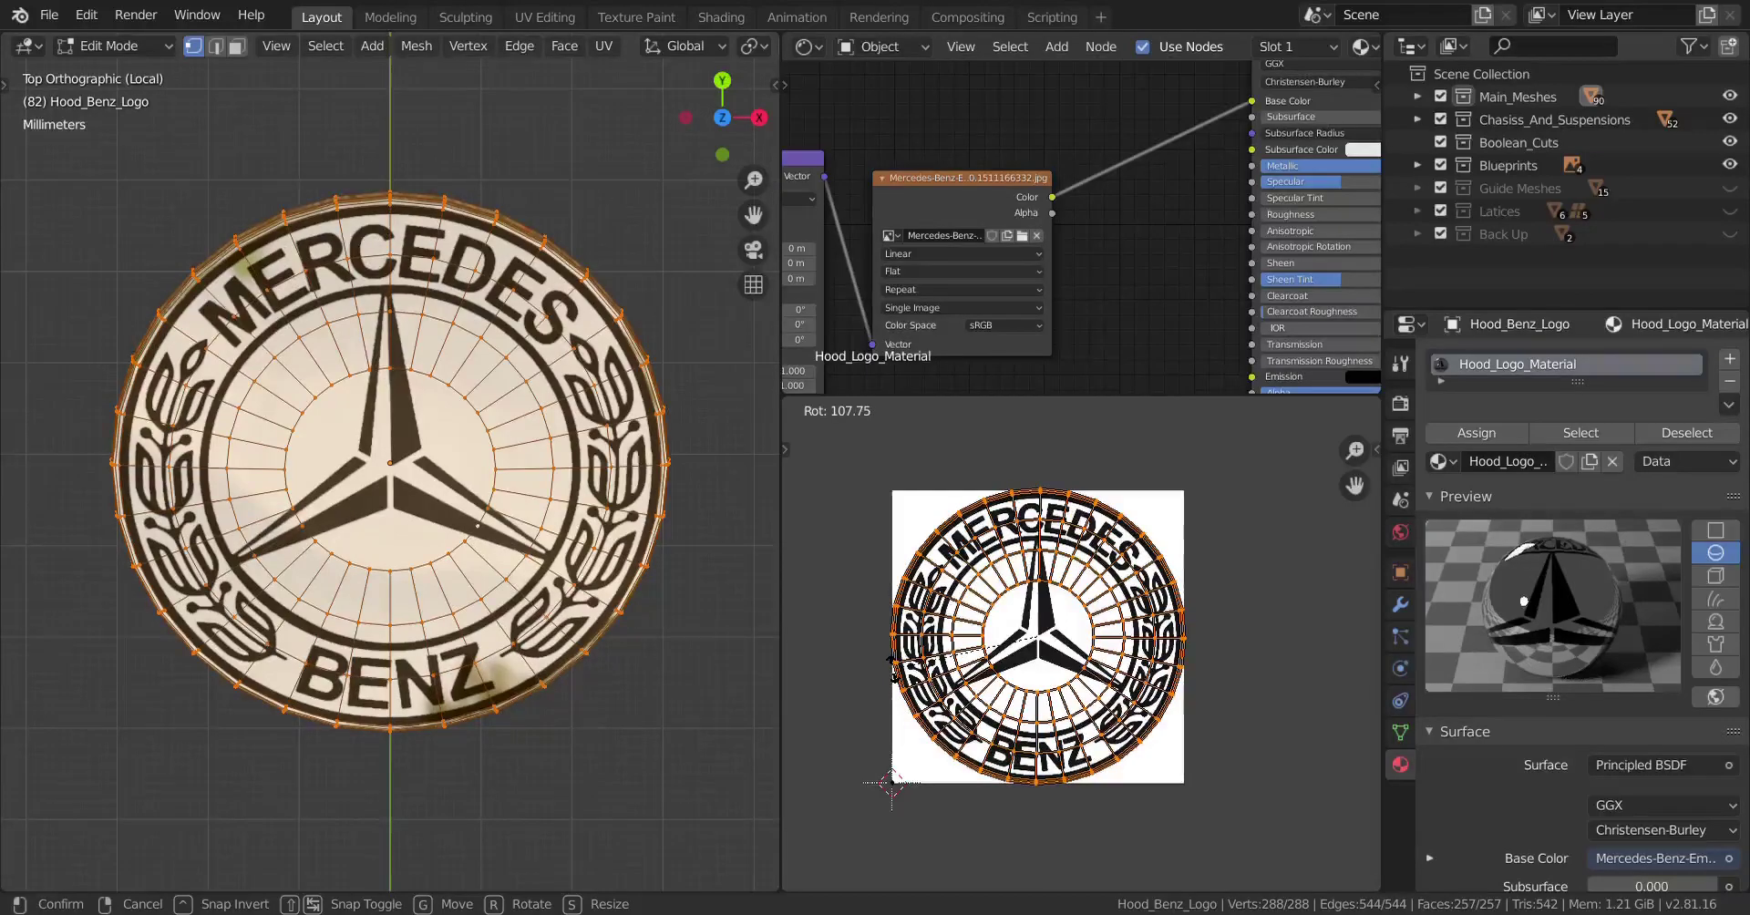
click(924, 720)
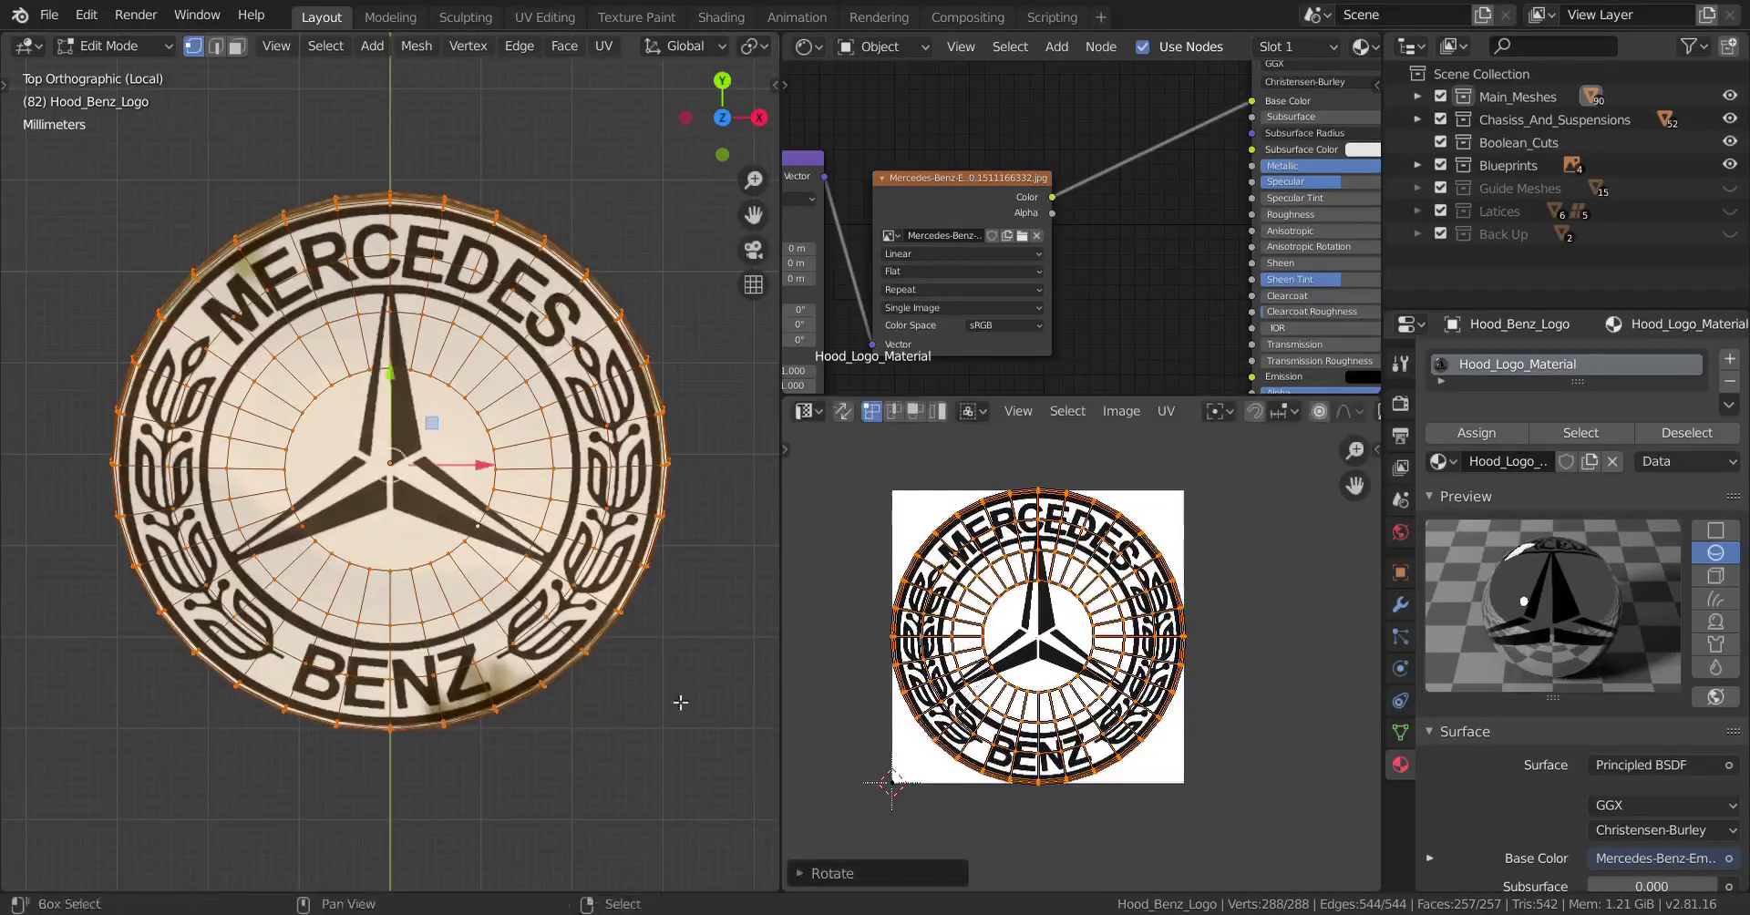
middle_drag(680, 703, 399, 561)
key(Tab)
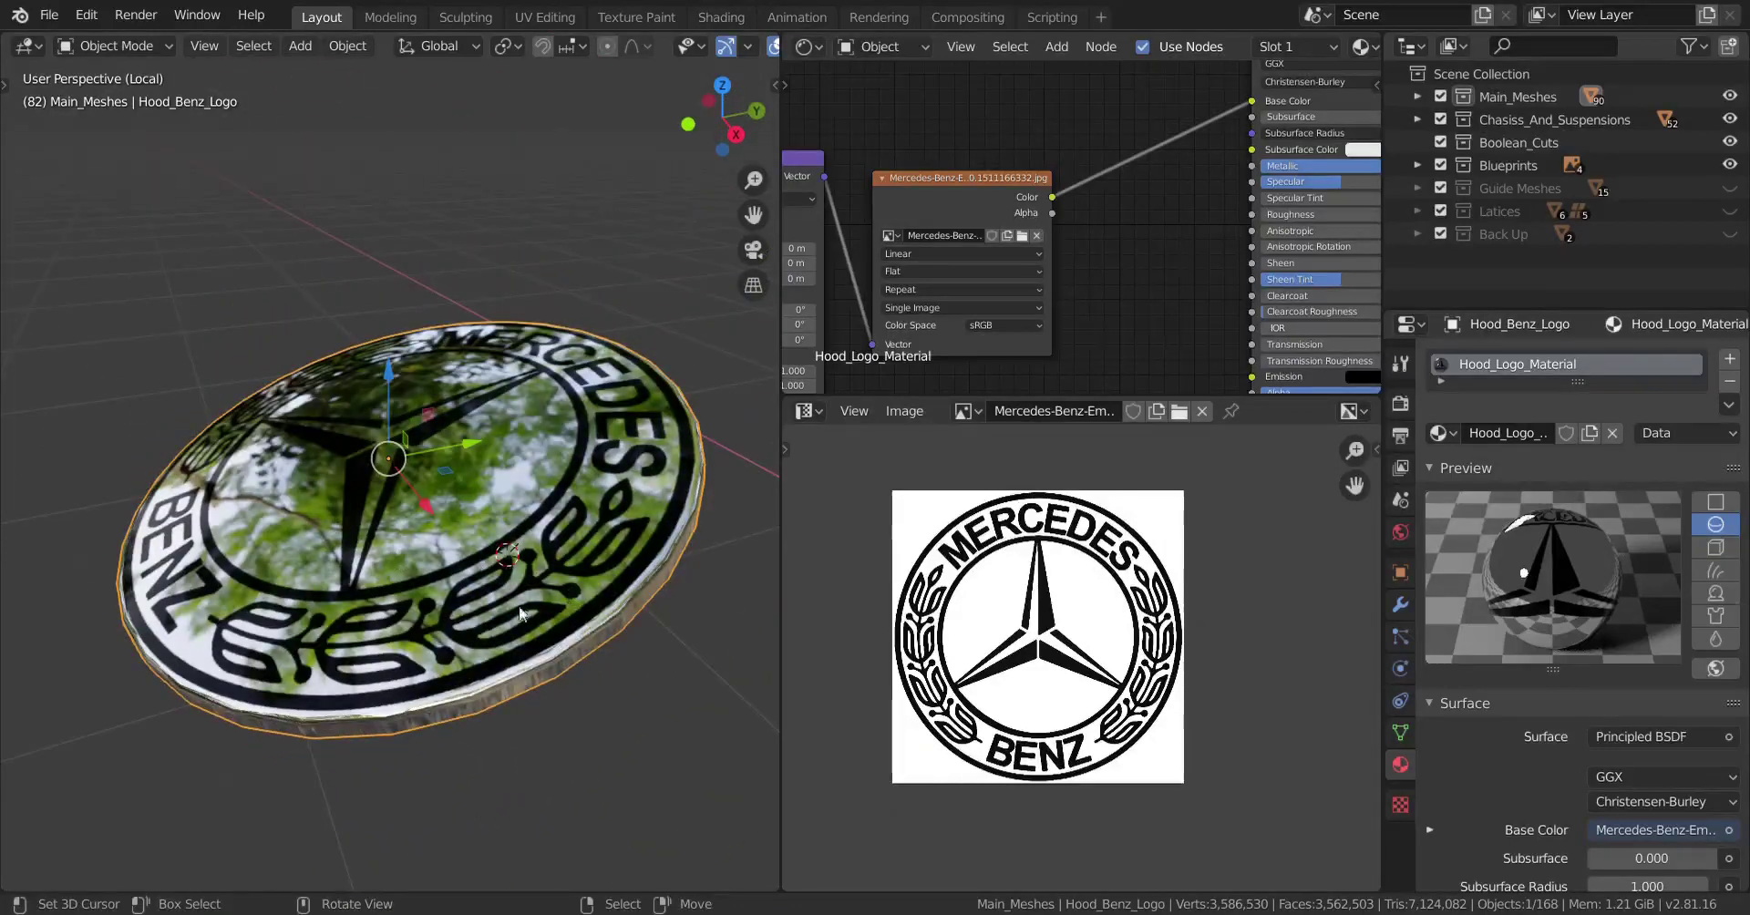
Try a Roughness of 0.2 on the logo material, and settle on 0.1.
middle_drag(520, 614, 567, 676)
middle_drag(1306, 259, 1113, 282)
scroll(1113, 282, up, 8)
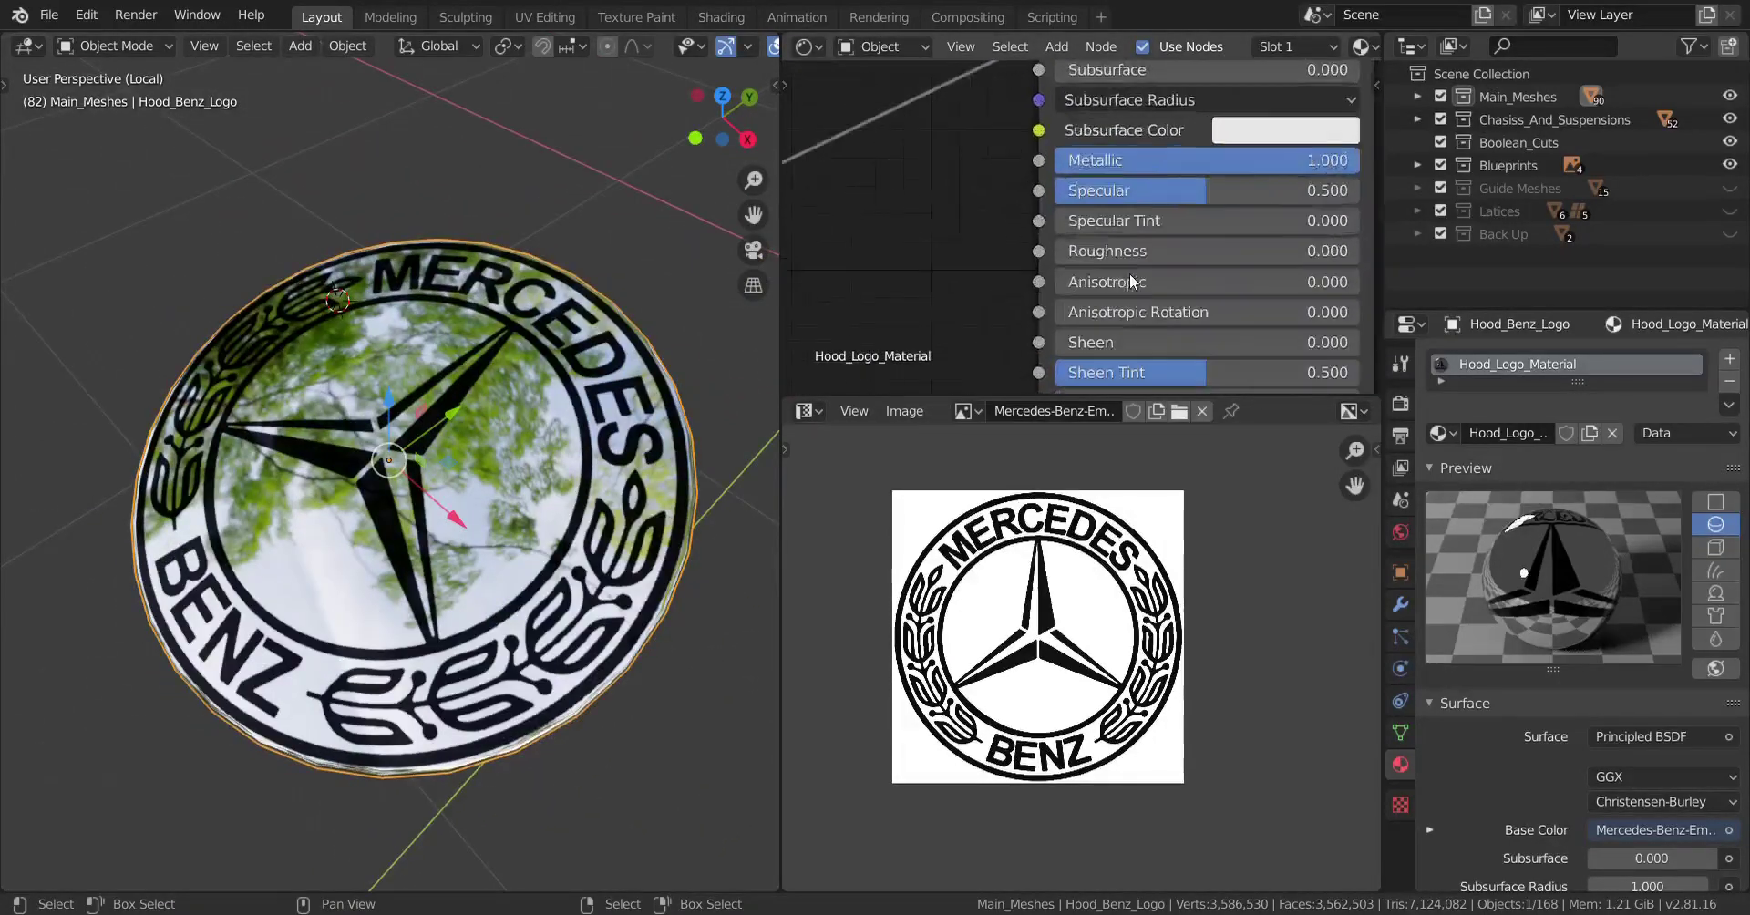
click(1133, 248)
text(.2)
key(Return)
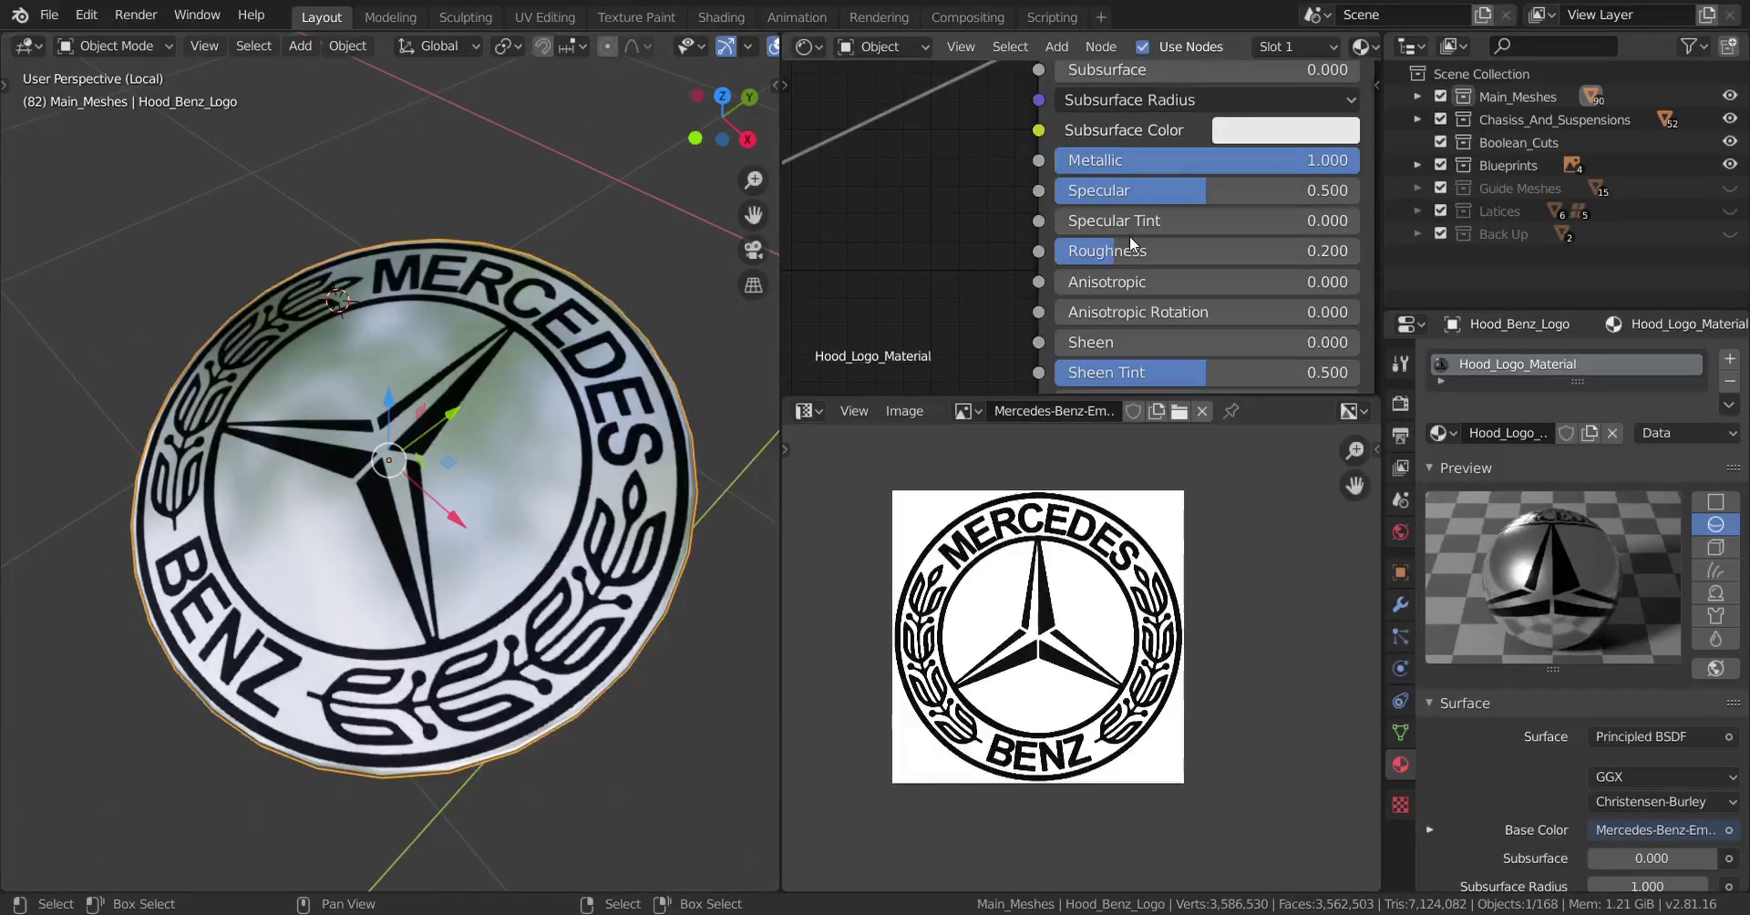
click(1130, 262)
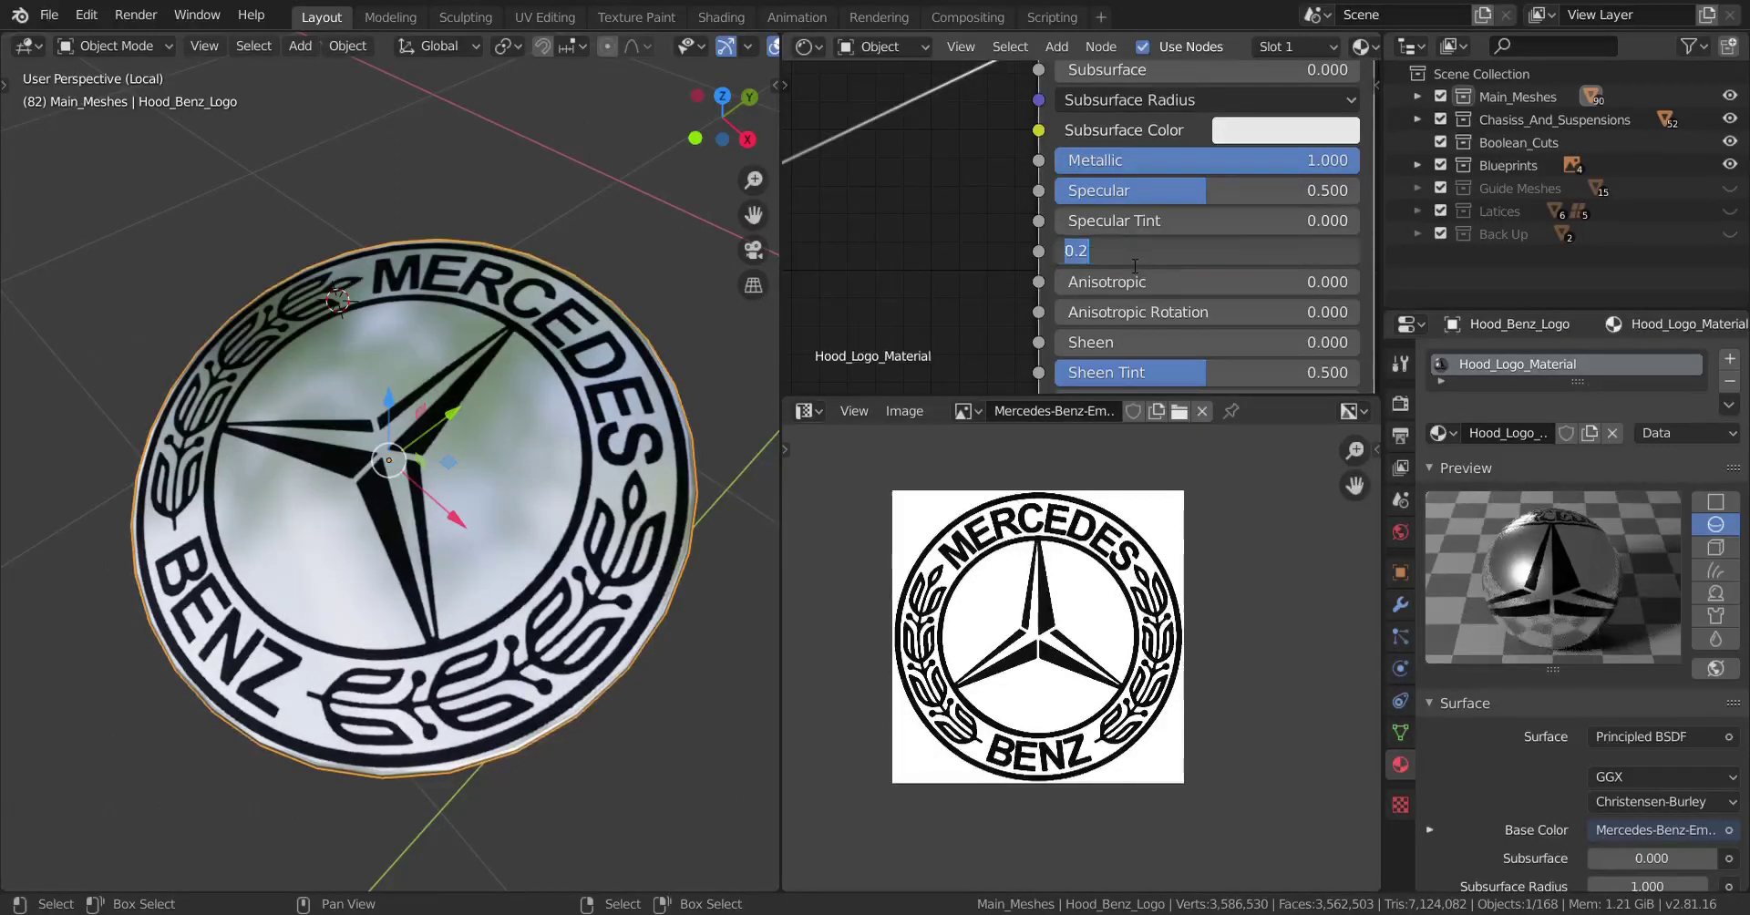
text(.1)
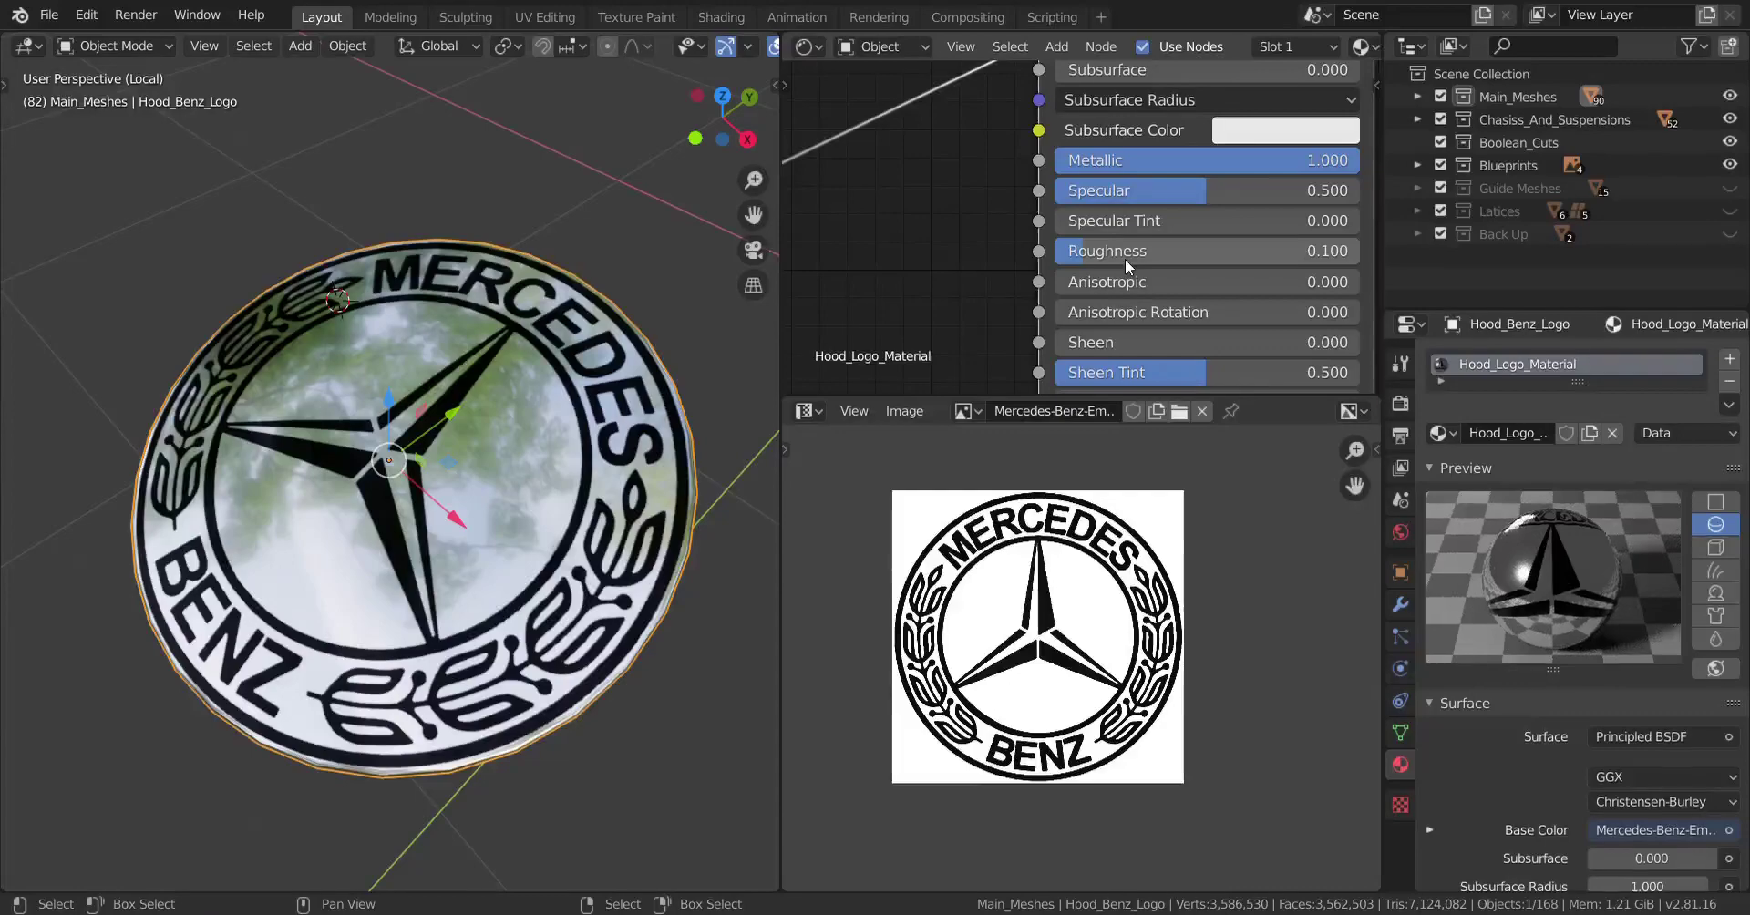
key(Return)
Check the logo in Rendered shading from several angles, and return to Material Preview shading.
middle_drag(483, 565, 478, 315)
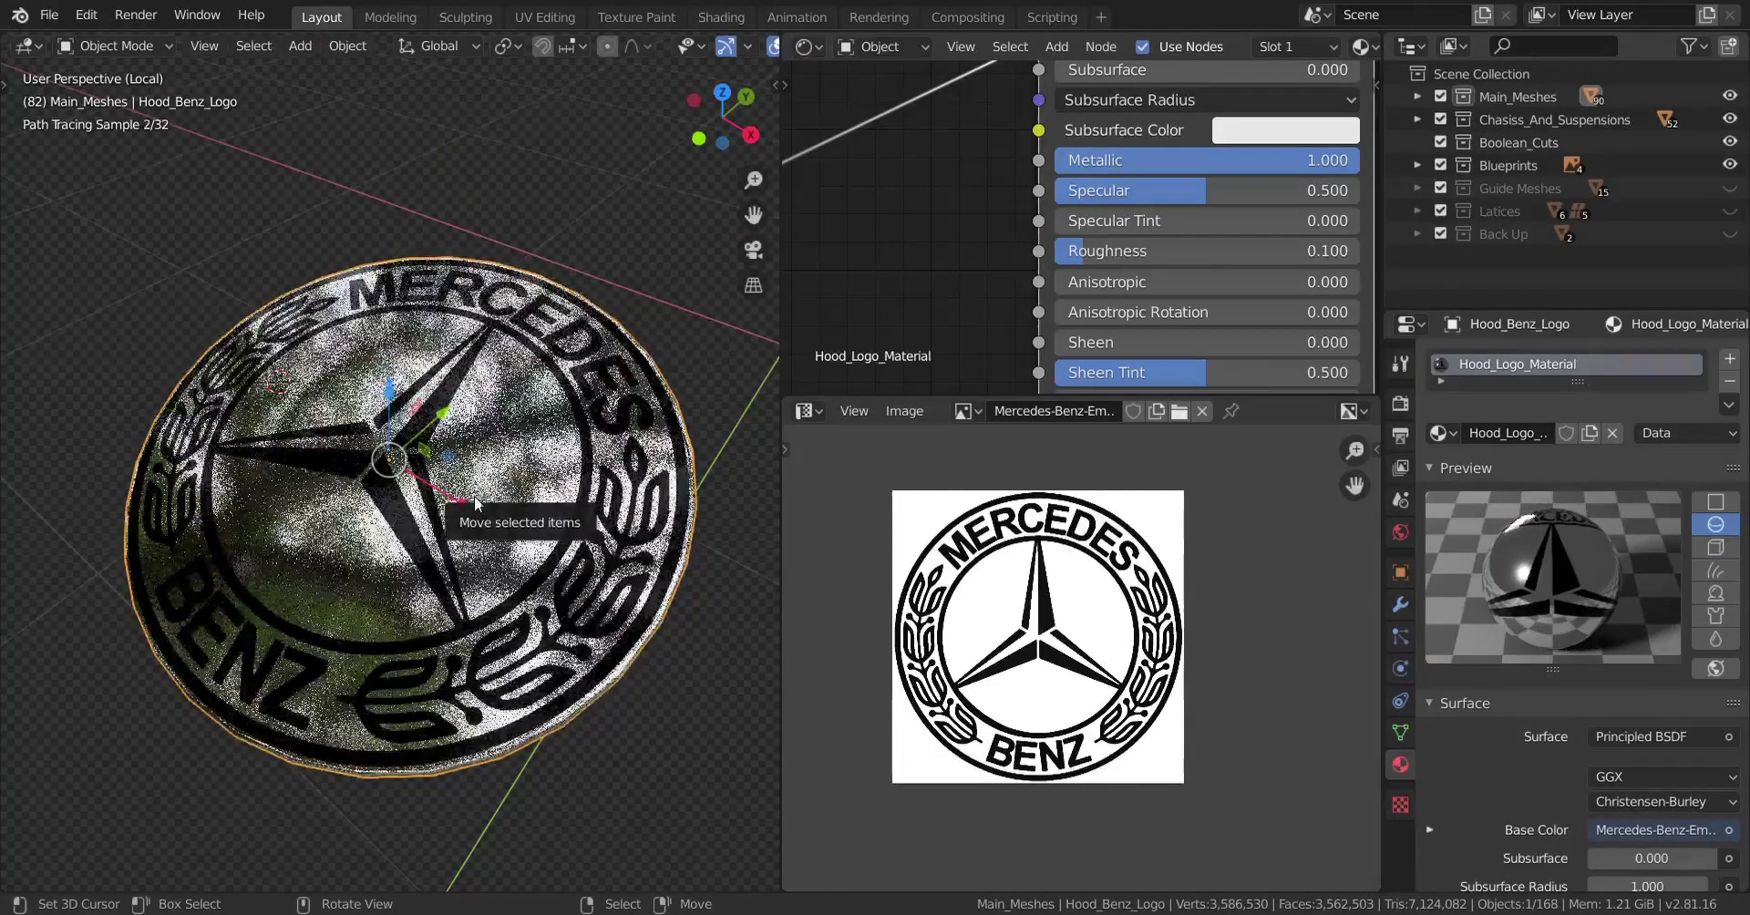
middle_drag(474, 504, 472, 538)
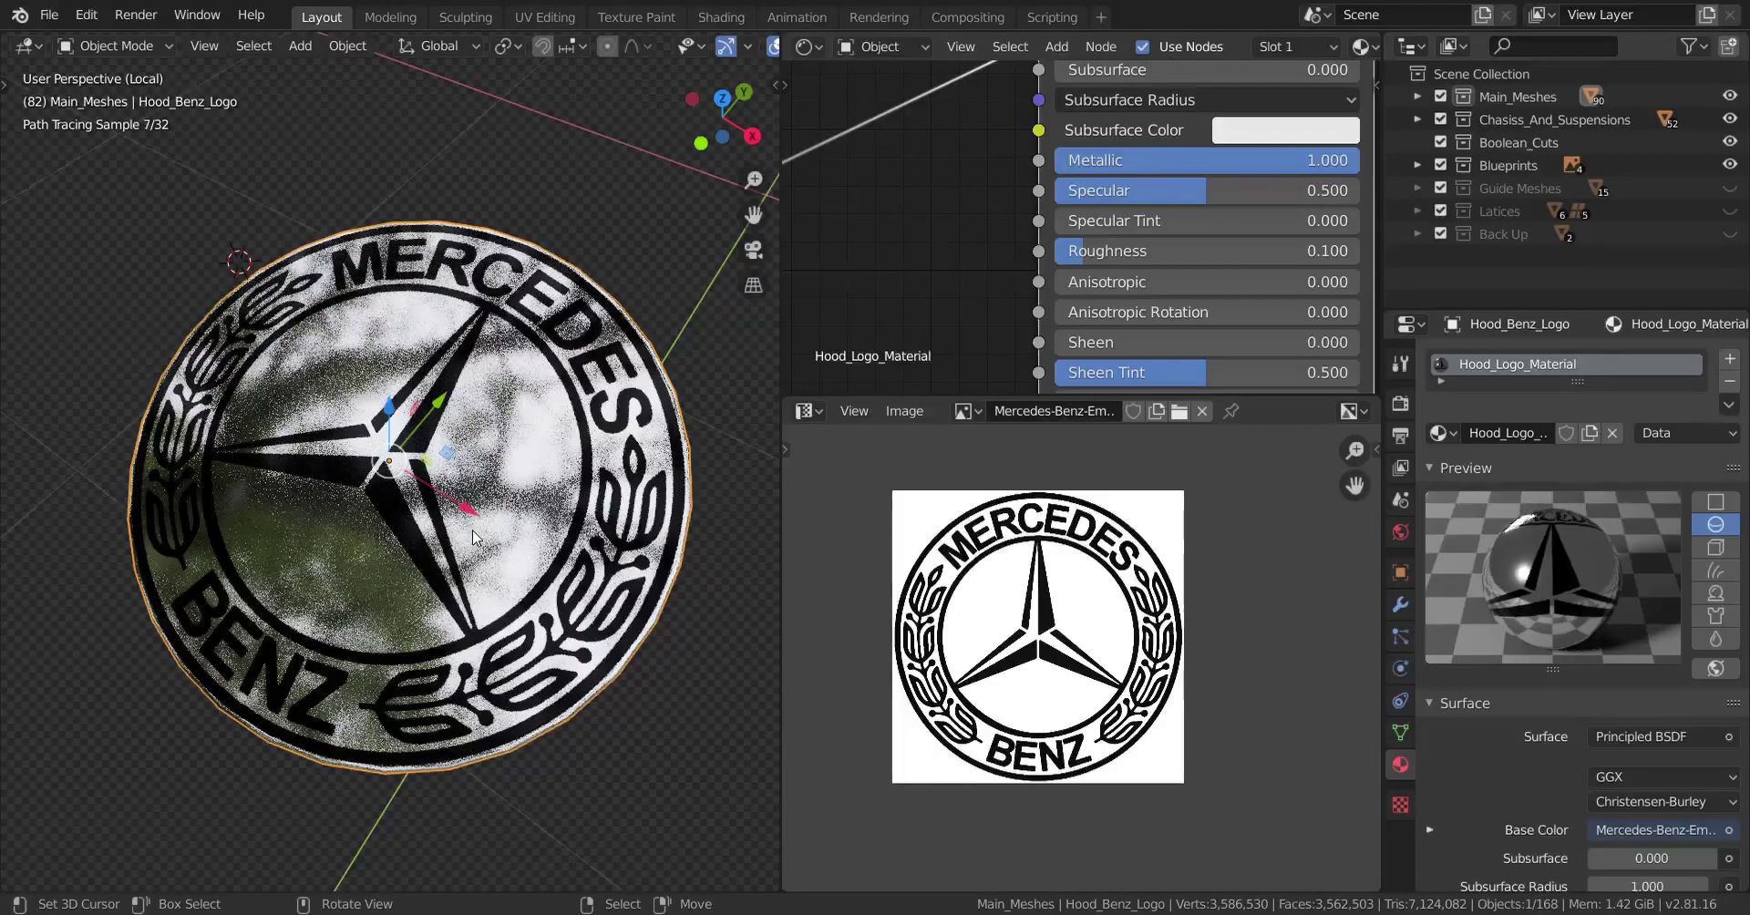
scroll(941, 265, down, 4)
middle_drag(944, 267, 1258, 230)
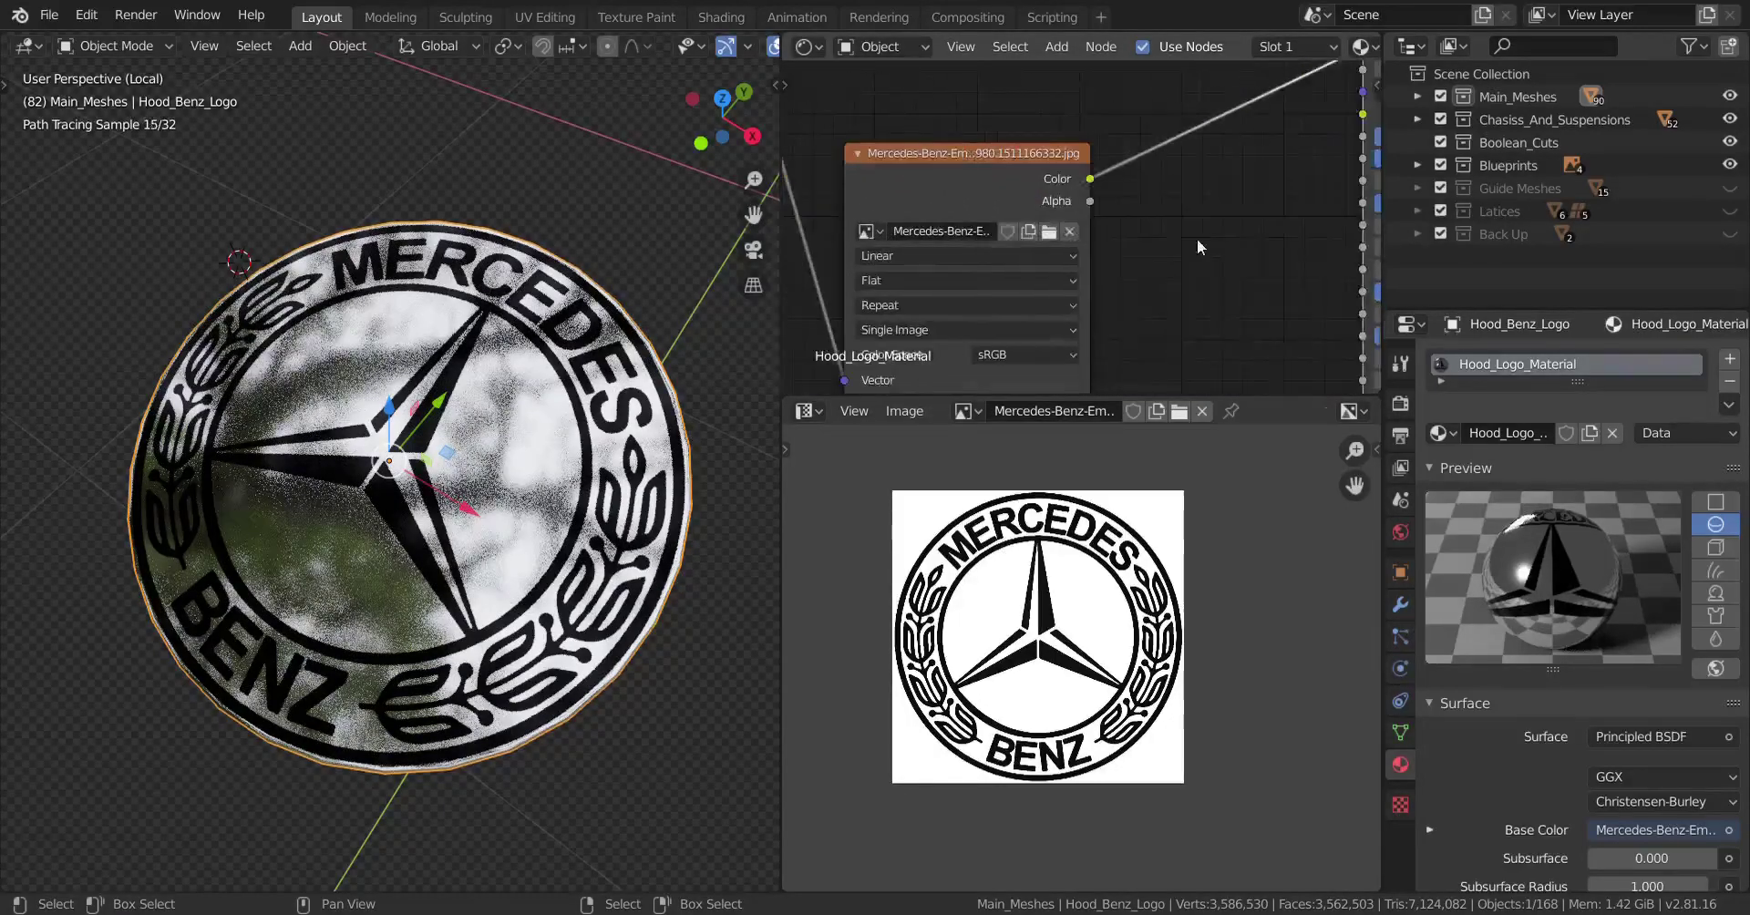
middle_drag(341, 505, 408, 551)
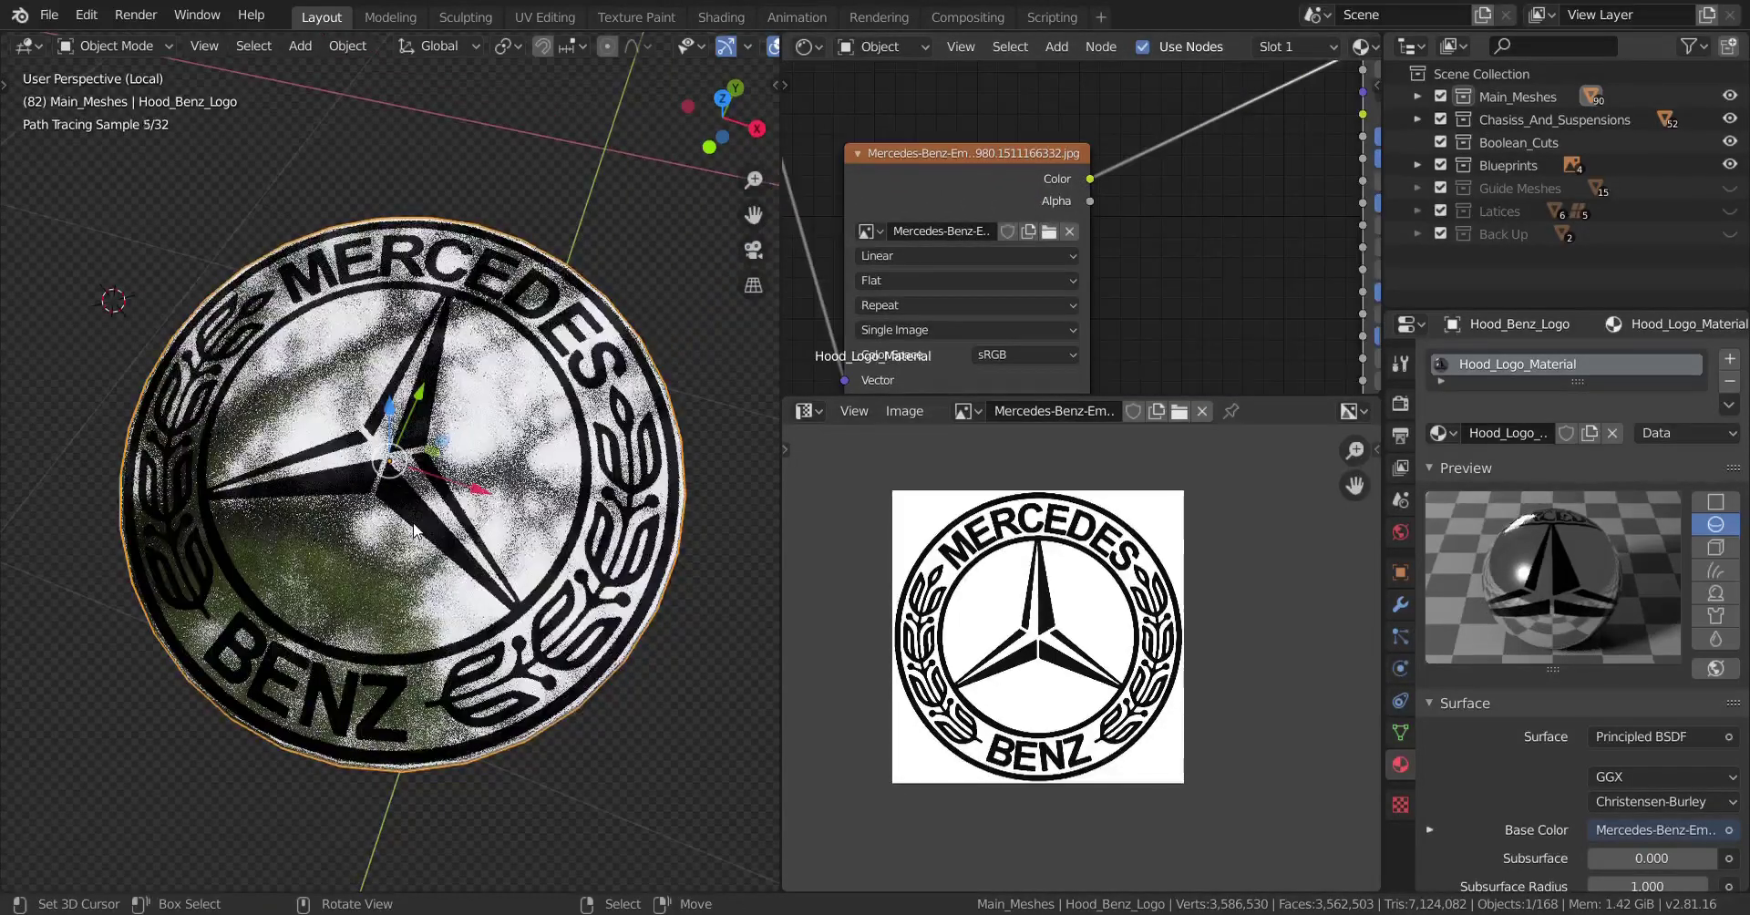
key(z)
click(385, 725)
scroll(397, 499, up, 6)
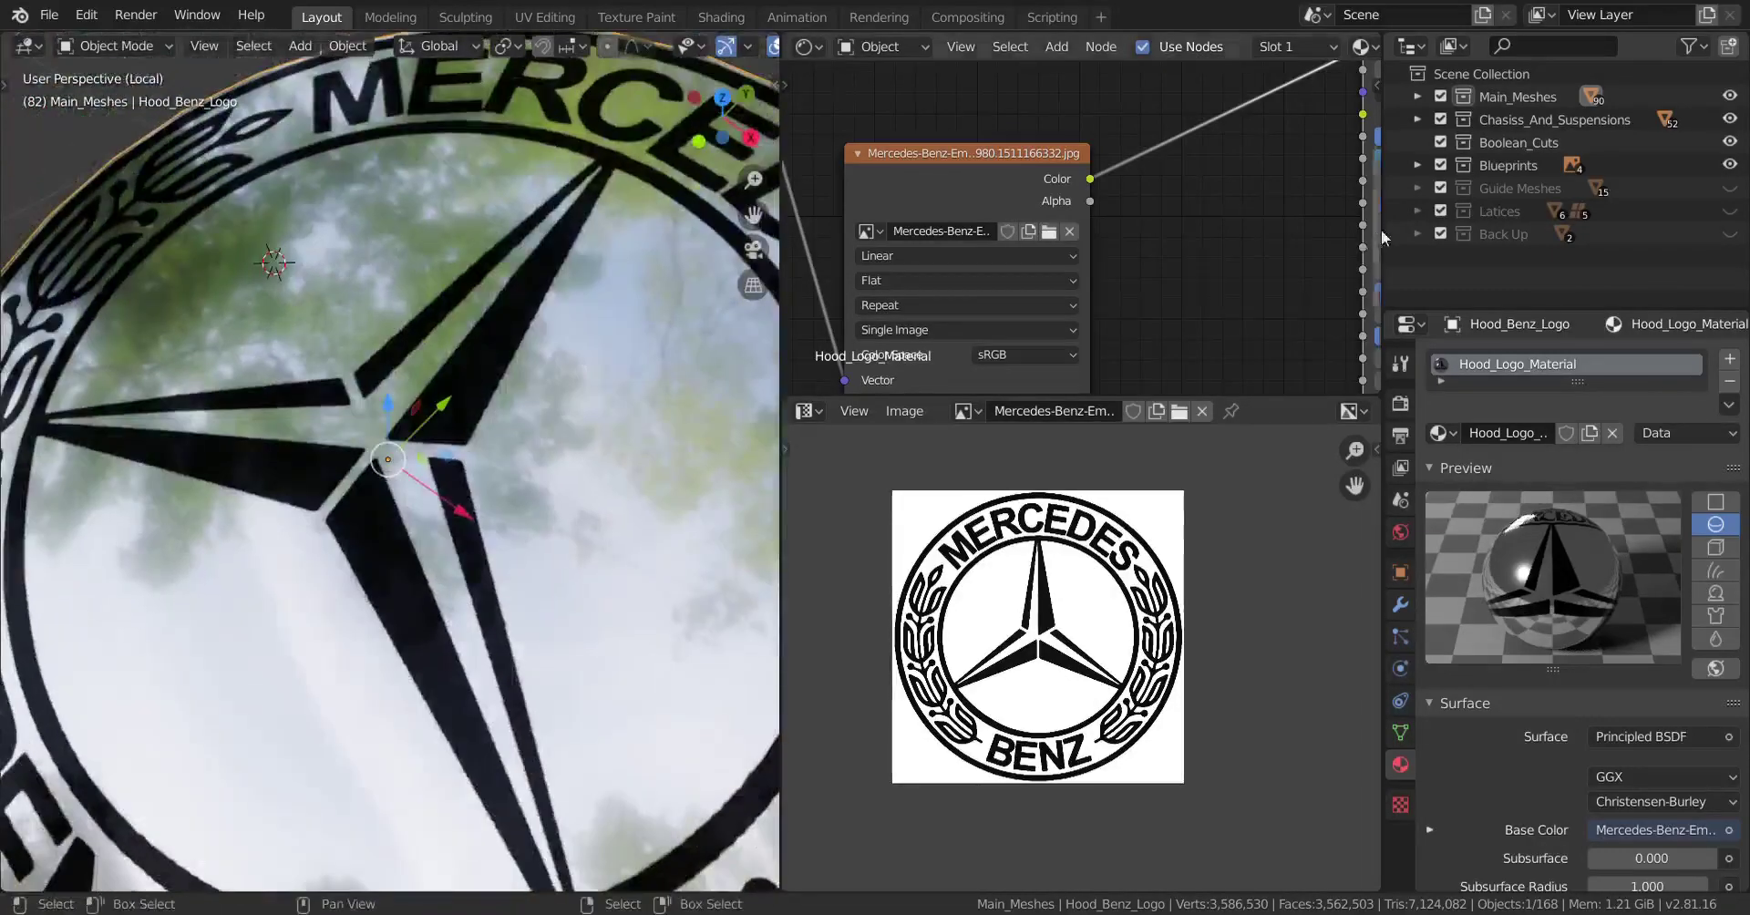
Move the mapping and emblem image nodes away from the Principled BSDF to make room between them.
scroll(1073, 287, down, 2)
middle_drag(1073, 287, 1231, 230)
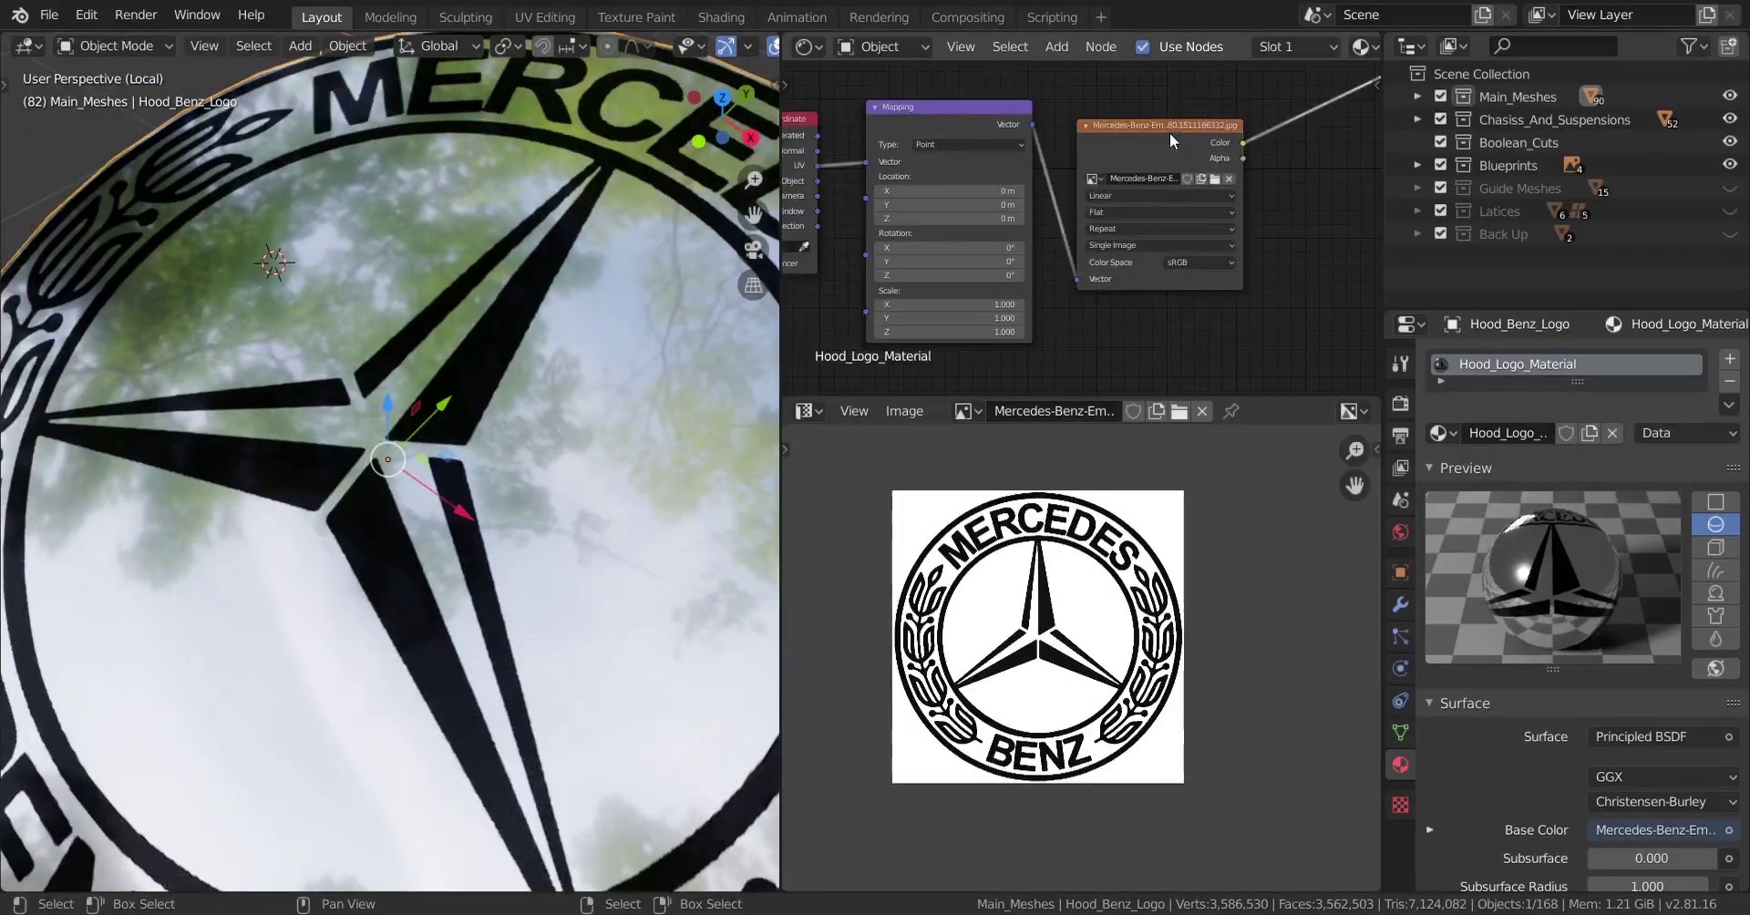
scroll(1112, 162, down, 3)
drag(869, 99, 1156, 281)
key(g)
click(1017, 256)
Insert a ColorRamp node between the emblem image texture's Color and the Principled BSDF's Base Color.
middle_drag(1102, 202, 1011, 275)
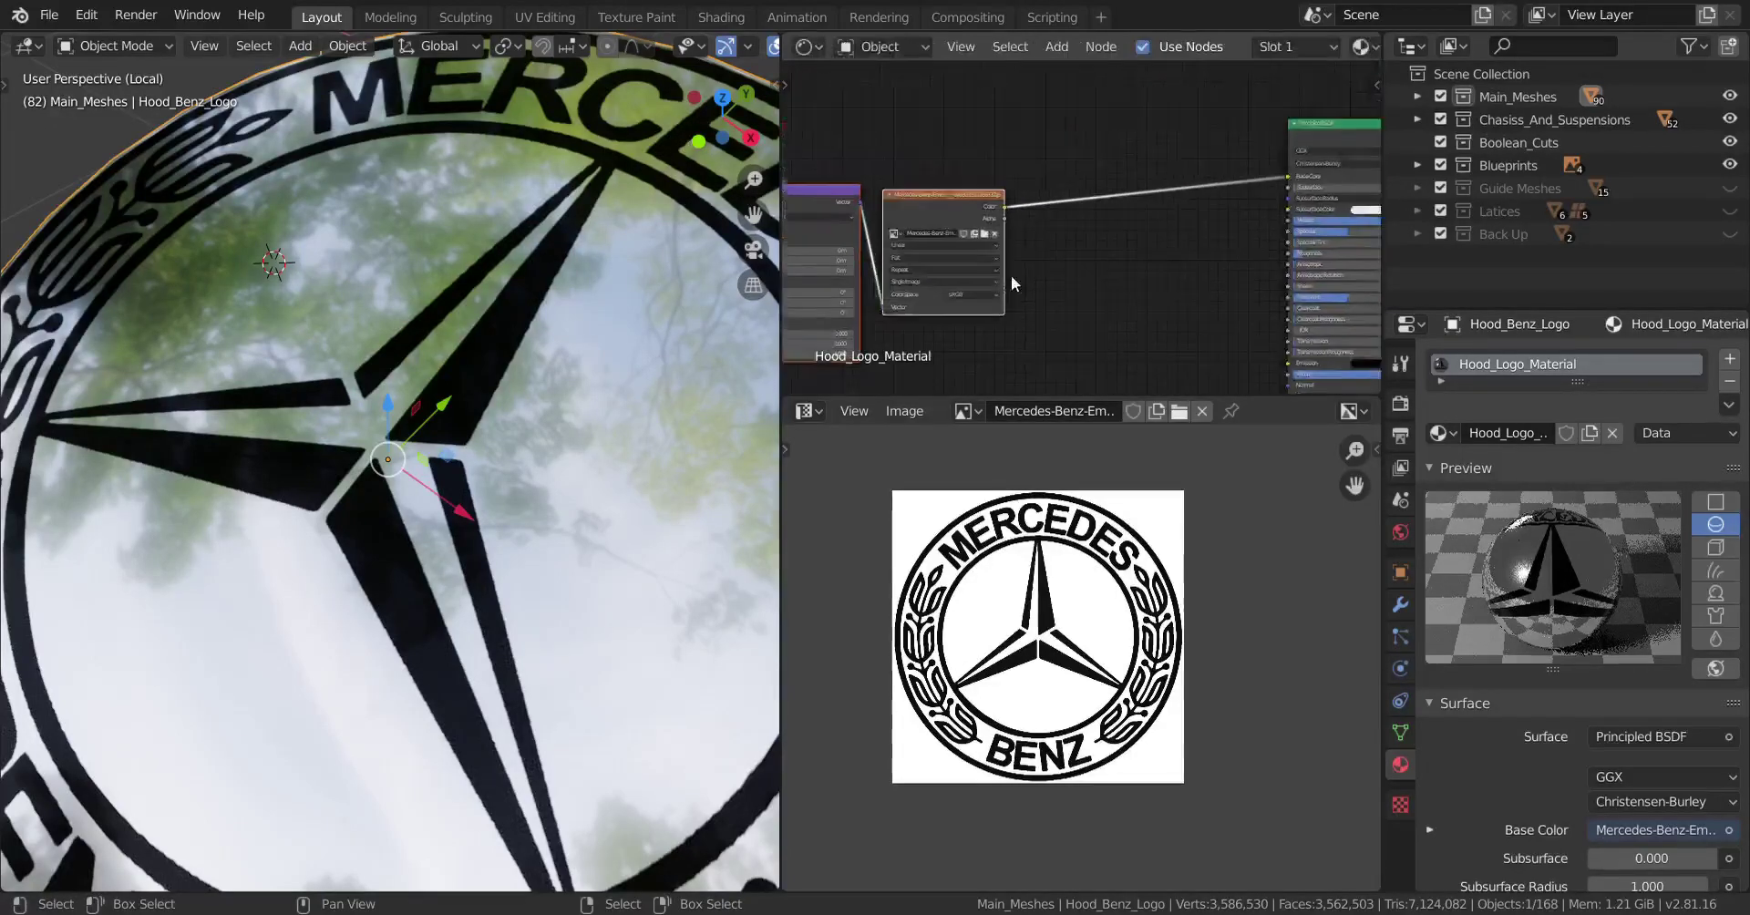
scroll(1010, 276, up, 2)
key(shift+a)
mouse_move(1178, 250)
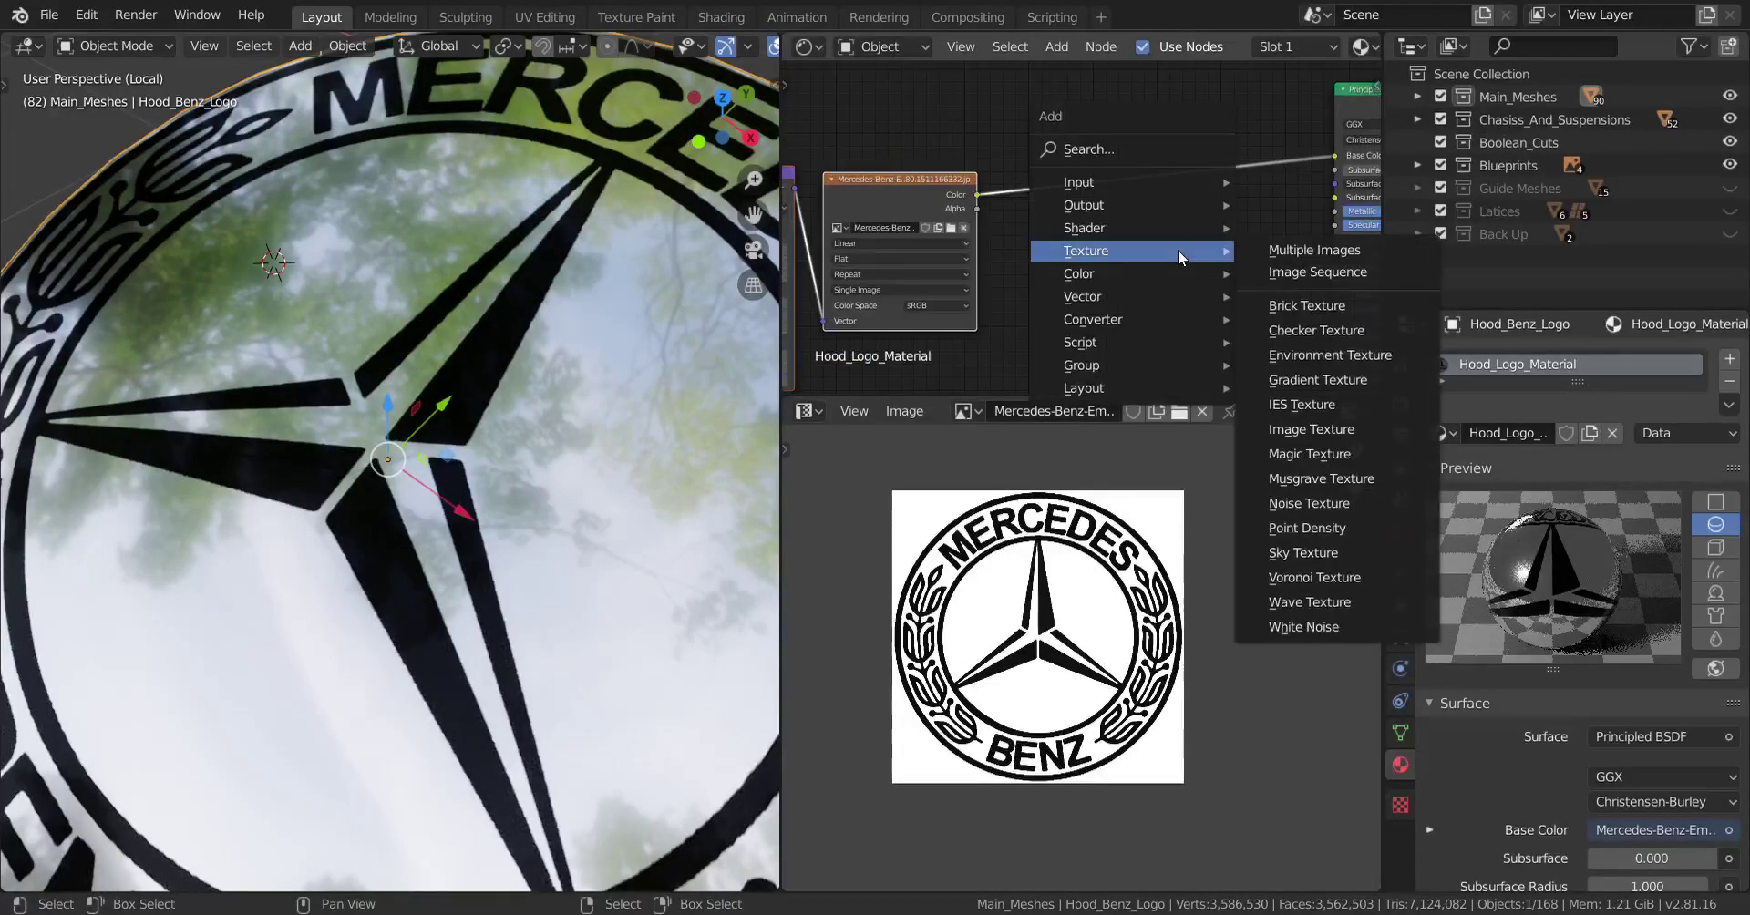
mouse_move(1185, 320)
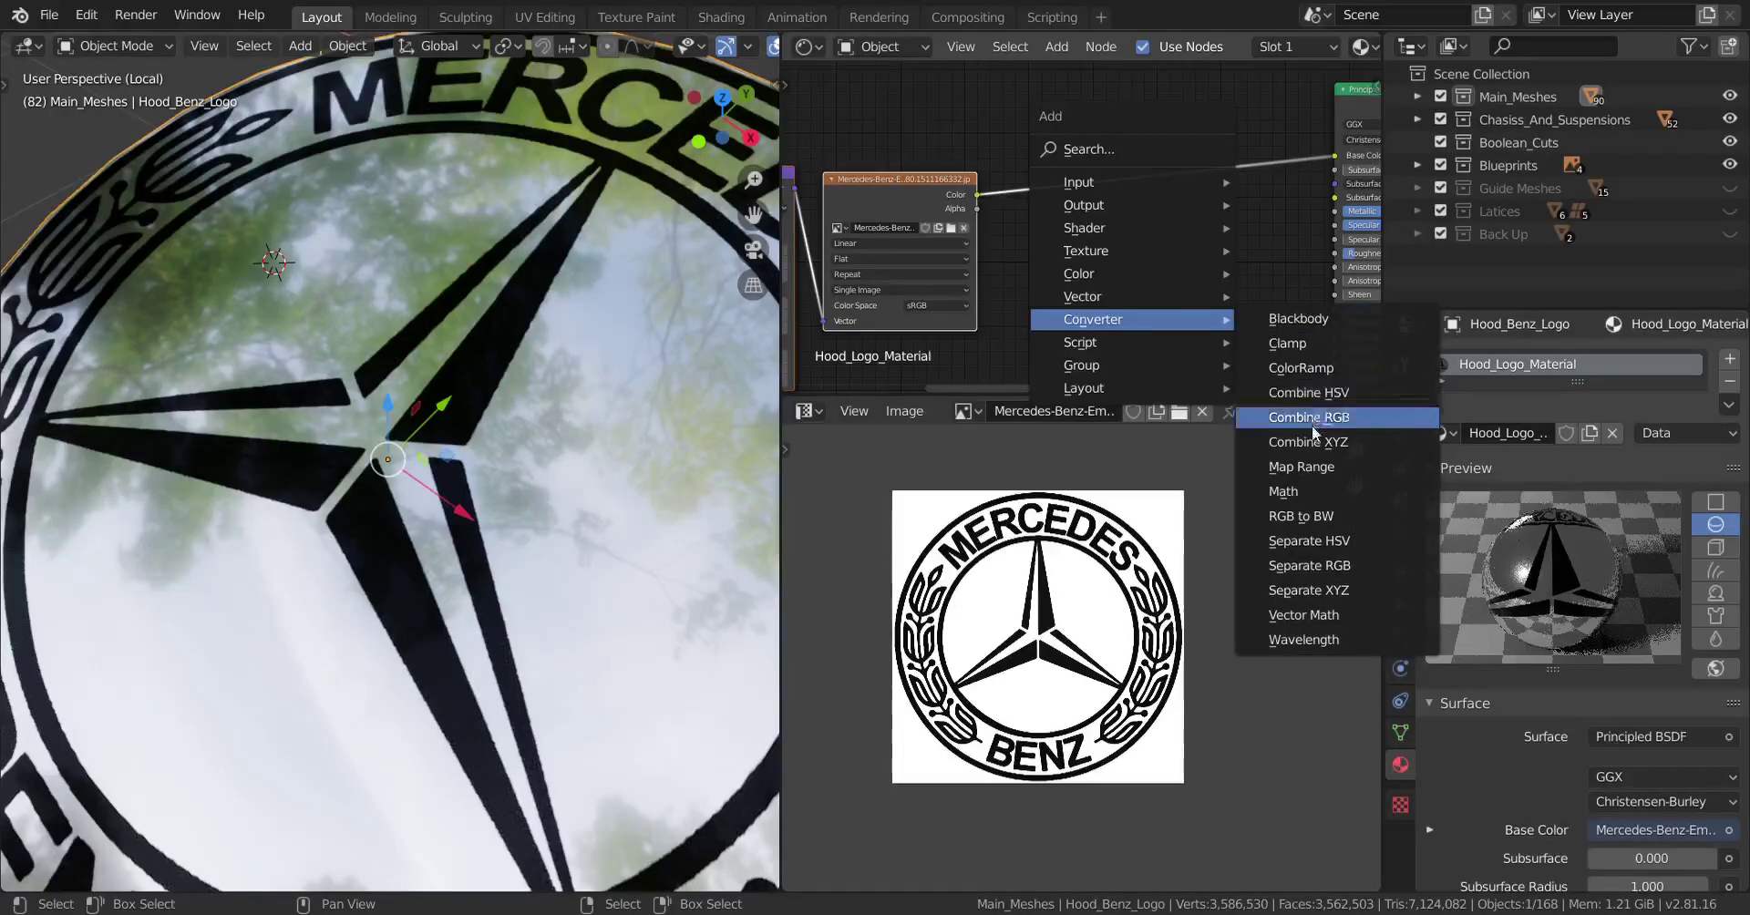
click(1312, 371)
scroll(1094, 228, up, 1)
click(1086, 226)
scroll(1087, 230, up, 1)
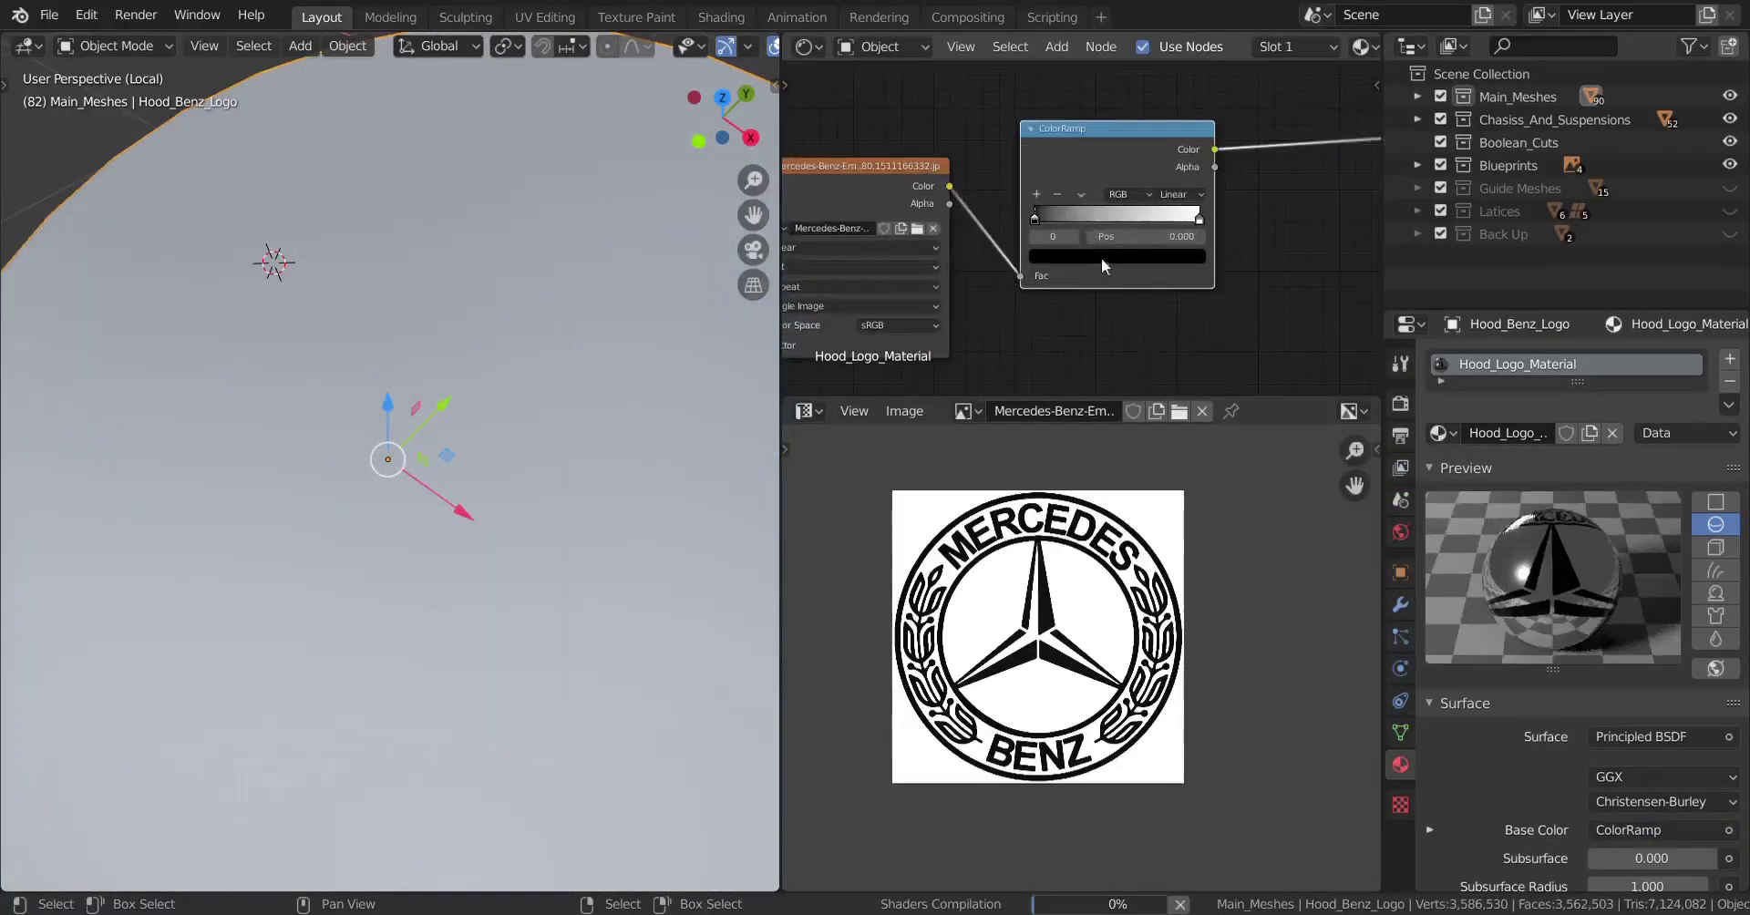
Preview the ColorRamp output on the logo and lighten the ramp's black stop to a very dark grey.
ctrl+shift+click(1143, 135)
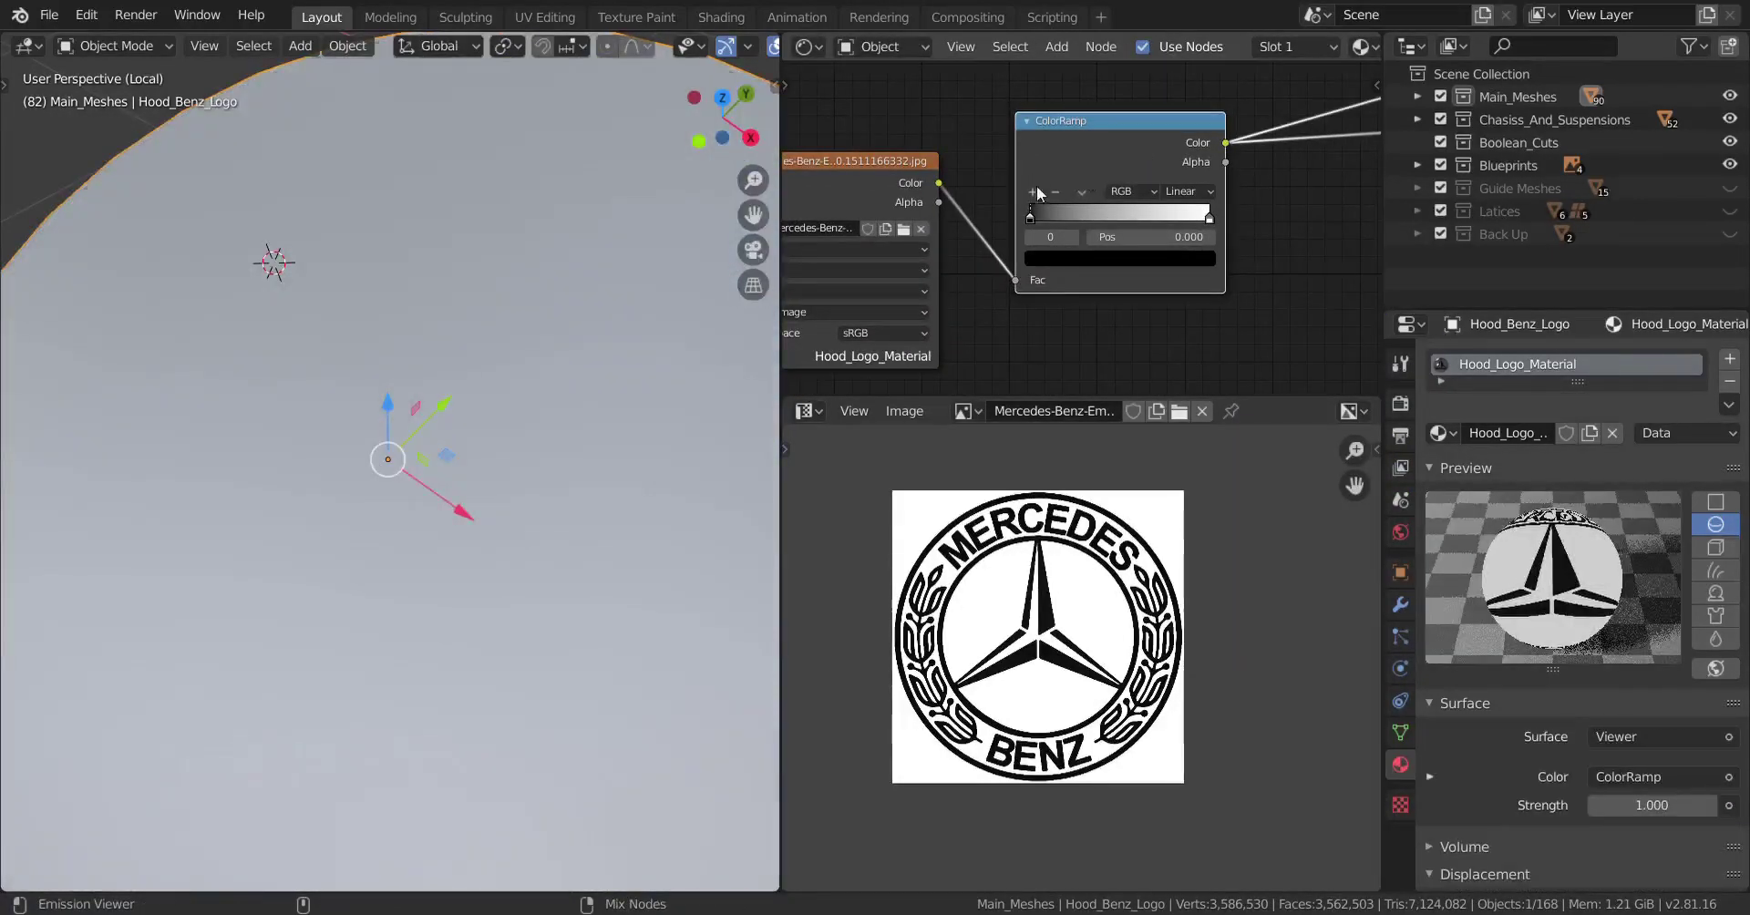
middle_drag(1037, 184, 1064, 211)
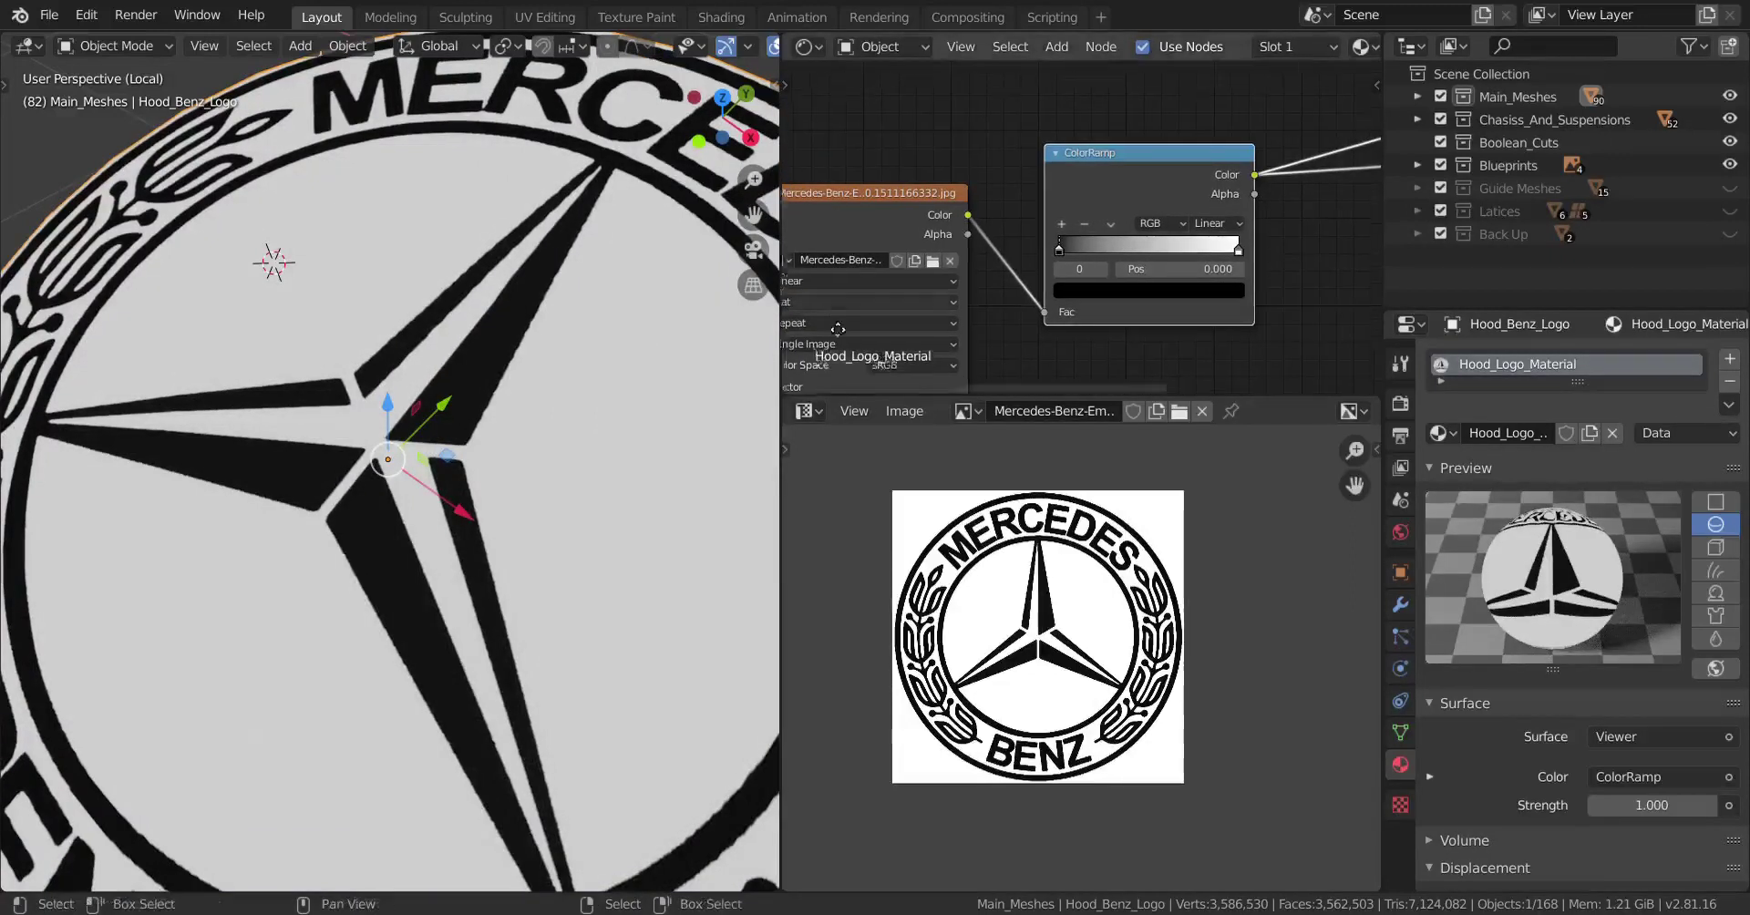
scroll(1121, 238, up, 3)
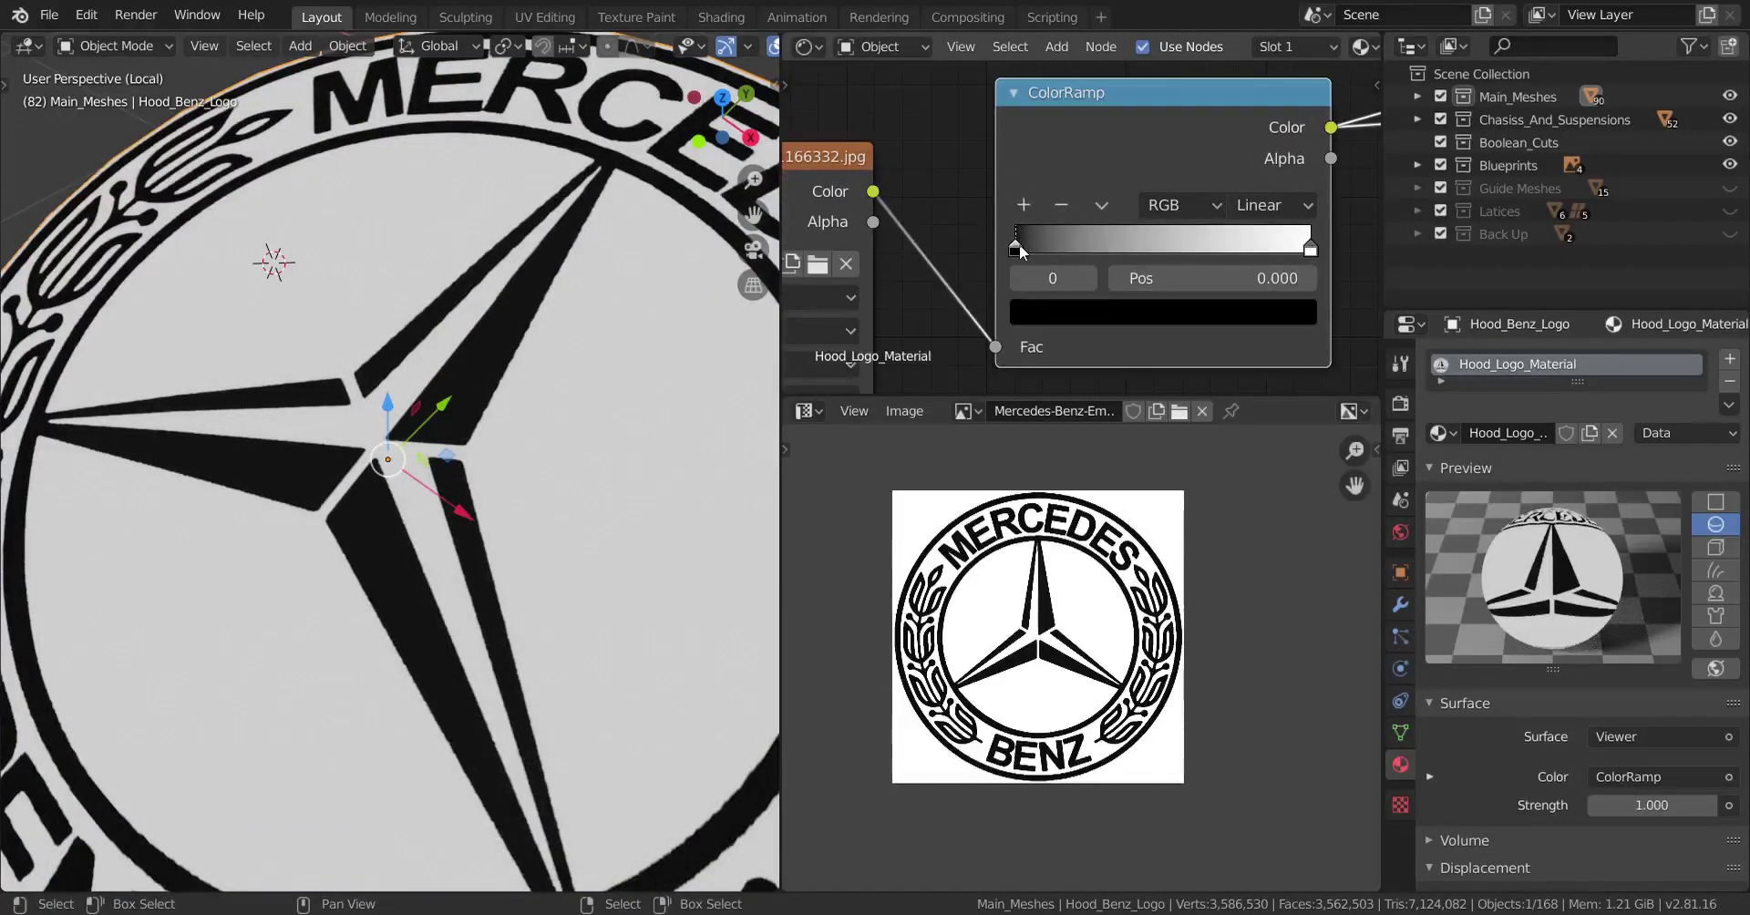
mouse_move(1021, 251)
mouse_down()
mouse_move(1249, 239)
mouse_move(1013, 239)
mouse_move(998, 216)
mouse_up()
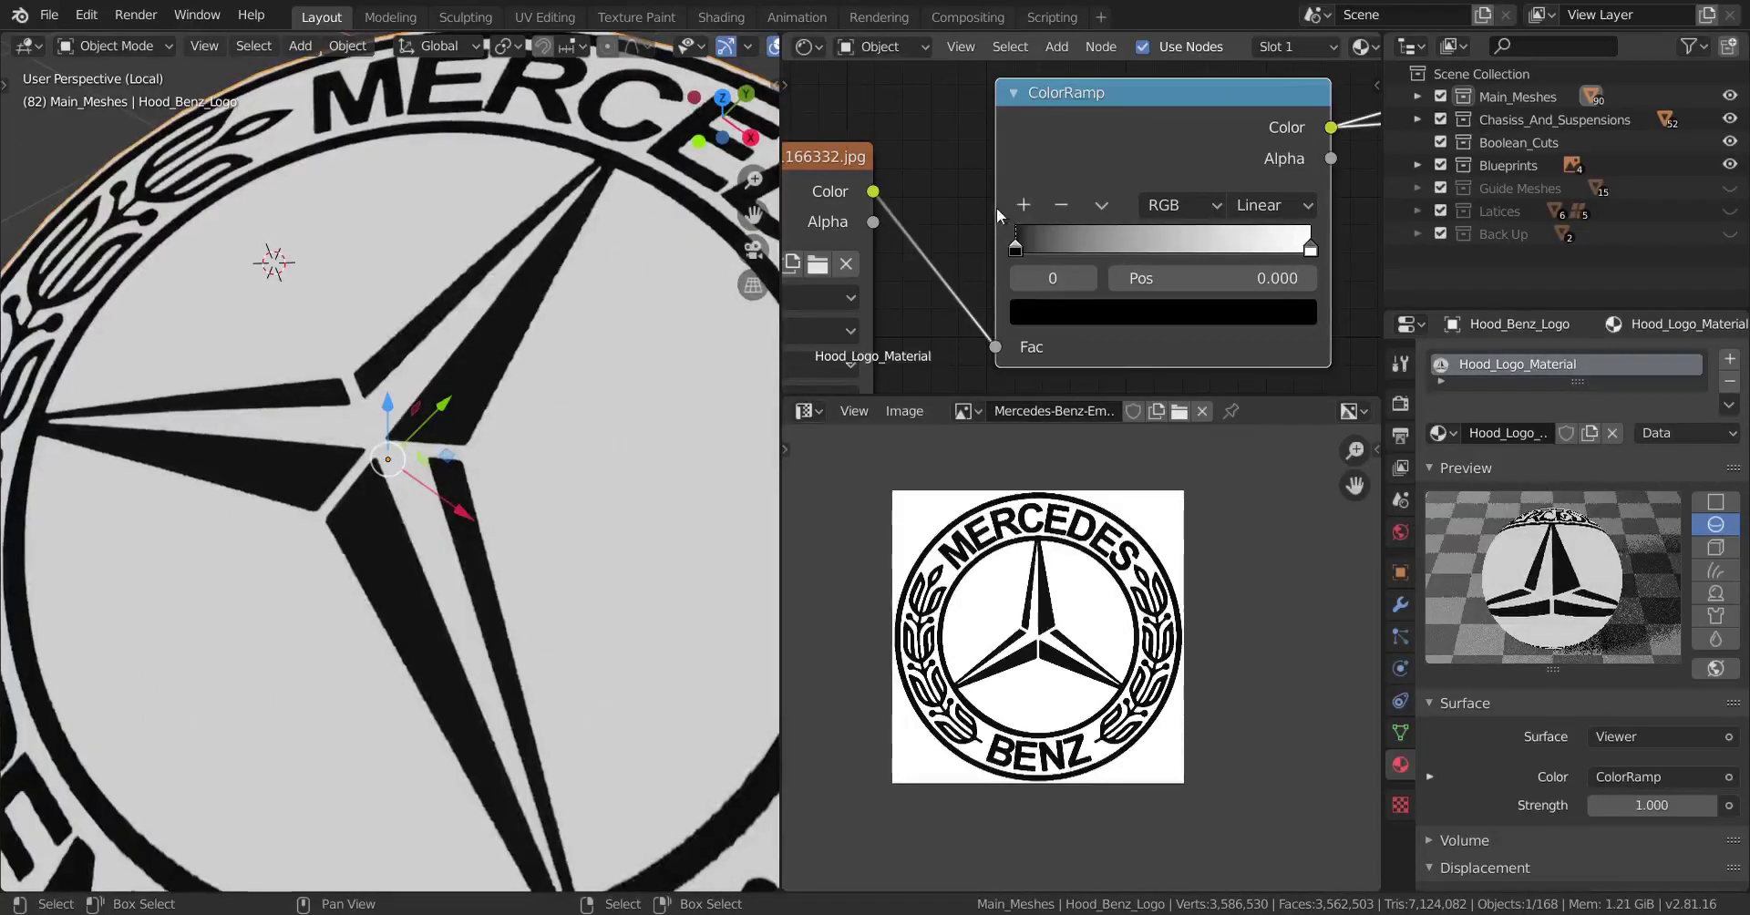
click(1113, 313)
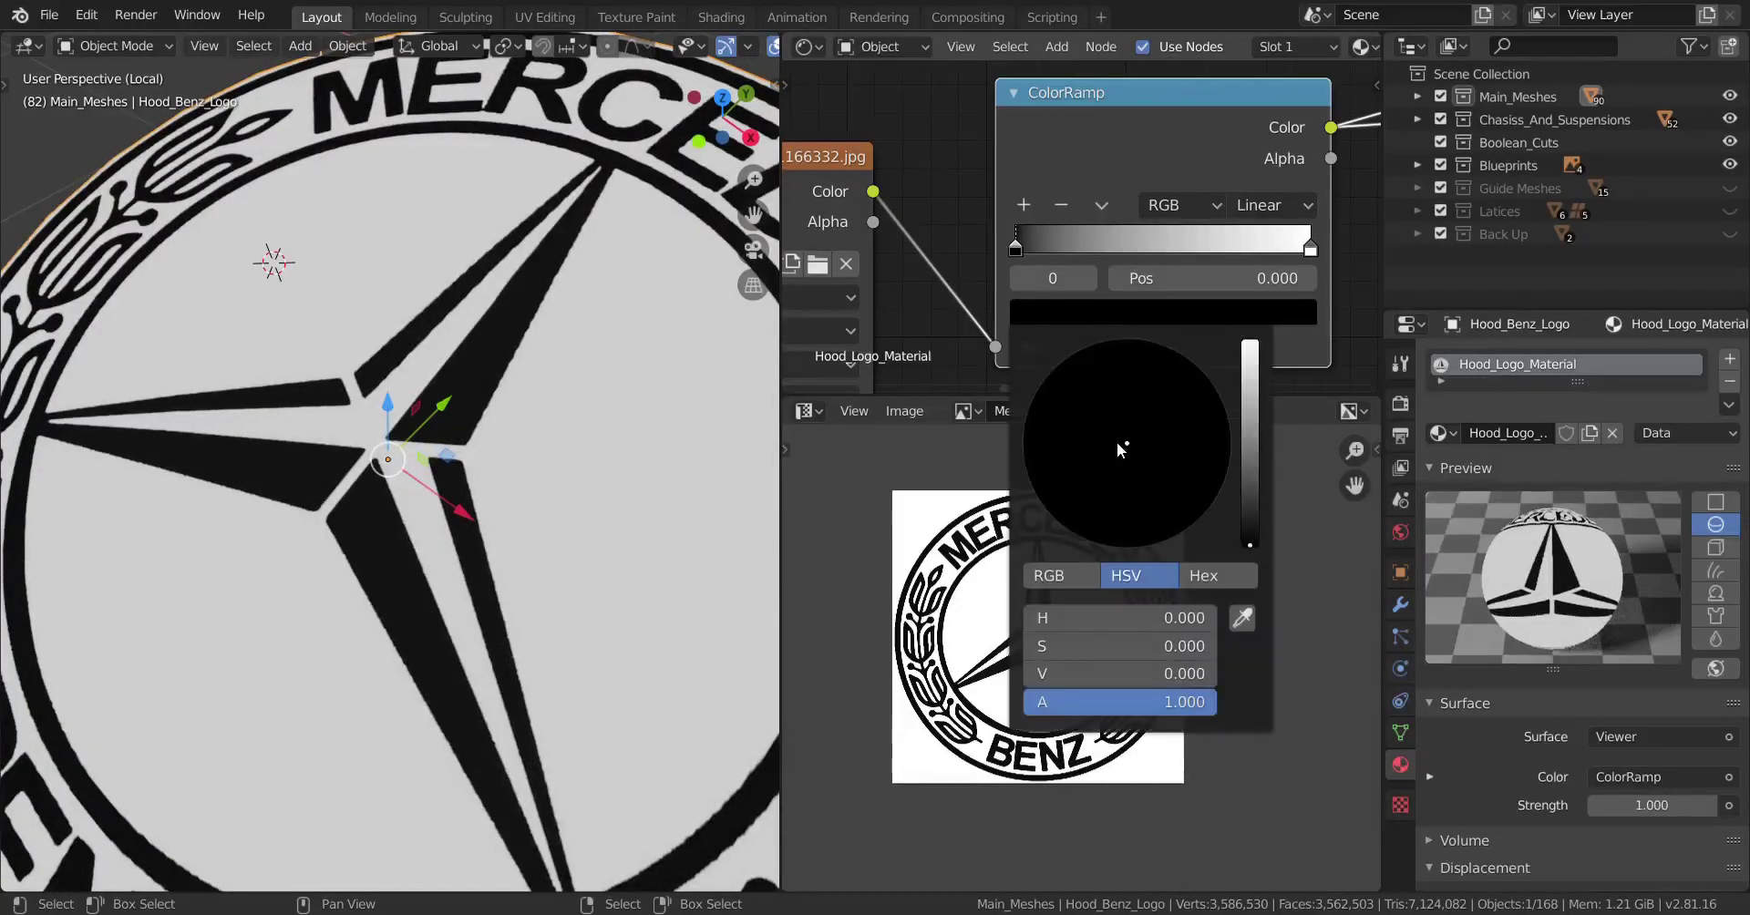
scroll(1123, 461, up, 4)
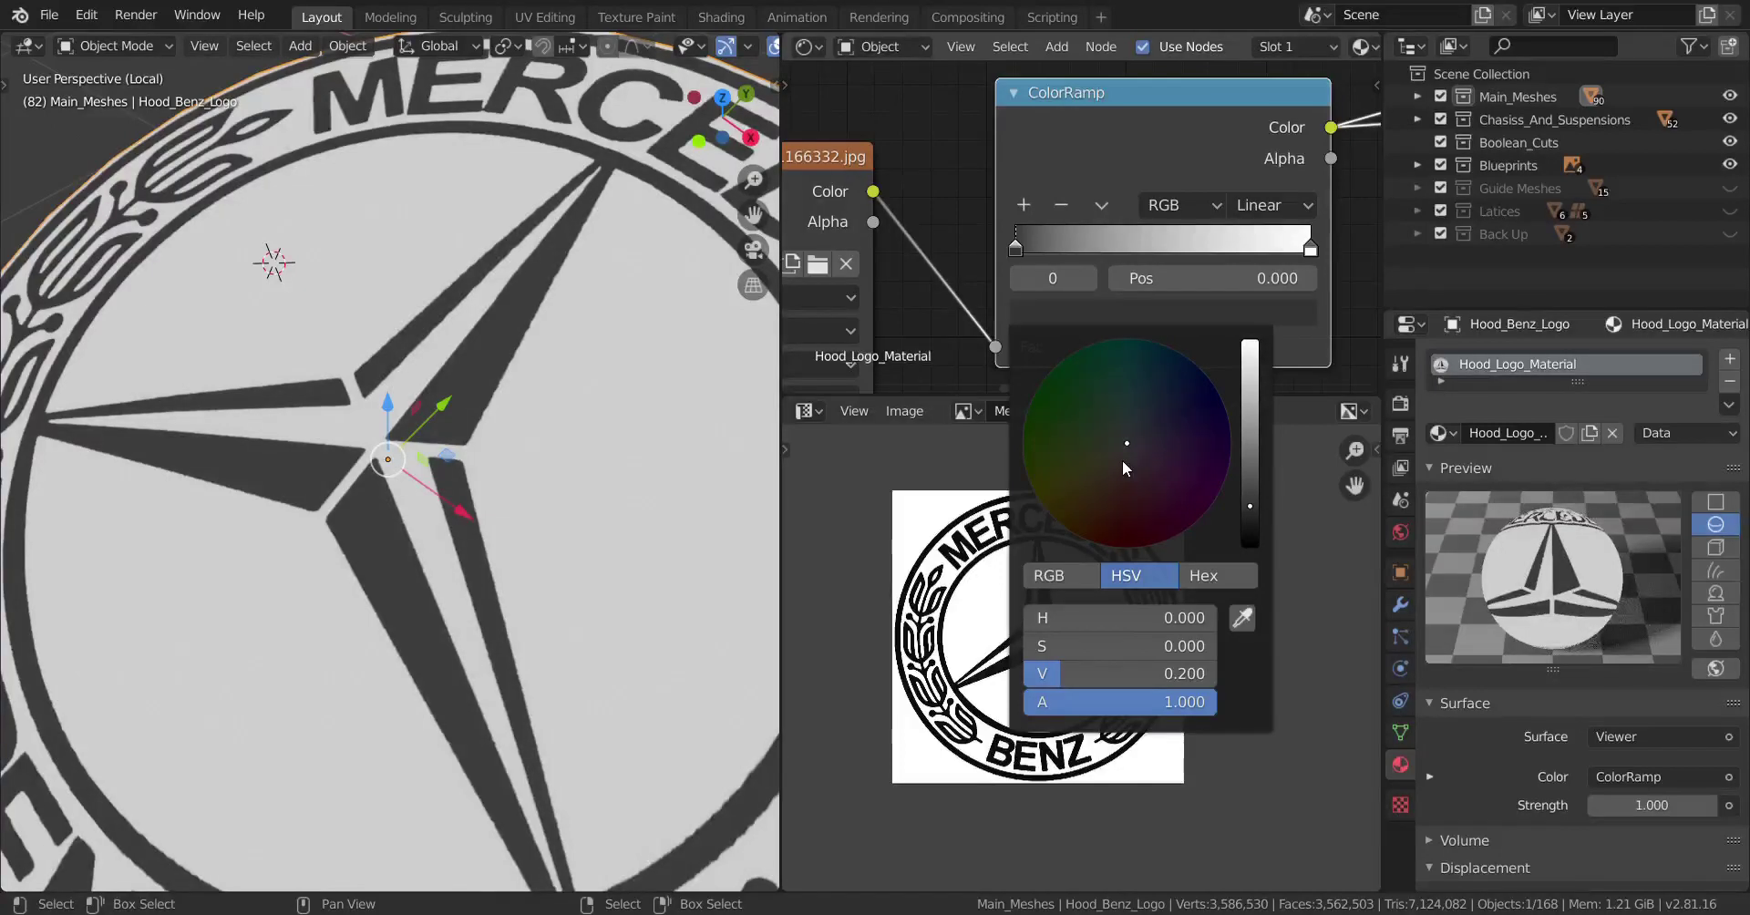
scroll(1123, 462, down, 3)
scroll(1234, 168, down, 3)
scroll(1235, 167, down, 3)
Switch the preview back to the Principled BSDF and inspect the dark emblem areas at a low angle.
middle_drag(1234, 168, 1025, 203)
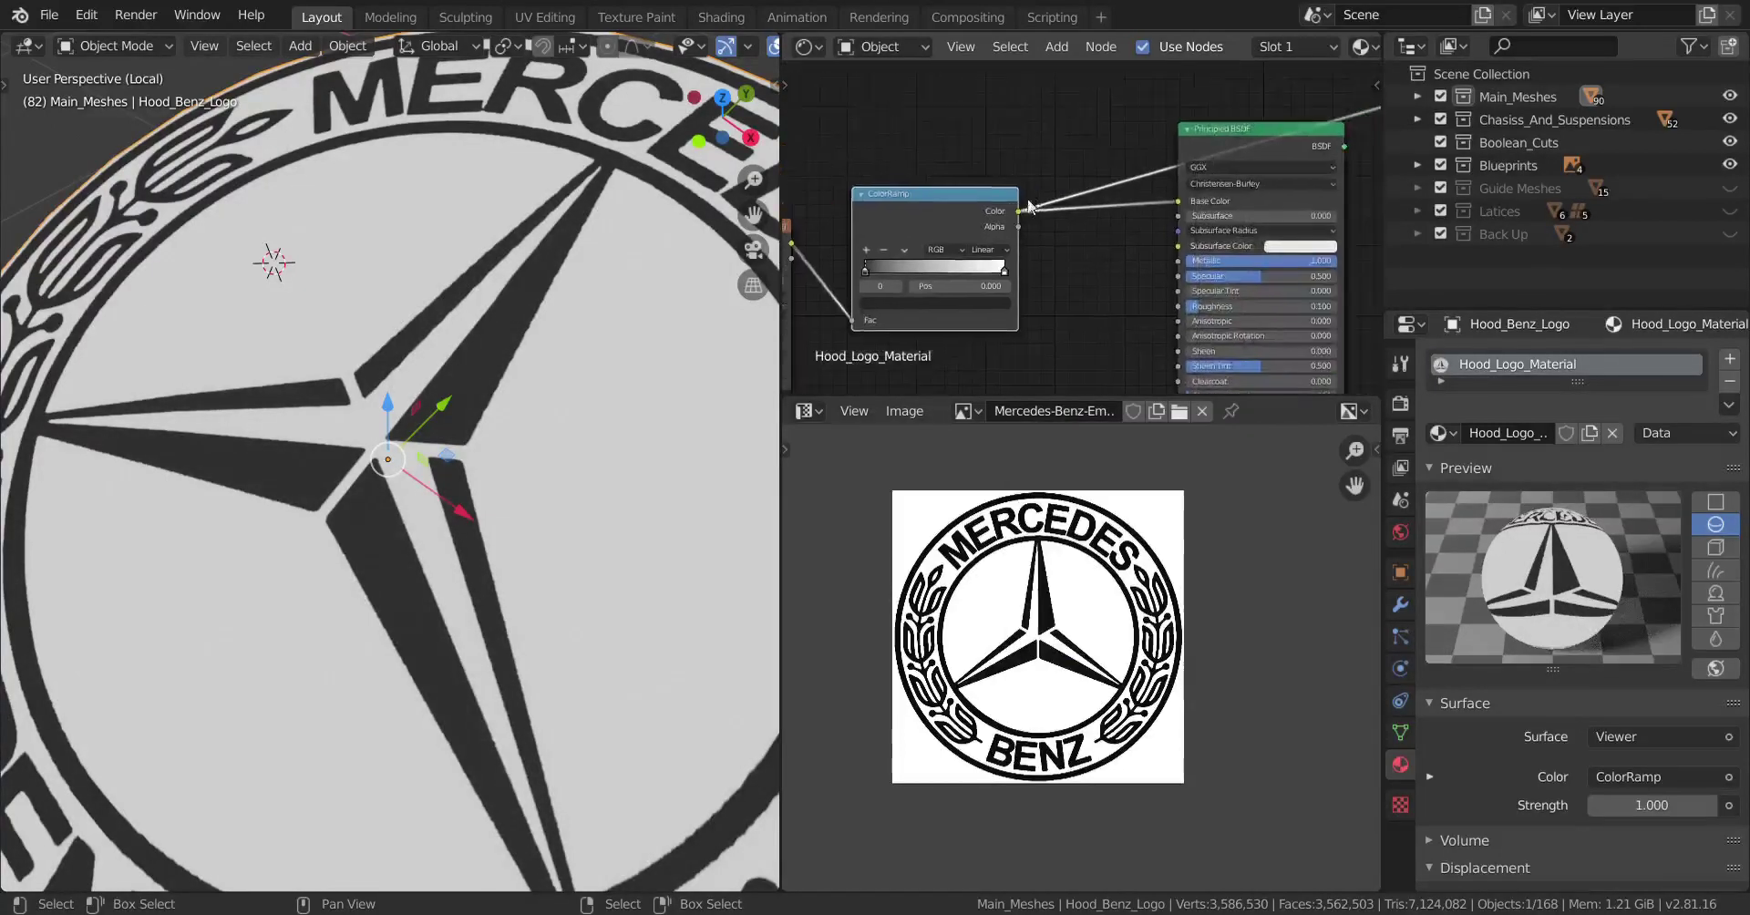
ctrl+shift+click(1289, 137)
middle_drag(263, 543, 640, 469)
scroll(979, 313, down, 2)
Add a Bump node between the ColorRamp and the Principled BSDF.
middle_drag(979, 313, 1181, 165)
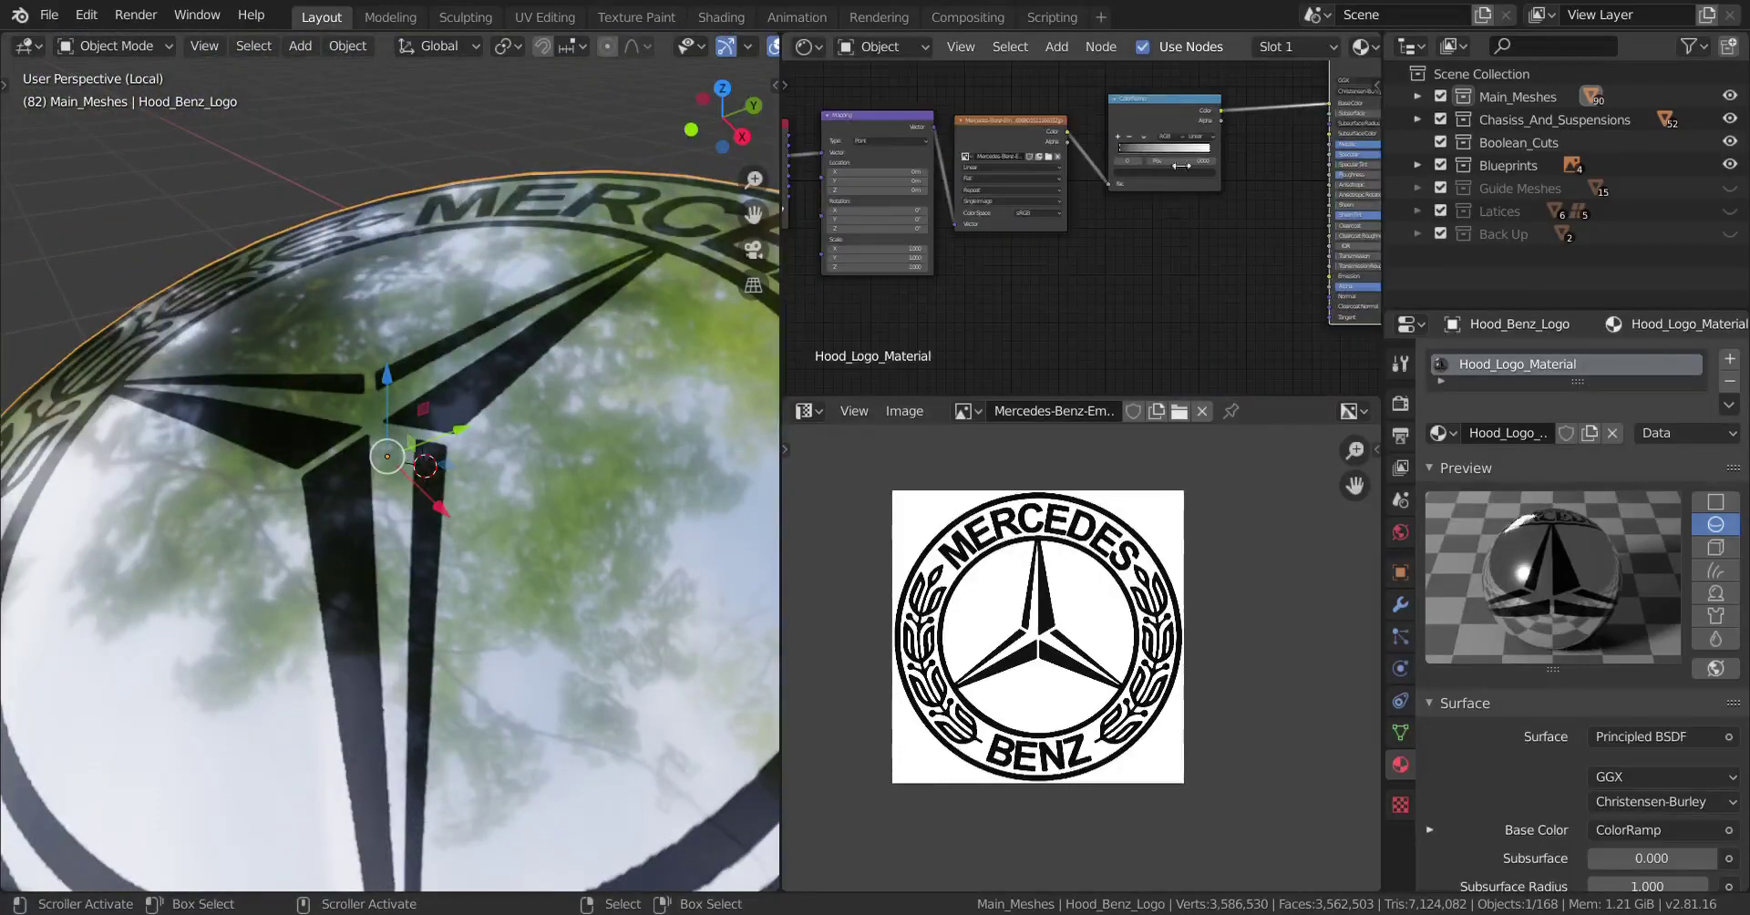
drag(1156, 104, 1138, 109)
key(shift+a)
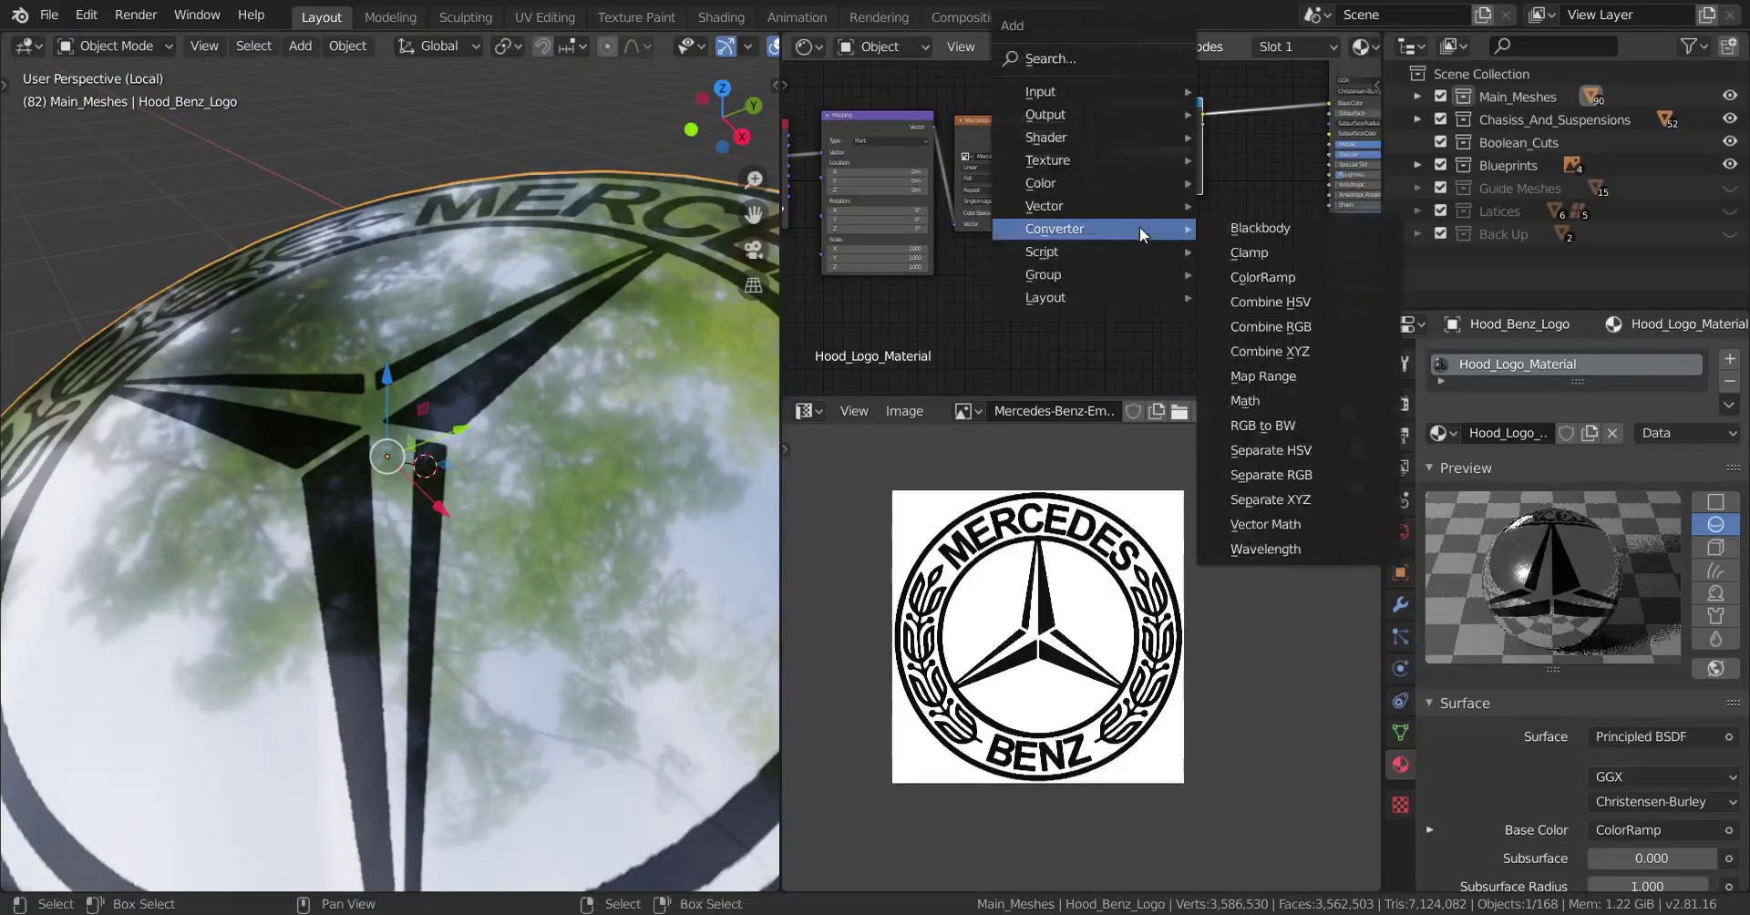
mouse_move(1096, 208)
click(1222, 206)
click(1294, 228)
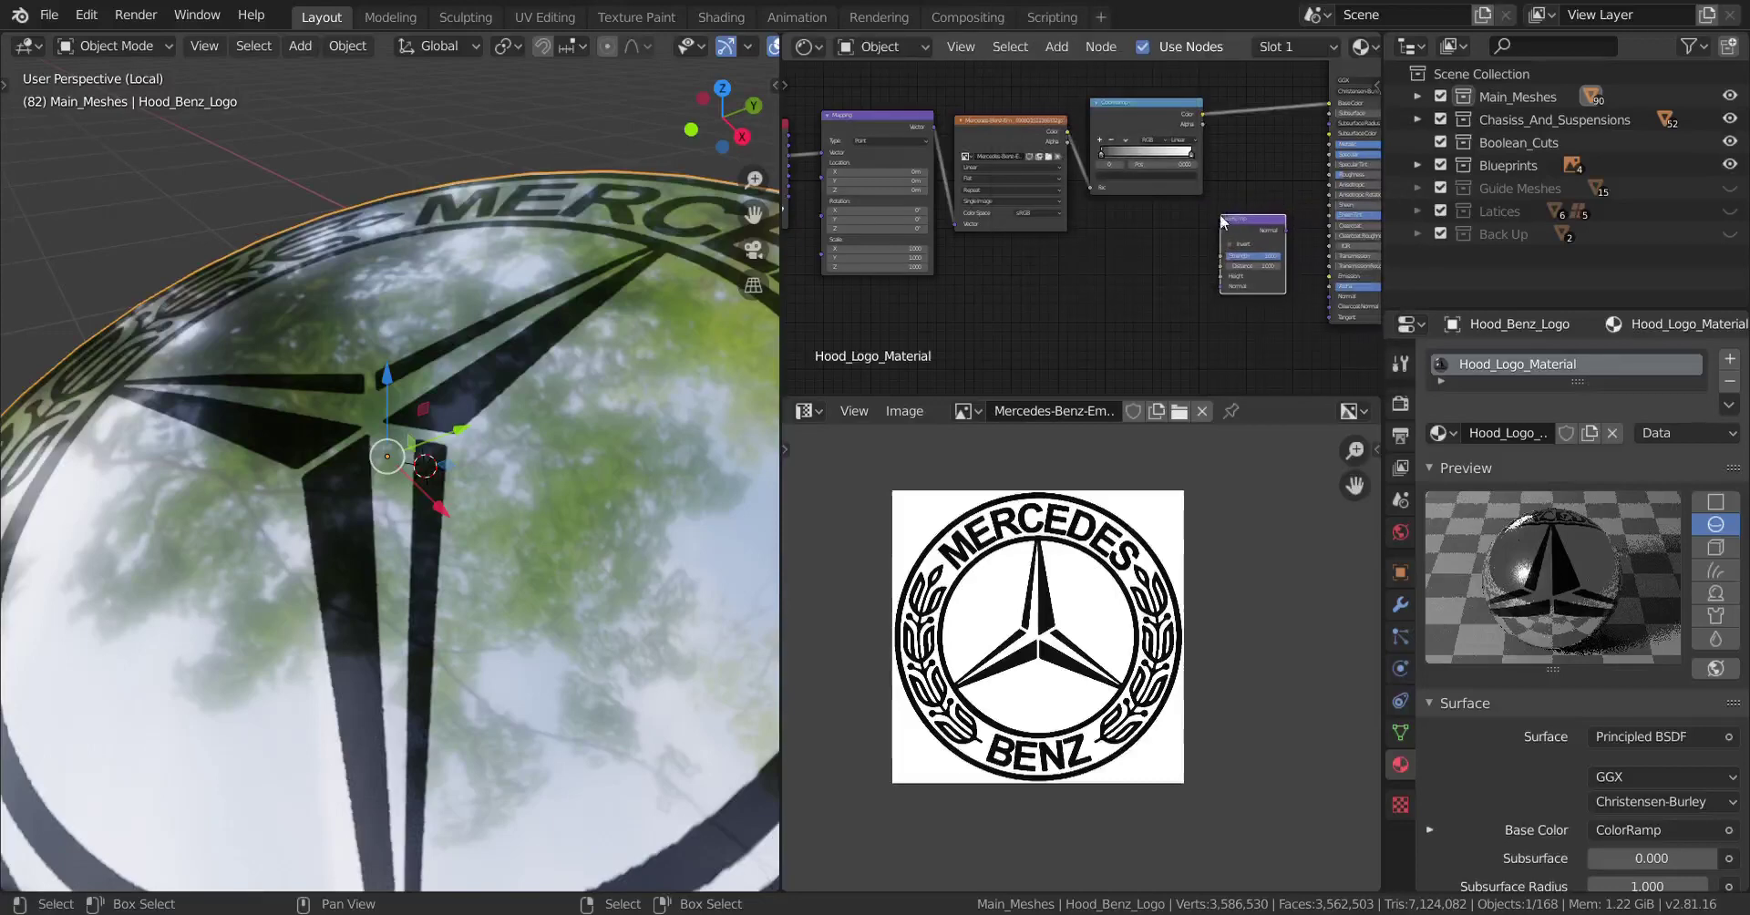
Feed the ColorRamp's Color into the Bump node's Height, set Strength to 0.1, and connect its Normal to the Principled BSDF's Normal.
scroll(1217, 117, up, 1)
drag(1239, 84, 1259, 290)
scroll(1240, 280, up, 2)
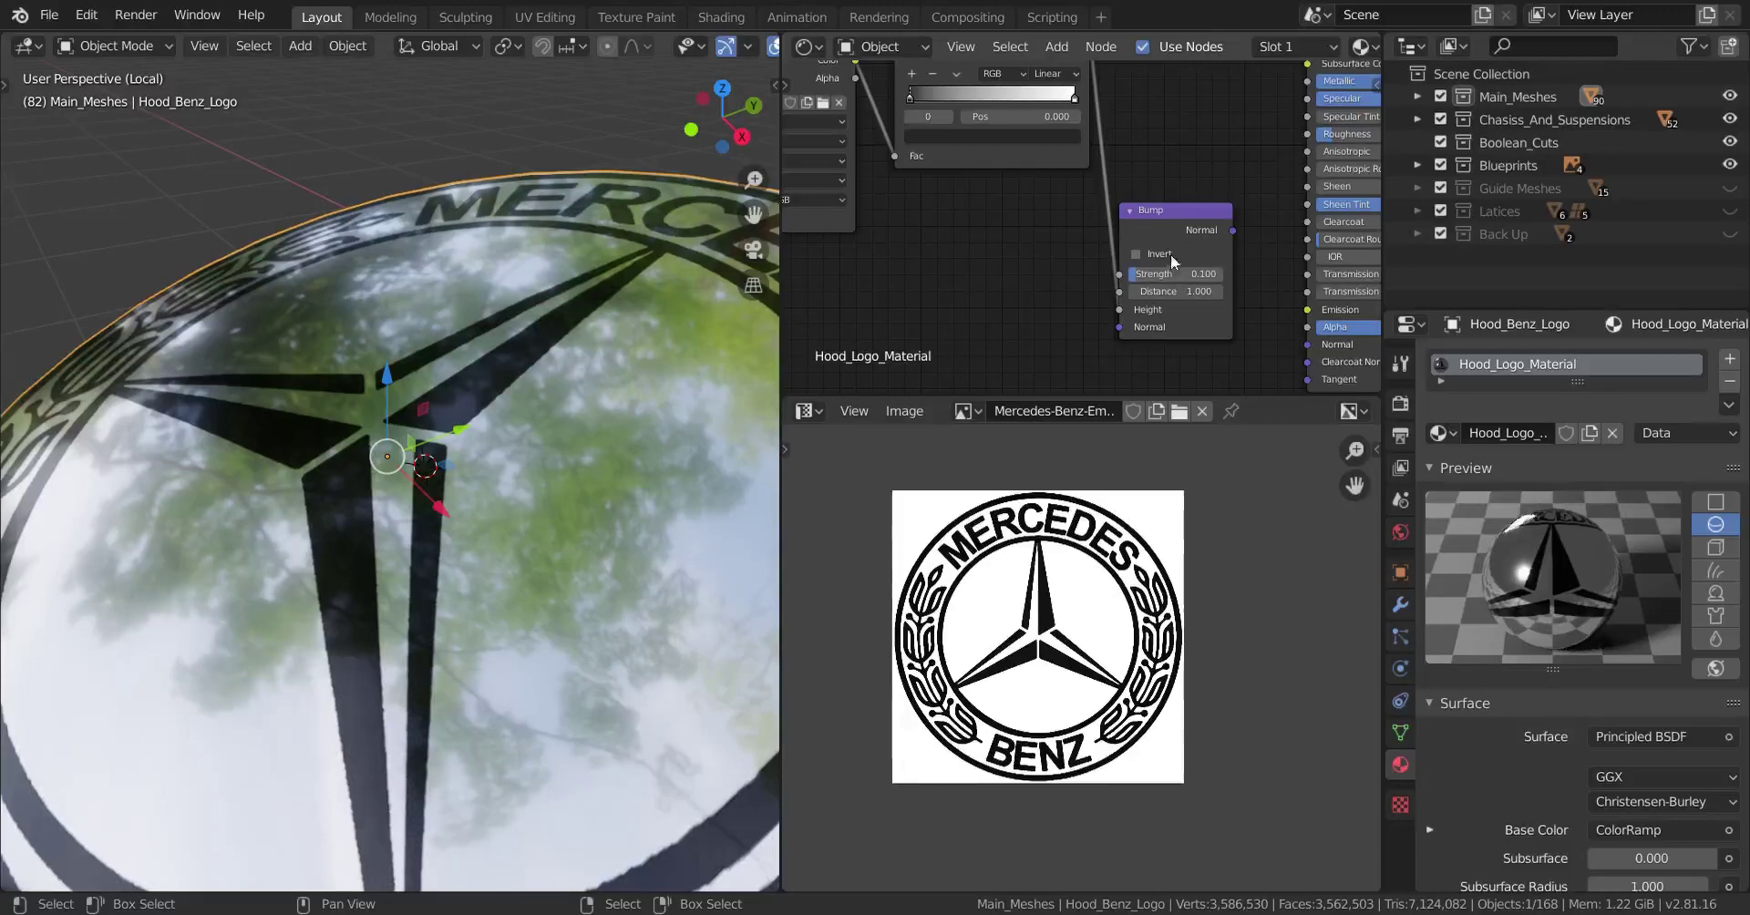
drag(1233, 231, 1308, 345)
Inspect the bump effect on the logo from several angles and preview the ColorRamp output on its own.
middle_drag(440, 538, 538, 583)
middle_drag(912, 315, 1185, 286)
middle_drag(392, 537, 429, 428)
middle_drag(1217, 98, 1098, 200)
scroll(1189, 142, up, 3)
ctrl+shift+click(1125, 171)
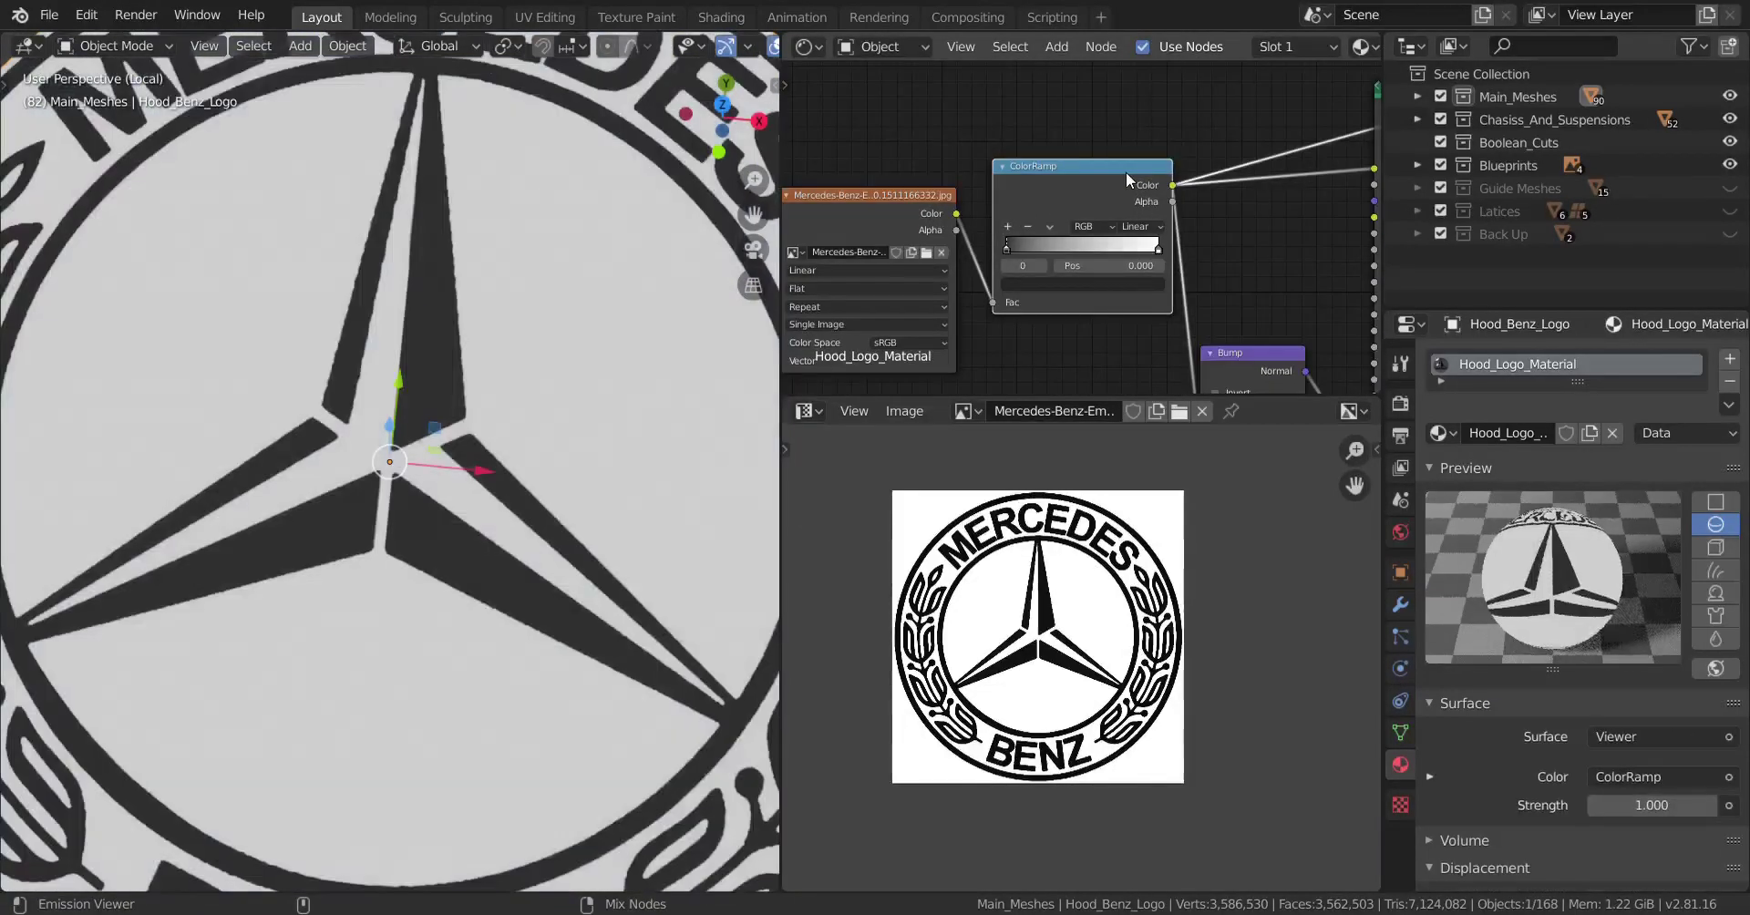
middle_drag(486, 376, 251, 439)
scroll(415, 399, down, 3)
Move the texture coordinate, Mapping and image texture nodes away from the ColorRamp to make room between them.
scroll(1060, 248, down, 5)
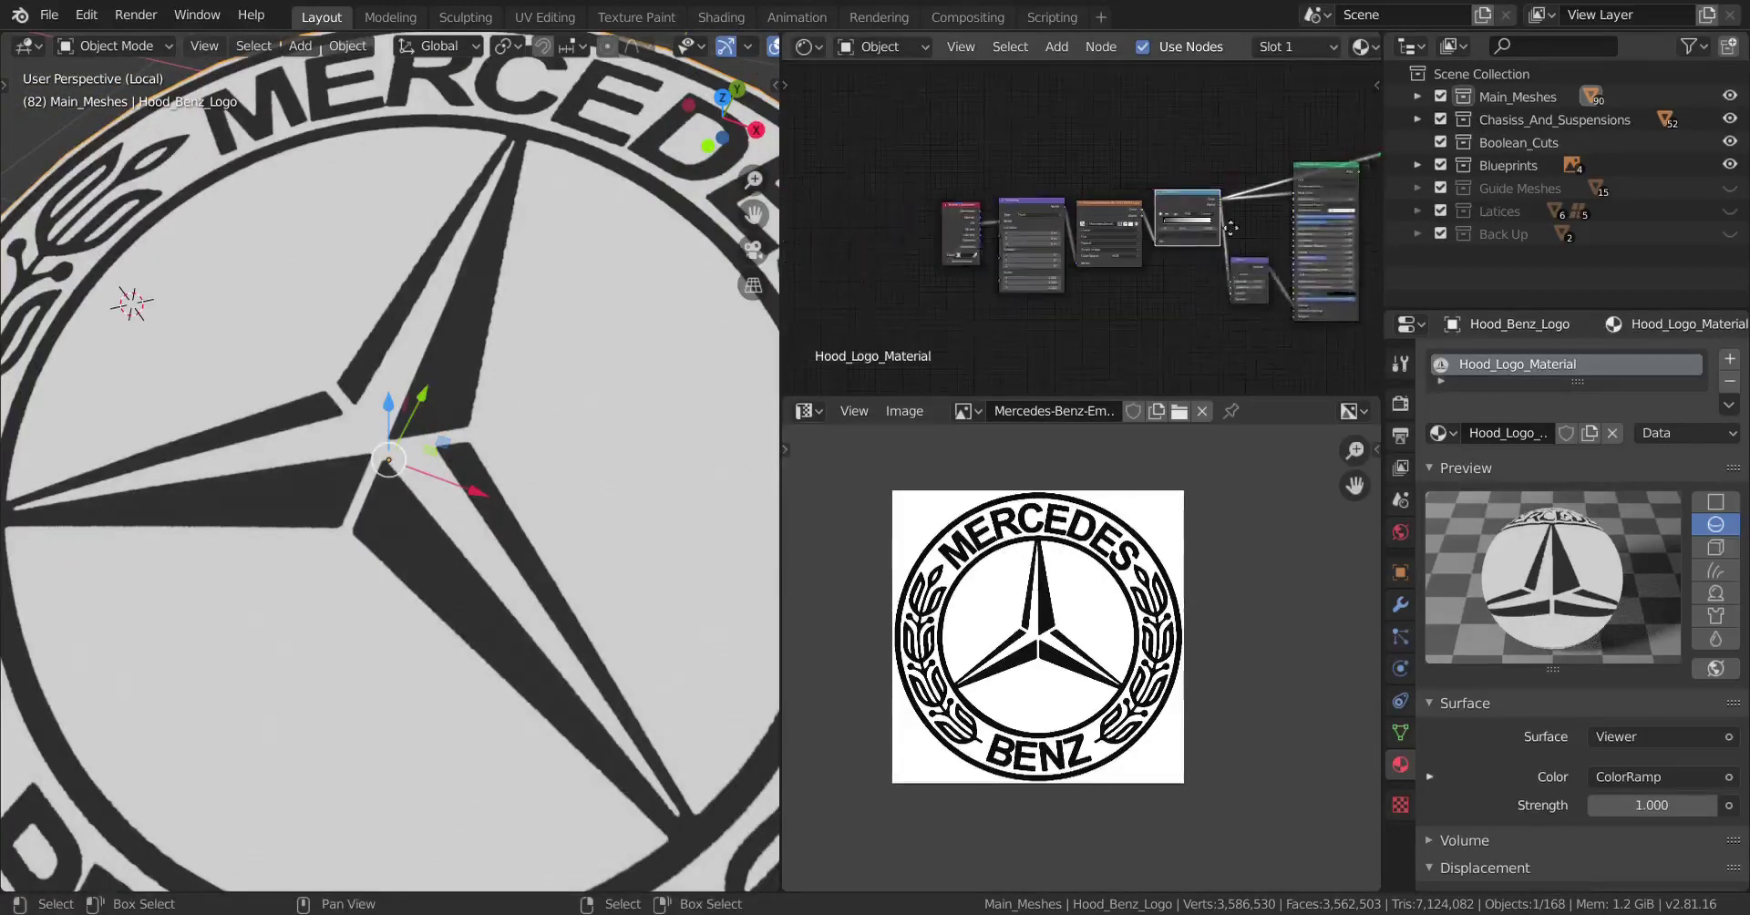
drag(1172, 296, 1179, 300)
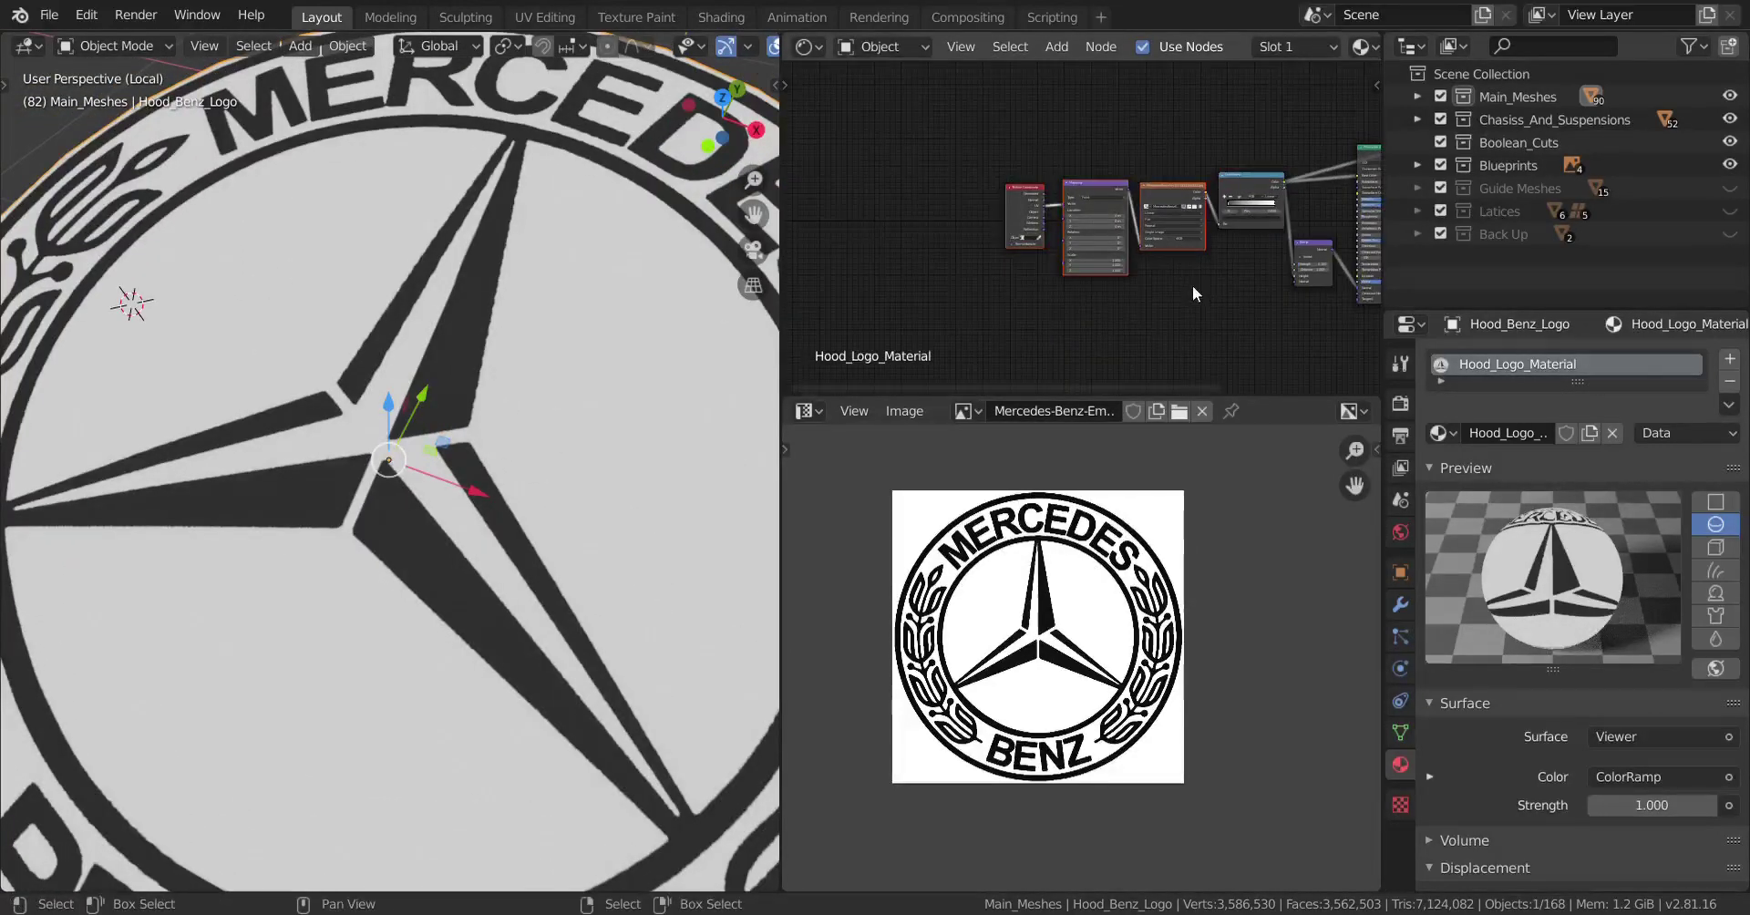
key(g)
click(1048, 294)
scroll(1085, 283, up, 3)
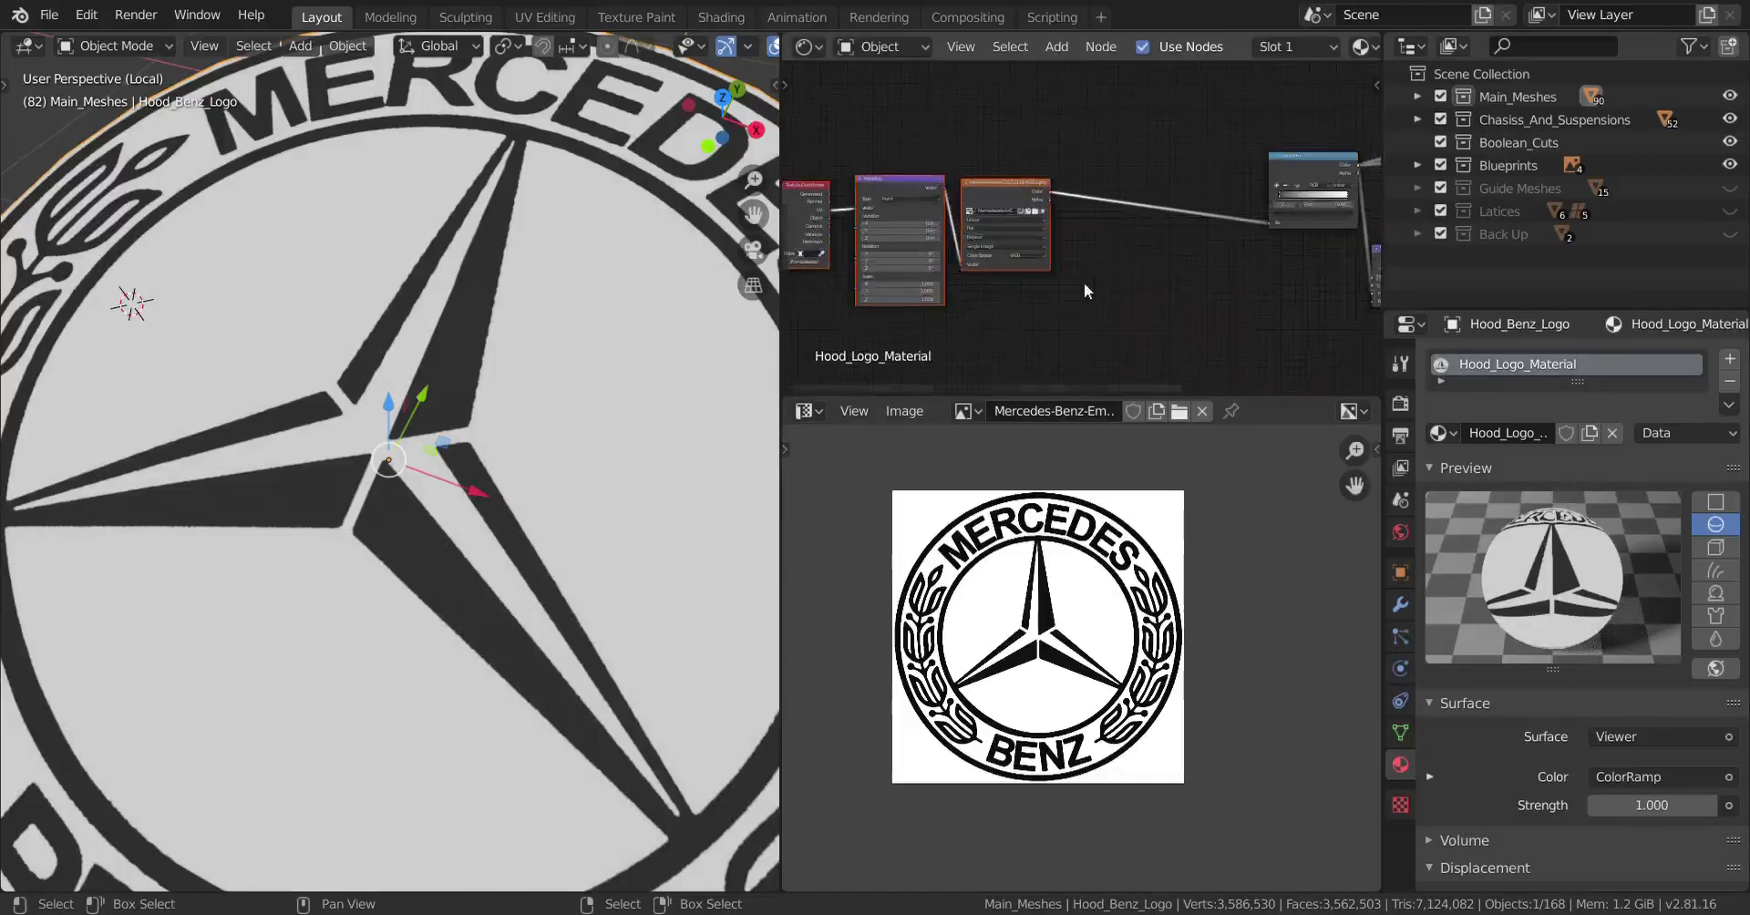
Insert a Math node on the link between the emblem image texture and the ColorRamp.
key(shift+a)
mouse_move(1152, 280)
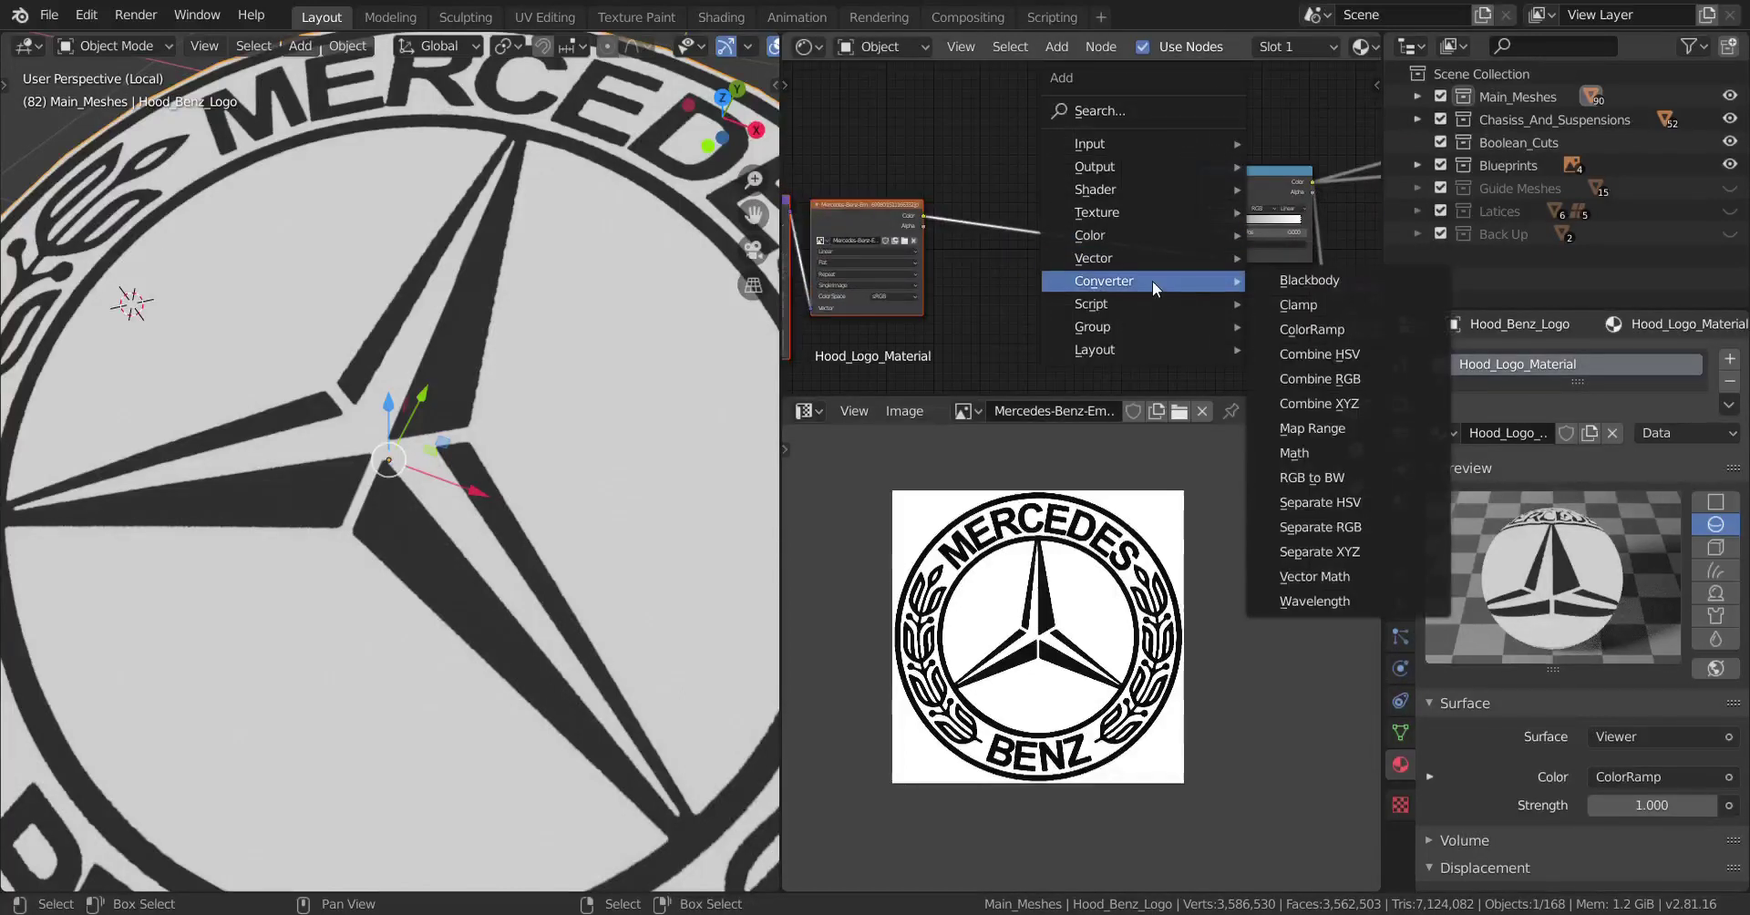
click(1295, 453)
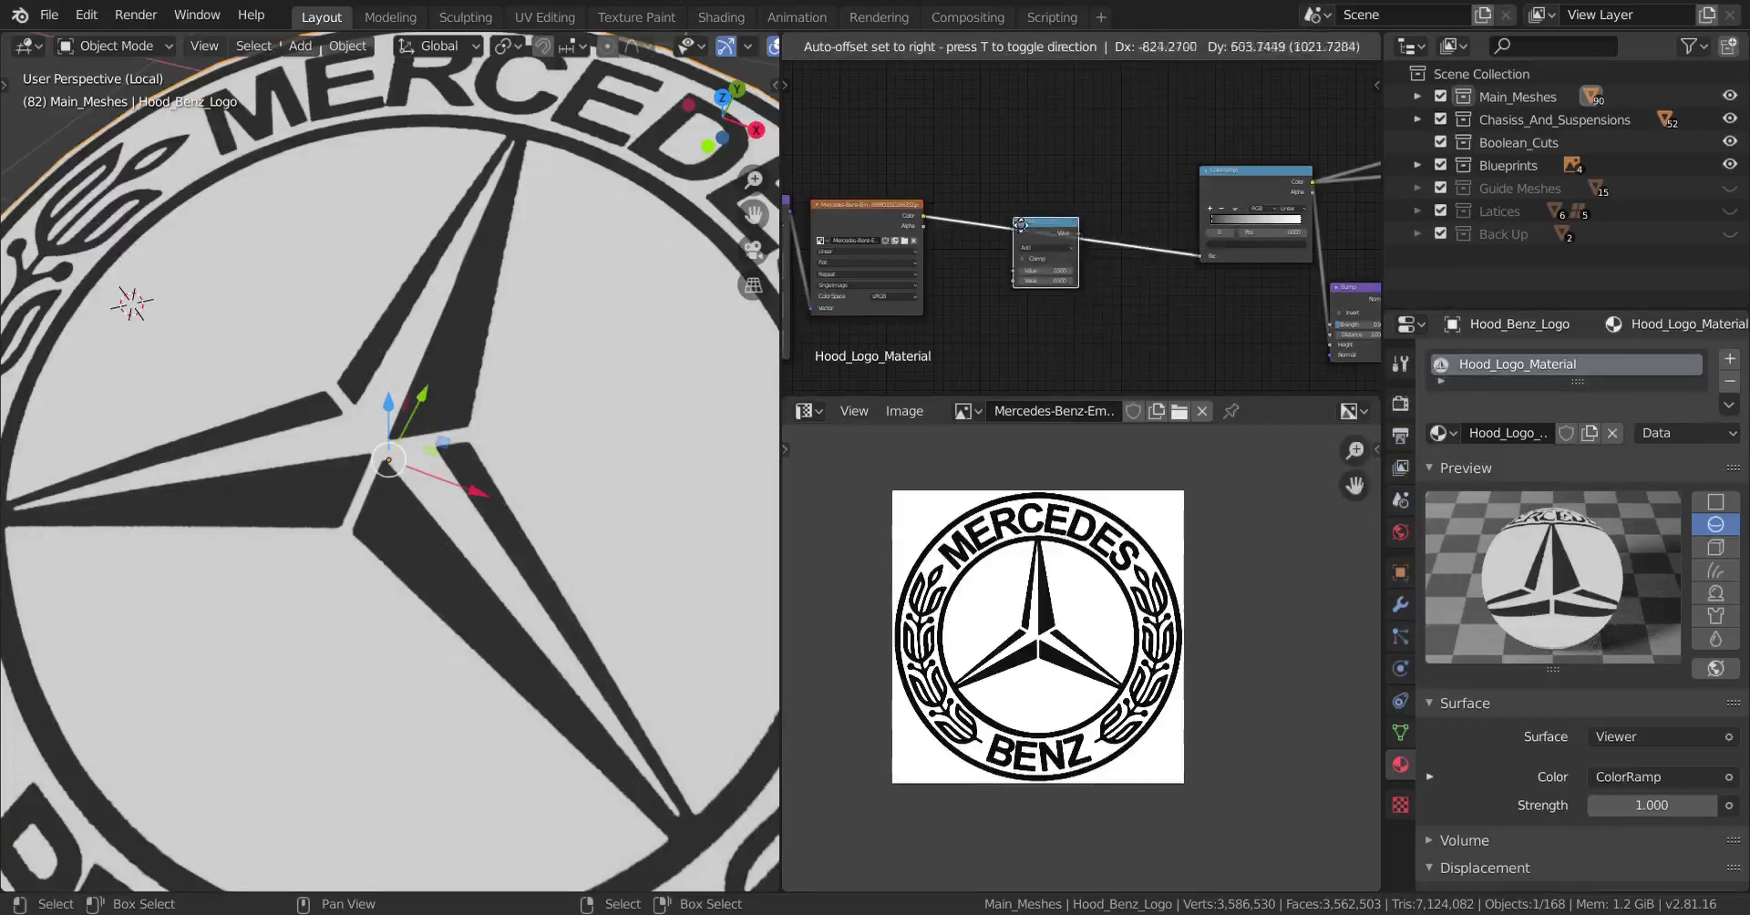
click(1093, 251)
Set the Math node's operation to Less Than and preview its output on the logo.
scroll(1092, 251, up, 3)
click(1027, 267)
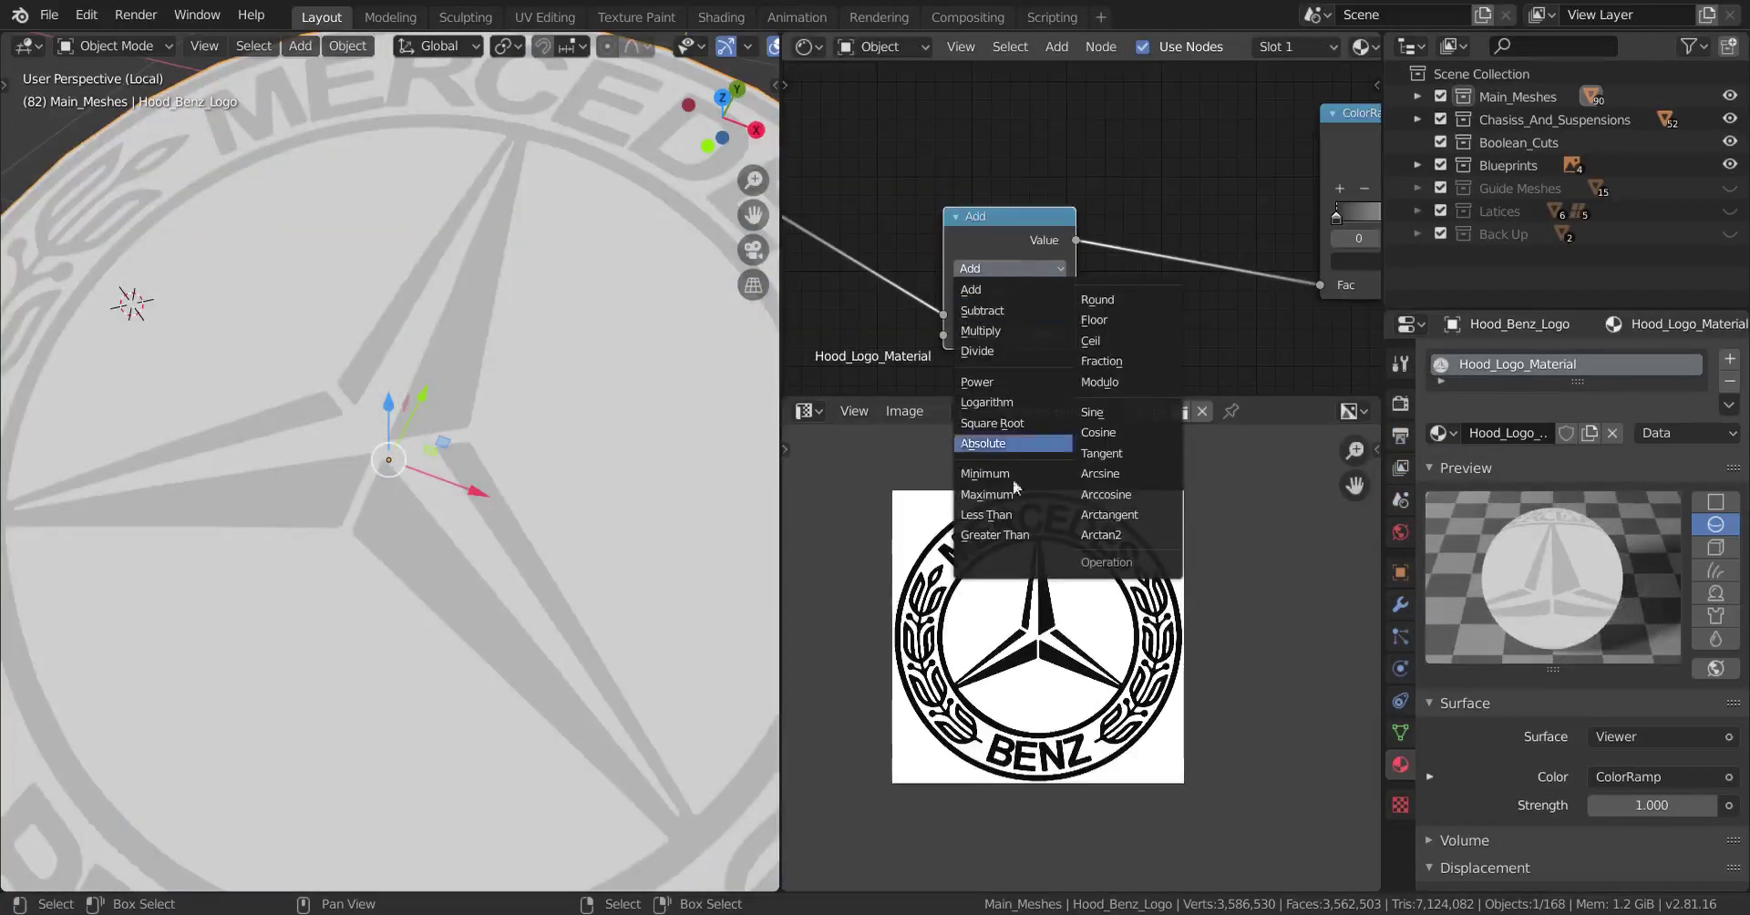
click(1014, 516)
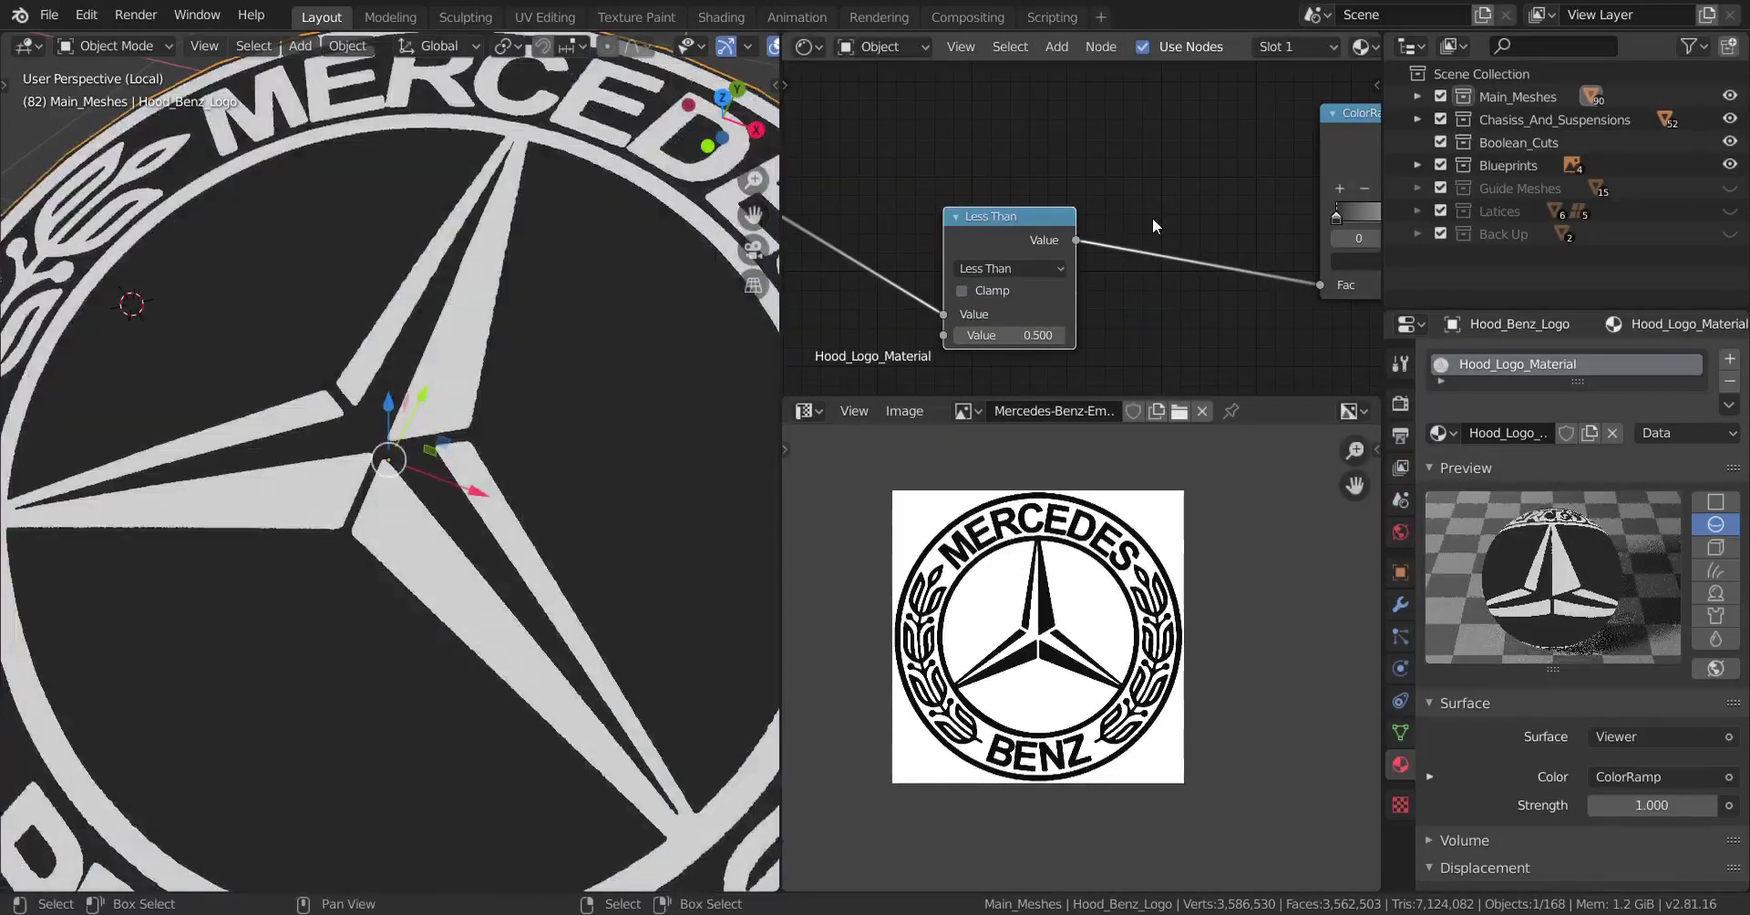
scroll(1153, 217, left, 3)
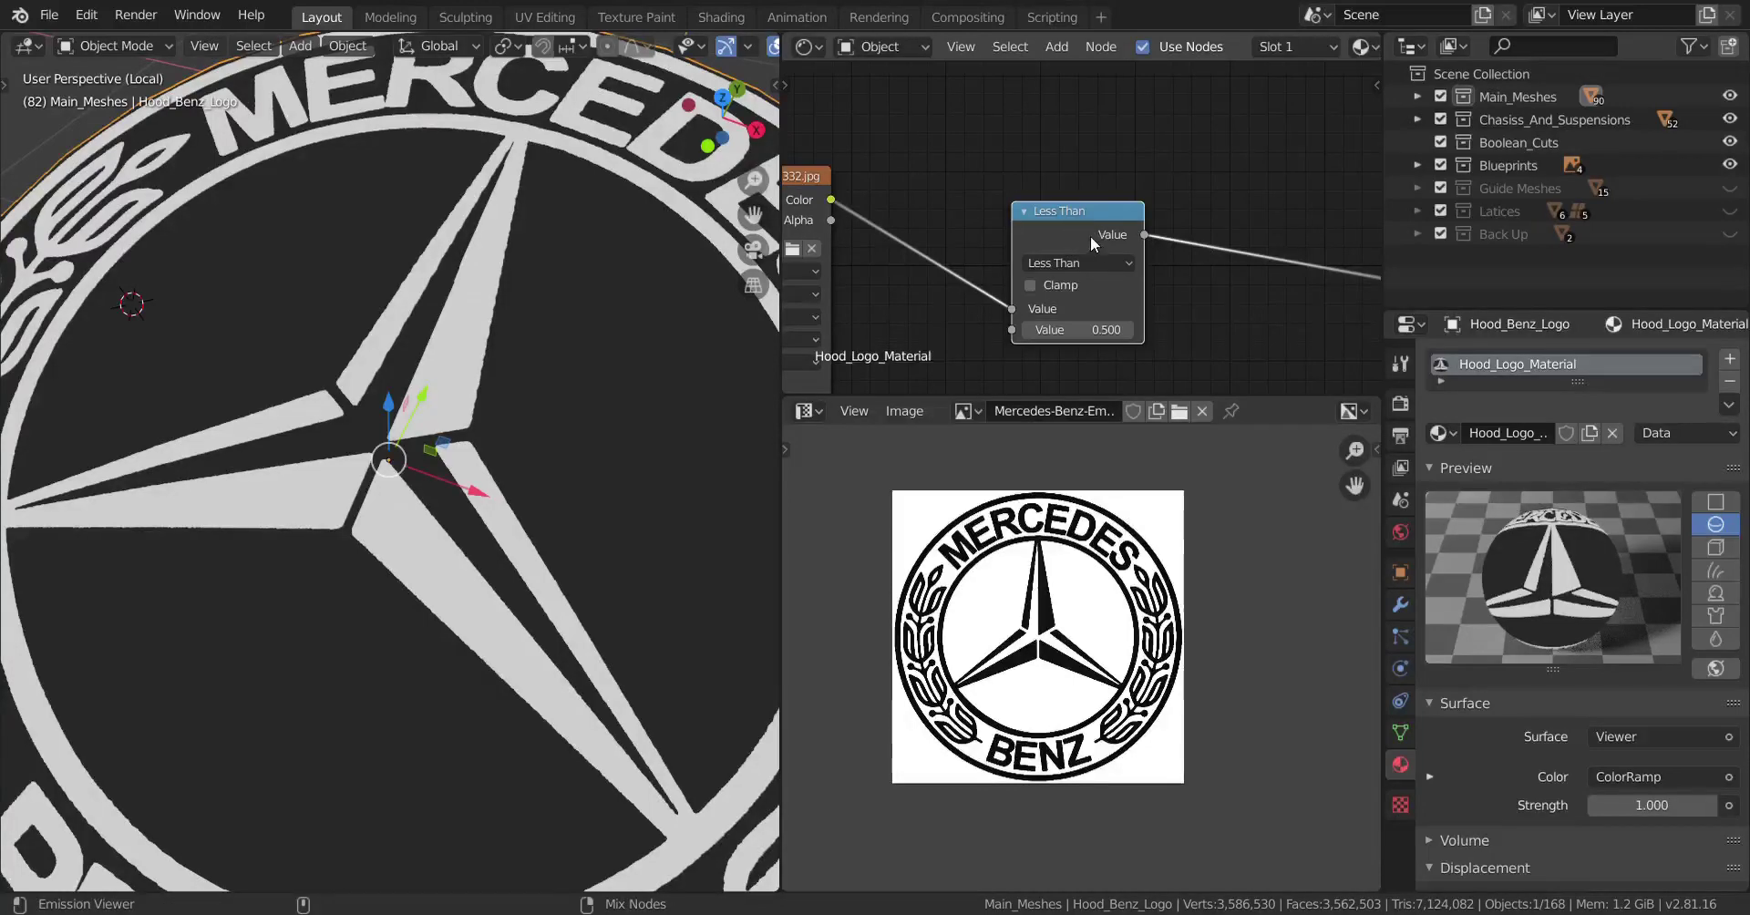
ctrl+shift+click(1091, 237)
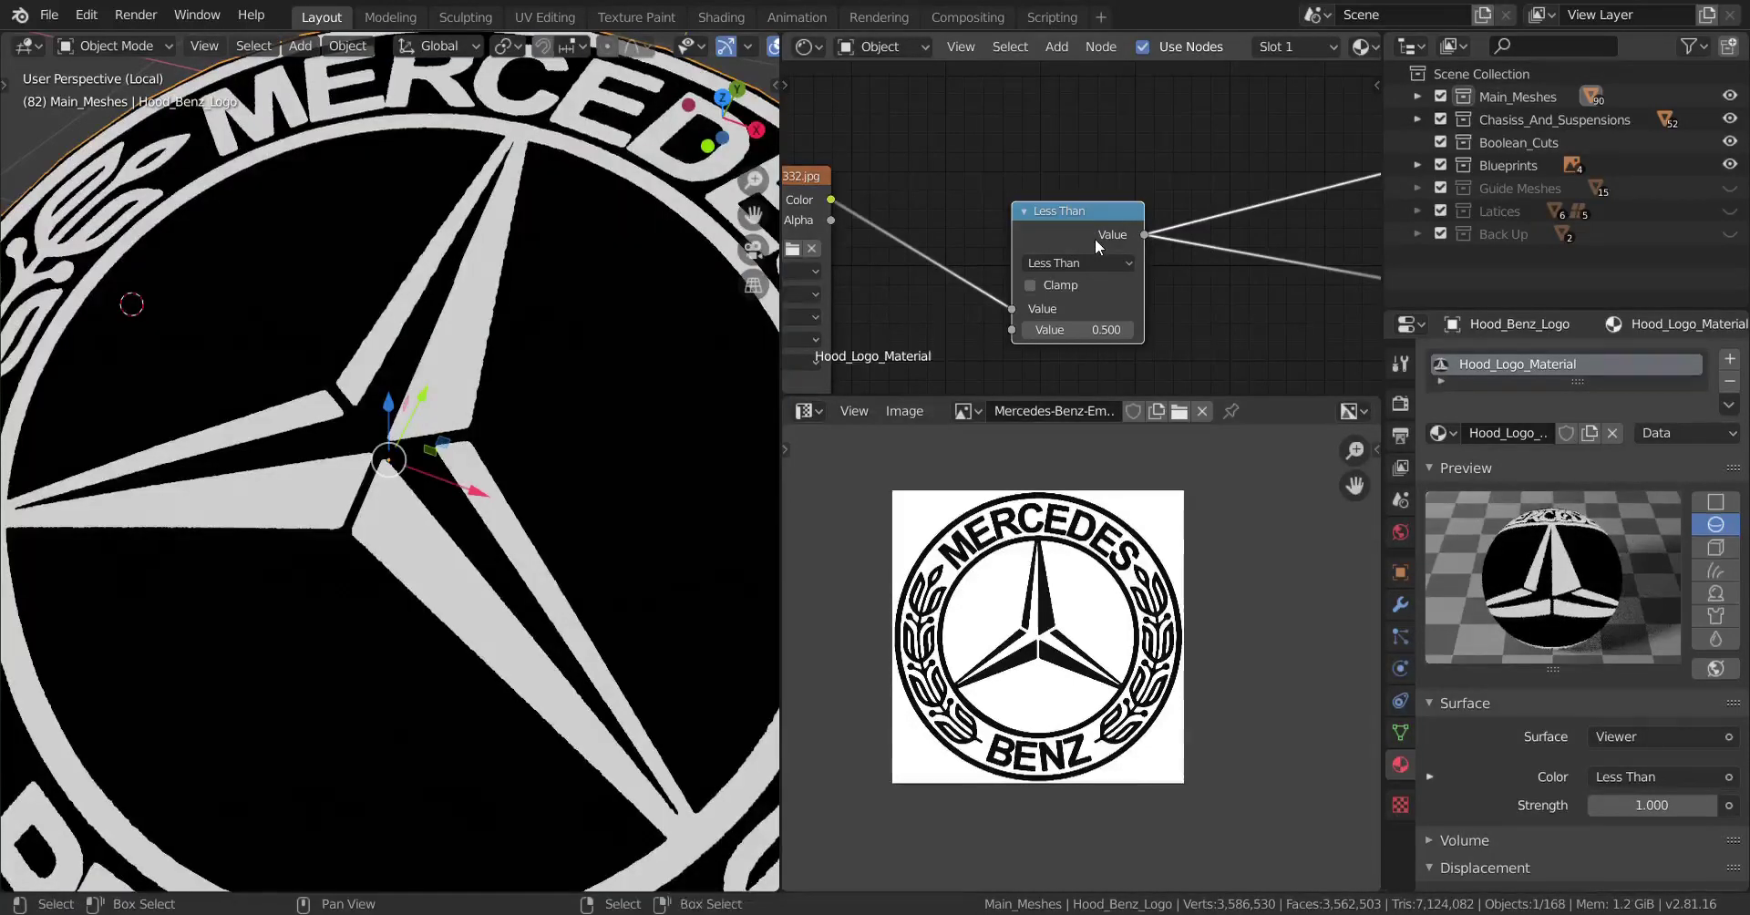
Preview the emblem image texture's output on its own for comparison with the Math node.
scroll(1130, 244, down, 4)
middle_drag(1312, 235, 1324, 245)
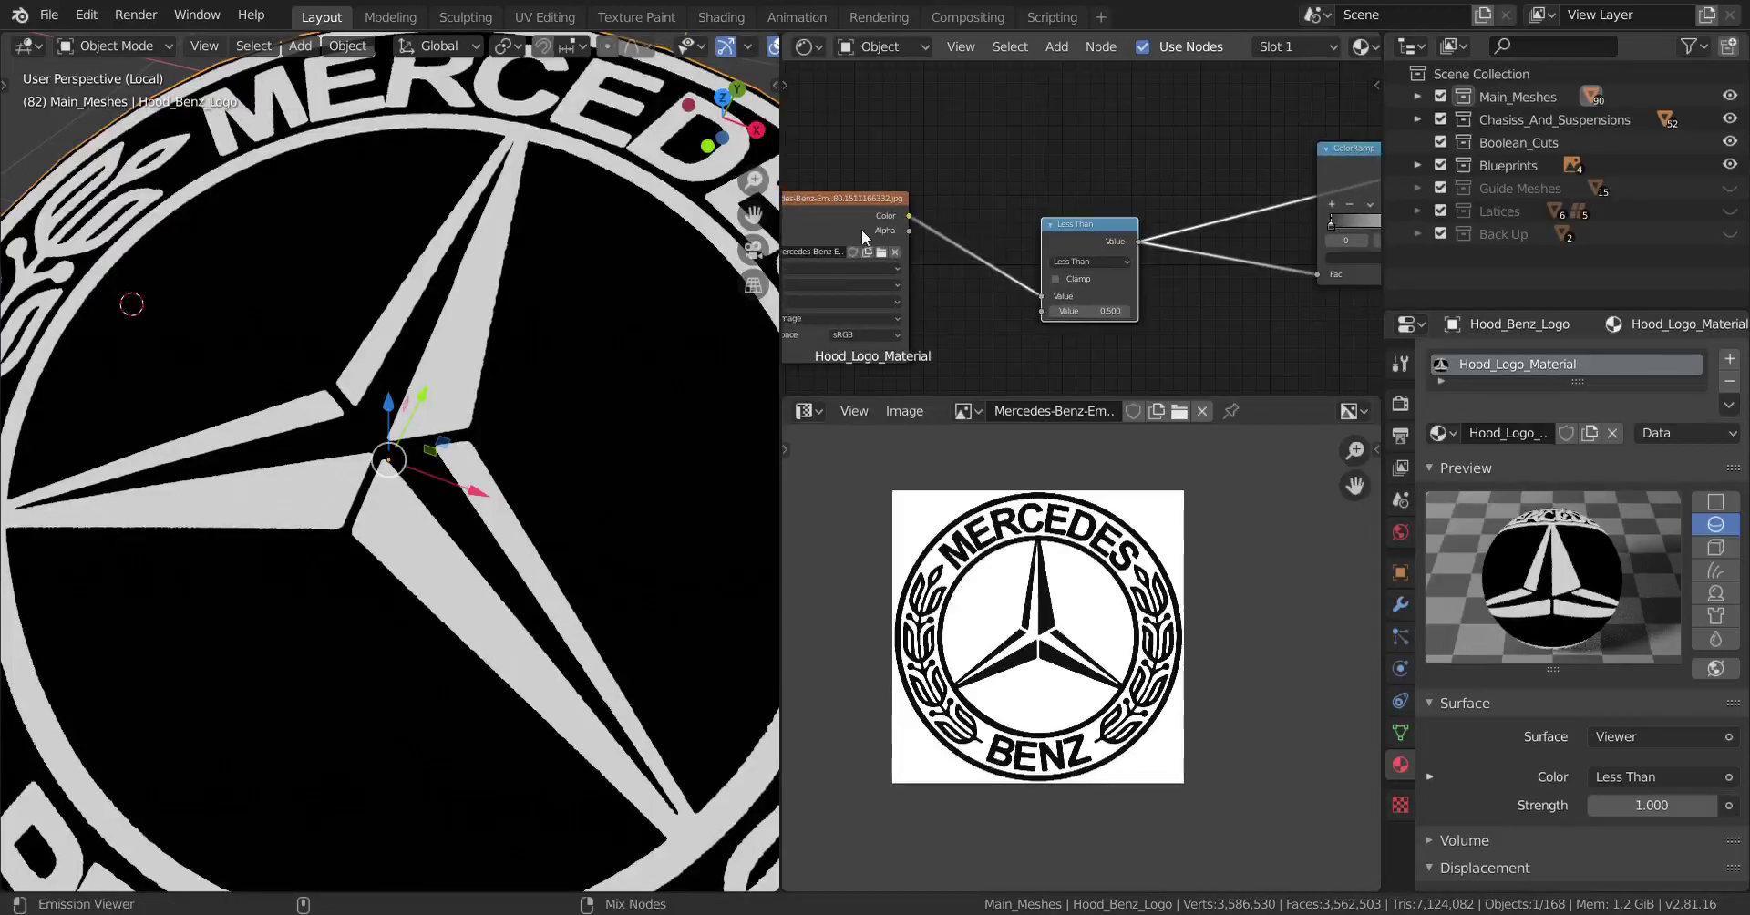
ctrl+shift+click(854, 226)
scroll(1262, 287, up, 2)
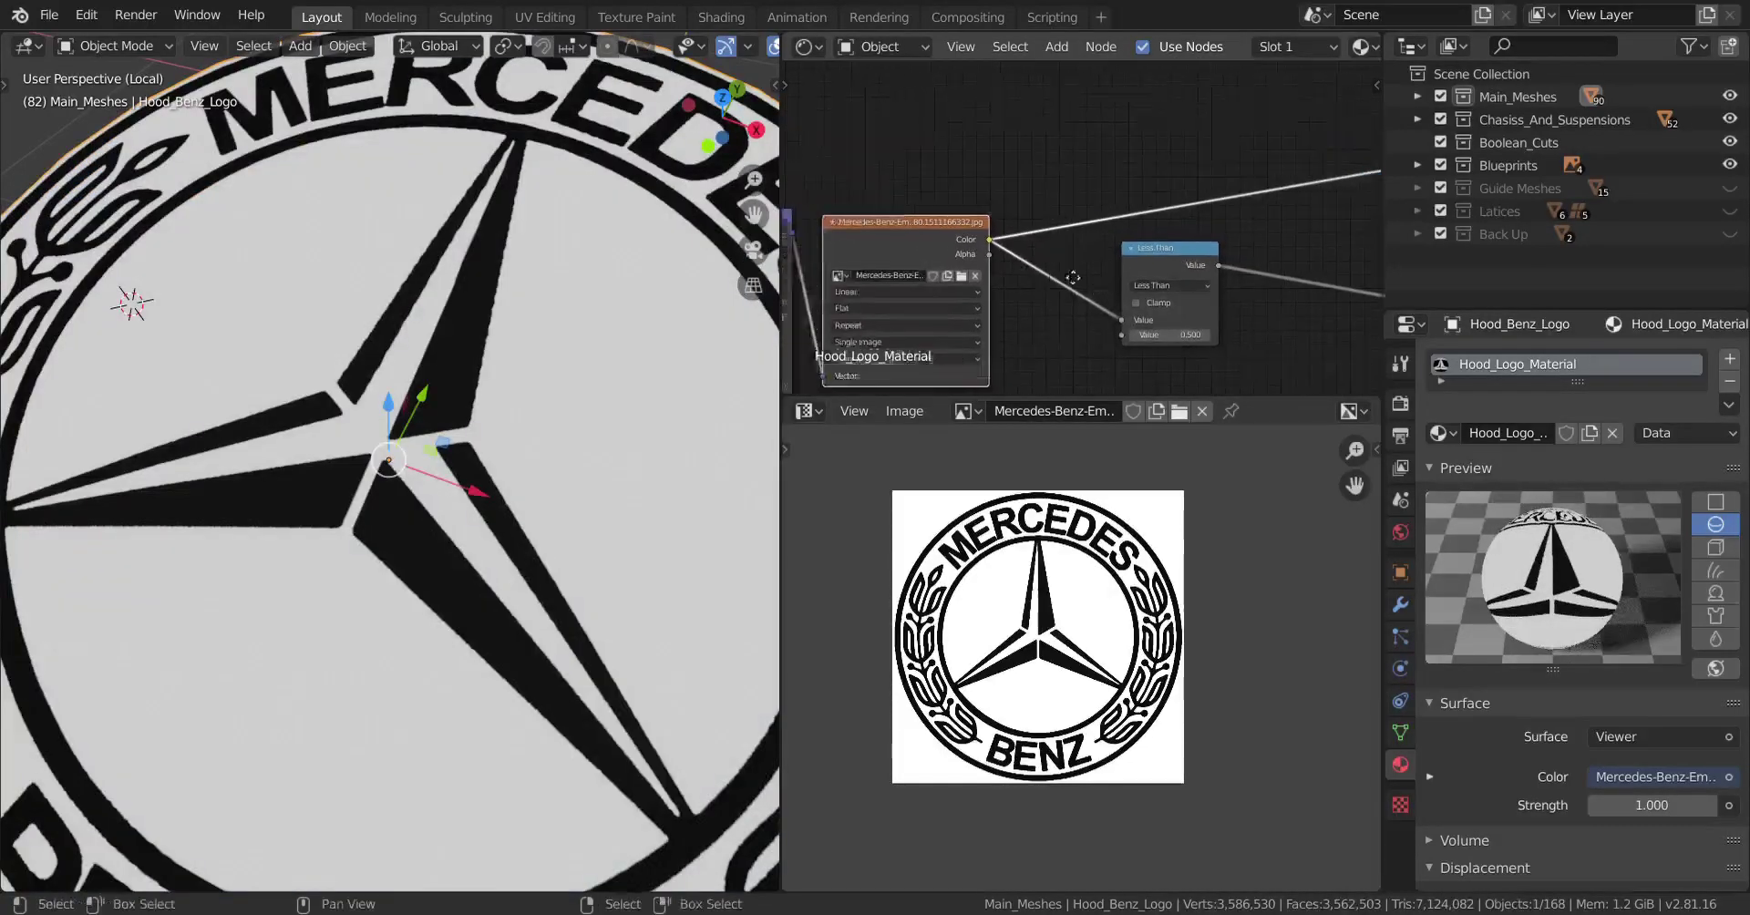
Set the Math node's operation to Greater Than and preview its output across the whole logo.
click(1218, 312)
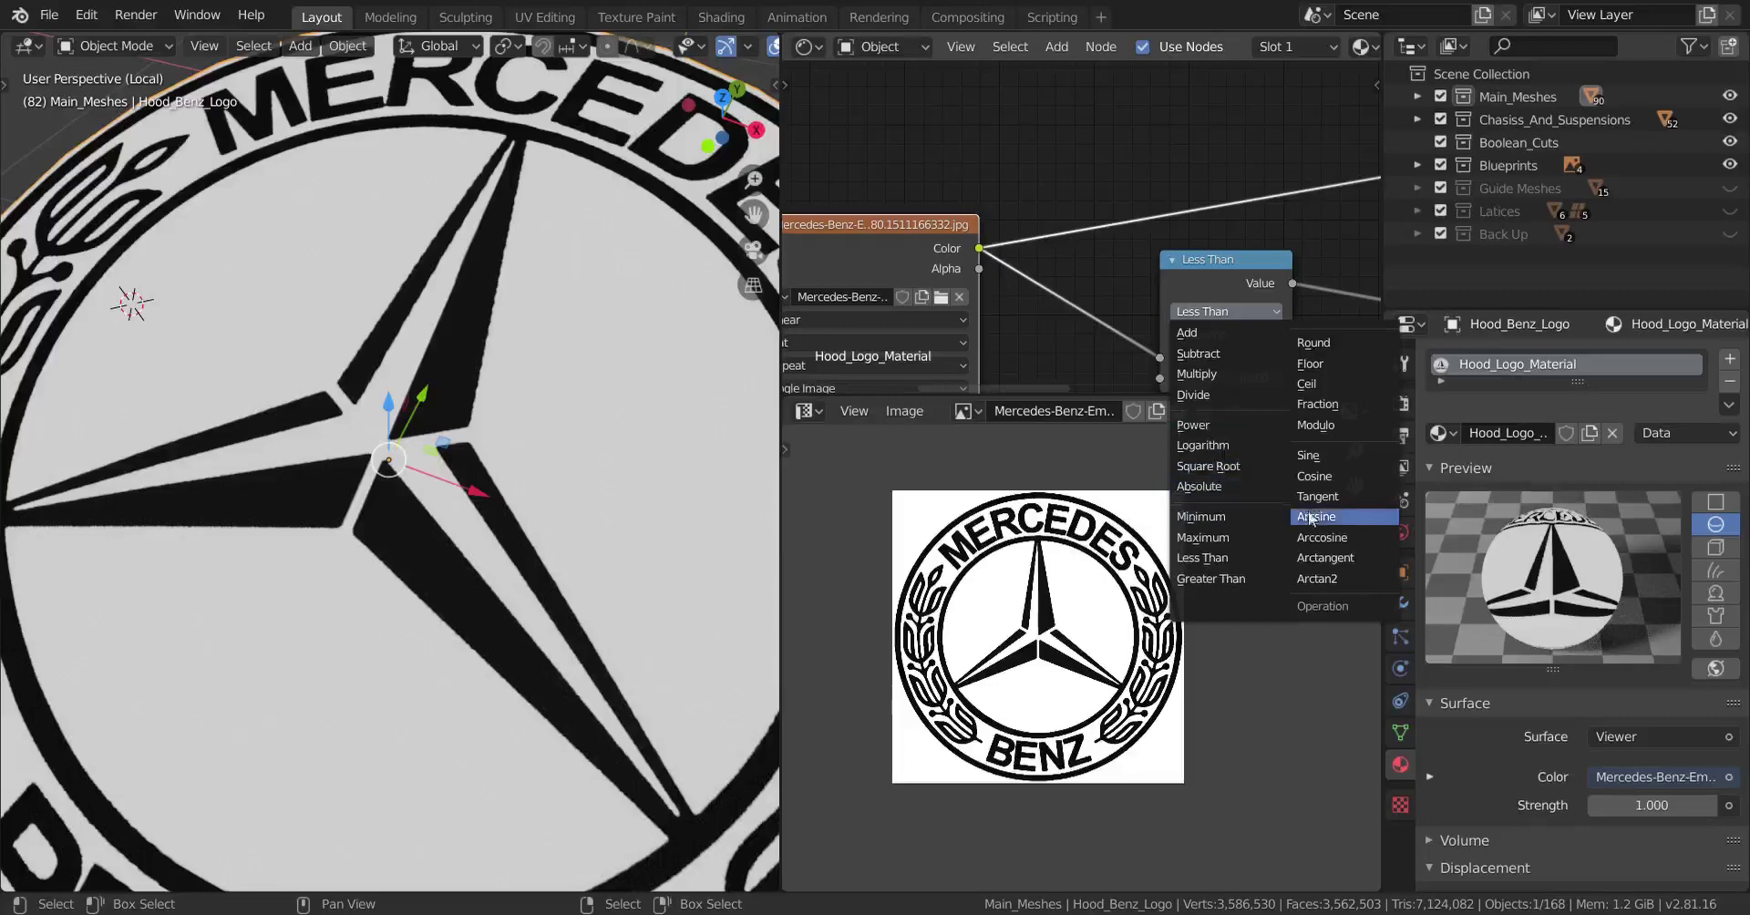
click(1218, 578)
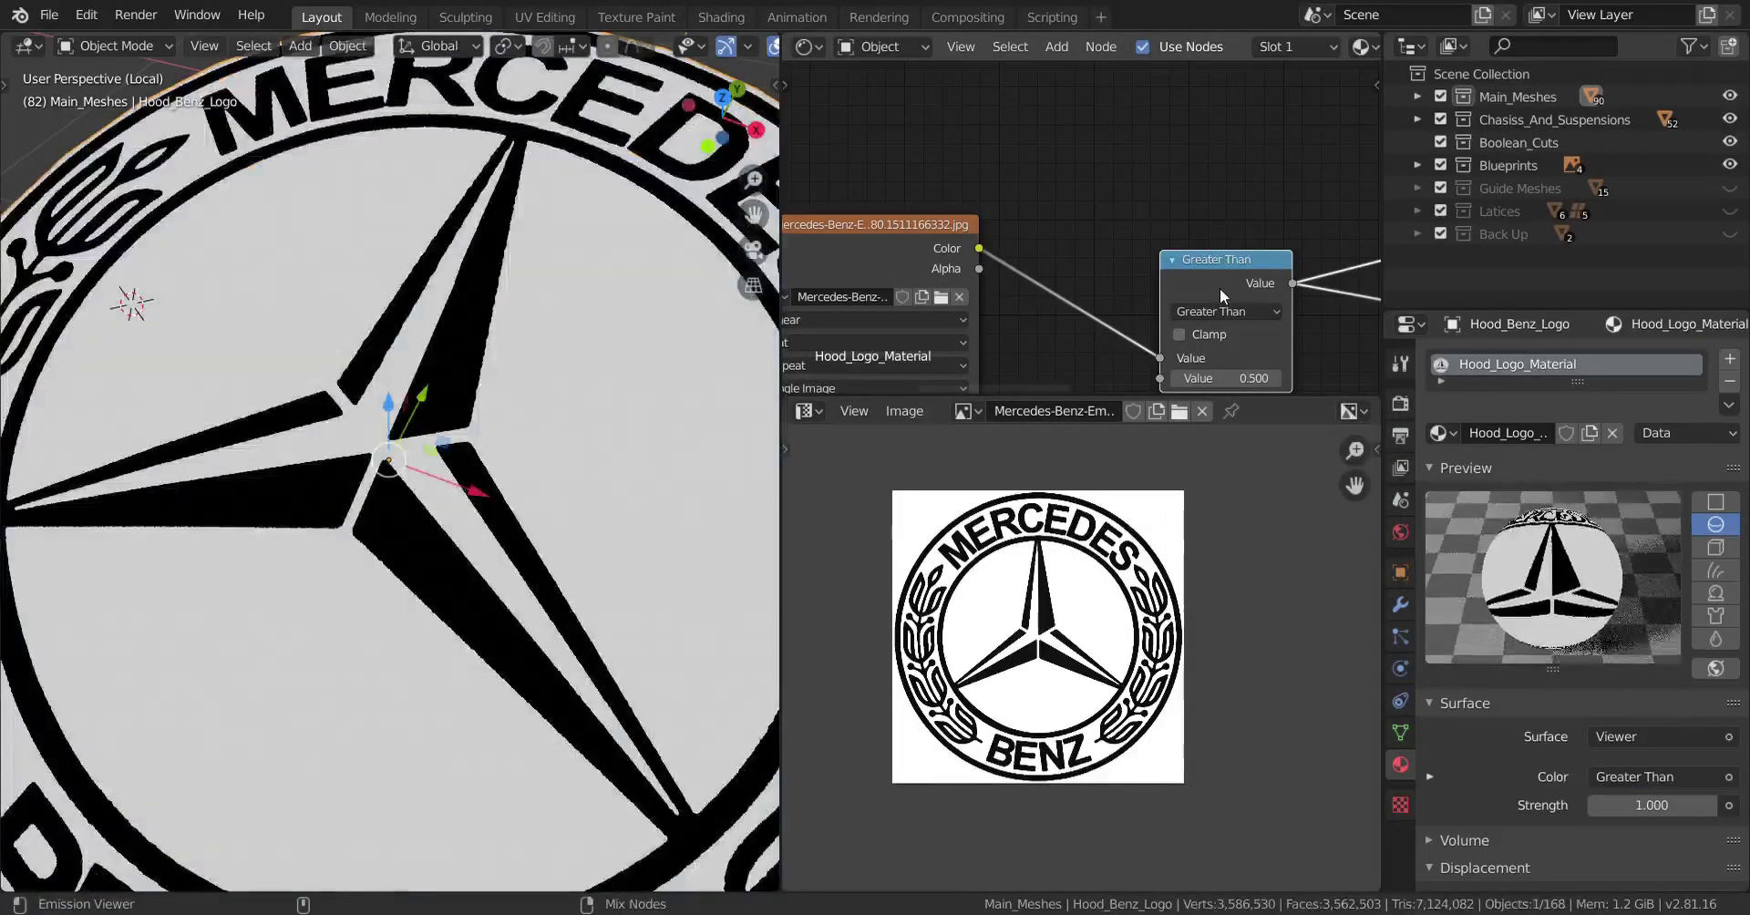
middle_drag(1220, 288, 1139, 235)
scroll(1140, 234, up, 1)
middle_drag(465, 437, 447, 347)
scroll(492, 492, up, 3)
scroll(1250, 217, down, 5)
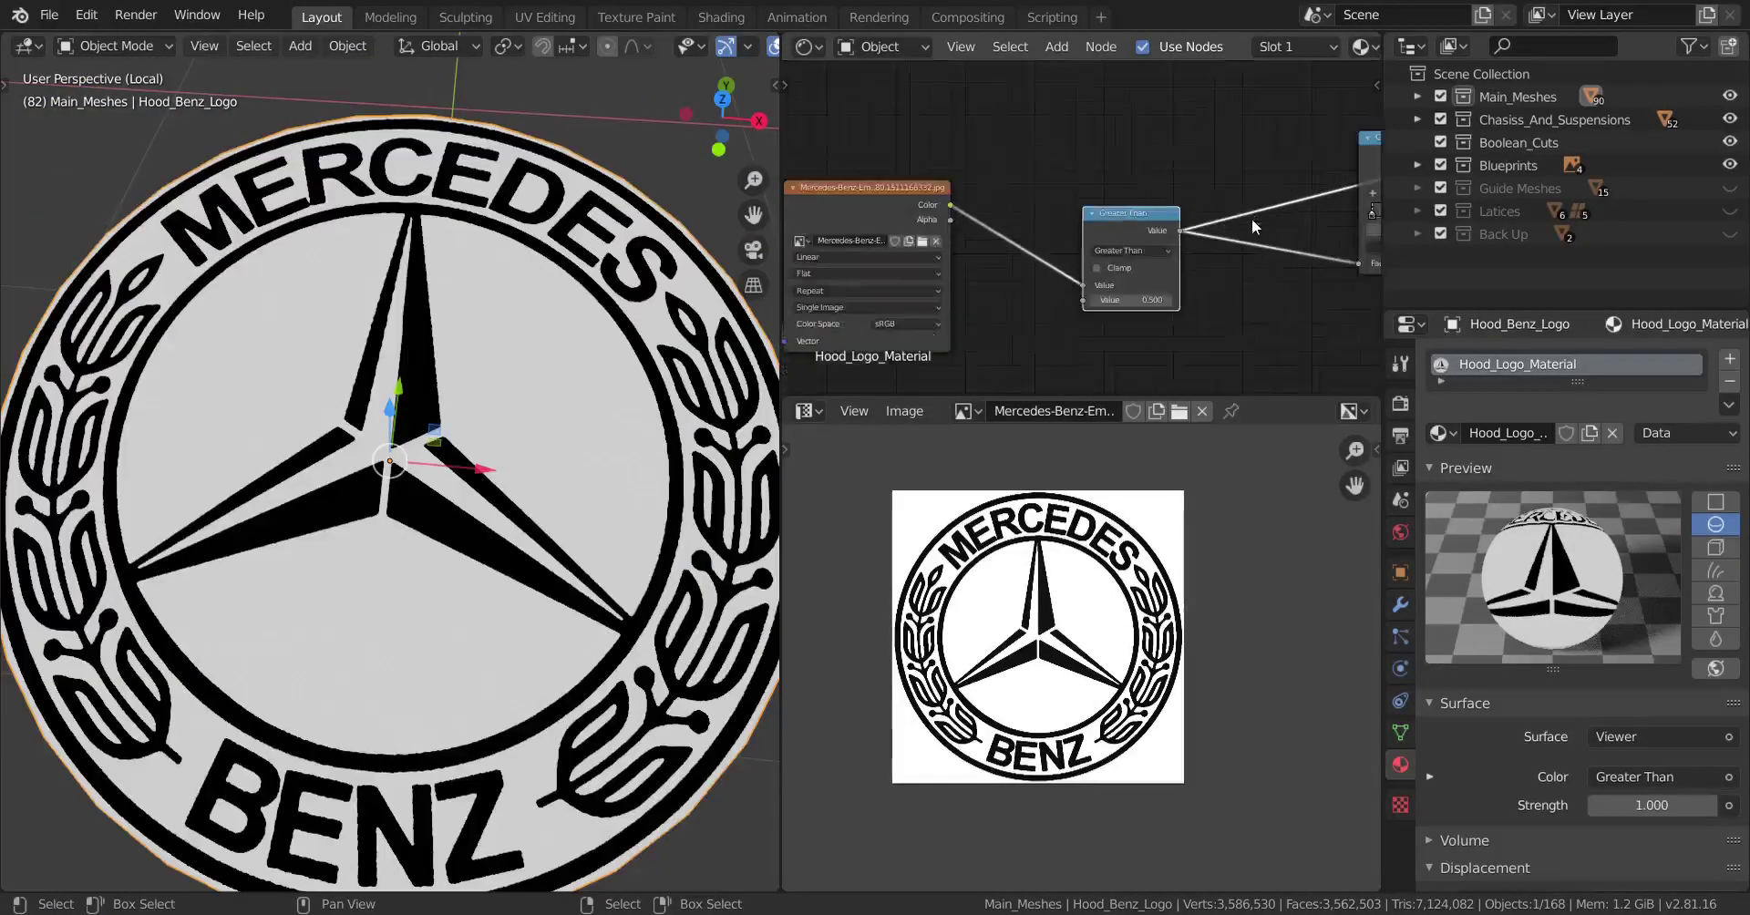
Preview the ColorRamp output on the logo and return the material output to the Principled BSDF.
middle_drag(1319, 272, 1024, 292)
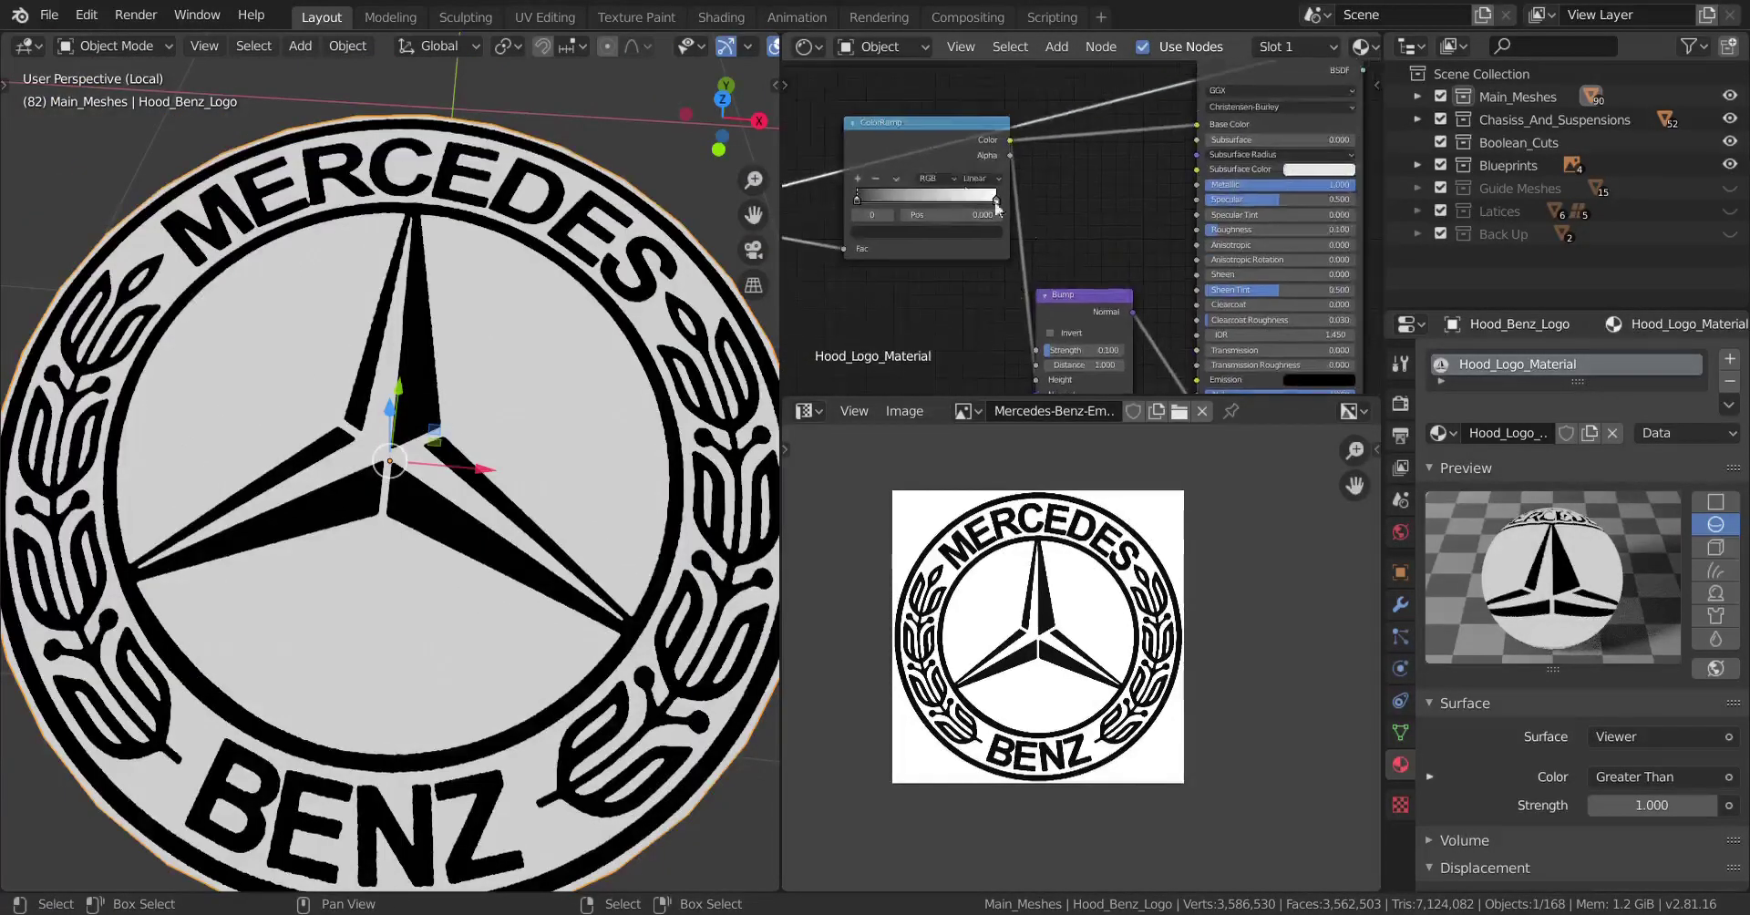
ctrl+shift+click(957, 133)
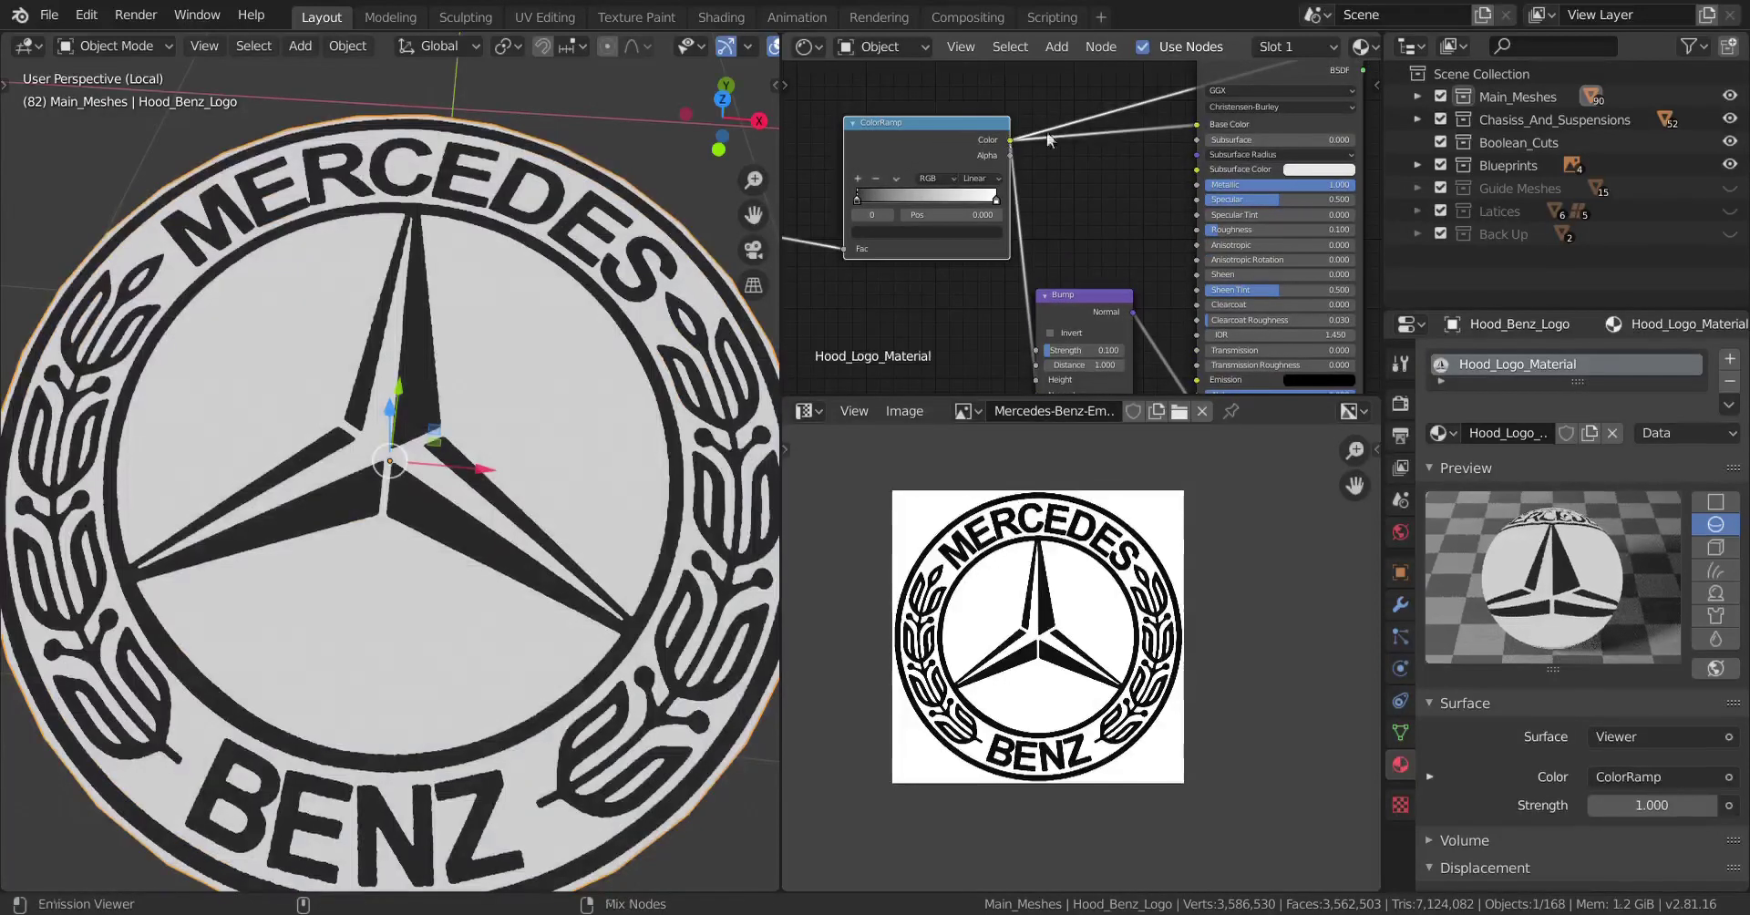
middle_drag(1047, 132, 1009, 171)
ctrl+shift+click(1201, 100)
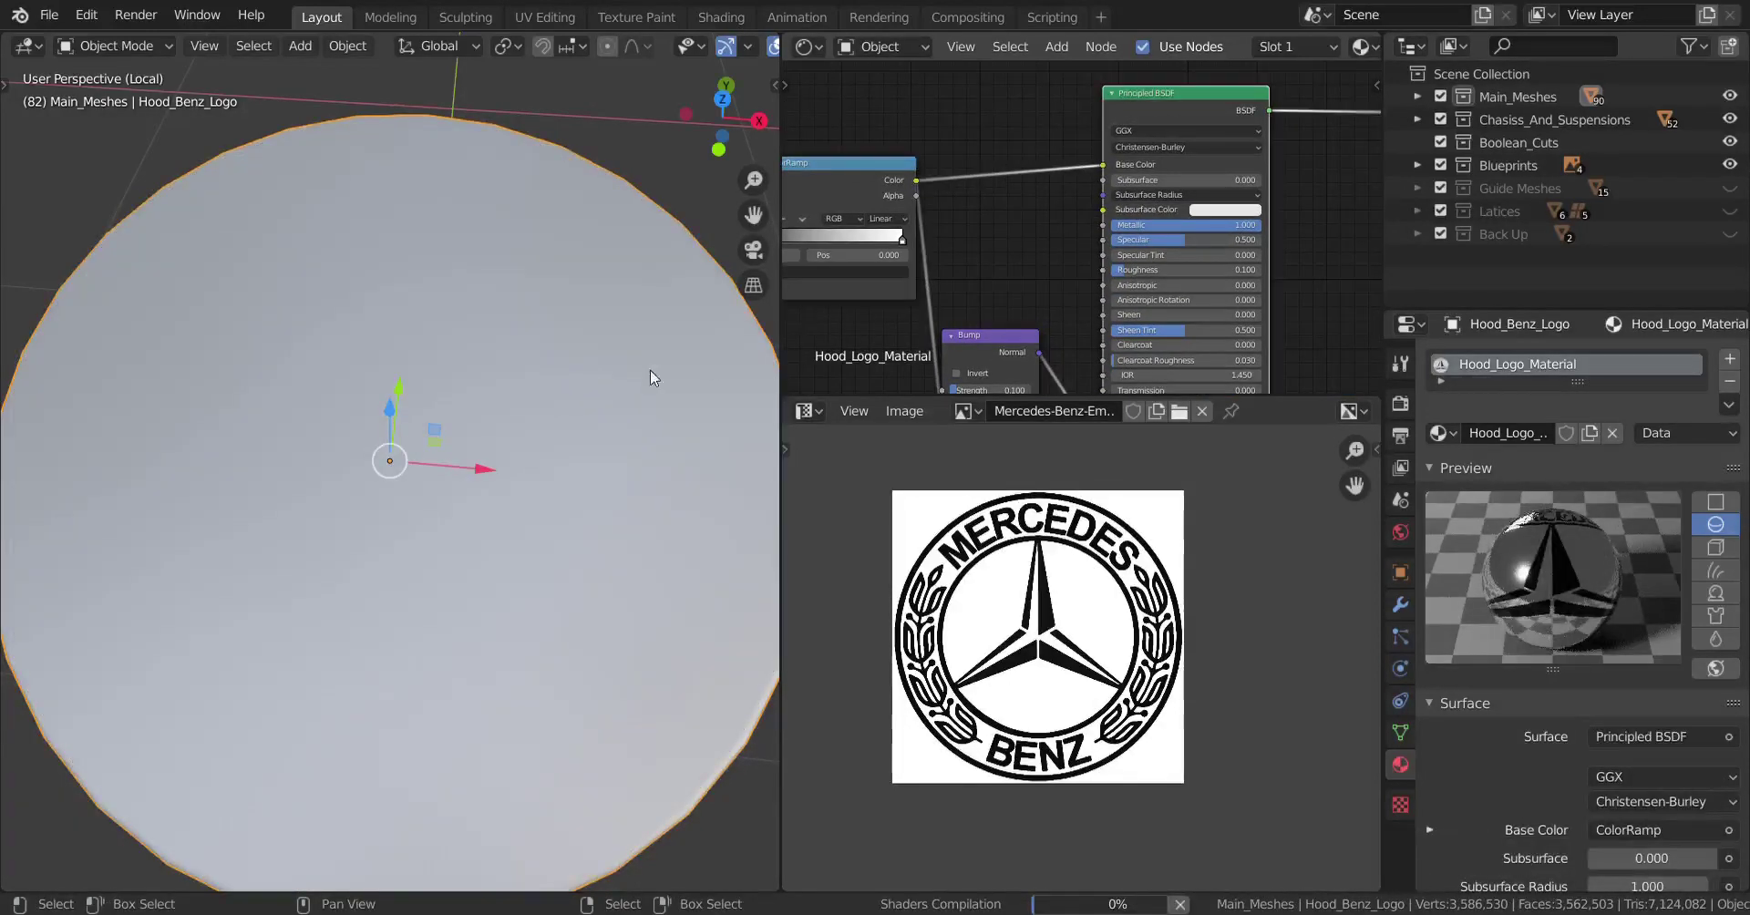
Inspect the metallic emblem's surface and edges up close and from a lower angle.
scroll(648, 378, up, 3)
middle_drag(508, 410, 309, 364)
scroll(406, 383, up, 2)
scroll(441, 390, down, 2)
mouse_move(440, 390)
middle_down()
mouse_move(489, 465)
mouse_move(500, 427)
mouse_move(384, 442)
mouse_move(489, 286)
mouse_move(438, 342)
mouse_move(402, 433)
mouse_move(387, 341)
mouse_move(434, 440)
mouse_move(415, 401)
middle_up()
scroll(492, 429, down, 2)
scroll(1066, 219, down, 9)
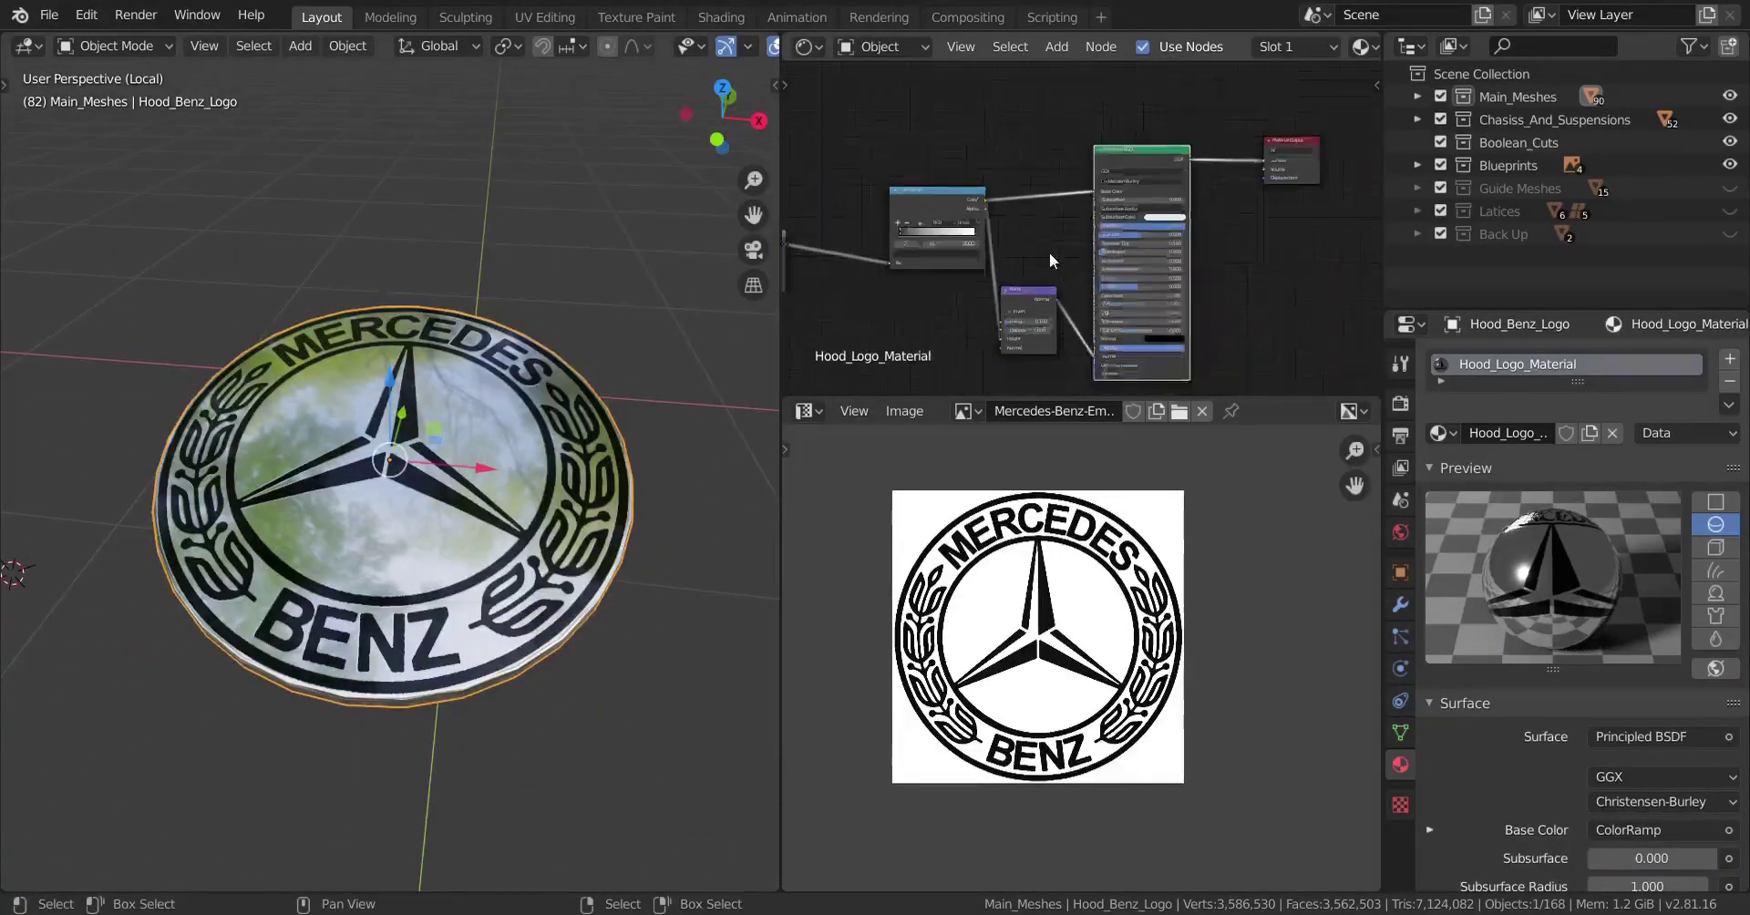
Close the image editor by merging its area into the node editor above it.
middle_drag(937, 251, 1120, 259)
scroll(1085, 261, down, 3)
middle_drag(1000, 268, 1124, 237)
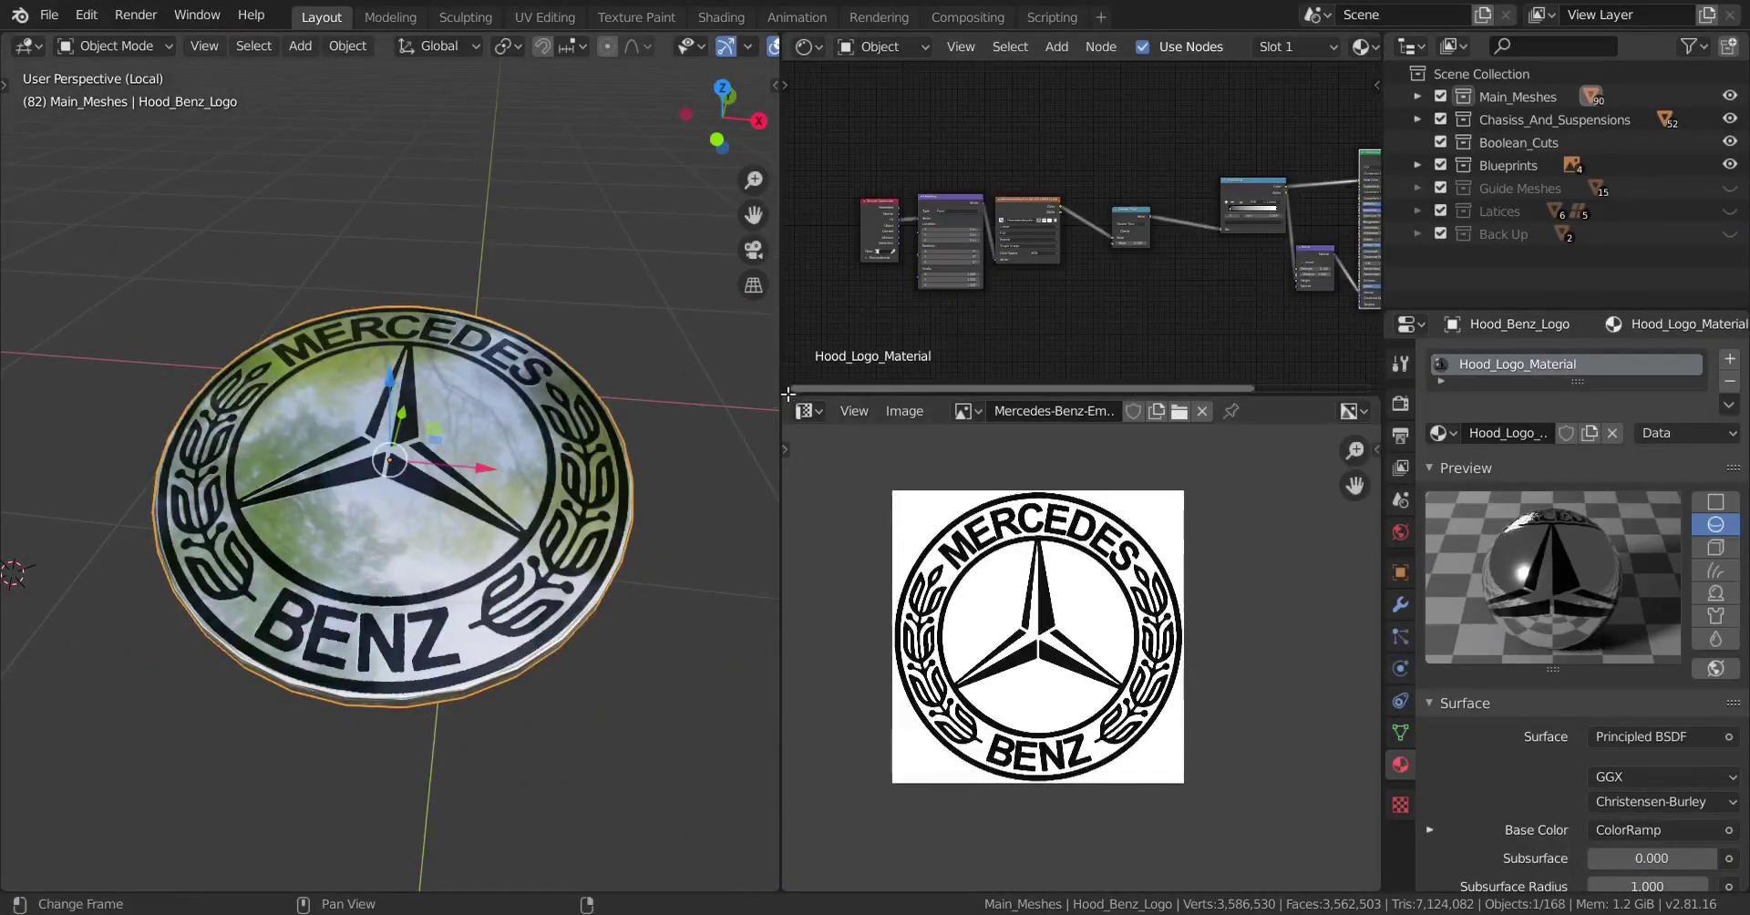
drag(789, 395, 806, 415)
Switch the viewport to Solid shading, leave the logo's local view, and deselect everything.
scroll(510, 512, down, 2)
middle_drag(510, 512, 457, 498)
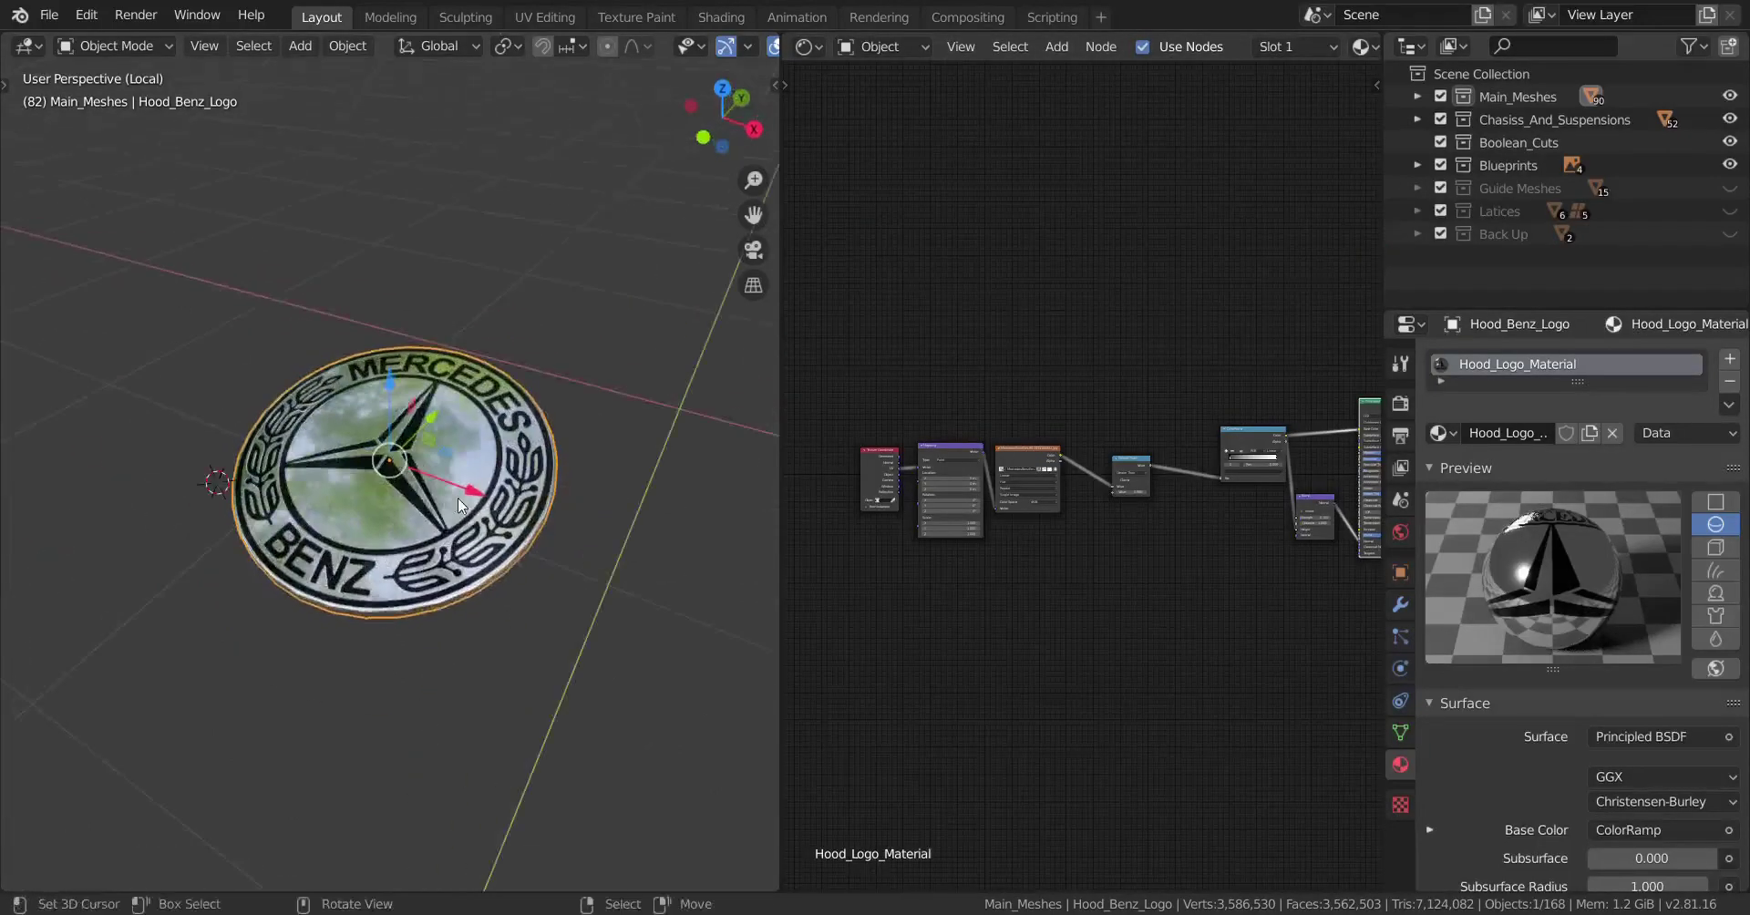
key(z)
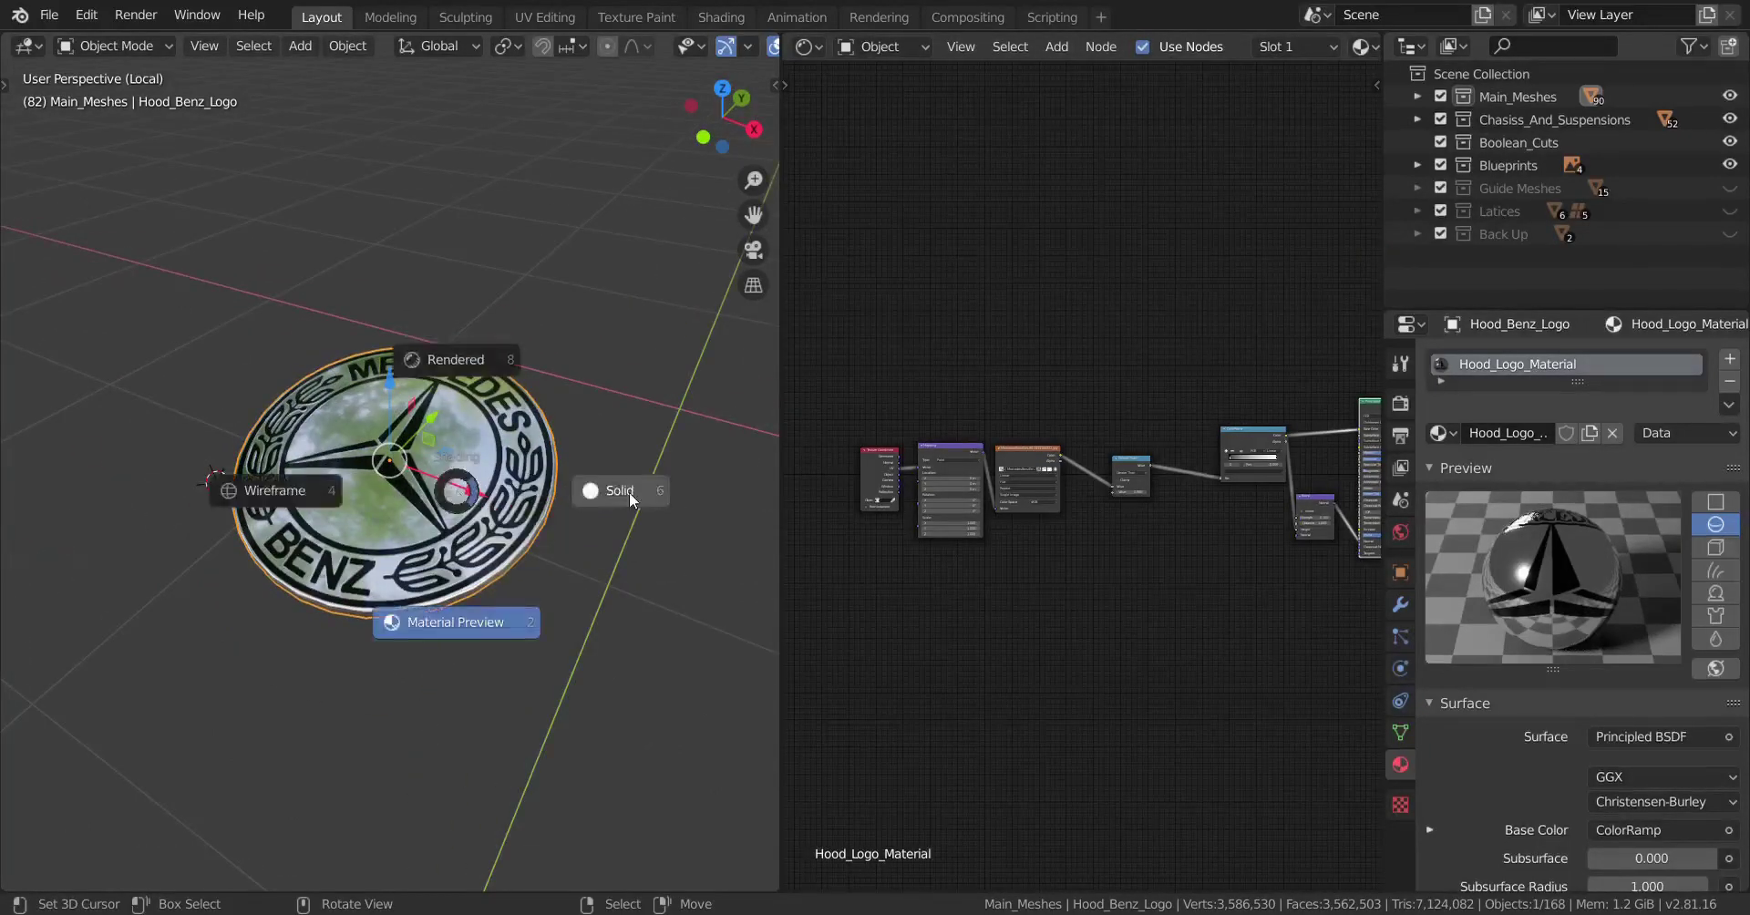
click(629, 493)
key(KP_Divide)
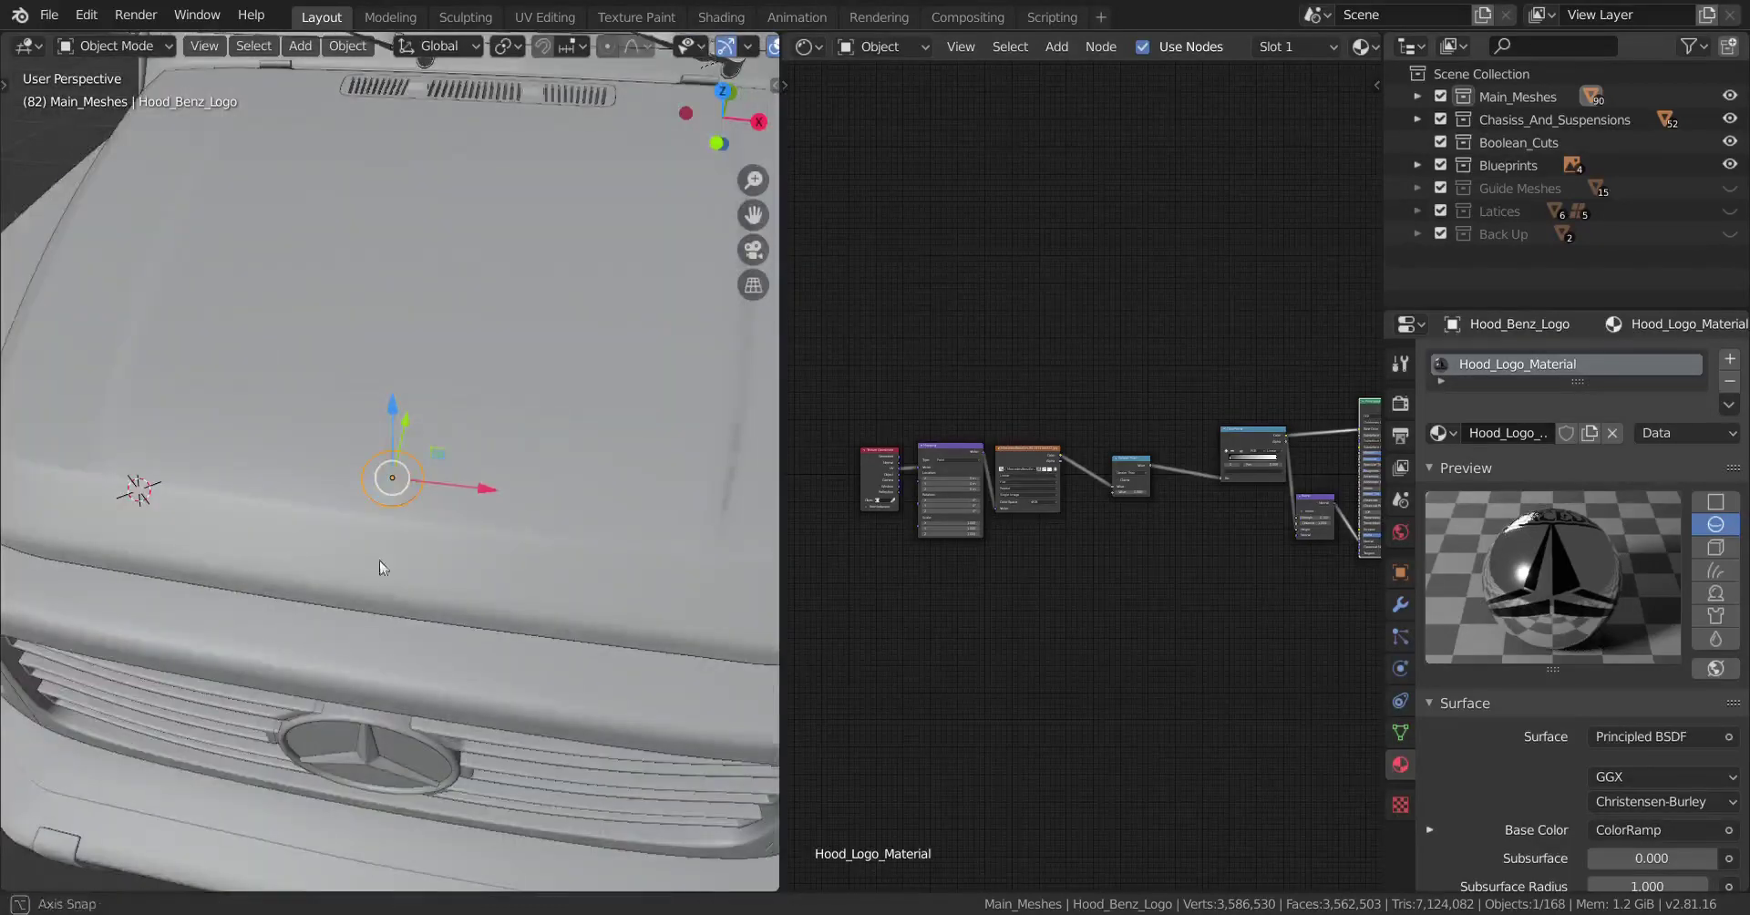
key(alt+a)
Save the file with the front of the car in view.
middle_drag(375, 536, 434, 528)
scroll(429, 586, up, 3)
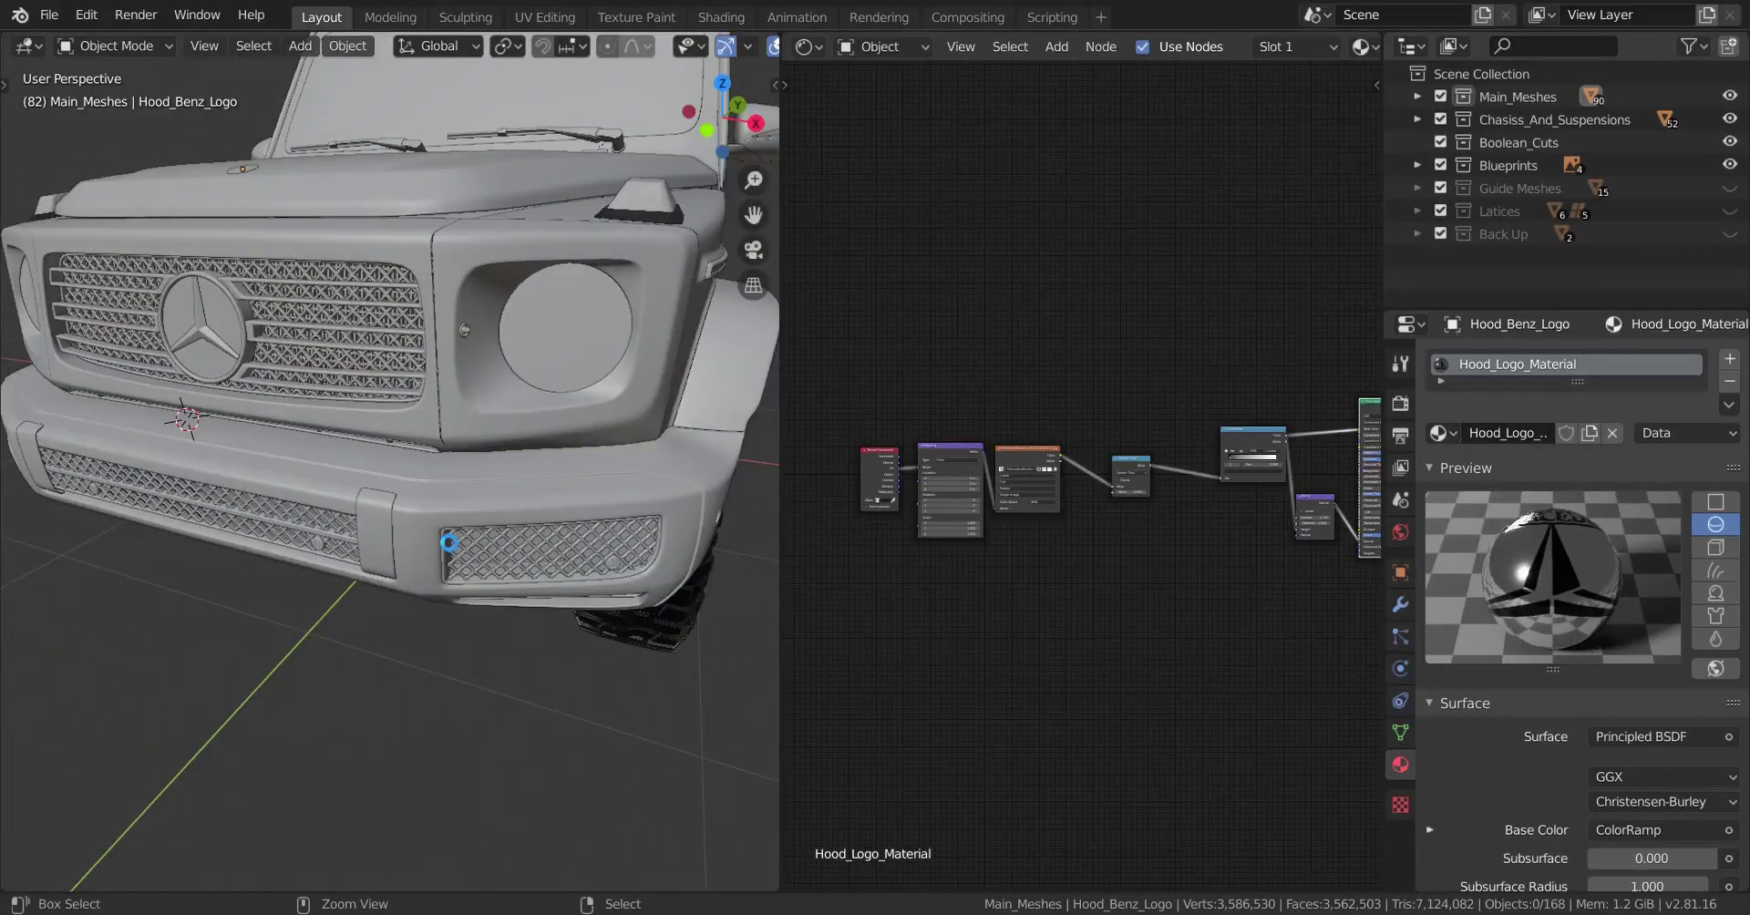
key(ctrl+s)
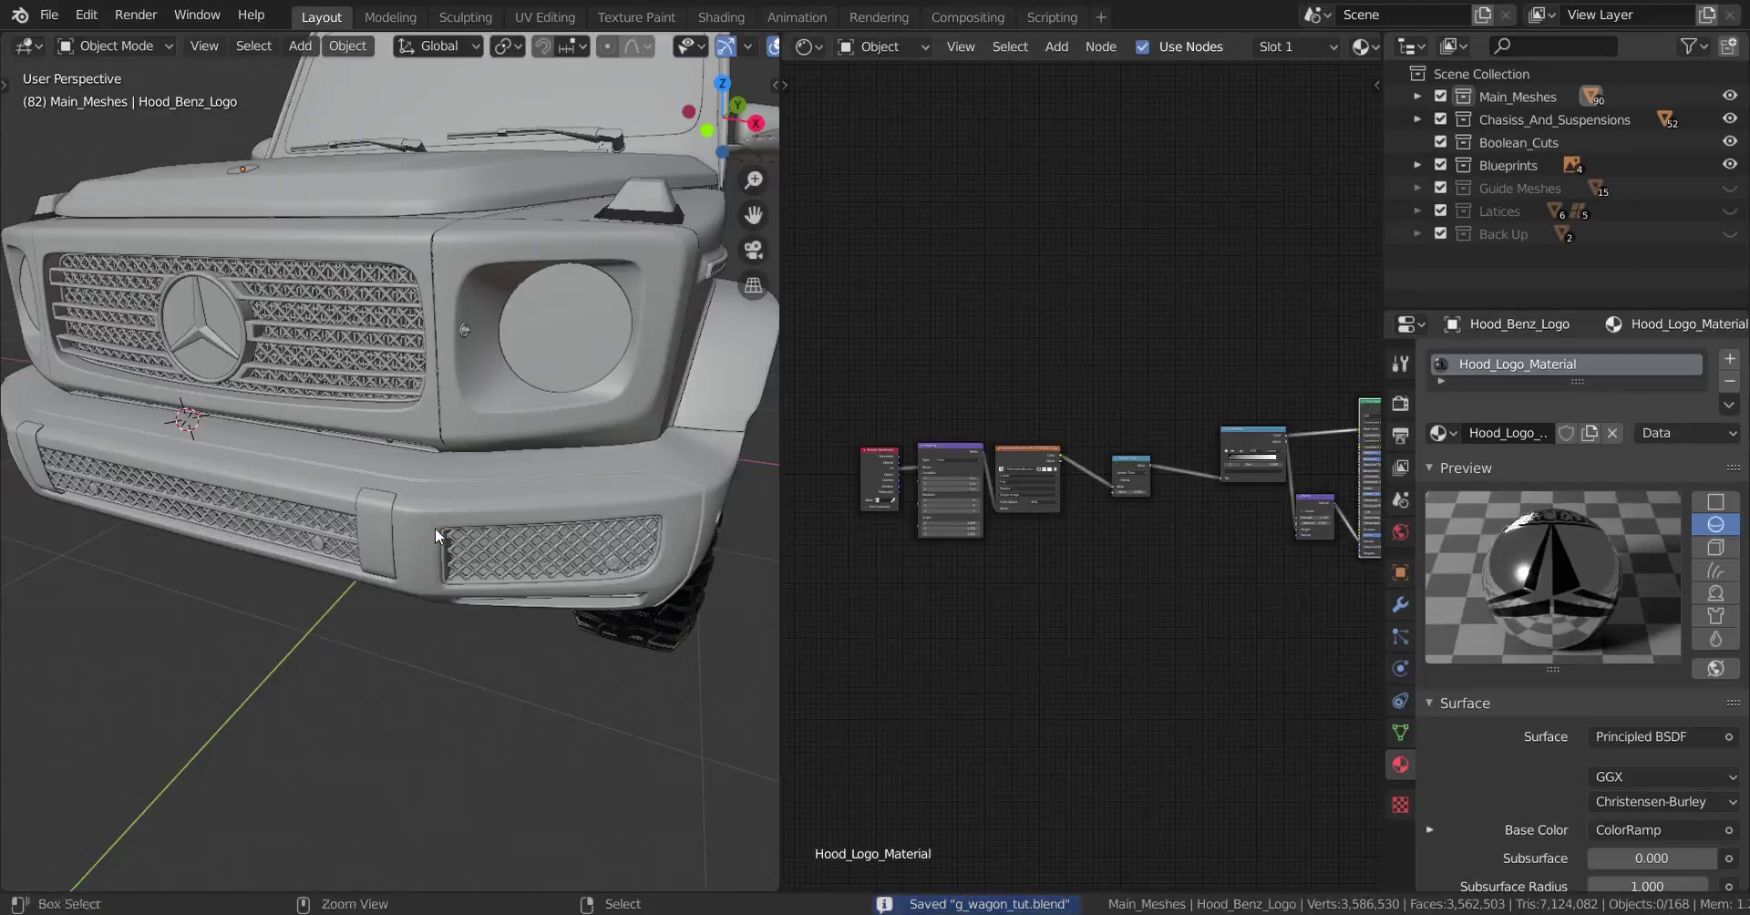
View the whole car from its front corner and save the file again.
middle_drag(434, 530, 490, 533)
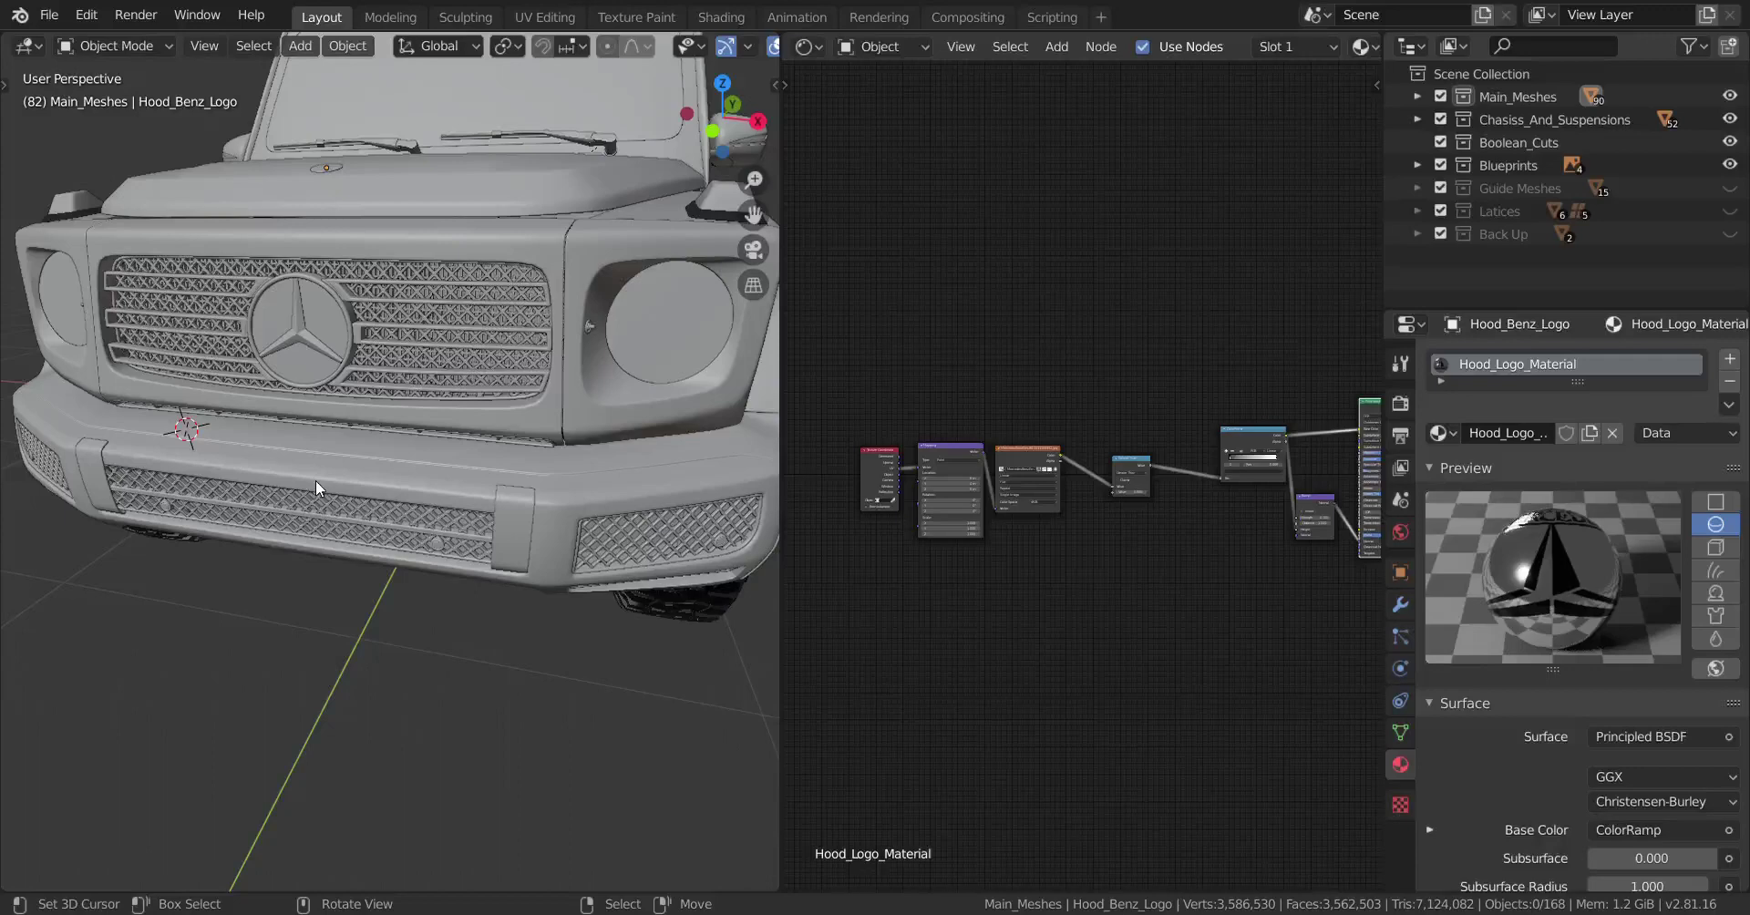
scroll(556, 472, down, 3)
middle_drag(556, 472, 476, 514)
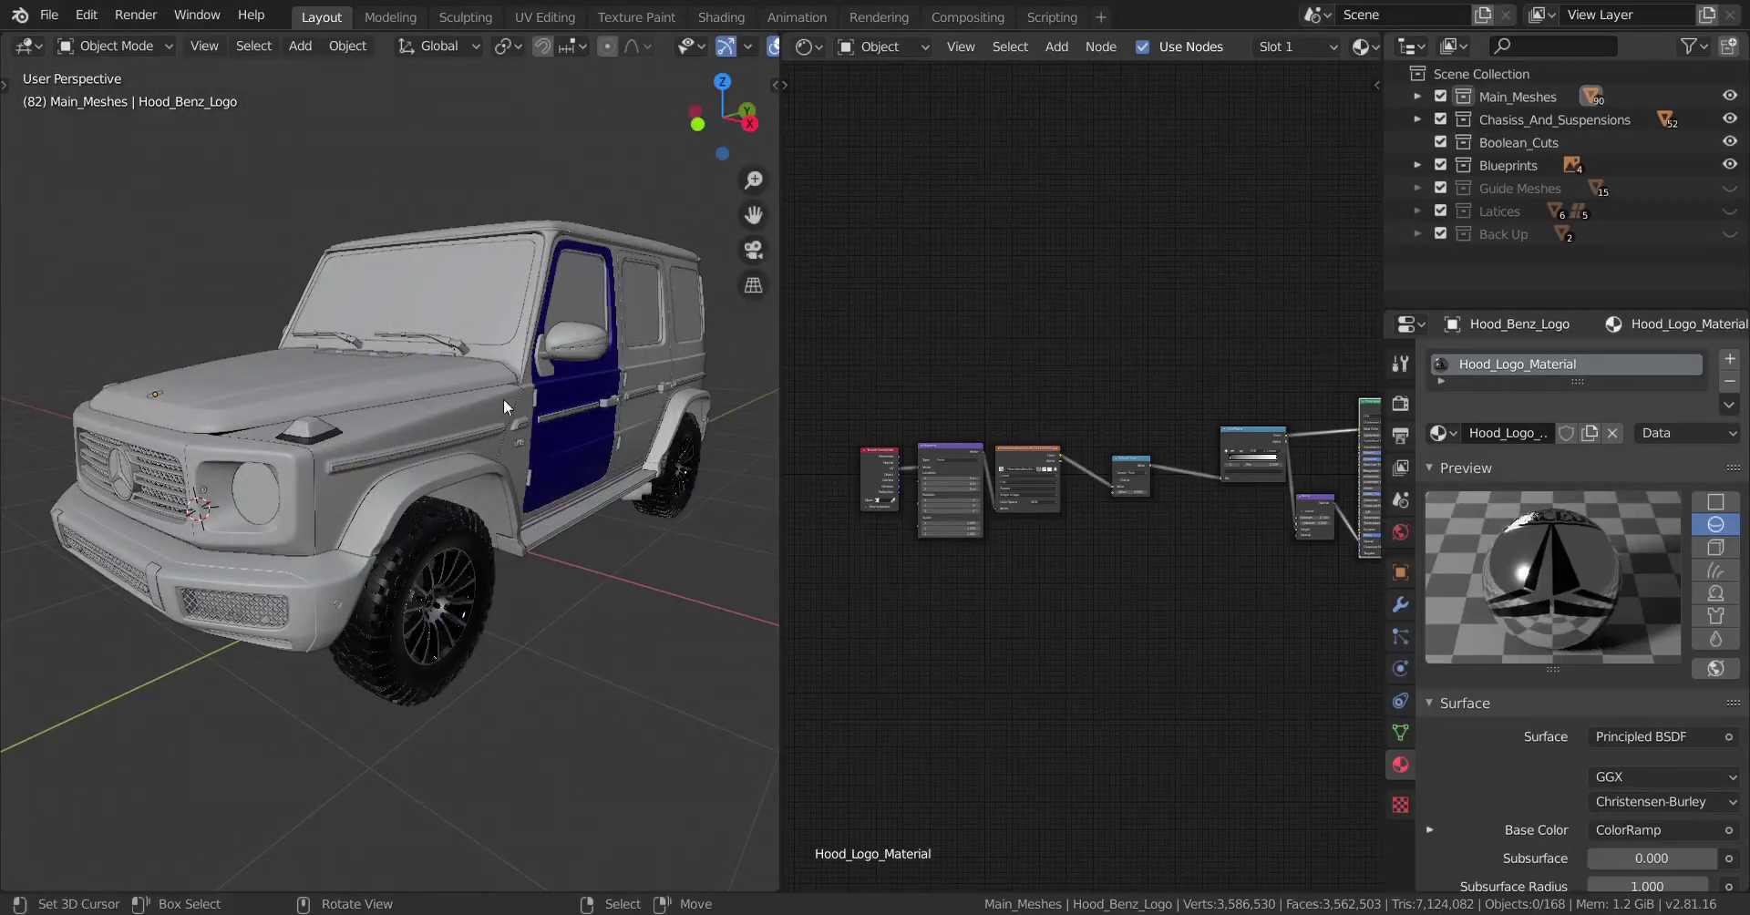
middle_drag(428, 478, 494, 498)
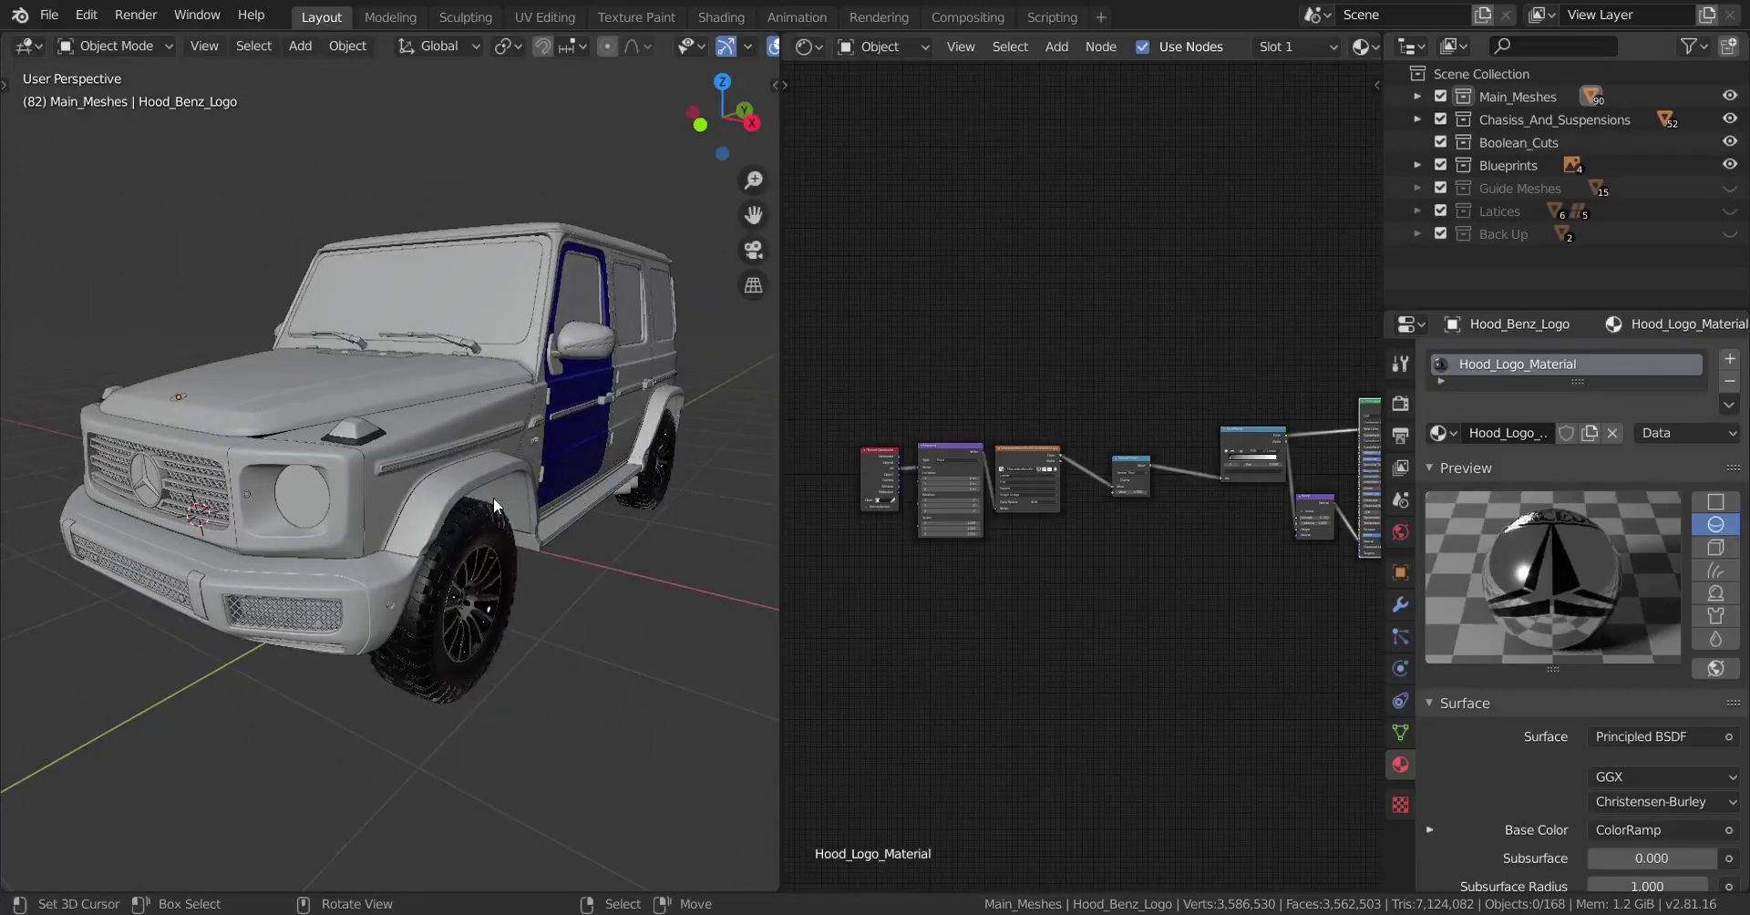
key(ctrl+s)
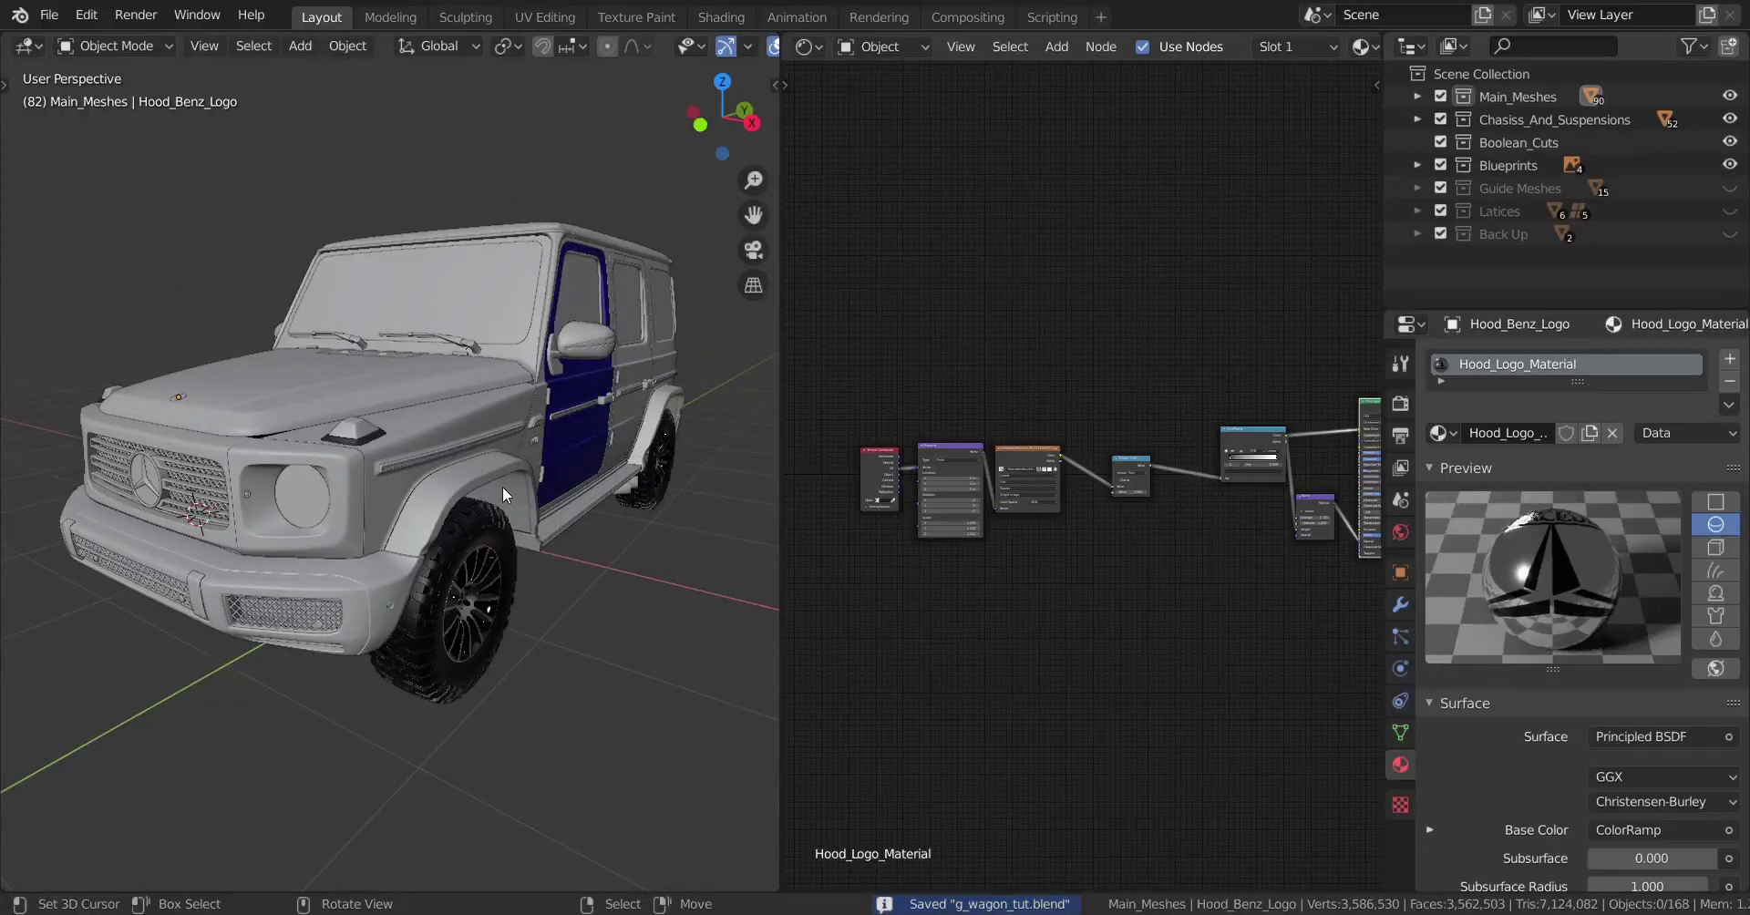
scroll(502, 486, up, 2)
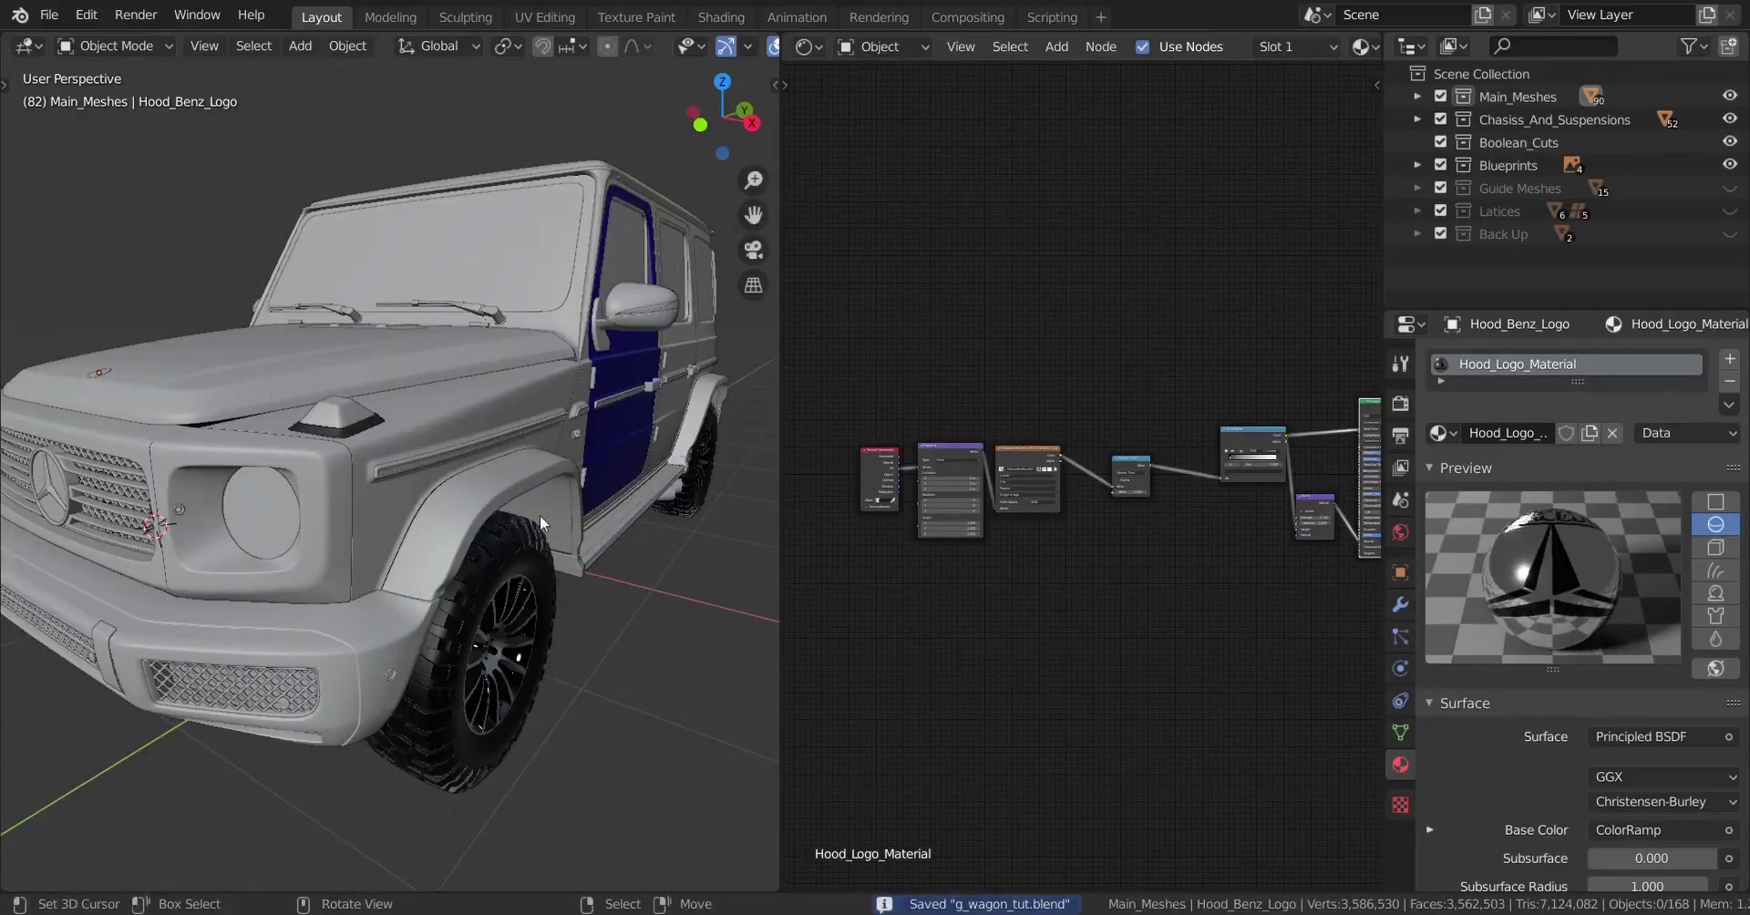